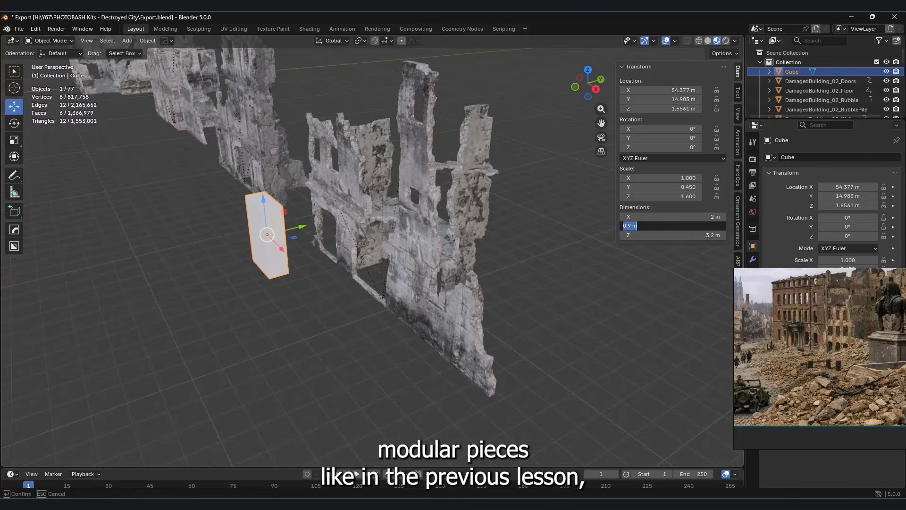
# Set the cube's Y dimension to 0.2 m and switch the viewport to solid shading
pyautogui.write('0.2')
pyautogui.moveTo(274, 247)
pyautogui.mouseDown(button='middle')
pyautogui.moveTo(415, 253)
pyautogui.moveTo(259, 239)
pyautogui.moveTo(272, 242)
pyautogui.mouseUp(button='middle')
pyautogui.click(708, 41)
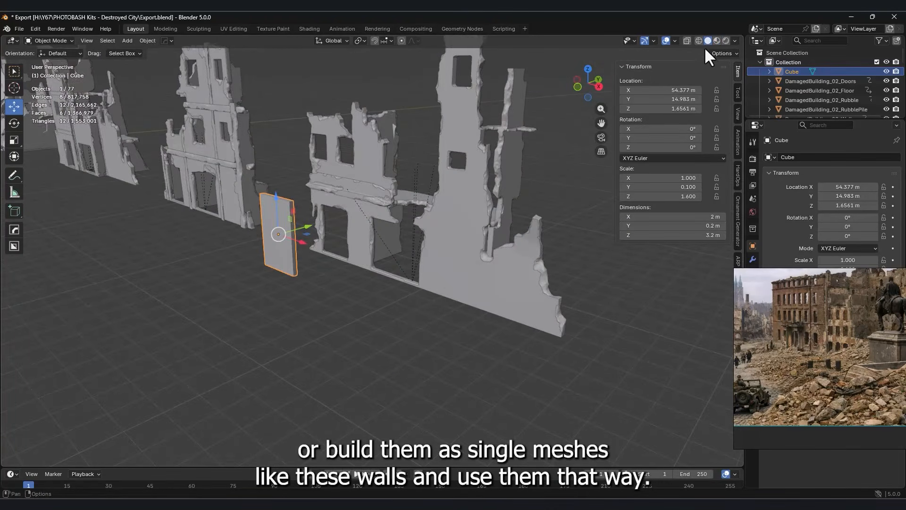
pyautogui.moveTo(386, 207)
pyautogui.mouseDown(button='middle')
pyautogui.moveTo(327, 211)
pyautogui.moveTo(357, 212)
pyautogui.mouseUp(button='middle')
pyautogui.scroll(2, 349, 212)
pyautogui.moveTo(294, 211); pyautogui.dragTo(379, 208)
pyautogui.scroll(-4, 324, 212)
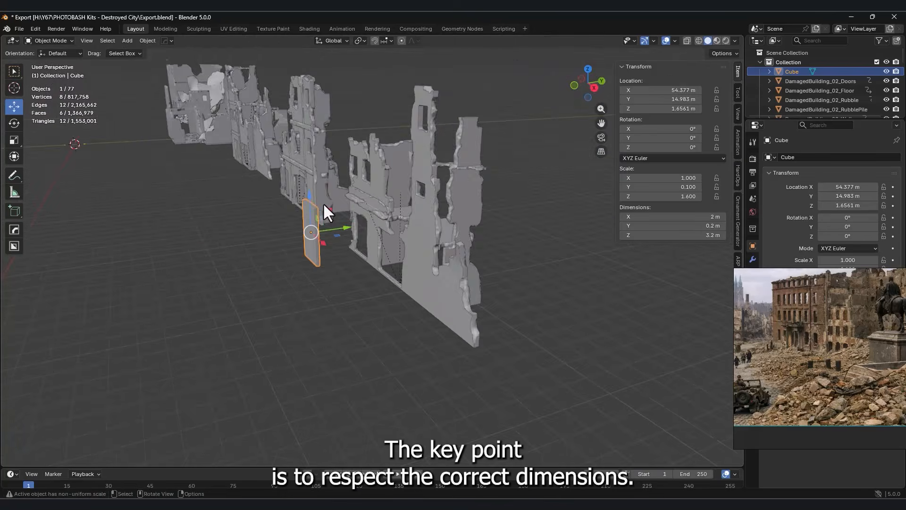
pyautogui.moveTo(323, 212); pyautogui.dragTo(555, 241, button='middle')
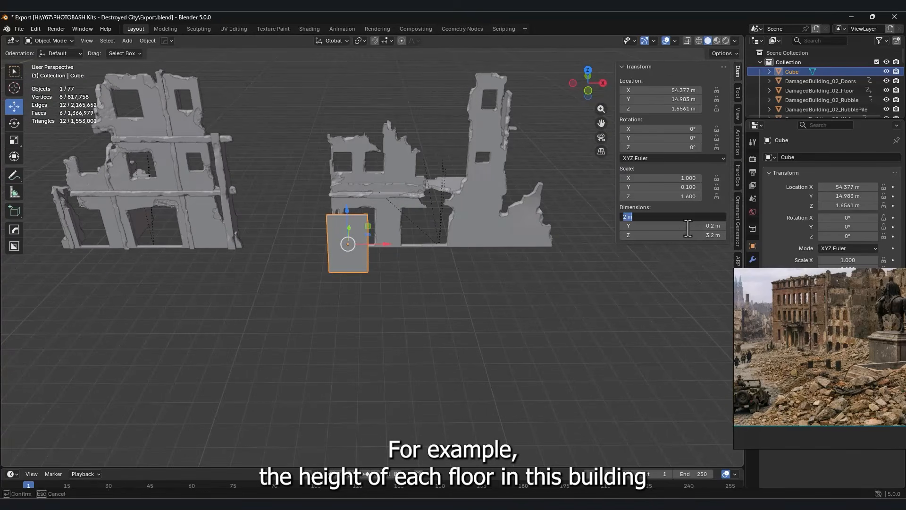
# Duplicate the panel along X and set the copy's width to 4 m
pyautogui.hotkey('shift', 'd')
pyautogui.press('x')
pyautogui.click(540, 266)
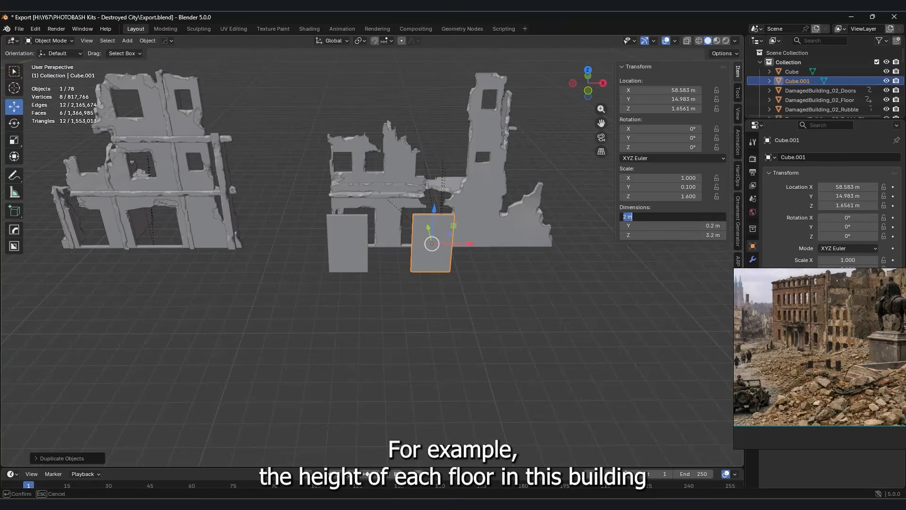
# Duplicate the 4 m panel along X, set the copy's width to 8 m and space it away from the others
pyautogui.hotkey('shift', 'd')
pyautogui.press('x')
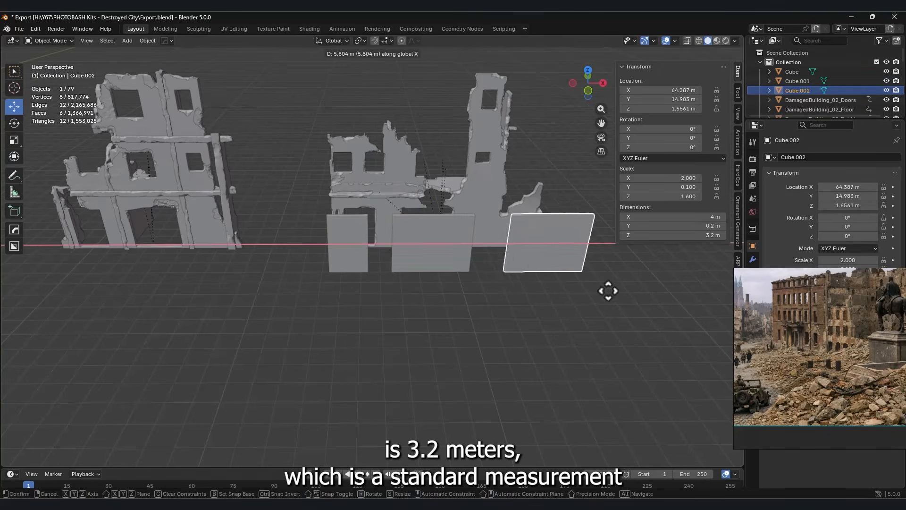
pyautogui.click(602, 290)
pyautogui.moveTo(582, 243); pyautogui.dragTo(631, 244)
pyautogui.moveTo(401, 227); pyautogui.dragTo(322, 180, button='middle')
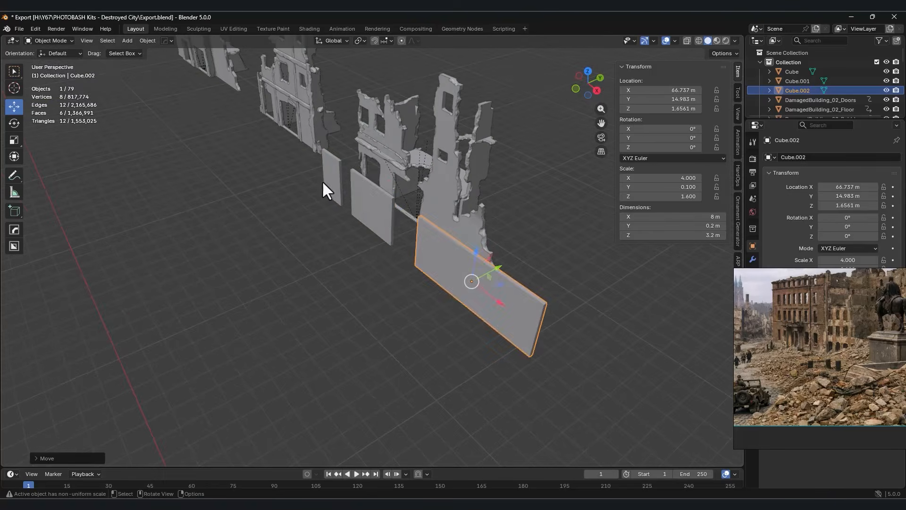
pyautogui.click(323, 181)
pyautogui.hotkey('shift', 'd')
pyautogui.press('y')
pyautogui.press('Escape')
pyautogui.hotkey('ctrl', 'z')
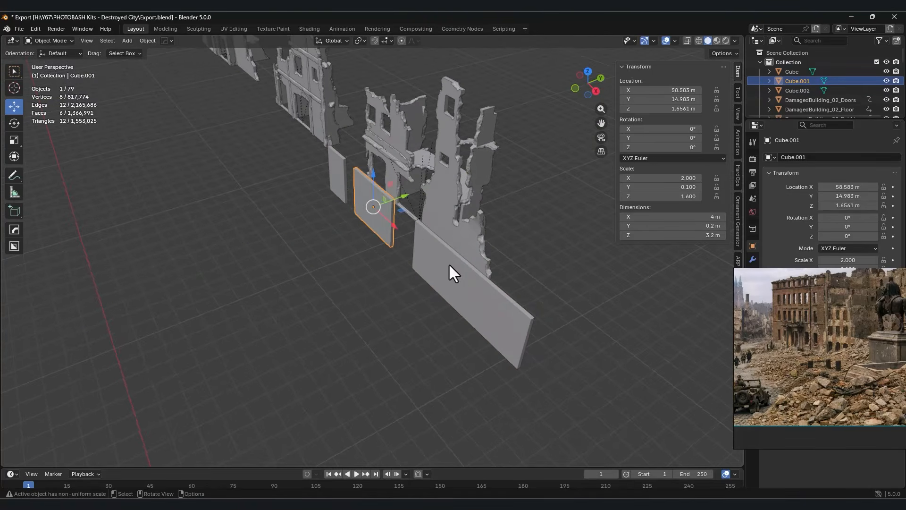
# Duplicate the 8 m panel along Y to about 11.1 m, and shift the three original panels aside along X
pyautogui.click(439, 257)
pyautogui.hotkey('shift', 'd')
pyautogui.press('y')
pyautogui.click(385, 281)
pyautogui.moveTo(373, 285); pyautogui.dragTo(416, 279, button='middle')
pyautogui.click(448, 210)
pyautogui.moveTo(391, 213); pyautogui.dragTo(530, 241)
pyautogui.click(538, 245)
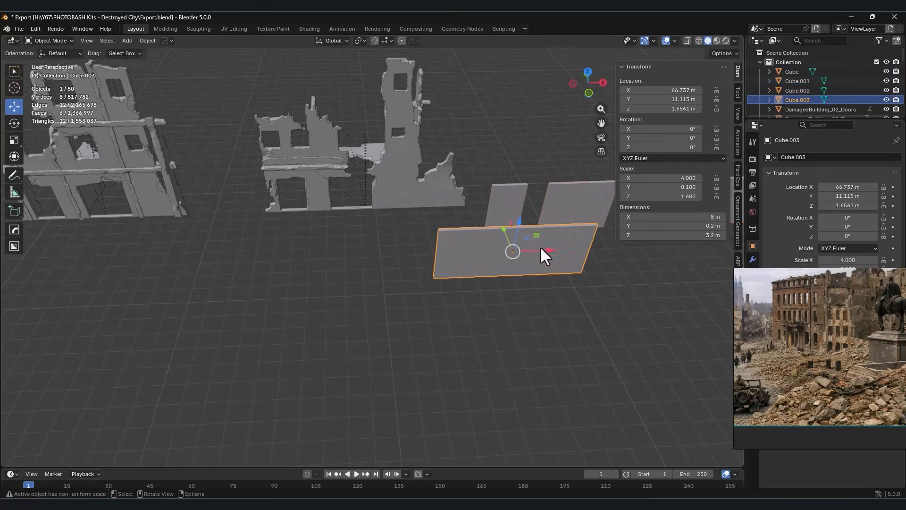
# Resize the duplicated panel into a wall 14 m wide and 16 m high, checking the building reference for its five floors
pyautogui.moveTo(538, 245); pyautogui.dragTo(407, 219, button='middle')
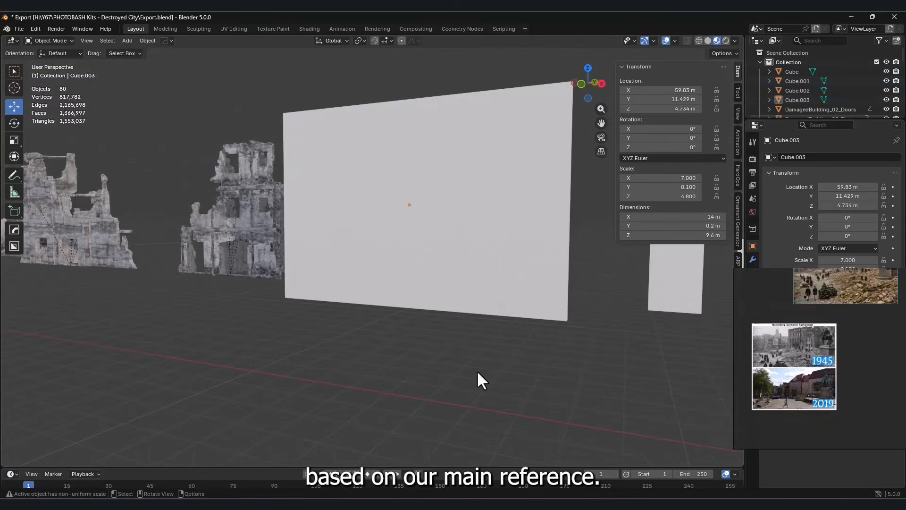
pyautogui.scroll(5, 811, 390)
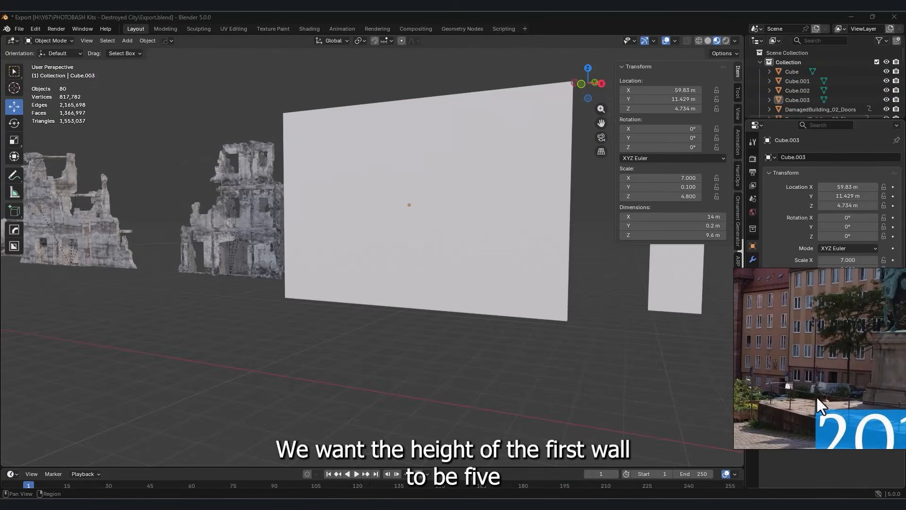
pyautogui.moveTo(833, 344); pyautogui.dragTo(850, 370, button='middle')
pyautogui.moveTo(862, 315); pyautogui.dragTo(810, 376, button='middle')
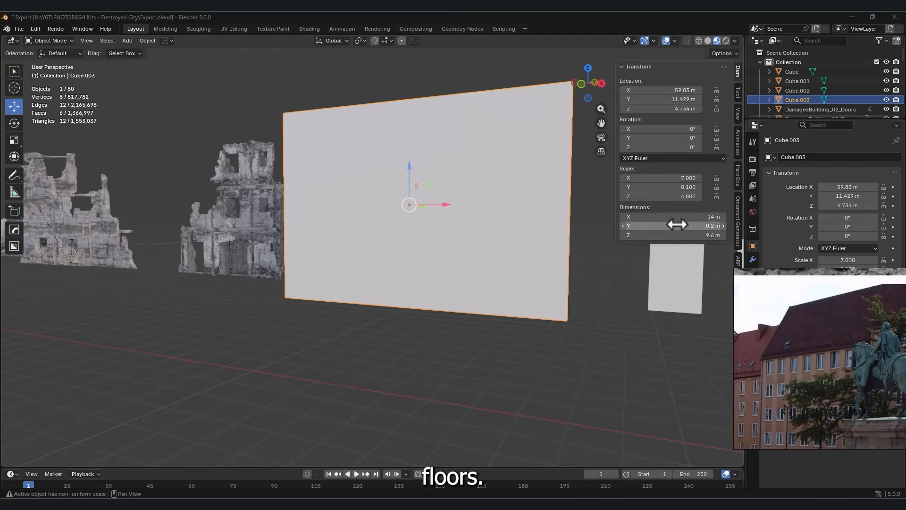
pyautogui.press('Return')
pyautogui.moveTo(722, 283); pyautogui.dragTo(533, 274, button='middle')
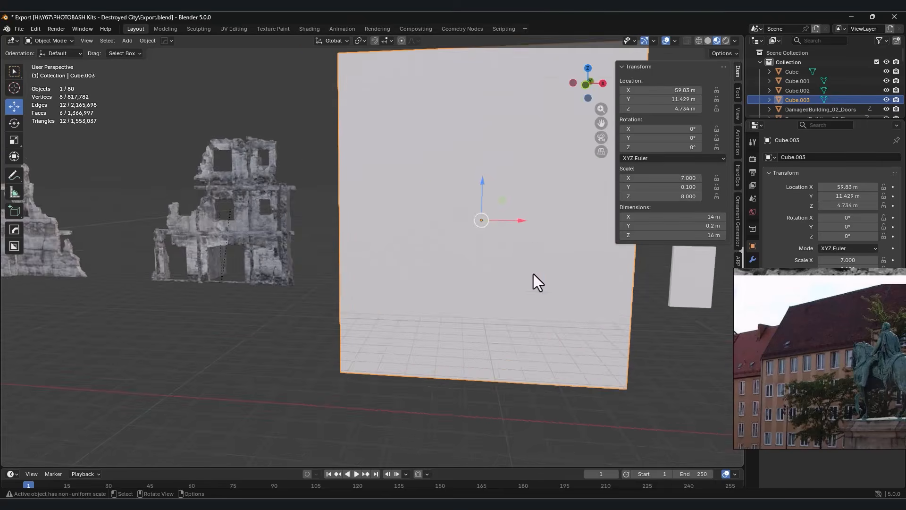
# In front view, raise the wall along Z to about 8 m so its base sits on the ground line
pyautogui.click(589, 87)
pyautogui.moveTo(411, 211); pyautogui.dragTo(412, 183)
pyautogui.moveTo(432, 207); pyautogui.dragTo(372, 222, button='middle')
# Check the facade windows on the reference images and add a mesh cube to use as a window box
pyautogui.moveTo(835, 401); pyautogui.dragTo(832, 325, button='middle')
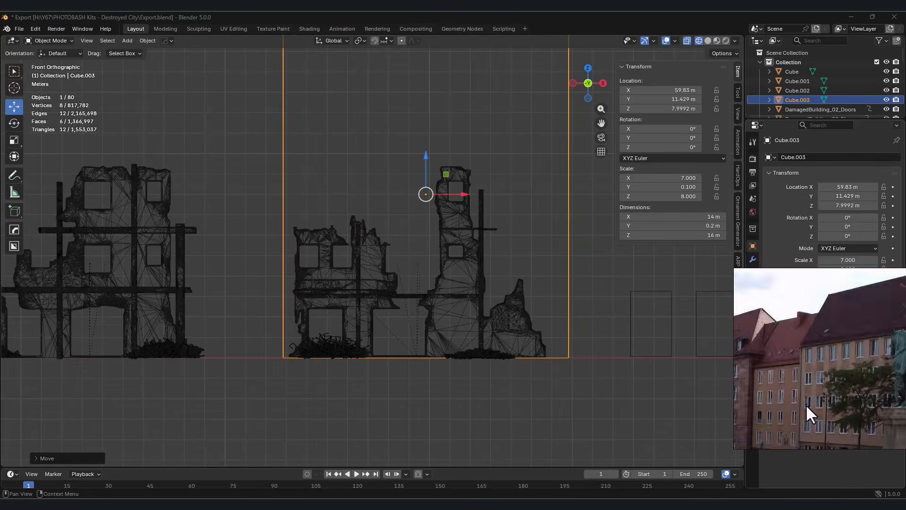
pyautogui.scroll(-4, 823, 398)
pyautogui.scroll(4, 799, 345)
pyautogui.scroll(3, 190, 258)
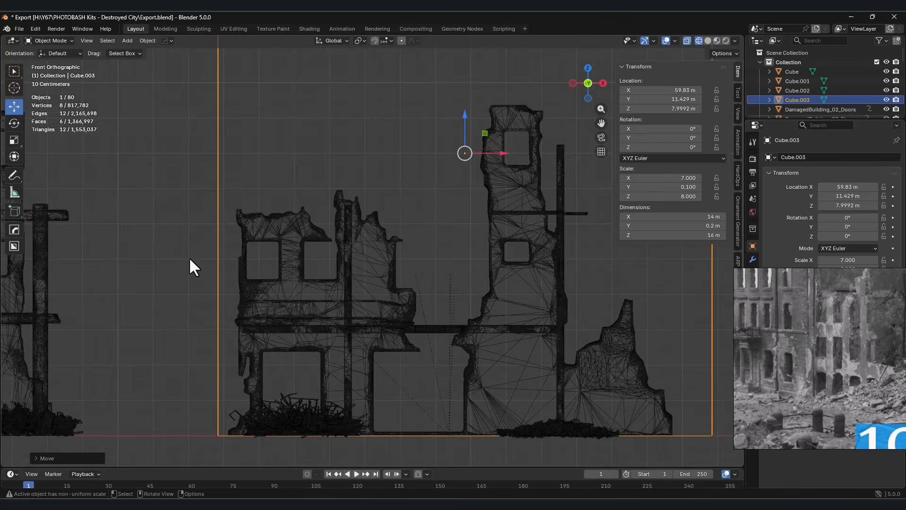
pyautogui.click(190, 258)
pyautogui.hotkey('shift', 'a')
pyautogui.moveTo(236, 238)
pyautogui.click(311, 248)
# Move the new cube over the damaged building's upper left window and scale it down to about 0.36
pyautogui.scroll(-5, 325, 318)
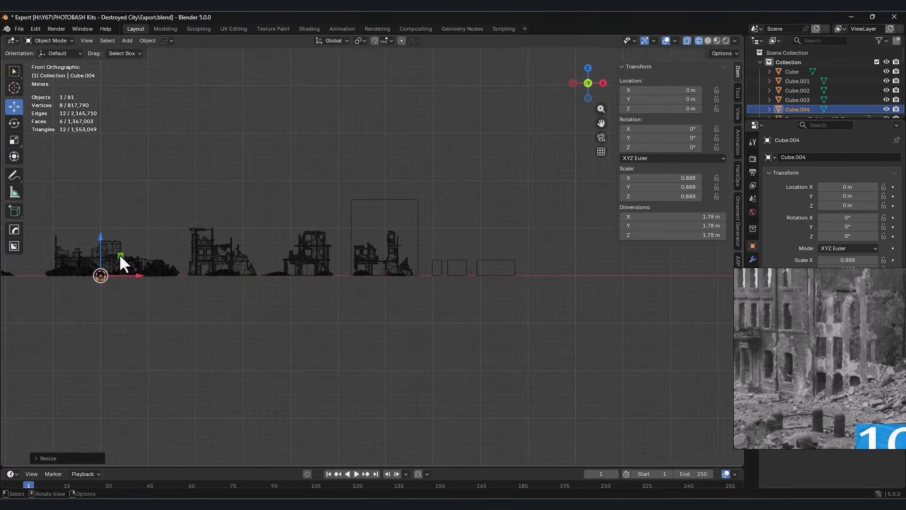
pyautogui.moveTo(119, 253); pyautogui.dragTo(367, 239)
pyautogui.scroll(14, 367, 240)
pyautogui.moveTo(169, 283); pyautogui.dragTo(194, 241)
pyautogui.press('s')
pyautogui.click(227, 271)
# In Edit Mode, fit the cube's sides to the window opening, about 0.96 m wide and 1.08 m high, and return to Object Mode
pyautogui.click(50, 62)
pyautogui.moveTo(236, 309); pyautogui.dragTo(175, 274)
pyautogui.moveTo(185, 222); pyautogui.dragTo(222, 314)
pyautogui.moveTo(232, 266); pyautogui.dragTo(247, 275)
pyautogui.click(50, 42)
pyautogui.click(51, 52)
# Move the window cube along Y to about 11.84 m so it sits at the tall wall
pyautogui.moveTo(283, 257); pyautogui.dragTo(248, 283, button='middle')
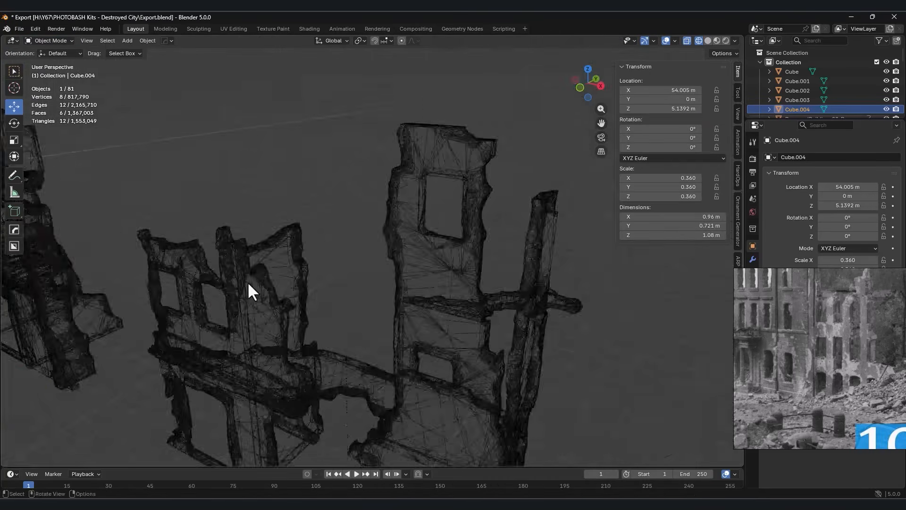
pyautogui.scroll(-5, 248, 282)
pyautogui.moveTo(126, 336); pyautogui.dragTo(328, 265)
pyautogui.moveTo(356, 258); pyautogui.dragTo(389, 259, button='middle')
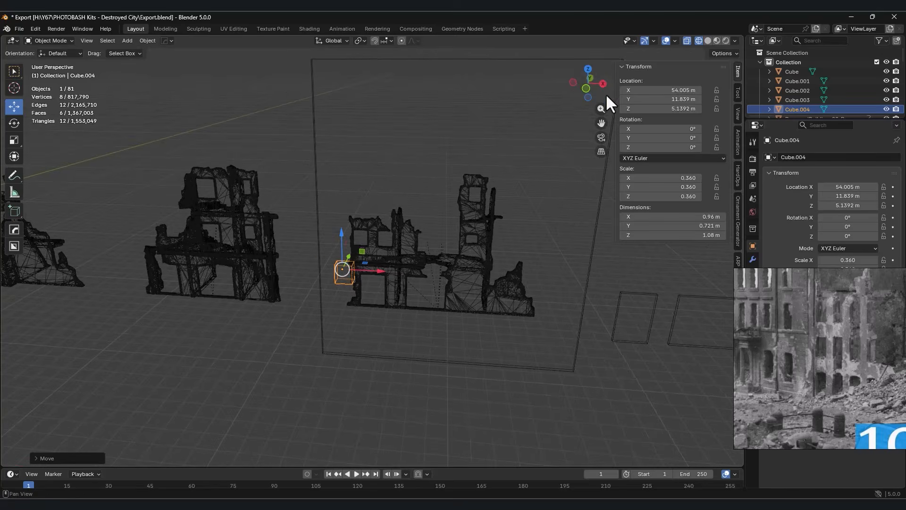
# Set the window cube's dimensions to 0.9 m wide and 1.1 m high, and align it along X at about 54 m
pyautogui.click(586, 89)
pyautogui.scroll(5, 385, 249)
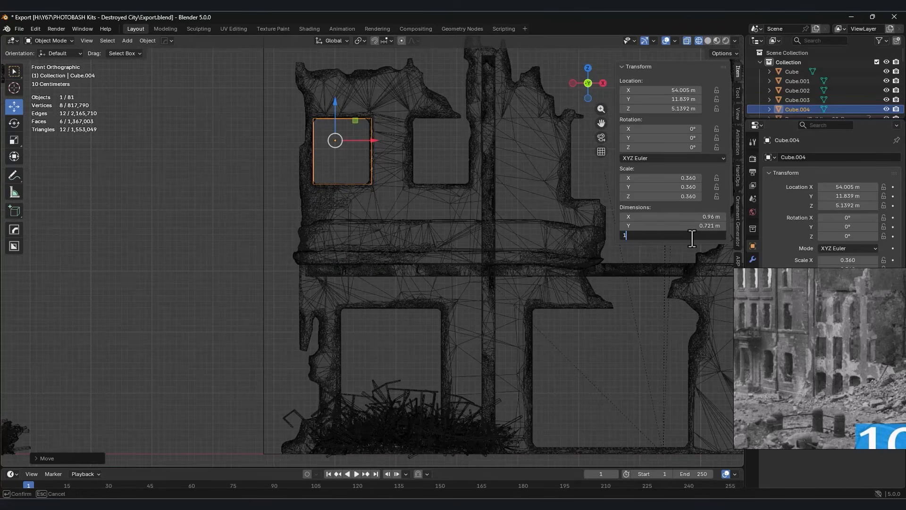
pyautogui.scroll(3, 347, 188)
pyautogui.moveTo(333, 166); pyautogui.dragTo(334, 166)
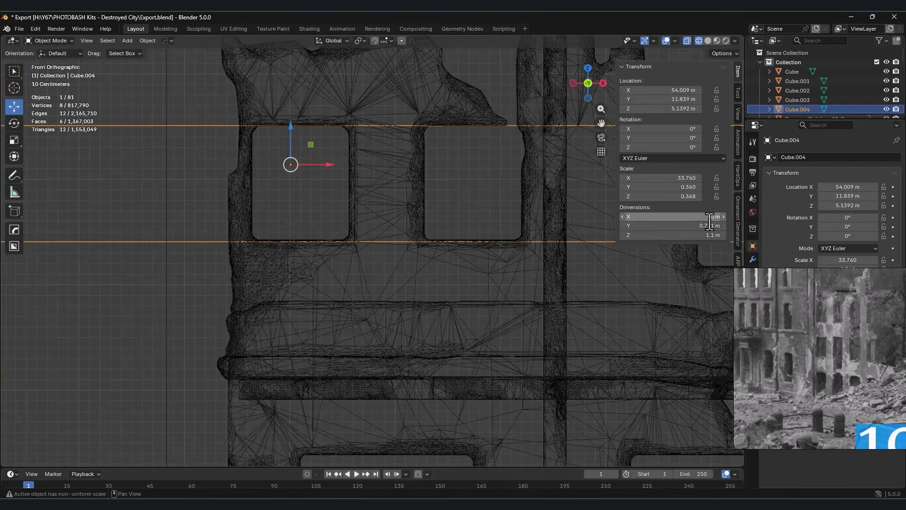
pyautogui.moveTo(326, 167); pyautogui.dragTo(325, 167)
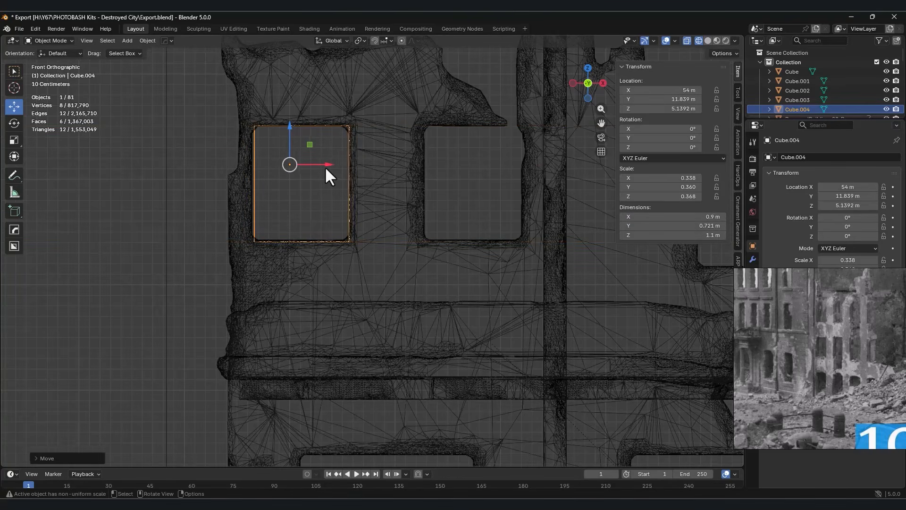
# Add an Array modifier to the window cube with a count of 8 and a relative X offset of 1.790
pyautogui.moveTo(325, 167); pyautogui.dragTo(327, 272, button='middle')
pyautogui.scroll(-5, 328, 271)
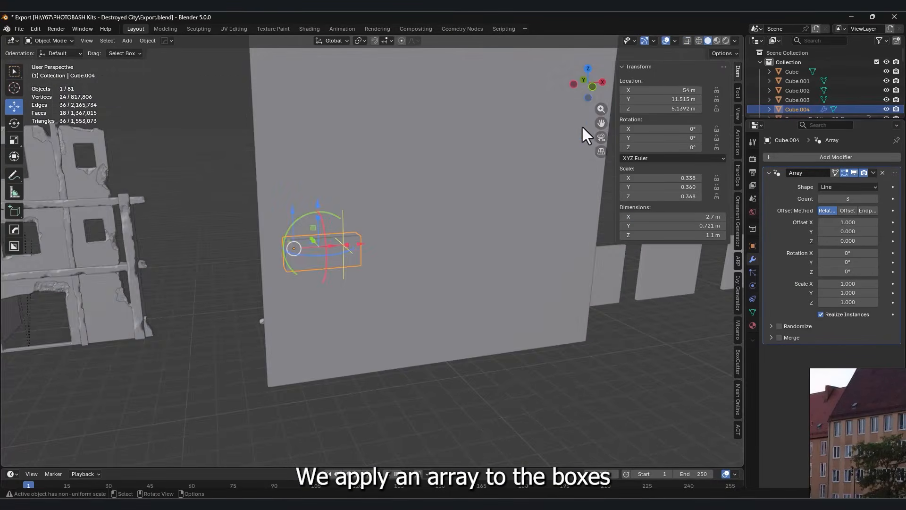
pyautogui.press('KP_1')
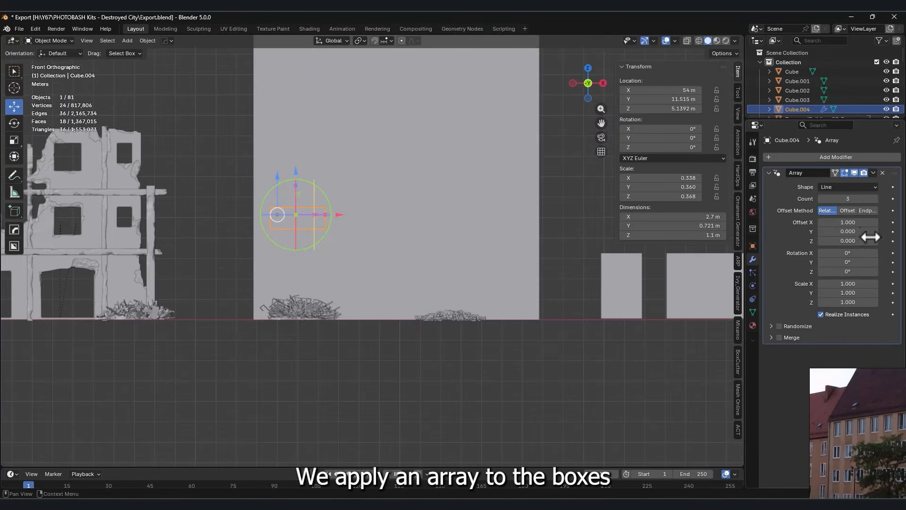
pyautogui.moveTo(848, 199); pyautogui.dragTo(853, 198)
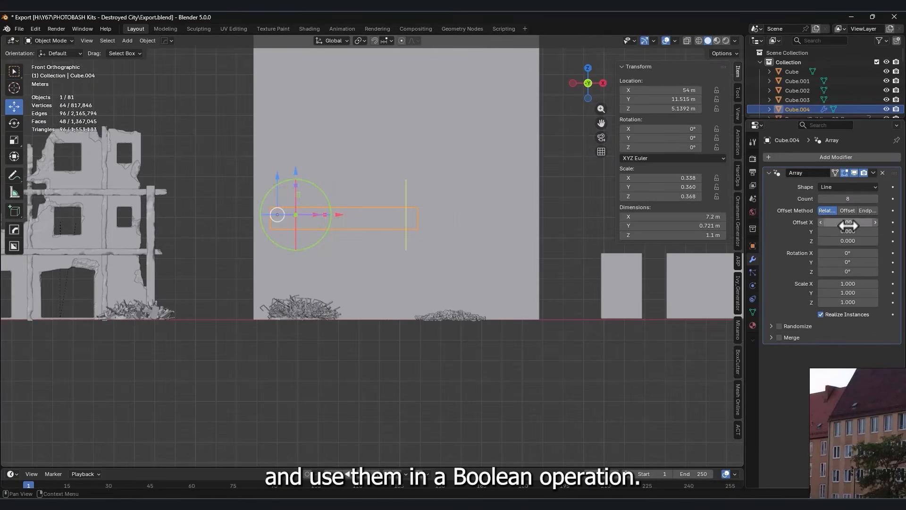
# Add a second Array modifier to the row of window cubes
pyautogui.moveTo(339, 326); pyautogui.dragTo(307, 281, button='middle')
pyautogui.click(809, 152)
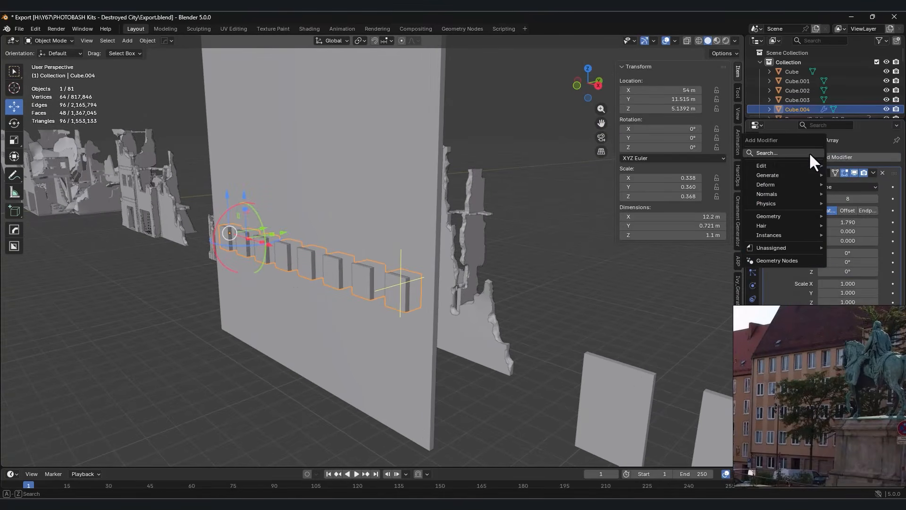
pyautogui.moveTo(778, 177)
pyautogui.click(732, 174)
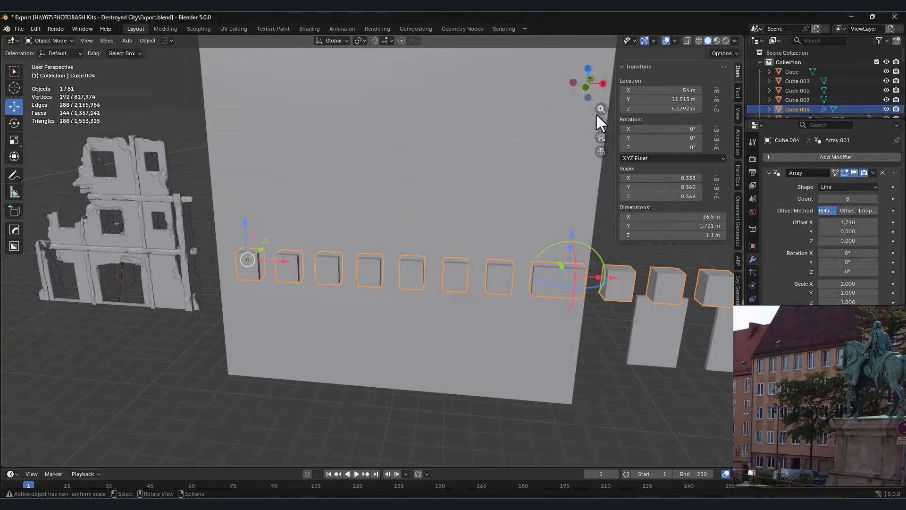
# Set the second array's relative offset to 0 on X and 2.900 on Z, checking floor spacing in front wireframe view
pyautogui.press('KP_1')
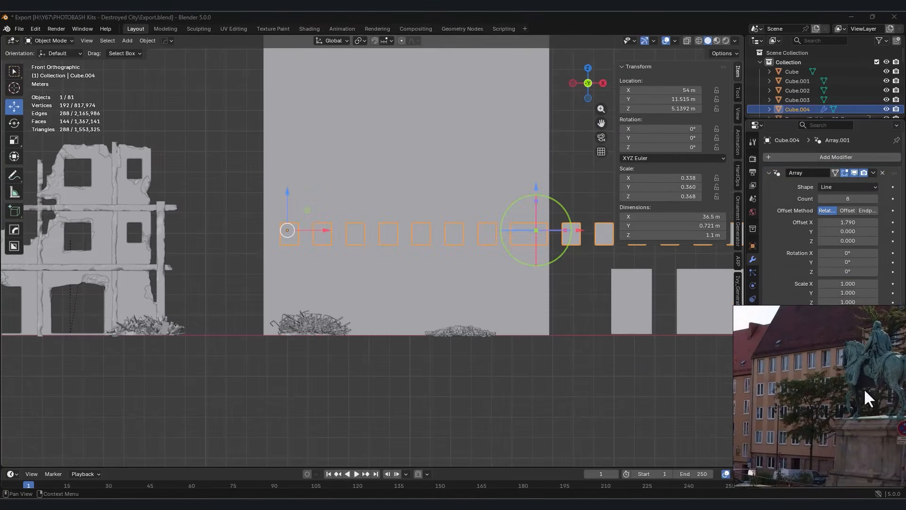
pyautogui.scroll(-2, 849, 364)
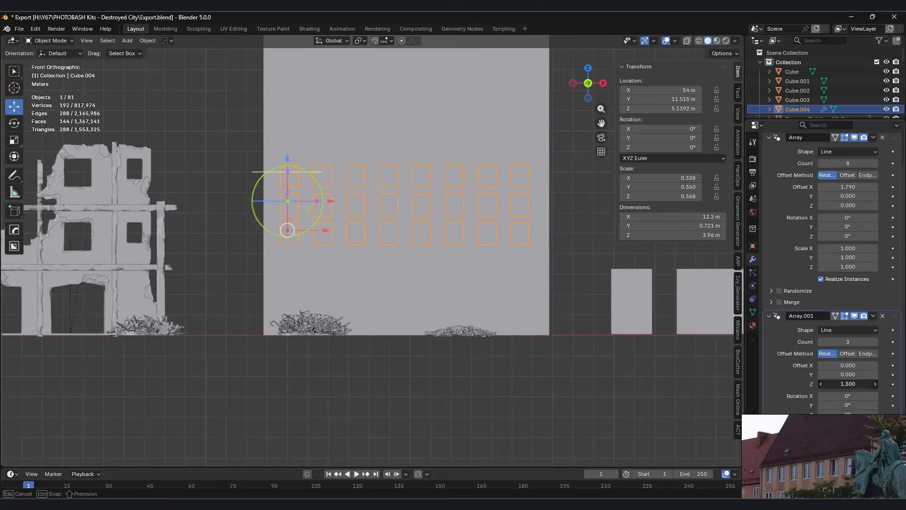
pyautogui.click(699, 41)
pyautogui.scroll(1, 433, 239)
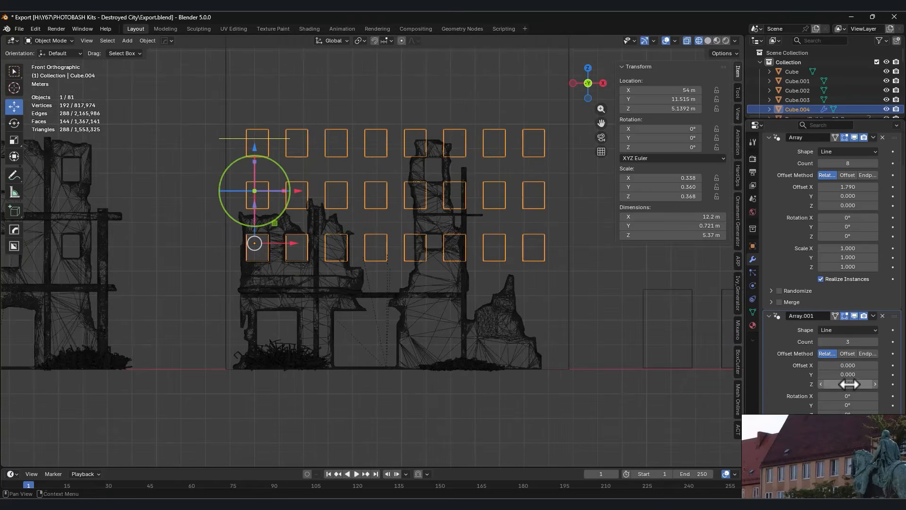
pyautogui.moveTo(848, 384); pyautogui.dragTo(868, 383)
pyautogui.scroll(-2, 399, 411)
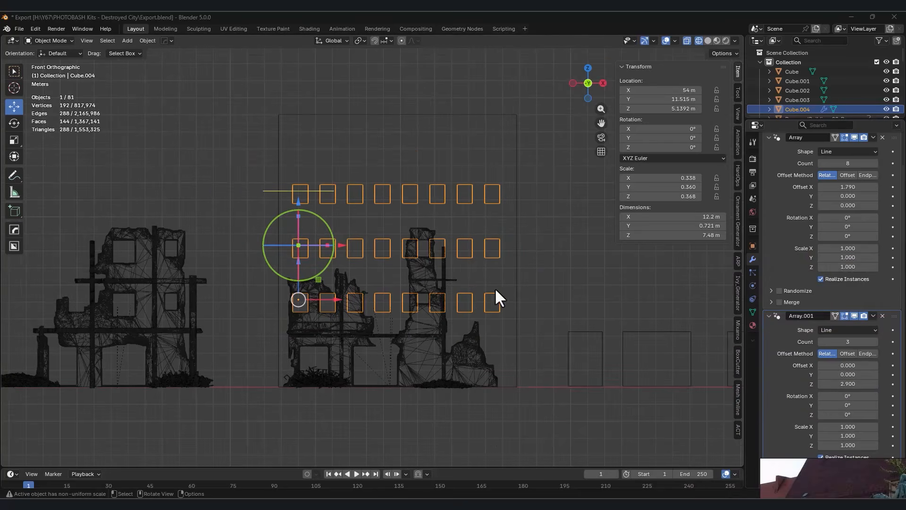
# Set the second array's count to 4 and reposition the reference image to compare the window rows
pyautogui.click(875, 342)
pyautogui.moveTo(828, 486); pyautogui.dragTo(680, 289, button='right')
pyautogui.moveTo(448, 292); pyautogui.dragTo(354, 298, button='middle')
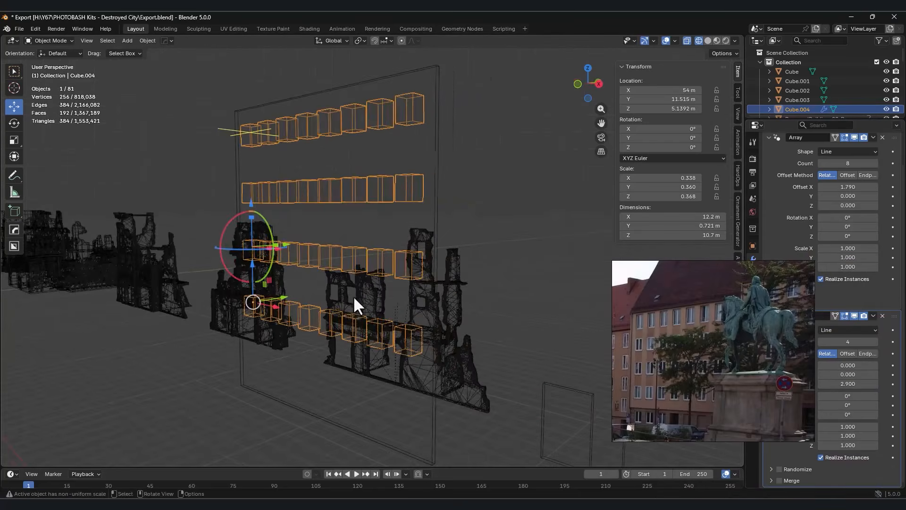
pyautogui.scroll(-2, 697, 354)
pyautogui.moveTo(680, 305); pyautogui.dragTo(705, 400, button='middle')
pyautogui.scroll(2, 686, 294)
pyautogui.moveTo(377, 273); pyautogui.dragTo(342, 257, button='middle')
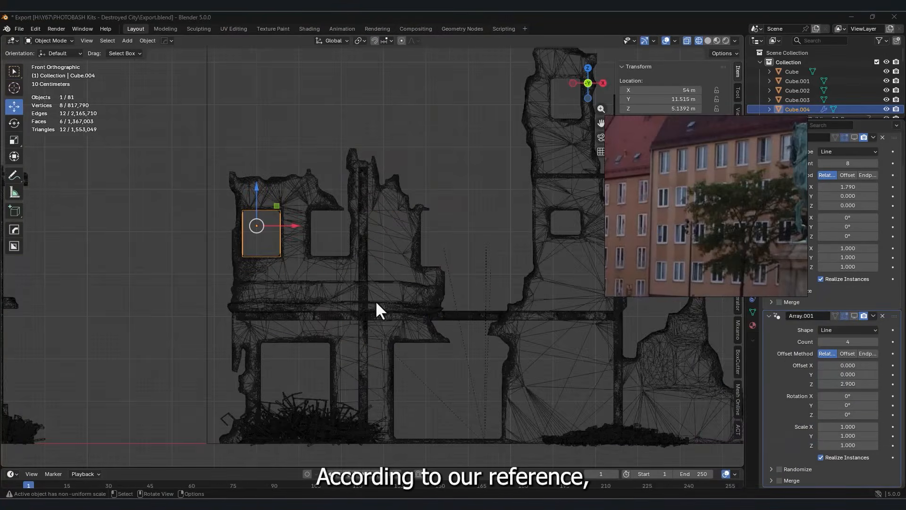
# In Edit Mode, heighten the window box by lowering its bottom vertices and raising its top vertices, and return to Object Mode
pyautogui.press('Tab')
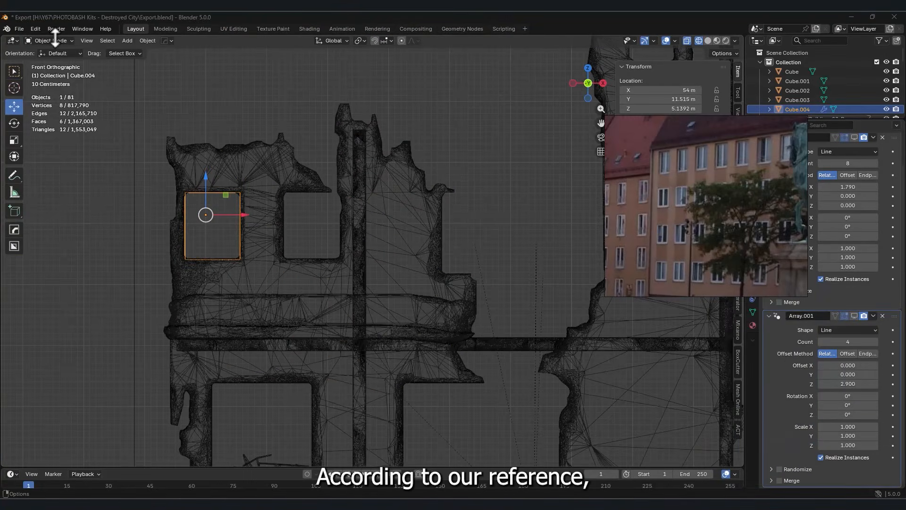
pyautogui.click(217, 258)
pyautogui.press('g')
pyautogui.moveTo(218, 244); pyautogui.dragTo(218, 245)
pyautogui.moveTo(168, 176); pyautogui.dragTo(259, 208)
pyautogui.moveTo(216, 161); pyautogui.dragTo(216, 150)
pyautogui.moveTo(684, 188); pyautogui.dragTo(776, 279)
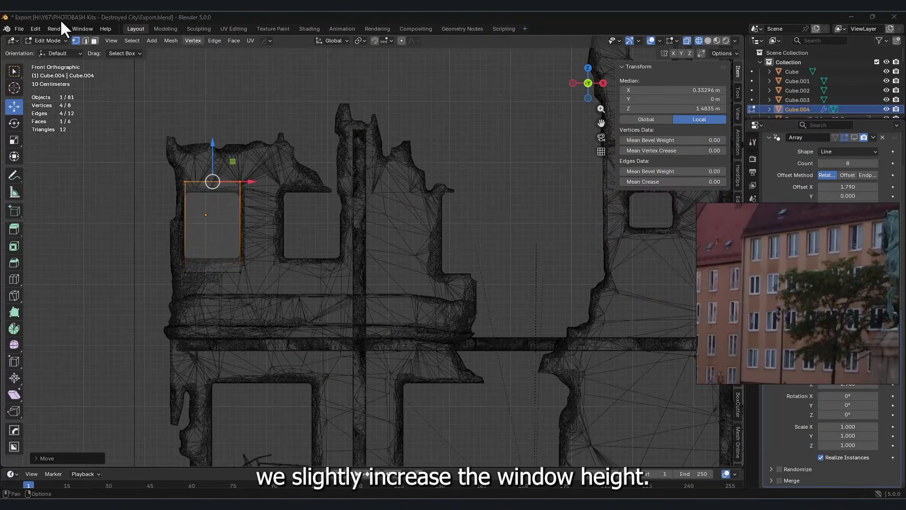
pyautogui.click(49, 40)
pyautogui.click(51, 52)
# Move the reference image aside and set the window box's Z dimension to 1.5 m
pyautogui.moveTo(752, 232); pyautogui.dragTo(827, 235)
pyautogui.click(703, 235)
pyautogui.write('1.5')
pyautogui.press('Return')
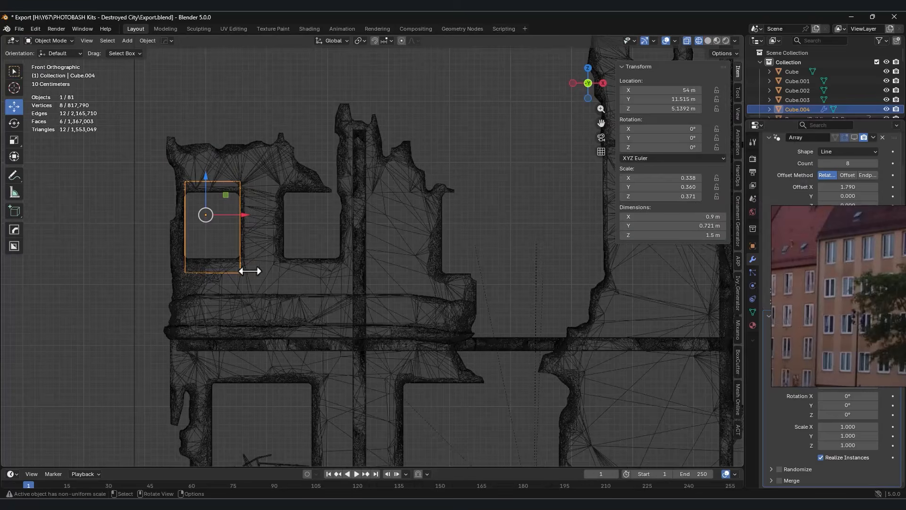
pyautogui.moveTo(247, 267)
pyautogui.mouseDown(button='middle')
pyautogui.moveTo(341, 259)
pyautogui.moveTo(283, 264)
pyautogui.mouseUp(button='middle')
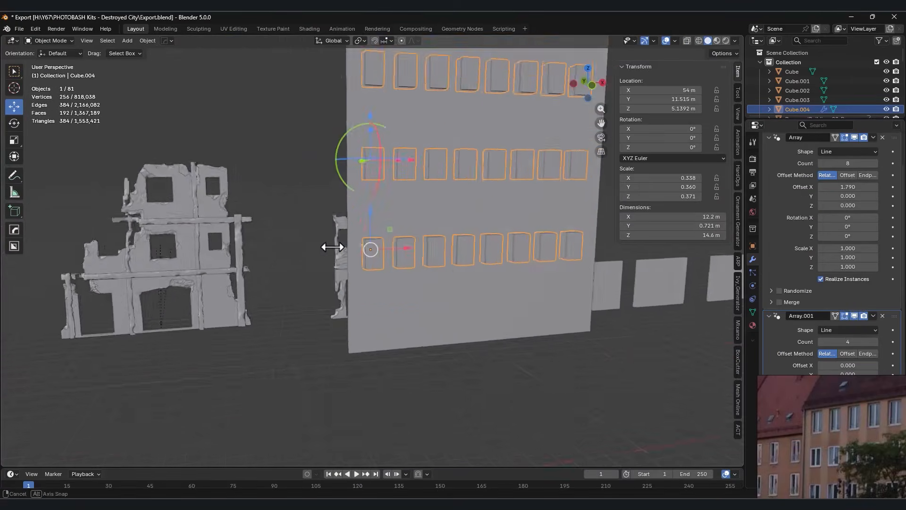
# Set the second array's Z relative offset to 2.020, checking the window rows against the wall in front wireframe view
pyautogui.press('KP_1')
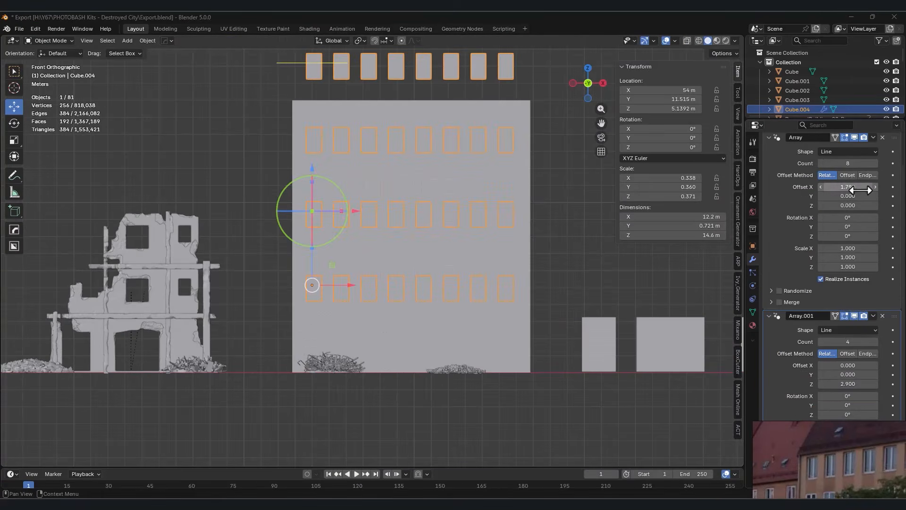
pyautogui.moveTo(134, 383); pyautogui.dragTo(101, 383)
pyautogui.click(698, 40)
pyautogui.scroll(4, 563, 250)
pyautogui.keyDown('shift'); pyautogui.moveTo(562, 251); pyautogui.dragTo(546, 237, button='middle'); pyautogui.keyUp('shift')
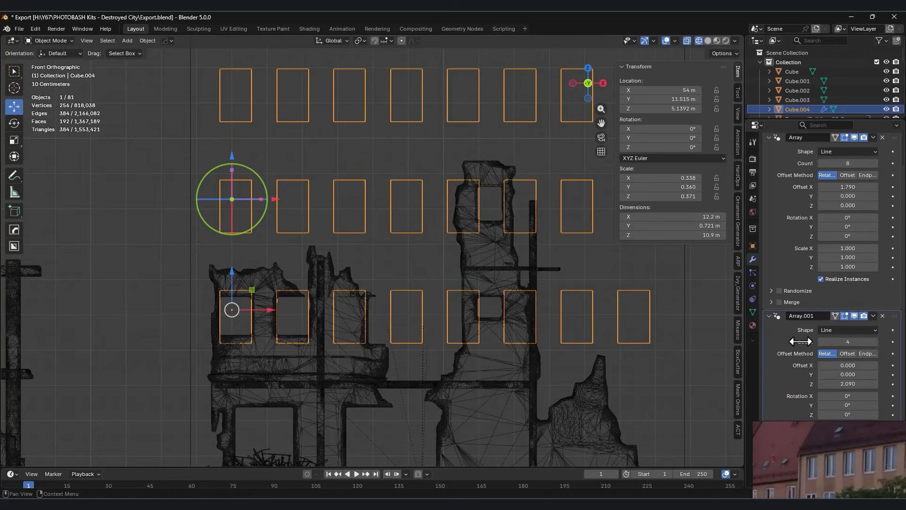
pyautogui.moveTo(857, 385); pyautogui.dragTo(853, 385)
pyautogui.scroll(-3, 447, 293)
pyautogui.keyDown('shift'); pyautogui.moveTo(447, 293); pyautogui.dragTo(447, 341, button='middle'); pyautogui.keyUp('shift')
# Compare the four window rows with the reference photo and inspect the wall at an angle in solid shading
pyautogui.moveTo(861, 495); pyautogui.dragTo(735, 348, button='right')
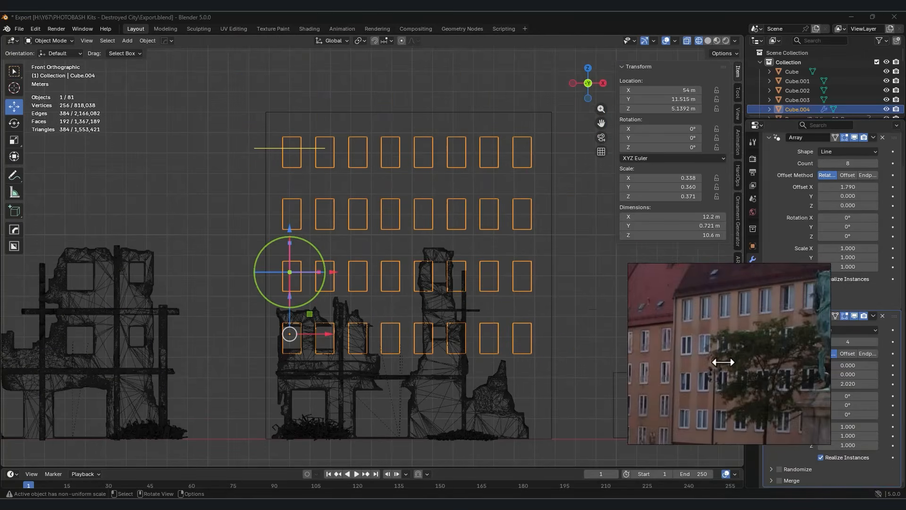
pyautogui.moveTo(707, 295)
pyautogui.mouseDown(button='right')
pyautogui.moveTo(630, 341)
pyautogui.moveTo(626, 296)
pyautogui.mouseUp(button='right')
pyautogui.moveTo(501, 236); pyautogui.dragTo(536, 231, button='middle')
pyautogui.click(707, 40)
pyautogui.moveTo(370, 236)
pyautogui.mouseDown(button='middle')
pyautogui.moveTo(378, 238)
pyautogui.moveTo(358, 264)
pyautogui.mouseUp(button='middle')
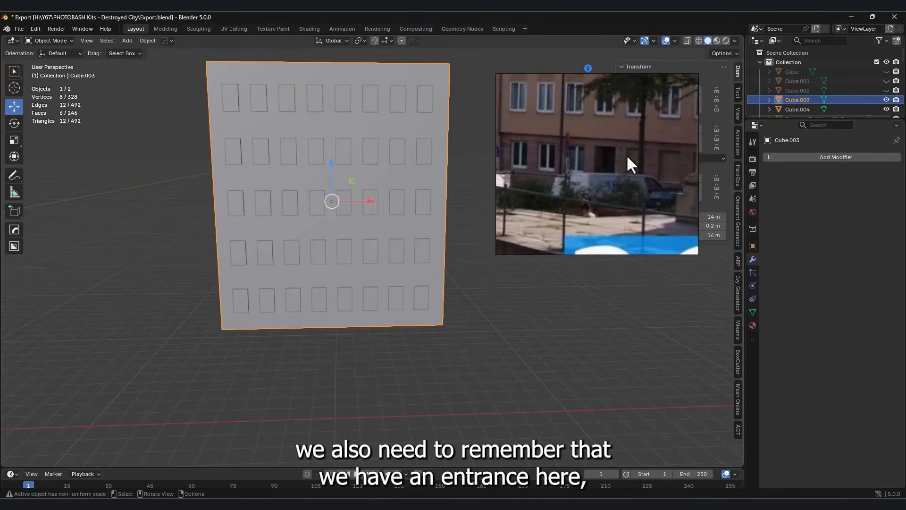
# In Edit Mode, delete the two middle ground-floor window boxes to leave room for the entrance, and return to Object Mode
pyautogui.click(324, 302)
pyautogui.moveTo(620, 85); pyautogui.dragTo(651, 103, button='right')
pyautogui.press('KP_1')
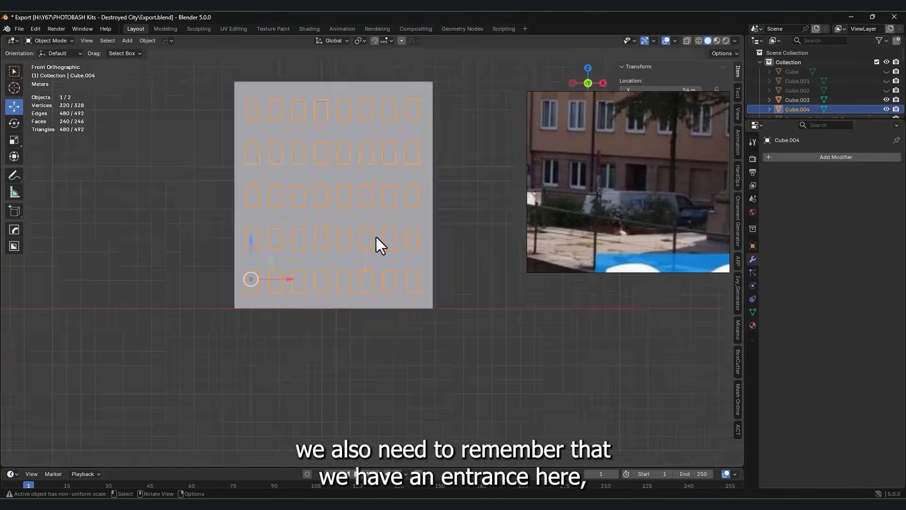
pyautogui.scroll(4, 375, 237)
pyautogui.keyDown('shift'); pyautogui.moveTo(299, 278); pyautogui.dragTo(340, 234, button='middle'); pyautogui.keyUp('shift')
pyautogui.click(49, 40)
pyautogui.click(50, 59)
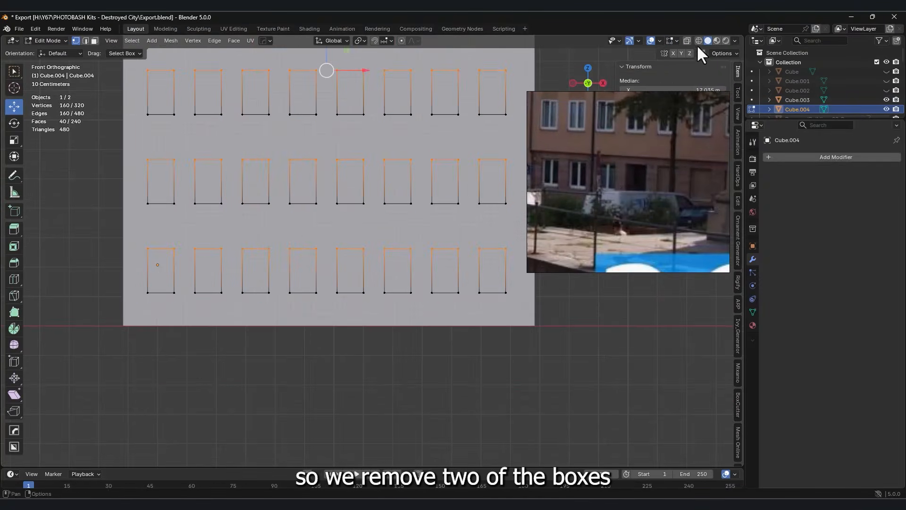
pyautogui.click(699, 40)
pyautogui.moveTo(374, 323); pyautogui.dragTo(292, 223)
pyautogui.press('x')
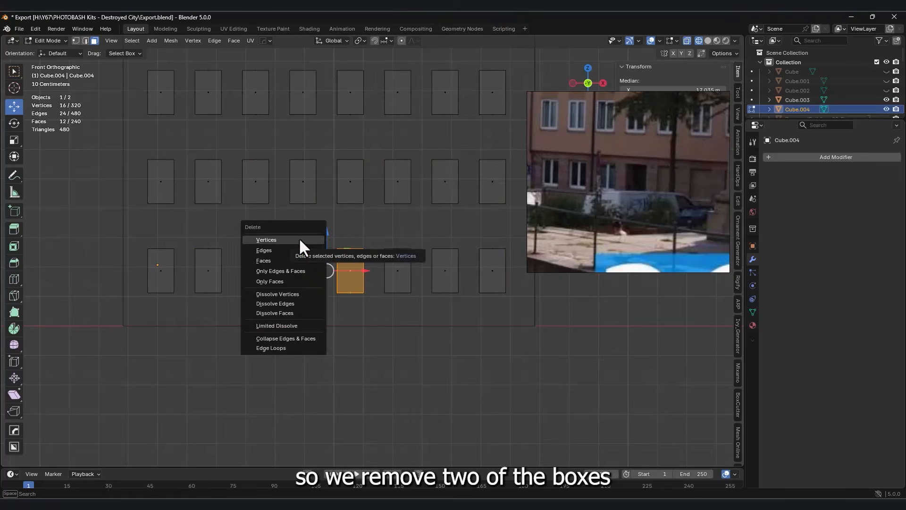
pyautogui.click(299, 238)
pyautogui.scroll(-3, 307, 243)
pyautogui.press('Tab')
# Add a Boolean Difference modifier to the wall with the window boxes as the cutting object
pyautogui.moveTo(265, 222)
pyautogui.mouseDown(button='middle')
pyautogui.moveTo(305, 274)
pyautogui.moveTo(340, 254)
pyautogui.mouseUp(button='middle')
pyautogui.click(707, 41)
pyautogui.click(373, 266)
pyautogui.click(836, 157)
pyautogui.click(827, 155)
pyautogui.write('ذ')
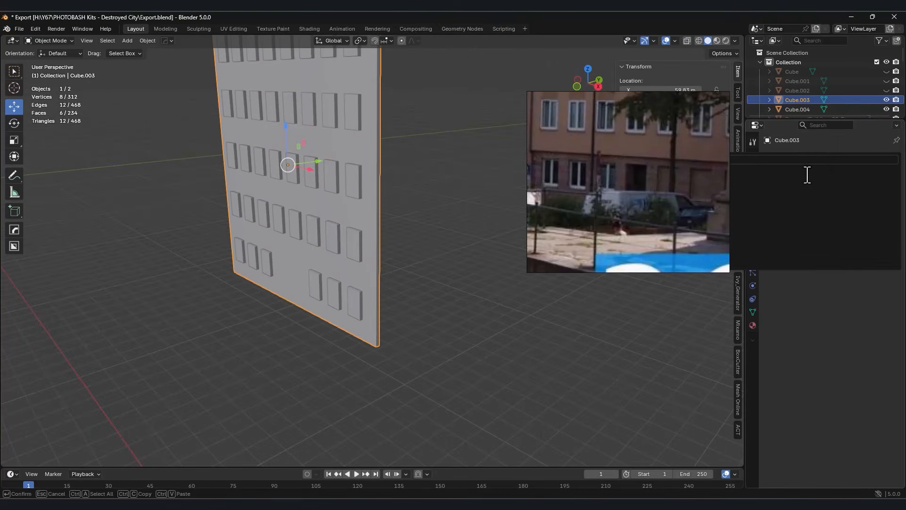
pyautogui.moveTo(699, 147); pyautogui.dragTo(585, 70, button='right')
pyautogui.click(736, 175)
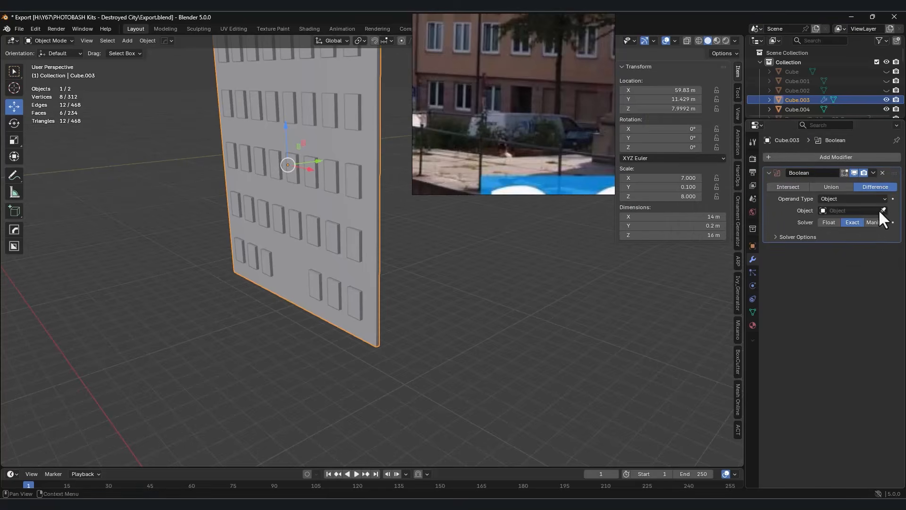
# Isolate the wall to inspect the window openings and apply its Boolean modifier
pyautogui.hotkey('shift', 'h')
pyautogui.moveTo(368, 208); pyautogui.dragTo(327, 200, button='middle')
pyautogui.keyDown('shift'); pyautogui.moveTo(327, 201); pyautogui.dragTo(380, 260, button='middle'); pyautogui.keyUp('shift')
pyautogui.scroll(-3, 342, 294)
pyautogui.scroll(2, 368, 263)
pyautogui.click(833, 184)
# Add a cube and move it along X to the wall's entrance area in front view
pyautogui.press('KP_1')
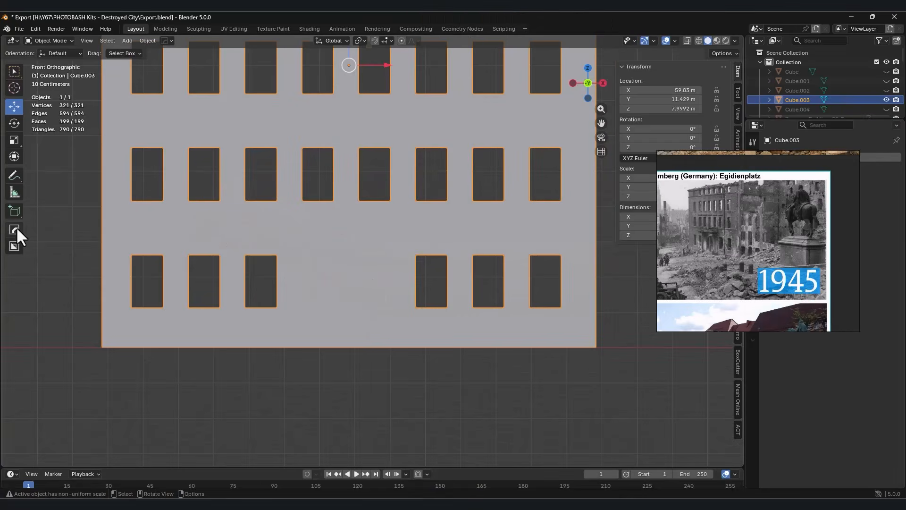
pyautogui.hotkey('alt', 'a')
pyautogui.hotkey('shift', 'a')
pyautogui.click(390, 288)
pyautogui.scroll(-10, 415, 316)
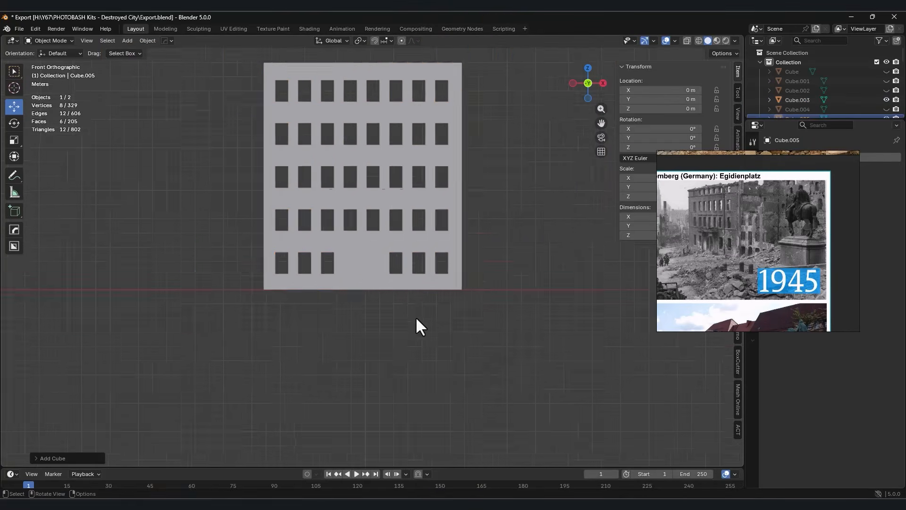
pyautogui.moveTo(188, 255); pyautogui.dragTo(388, 250)
# Place the cube in the ground-floor entrance gap at about X 59.833 m and Z 1.669 m
pyautogui.scroll(7, 372, 259)
pyautogui.click(350, 289)
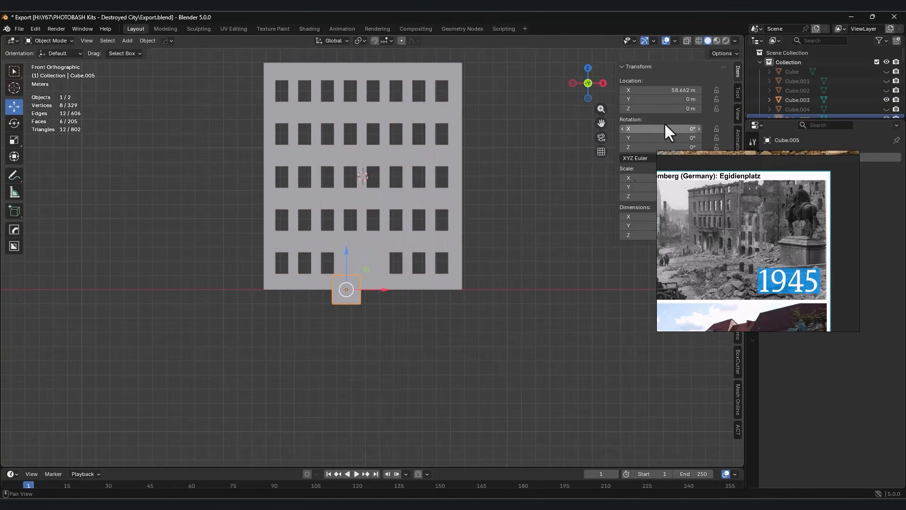
pyautogui.click(588, 84)
pyautogui.click(585, 85)
pyautogui.scroll(4, 337, 309)
pyautogui.moveTo(334, 316); pyautogui.dragTo(376, 258)
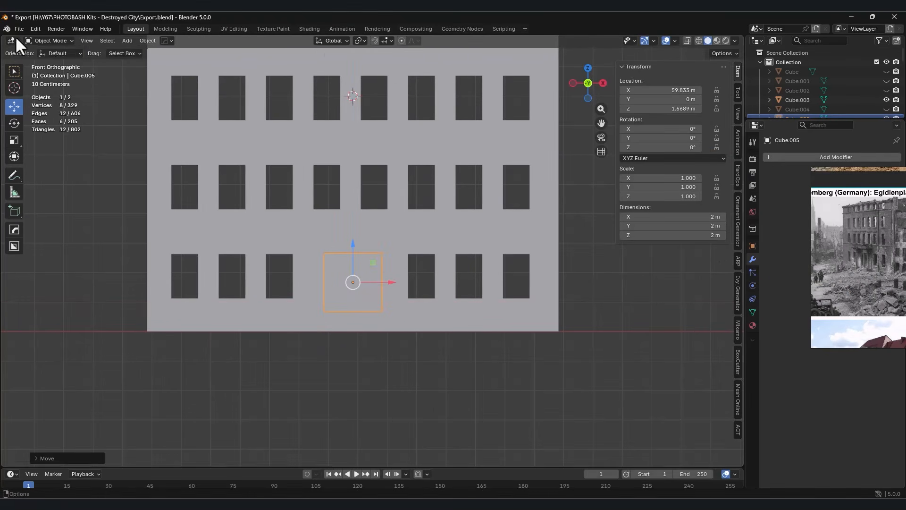
# In Edit Mode, lower the cube's bottom face past the ground line to a height of about 2.87 m, and return to Object Mode
pyautogui.click(53, 63)
pyautogui.click(687, 41)
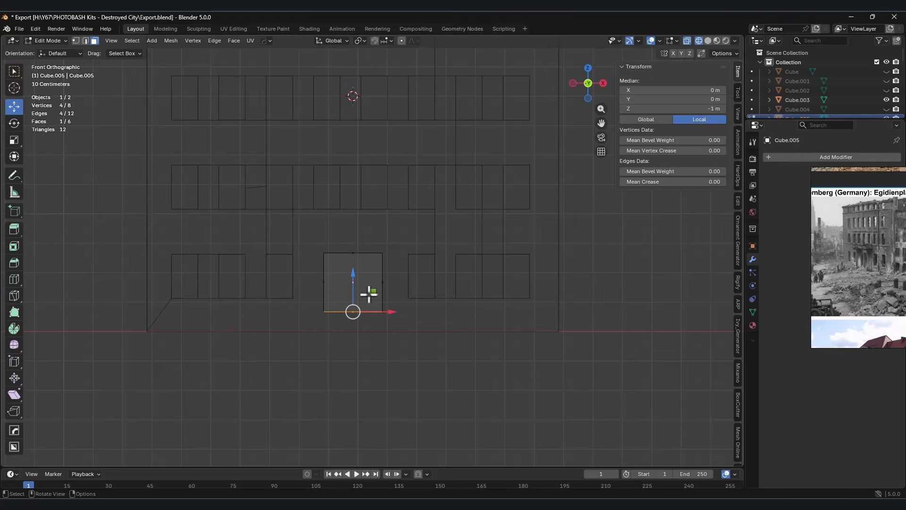
pyautogui.moveTo(346, 310); pyautogui.dragTo(346, 310)
pyautogui.click(48, 40)
pyautogui.click(46, 52)
# Check the entrance in the reference photo and set the door box's X dimension to 2.2 m
pyautogui.moveTo(894, 319); pyautogui.dragTo(795, 309, button='right')
pyautogui.scroll(-5, 798, 283)
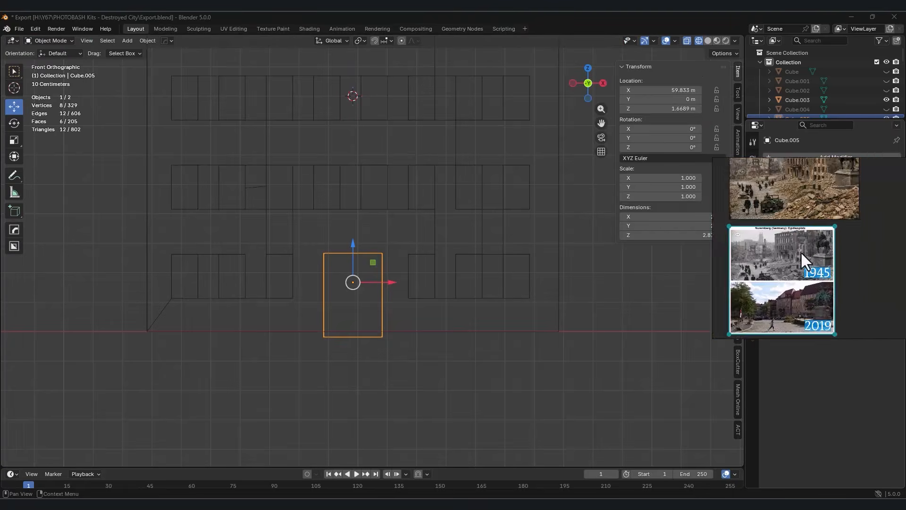
pyautogui.scroll(8, 802, 316)
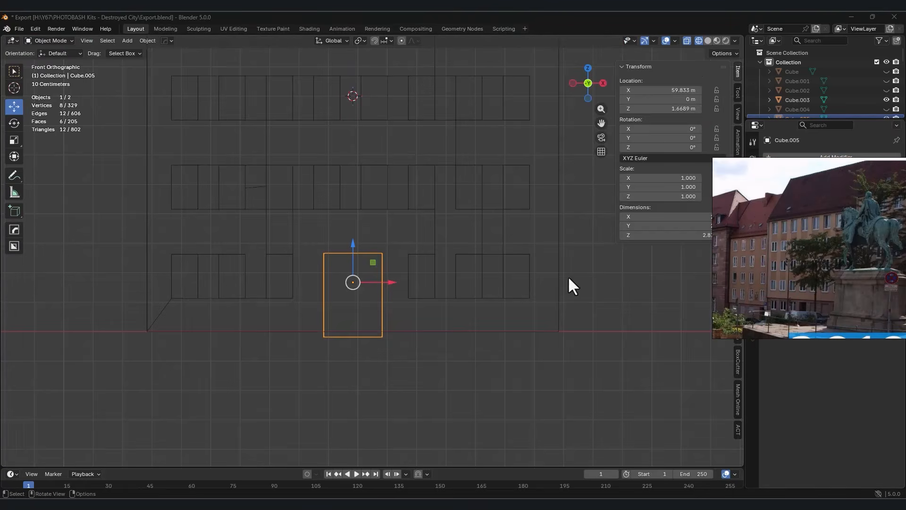
pyautogui.click(406, 329)
pyautogui.click(380, 314)
pyautogui.moveTo(813, 261); pyautogui.dragTo(874, 363, button='right')
pyautogui.moveTo(675, 216); pyautogui.dragTo(691, 216)
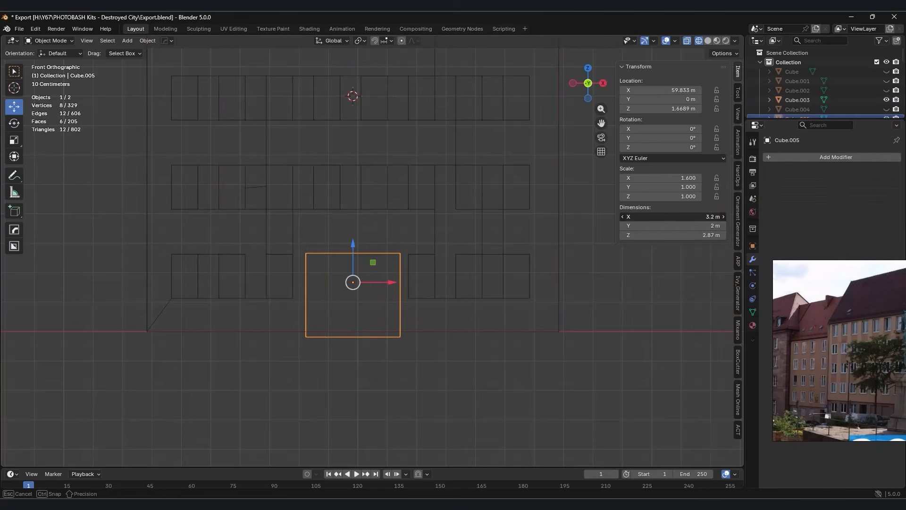
pyautogui.scroll(3, 356, 306)
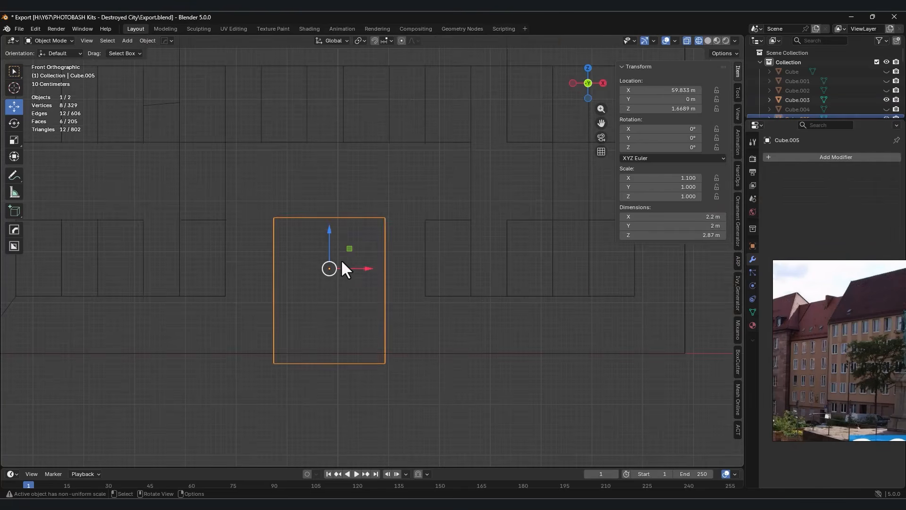
# Mirror the wall across X about its own centre and apply the mirror modifier
pyautogui.scroll(-3, 429, 343)
pyautogui.keyDown('shift'); pyautogui.moveTo(350, 182); pyautogui.dragTo(355, 217, button='middle'); pyautogui.keyUp('shift')
pyautogui.click(145, 124)
pyautogui.scroll(-2, 361, 185)
pyautogui.hotkey('alt', 'x')
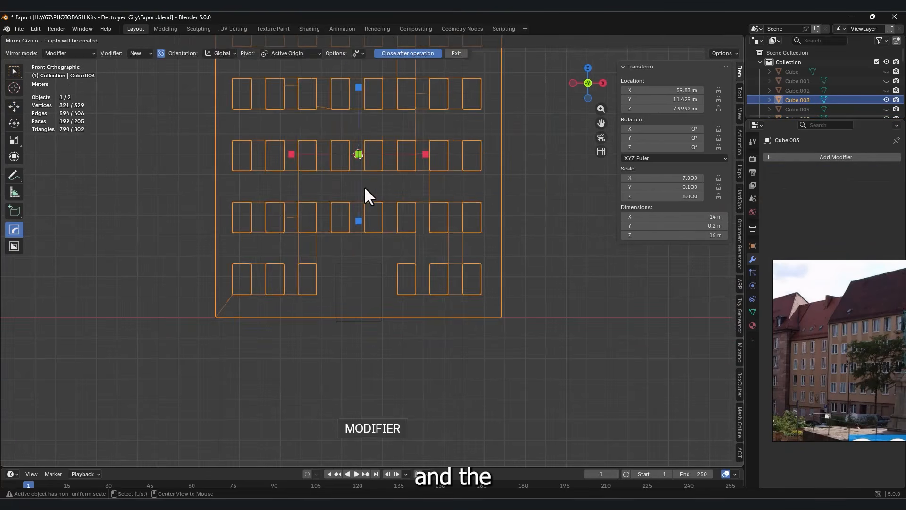
pyautogui.click(424, 155)
pyautogui.click(835, 184)
# Add a centred vertical loop cut to the door box and align the box with the wall's centreline at X 59.83 m
pyautogui.scroll(5, 371, 252)
pyautogui.click(364, 284)
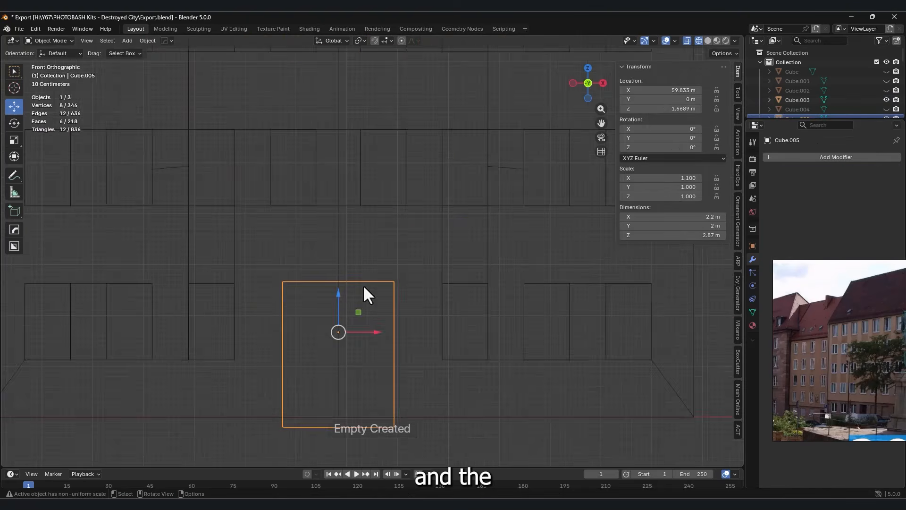
pyautogui.scroll(3, 351, 383)
pyautogui.click(42, 63)
pyautogui.hotkey('ctrl', 'r')
pyautogui.click(326, 200)
pyautogui.rightClick(326, 201)
pyautogui.scroll(3, 341, 250)
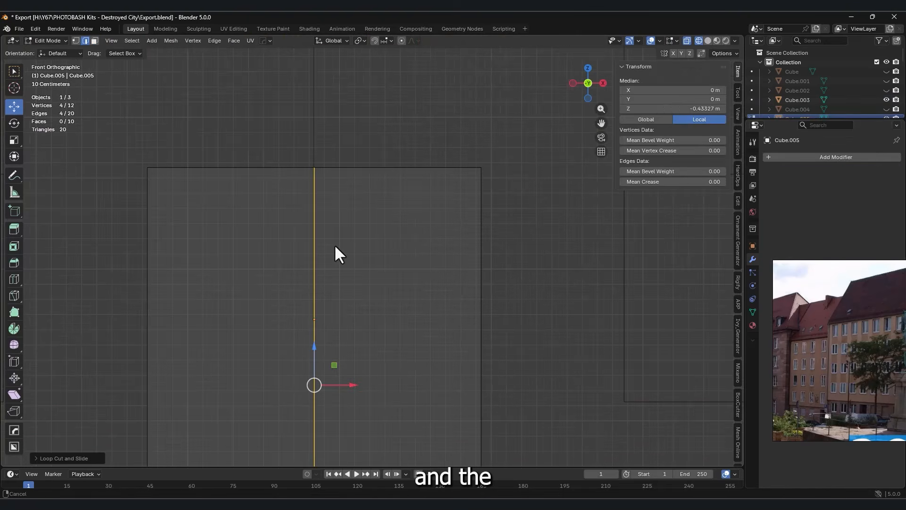
pyautogui.click(49, 41)
pyautogui.click(47, 57)
pyautogui.scroll(-4, 344, 320)
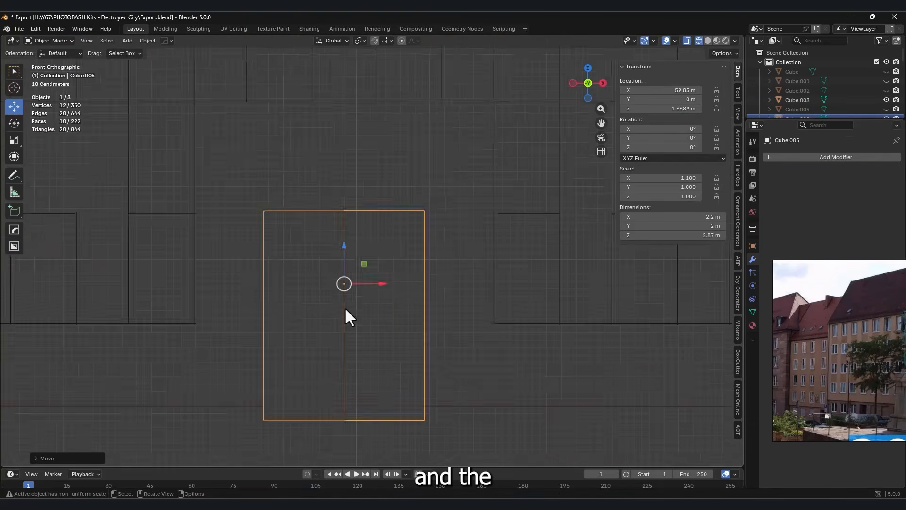
# Move the door box along Y until it passes through the wall
pyautogui.moveTo(344, 307); pyautogui.dragTo(336, 332, button='middle')
pyautogui.scroll(-3, 221, 276)
pyautogui.press('g')
pyautogui.press('y')
pyautogui.click(391, 271)
pyautogui.moveTo(361, 278); pyautogui.dragTo(361, 304, button='middle')
# Add a Boolean Difference modifier to the wall with the door box Cube.005 as the cutting object
pyautogui.click(382, 304)
pyautogui.click(839, 155)
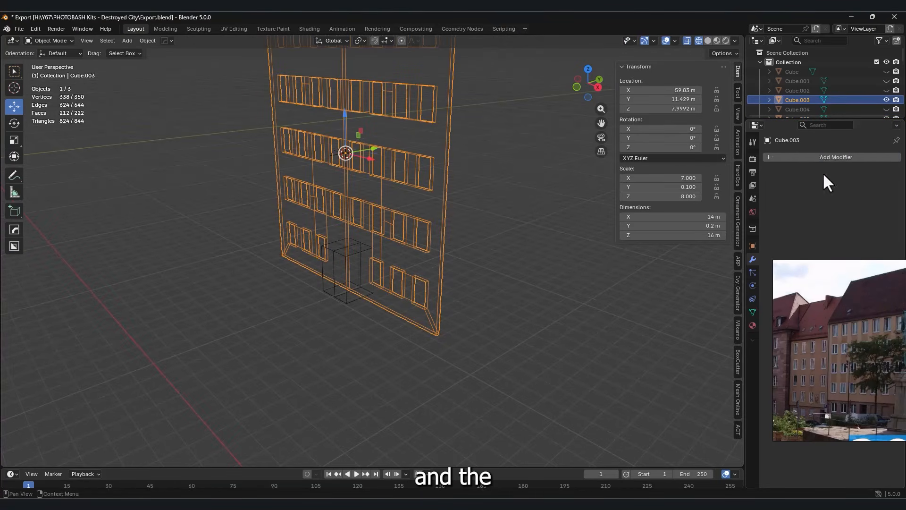
pyautogui.click(837, 159)
pyautogui.write('b')
pyautogui.click(774, 178)
pyautogui.click(882, 211)
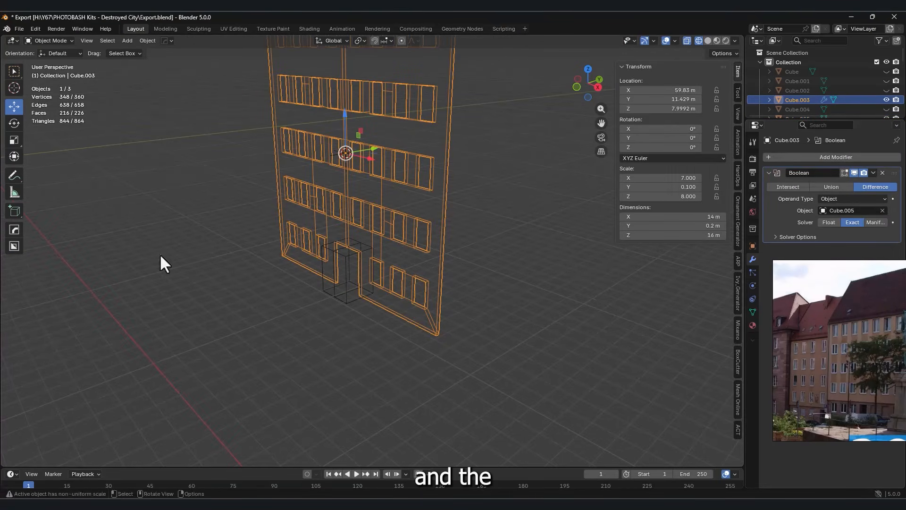
# Apply the wall's entrance Boolean and select the door box in solid shading
pyautogui.click(49, 41)
pyautogui.click(46, 48)
pyautogui.moveTo(475, 303); pyautogui.dragTo(489, 345, button='middle')
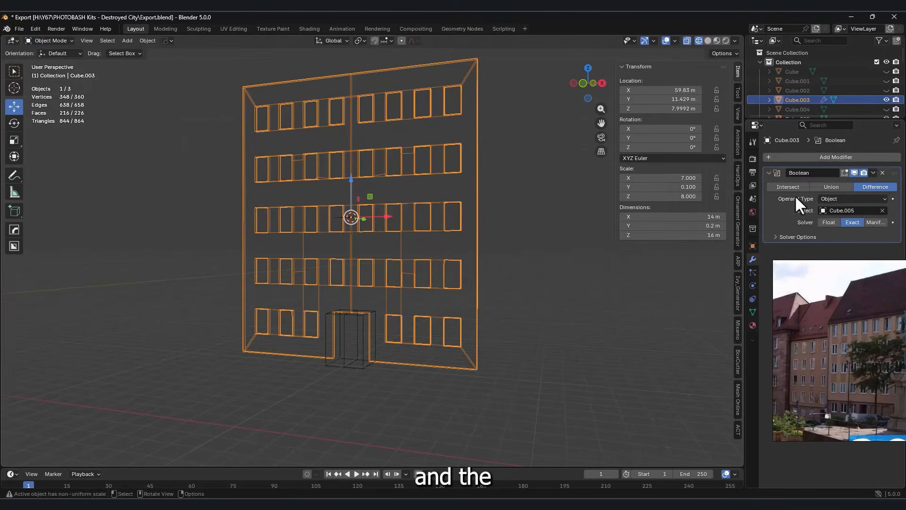
pyautogui.click(832, 186)
pyautogui.moveTo(449, 238); pyautogui.dragTo(472, 231, button='middle')
pyautogui.click(707, 41)
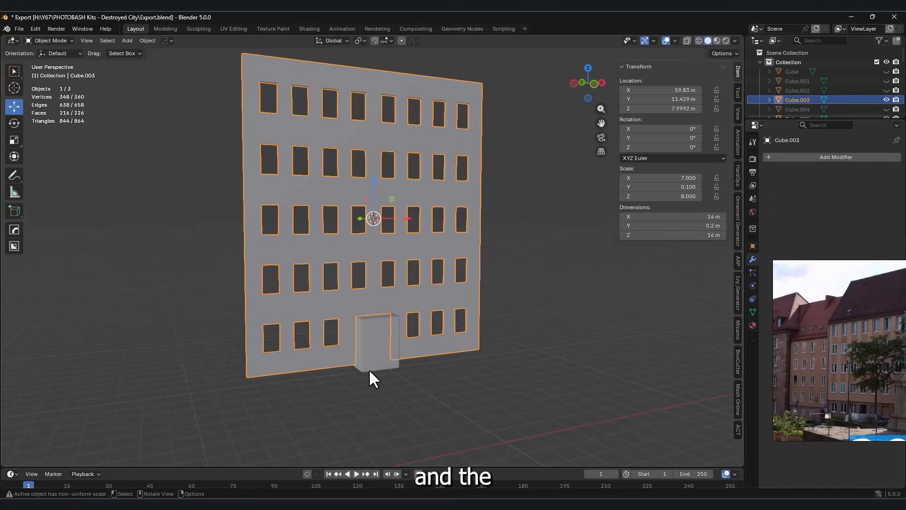
pyautogui.click(369, 369)
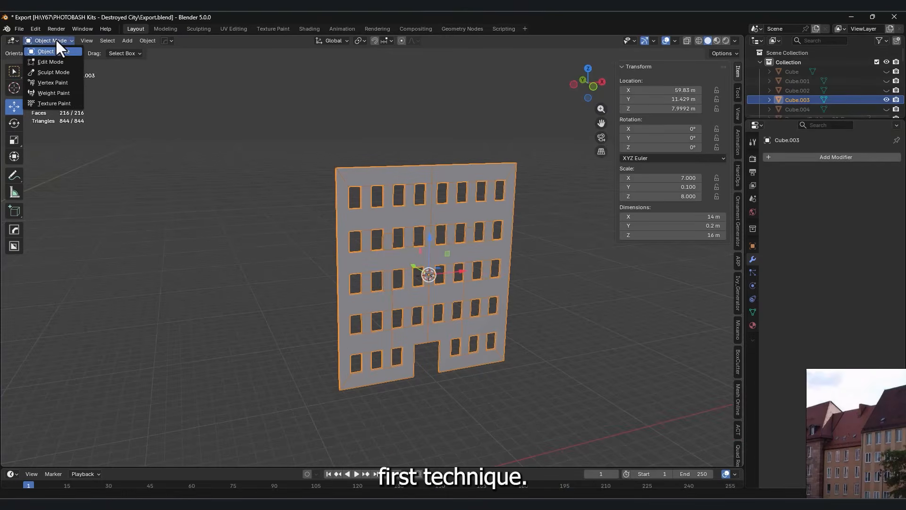
# In Edit Mode, merge the two neighbouring vertices at the bottom corner of the wall's third window
pyautogui.click(51, 62)
pyautogui.scroll(6, 434, 251)
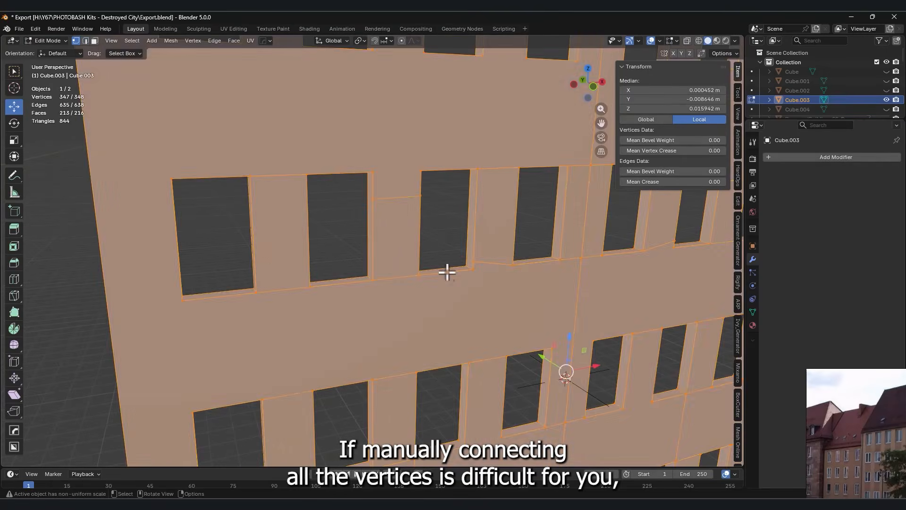
pyautogui.click(473, 262)
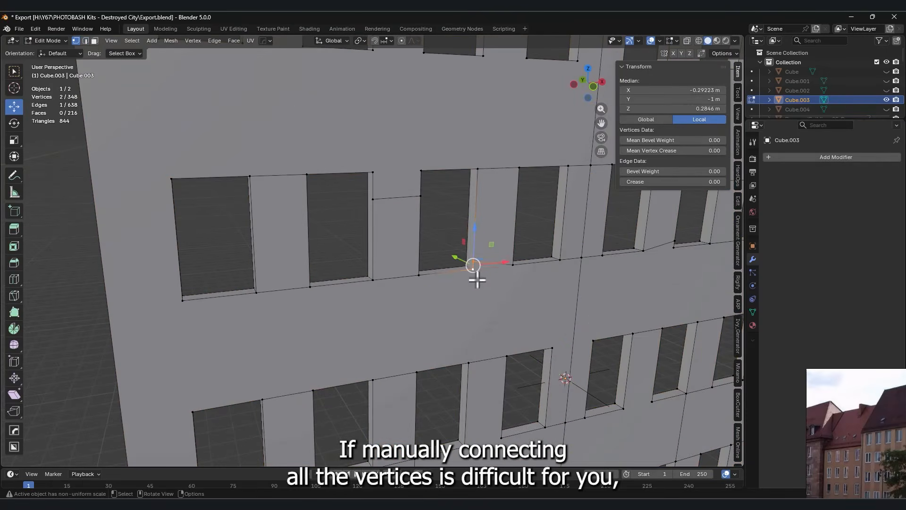
pyautogui.press('m')
pyautogui.click(450, 324)
# Merge the stray vertex on the third window's side into its upper corner using At Last, and return to Object Mode
pyautogui.click(414, 194)
pyautogui.keyDown('shift'); pyautogui.click(416, 169); pyautogui.keyUp('shift')
pyautogui.press('m')
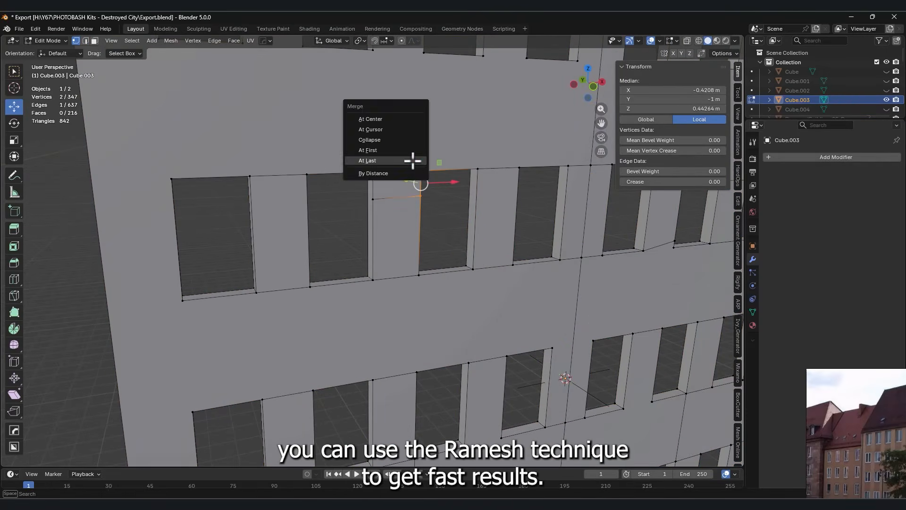
pyautogui.click(412, 160)
pyautogui.scroll(-8, 429, 219)
pyautogui.click(53, 51)
pyautogui.scroll(-4, 366, 233)
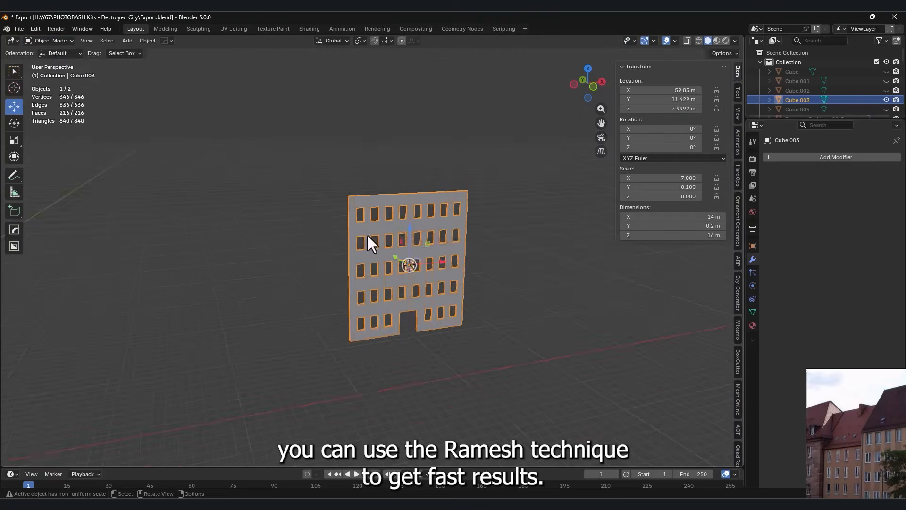
# Duplicate the wall along X beside the original and select the original wall
pyautogui.hotkey('shift', 'd')
pyautogui.press('x')
pyautogui.click(298, 313)
pyautogui.scroll(4, 428, 289)
pyautogui.click(430, 291)
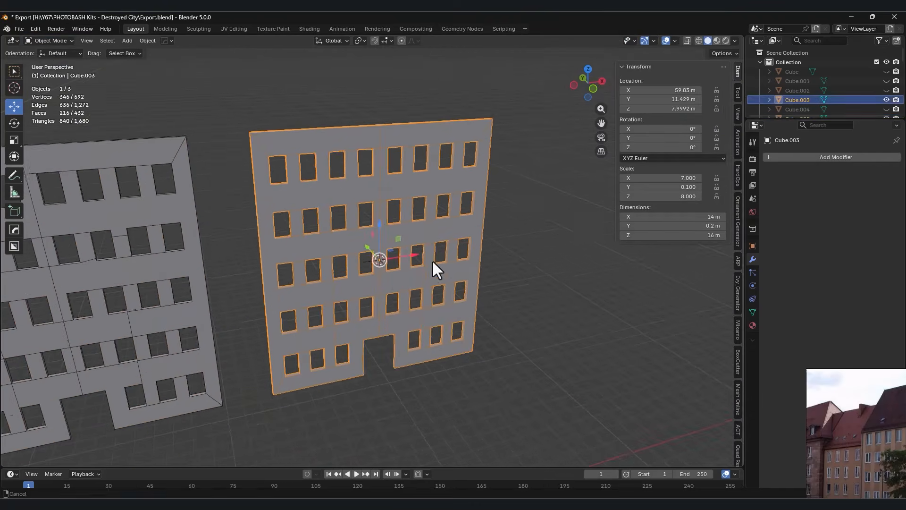
# Add a Remesh modifier to the original wall in Blocks mode with an Octree Depth of 6
pyautogui.scroll(3, 431, 259)
pyautogui.click(814, 157)
pyautogui.write('re')
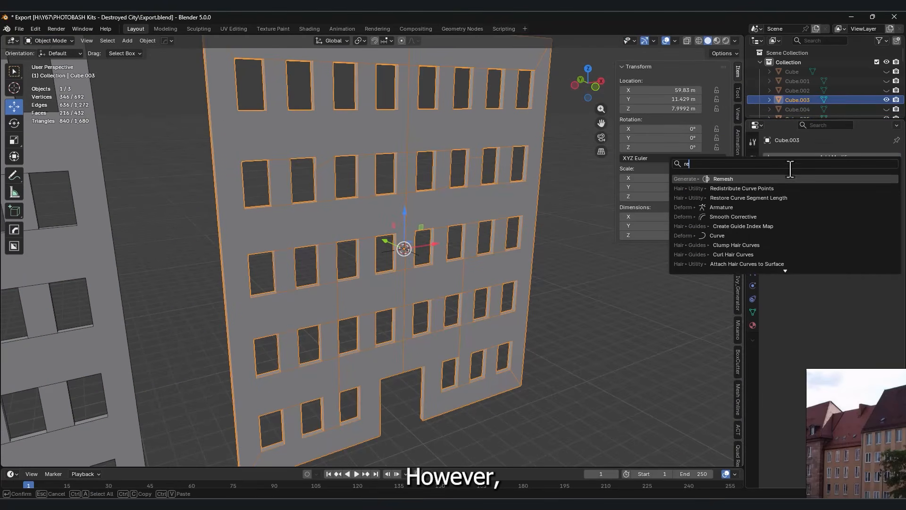
pyautogui.press('Return')
pyautogui.click(782, 186)
pyautogui.scroll(-6, 344, 290)
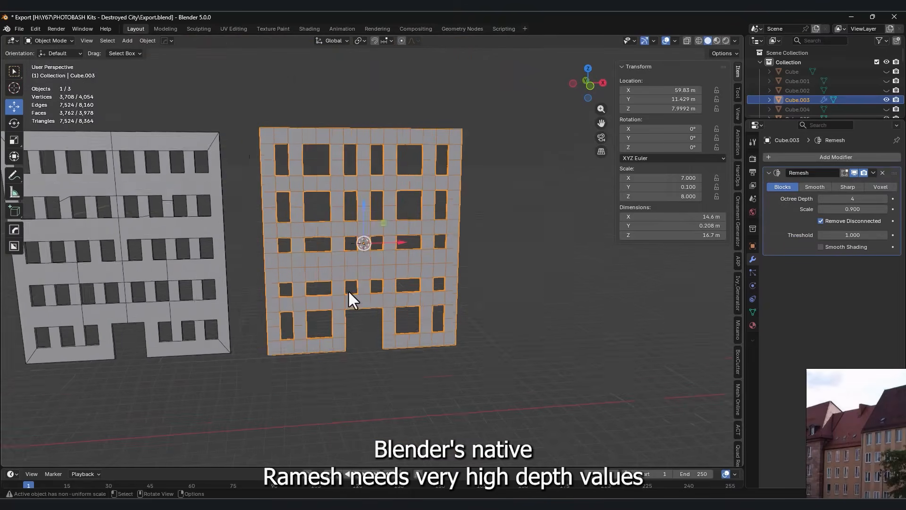
pyautogui.click(884, 198)
pyautogui.click(885, 198)
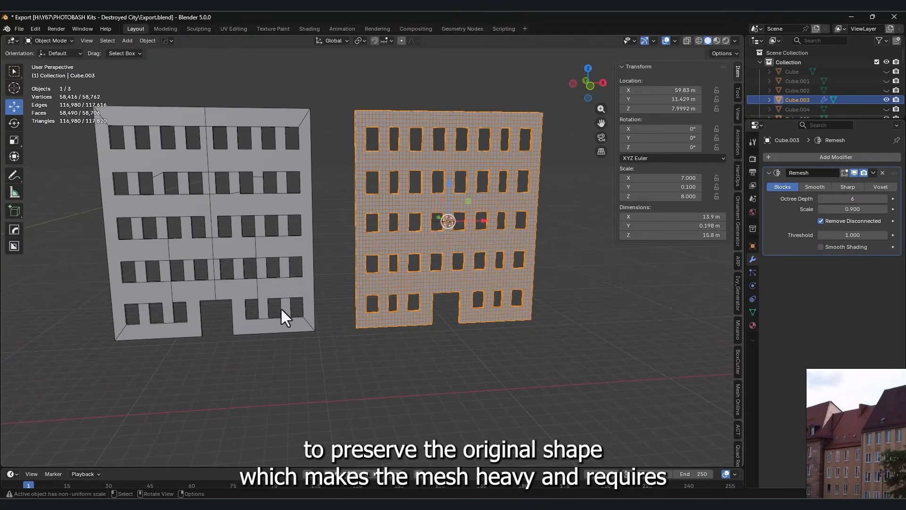
# Select the wall copy that has no Remesh modifier and show the Quad Remesher settings
pyautogui.scroll(5, 347, 269)
pyautogui.scroll(-5, 351, 269)
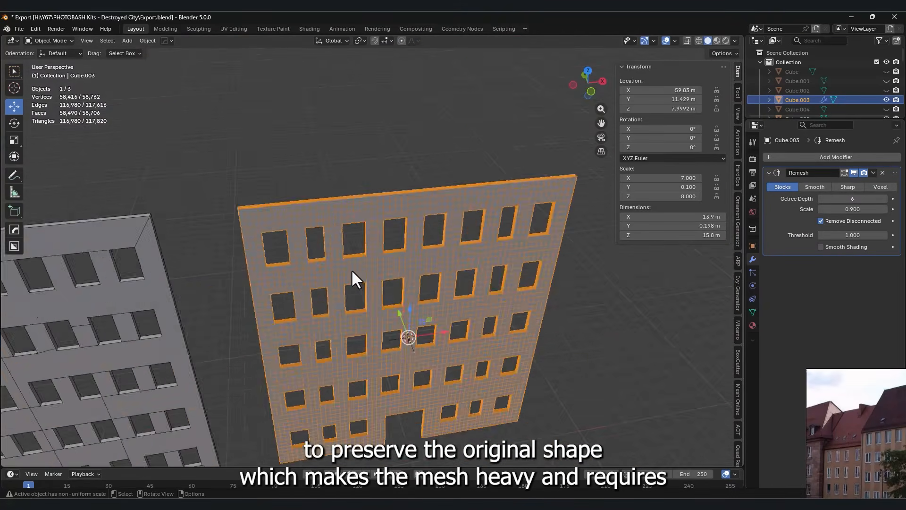
pyautogui.moveTo(351, 269); pyautogui.dragTo(330, 220, button='middle')
pyautogui.click(330, 219)
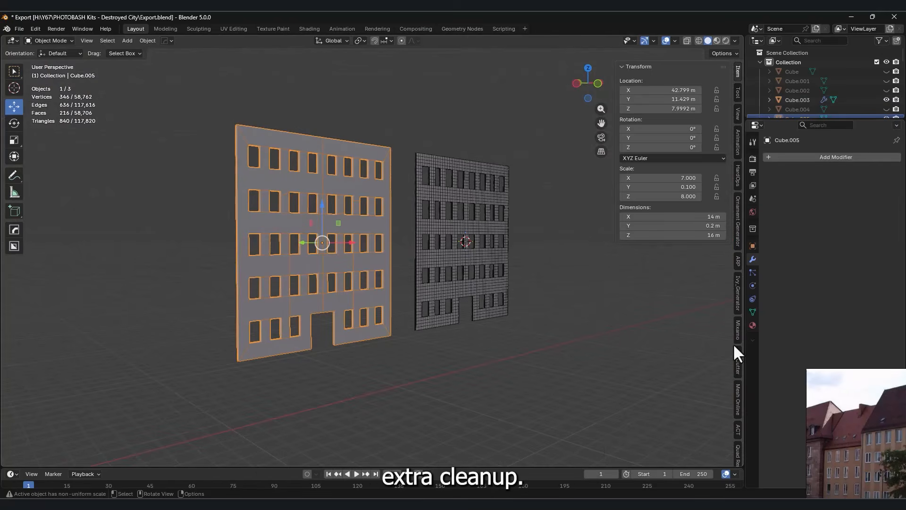
pyautogui.click(737, 439)
pyautogui.moveTo(427, 227); pyautogui.dragTo(407, 243, button='middle')
pyautogui.keyDown('shift'); pyautogui.moveTo(346, 231); pyautogui.dragTo(363, 225, button='middle'); pyautogui.keyUp('shift')
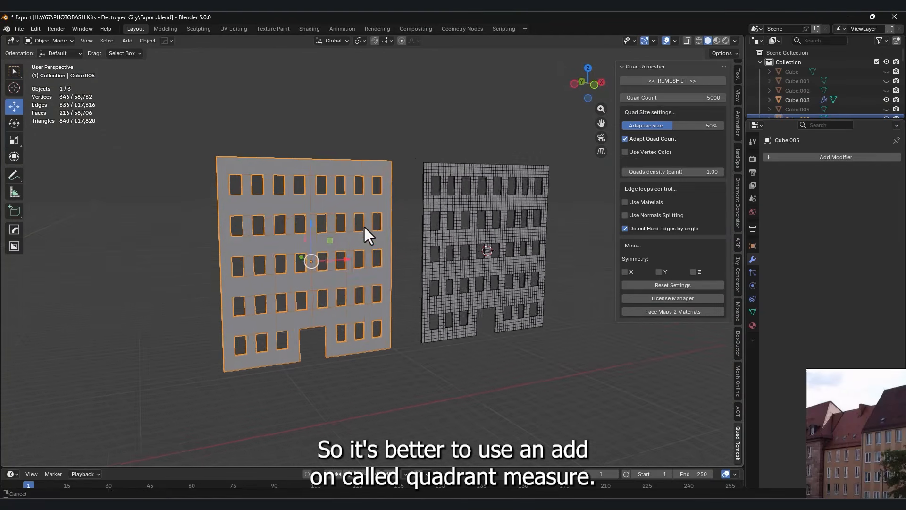
# Remesh the selected wall with Quad Remesher at a Quad Count of 5000
pyautogui.scroll(1, 363, 225)
pyautogui.click(672, 81)
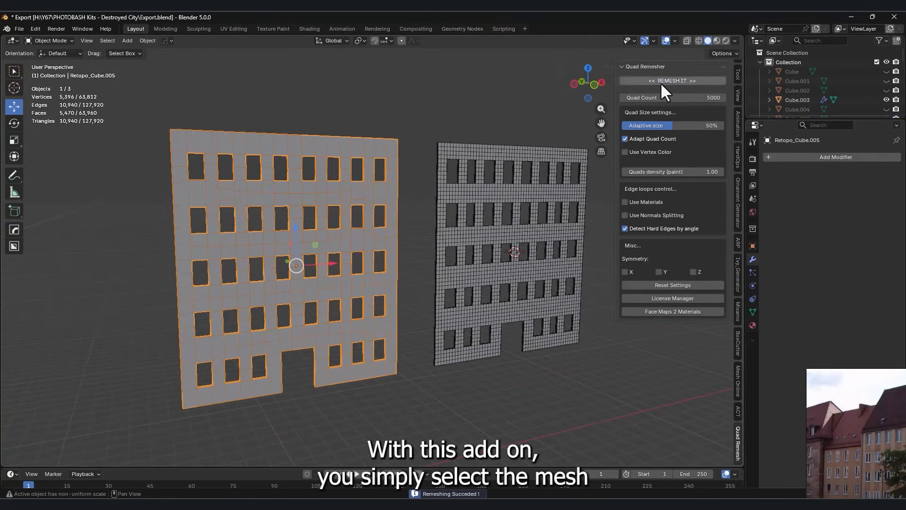
pyautogui.moveTo(340, 264); pyautogui.dragTo(318, 257, button='middle')
pyautogui.moveTo(319, 241); pyautogui.dragTo(477, 179, button='middle')
# Temporarily isolate the quad-remeshed wall to check its mesh statistics, and bring the hidden objects back
pyautogui.click(487, 173)
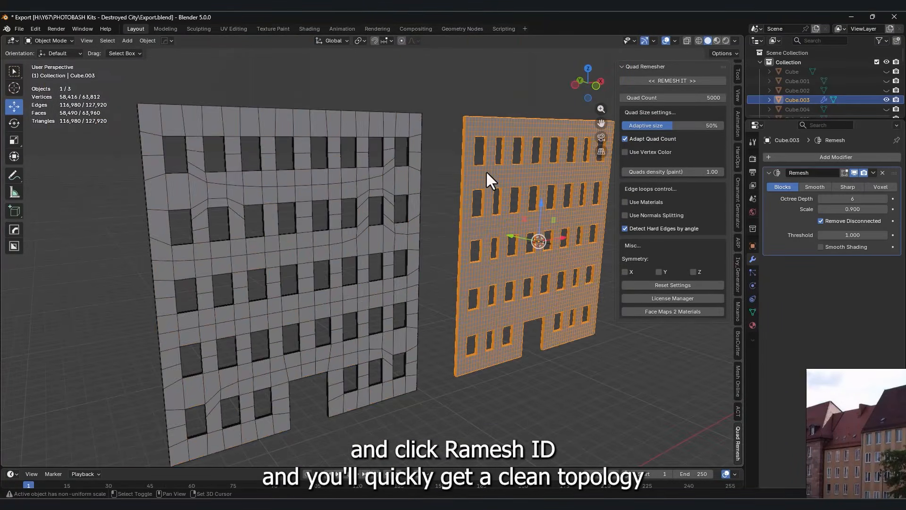
pyautogui.hotkey('shift', 'h')
pyautogui.hotkey('ctrl', 'z')
pyautogui.click(289, 177)
pyautogui.hotkey('shift', 'h')
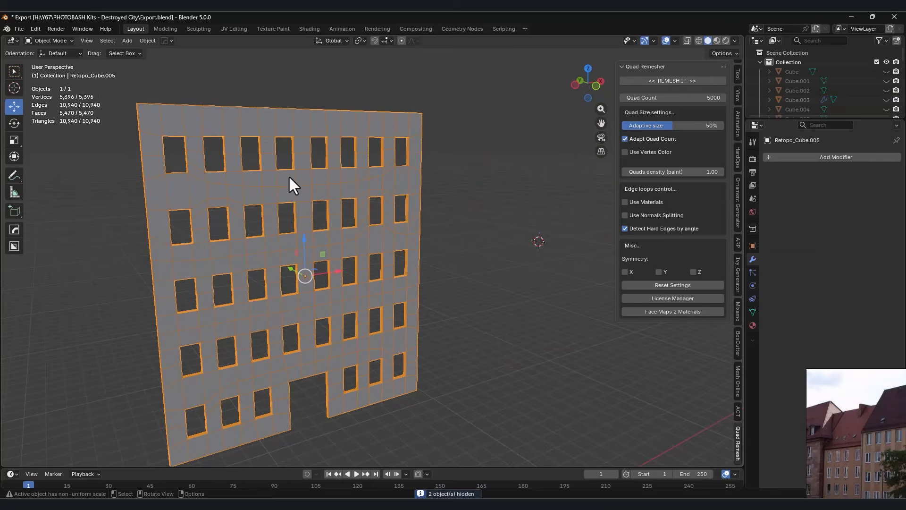
pyautogui.hotkey('ctrl', 'z')
# Remesh the unremeshed wall copy with Quad Remesher, using a Quad Count of 8000 and an Adaptive size of 100%
pyautogui.keyDown('shift'); pyautogui.moveTo(327, 198); pyautogui.dragTo(302, 201, button='middle'); pyautogui.keyUp('shift')
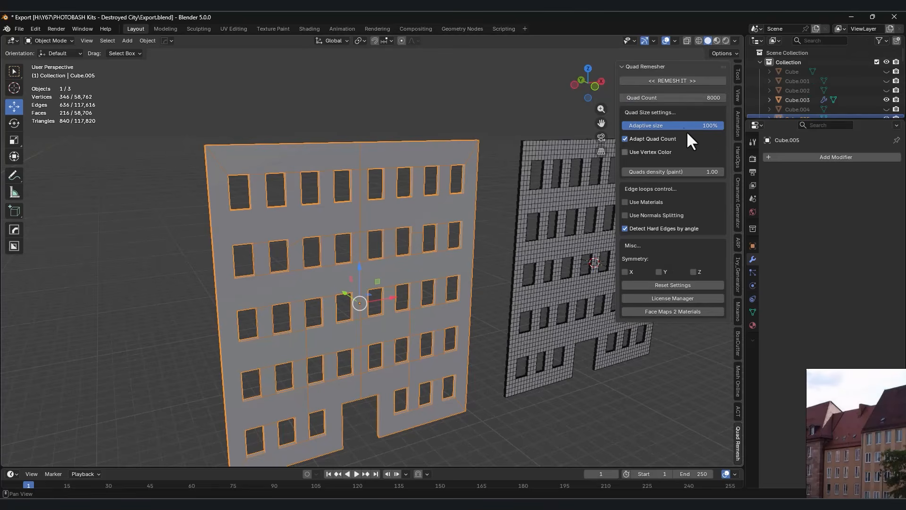
pyautogui.click(673, 80)
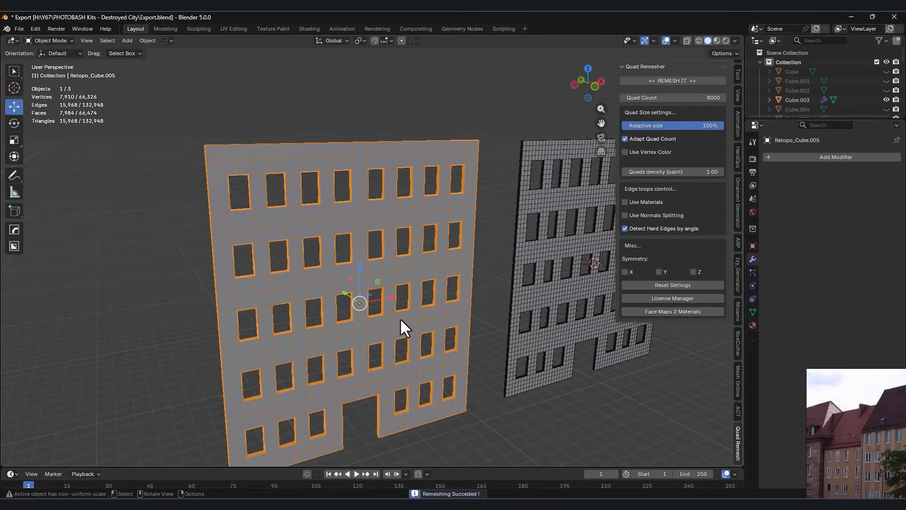
pyautogui.moveTo(400, 318); pyautogui.dragTo(379, 242, button='middle')
pyautogui.scroll(5, 361, 296)
pyautogui.scroll(5, 314, 271)
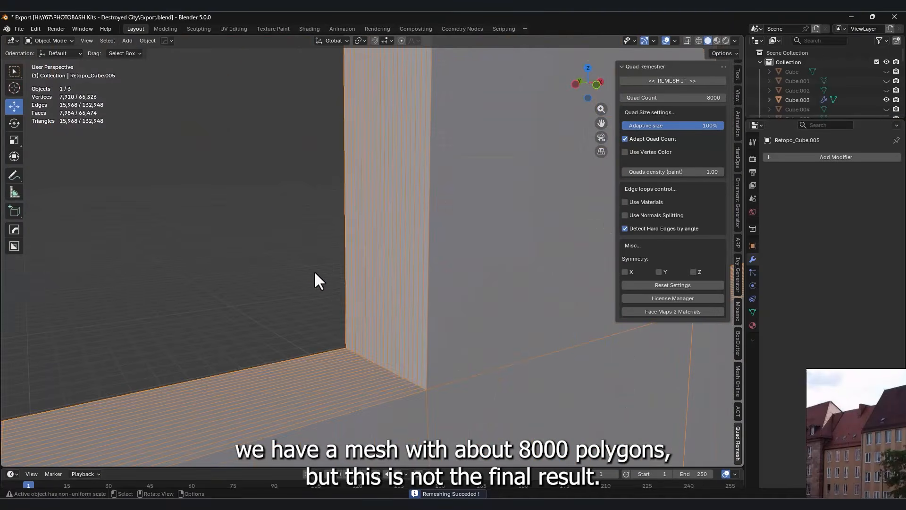
# Examine the dense edge loops on the remeshed wall's outer thickness and window openings
pyautogui.moveTo(314, 271); pyautogui.dragTo(409, 255, button='middle')
pyautogui.scroll(-8, 388, 291)
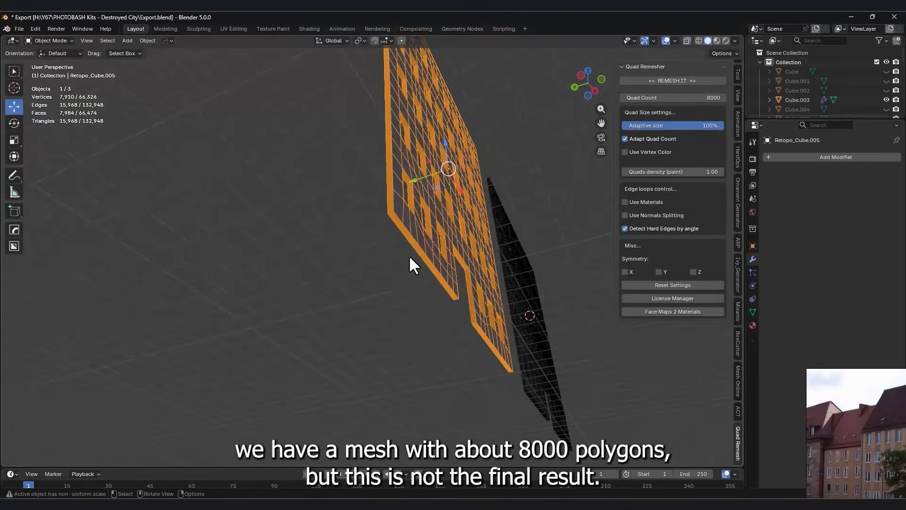
pyautogui.scroll(3, 451, 228)
pyautogui.keyDown('shift'); pyautogui.moveTo(451, 228); pyautogui.dragTo(434, 261, button='middle'); pyautogui.keyUp('shift')
pyautogui.scroll(1, 370, 275)
pyautogui.scroll(-2, 370, 275)
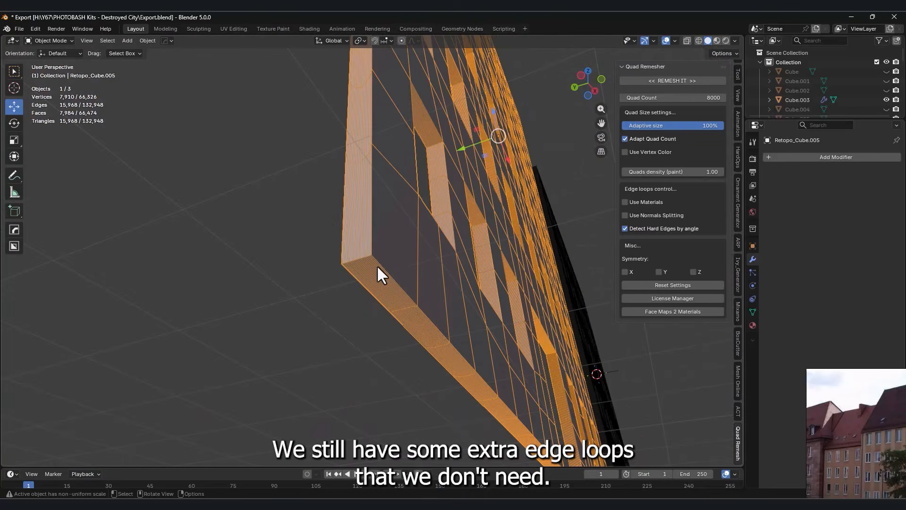
pyautogui.scroll(1, 386, 251)
pyautogui.scroll(-1, 375, 248)
pyautogui.keyDown('shift'); pyautogui.moveTo(338, 215); pyautogui.dragTo(349, 232, button='middle'); pyautogui.keyUp('shift')
pyautogui.scroll(1, 341, 216)
pyautogui.scroll(-2, 342, 218)
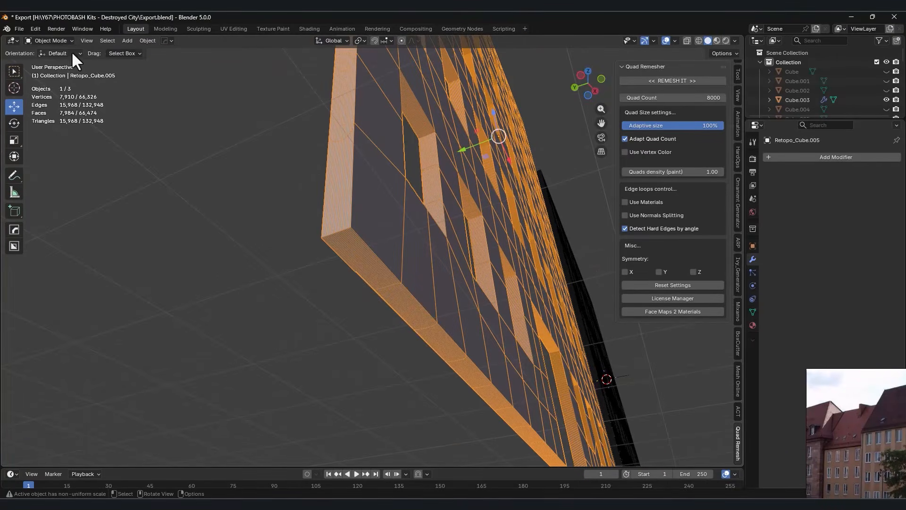
# Enter Edit Mode with edge selection and frame the view on an edge of the wall's narrow underside
pyautogui.click(57, 42)
pyautogui.click(37, 63)
pyautogui.scroll(2, 316, 238)
pyautogui.scroll(-2, 294, 218)
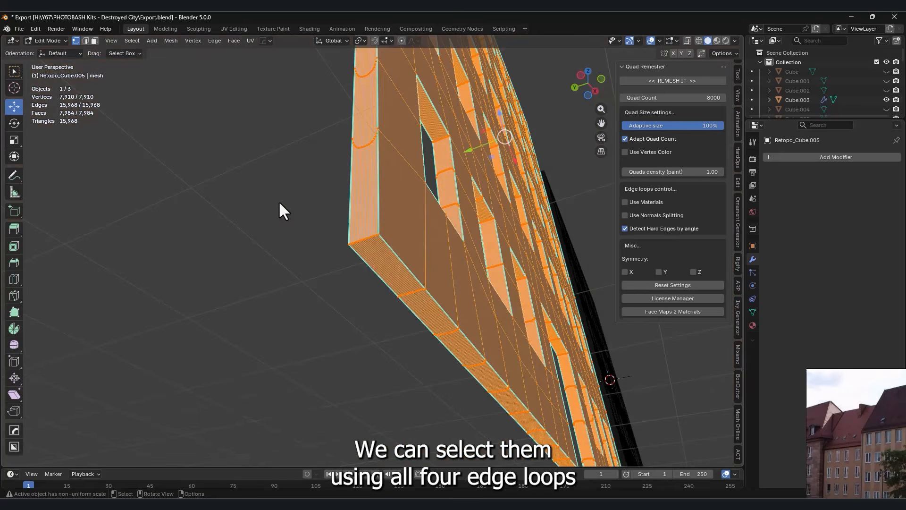
pyautogui.click(85, 41)
pyautogui.click(377, 257)
pyautogui.press('KP_Decimal')
pyautogui.moveTo(410, 273); pyautogui.dragTo(466, 282, button='middle')
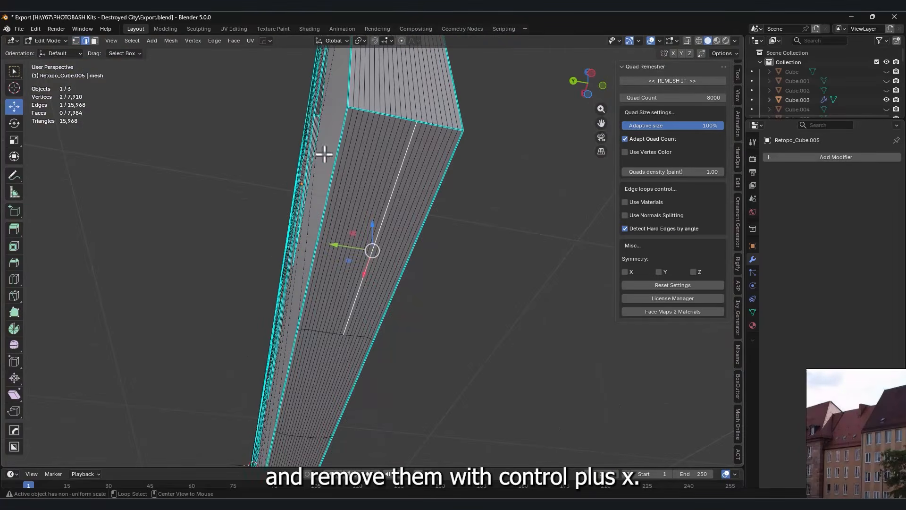
# Loop-select the surplus parallel edge loops running around the wall's outer thickness and dissolve them
pyautogui.keyDown('alt'); pyautogui.click(347, 148); pyautogui.keyUp('alt')
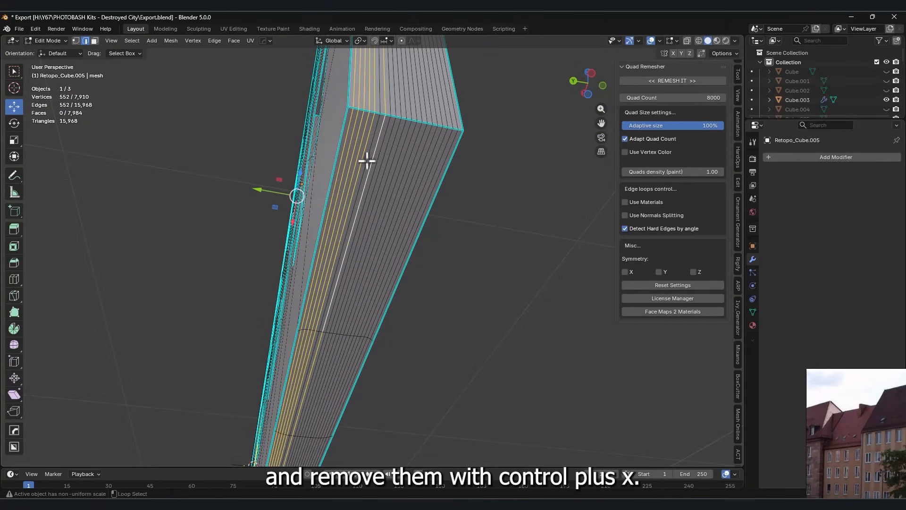
pyautogui.keyDown('alt'); pyautogui.keyDown('shift'); pyautogui.click(383, 166); pyautogui.keyUp('shift'); pyautogui.keyUp('alt')
pyautogui.keyDown('alt'); pyautogui.keyDown('shift'); pyautogui.click(386, 168); pyautogui.keyUp('shift'); pyautogui.keyUp('alt')
pyautogui.keyDown('alt'); pyautogui.keyDown('shift'); pyautogui.click(391, 170); pyautogui.keyUp('shift'); pyautogui.keyUp('alt')
pyautogui.keyDown('alt'); pyautogui.keyDown('shift'); pyautogui.click(395, 174); pyautogui.keyUp('shift'); pyautogui.keyUp('alt')
pyautogui.keyDown('alt'); pyautogui.keyDown('shift'); pyautogui.click(399, 177); pyautogui.keyUp('shift'); pyautogui.keyUp('alt')
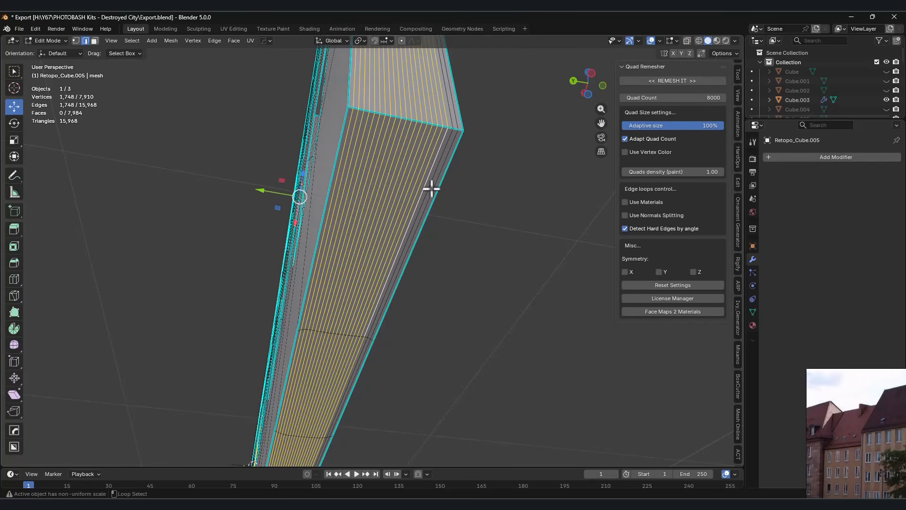
pyautogui.moveTo(430, 188); pyautogui.dragTo(307, 242, button='middle')
pyautogui.scroll(-8, 307, 243)
pyautogui.moveTo(348, 281); pyautogui.dragTo(314, 260, button='middle')
pyautogui.hotkey('ctrl', 'x')
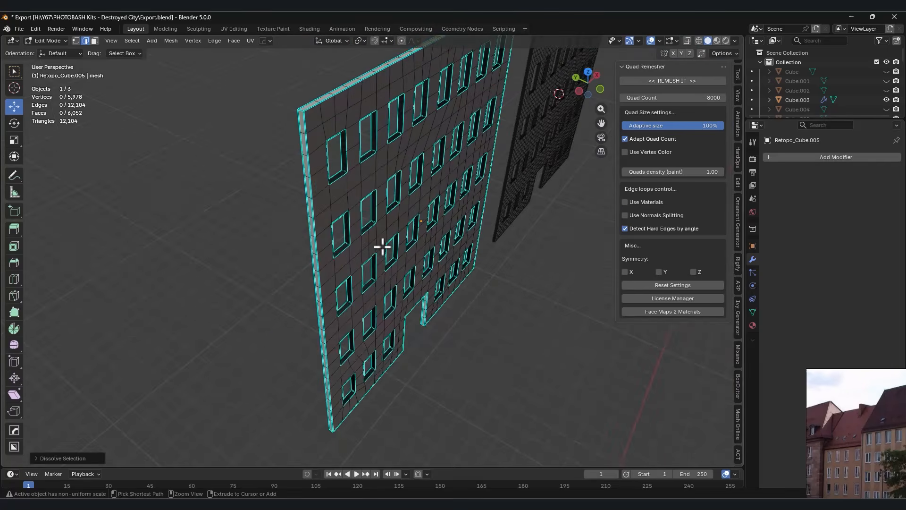
pyautogui.click(36, 43)
pyautogui.scroll(5, 264, 166)
pyautogui.scroll(8, 312, 259)
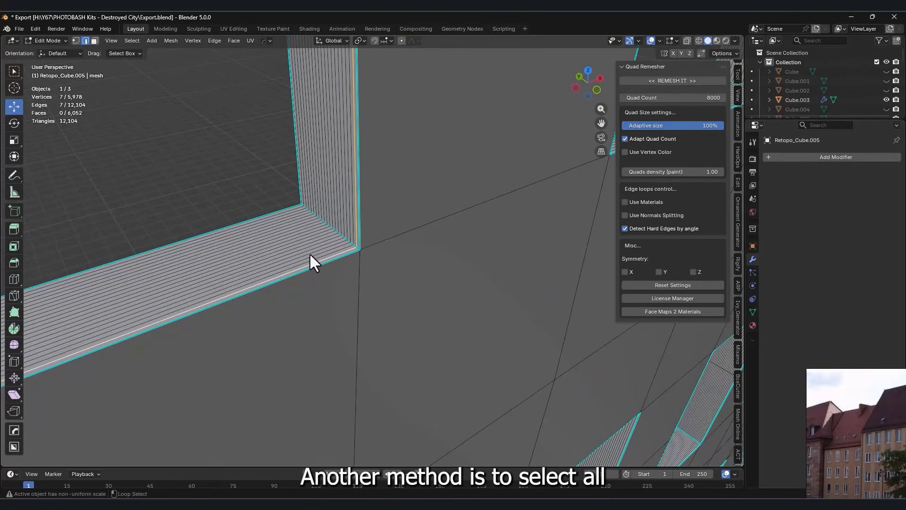
pyautogui.keyDown('alt'); pyautogui.click(315, 257); pyautogui.keyUp('alt')
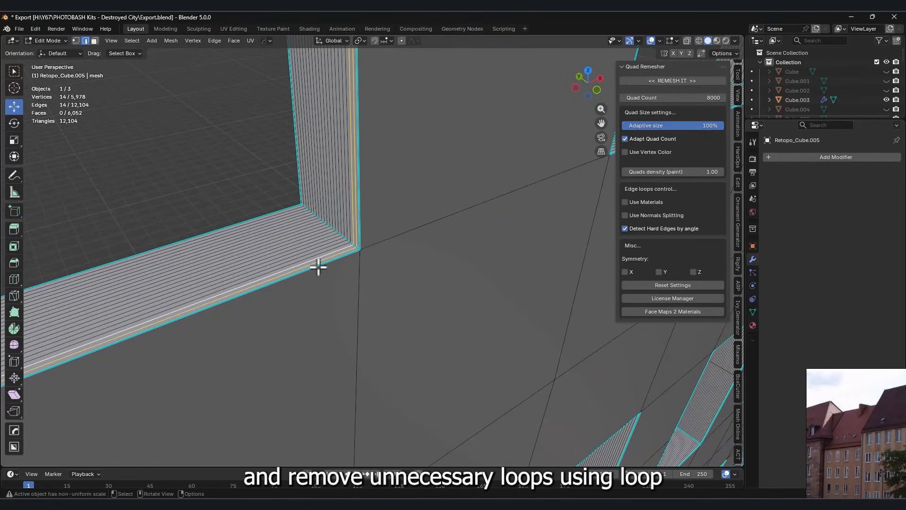
# Select two neighbouring edges on the window opening's lower face and extend the selection repeatedly across its parallel edges
pyautogui.click(305, 261)
pyautogui.keyDown('shift'); pyautogui.click(305, 263); pyautogui.keyUp('shift')
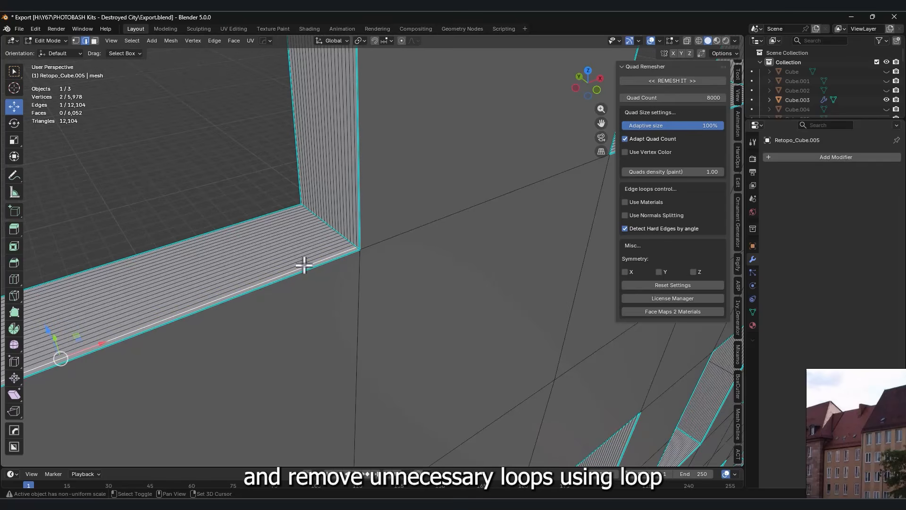
pyautogui.keyDown('shift'); pyautogui.click(298, 262); pyautogui.keyUp('shift')
pyautogui.press('ctrl+shift+KP_Add')
pyautogui.press('ctrl+shift+KP_Add')
pyautogui.press('ctrl+shift+KP_Add')
pyautogui.press('ctrl+shift+KP_Add')
pyautogui.press('ctrl+shift+KP_Add')
pyautogui.press('ctrl+shift+KP_Add')
pyautogui.press('ctrl+shift+KP_Add')
pyautogui.press('ctrl+shift+KP_Add')
pyautogui.press('ctrl+shift+KP_Add')
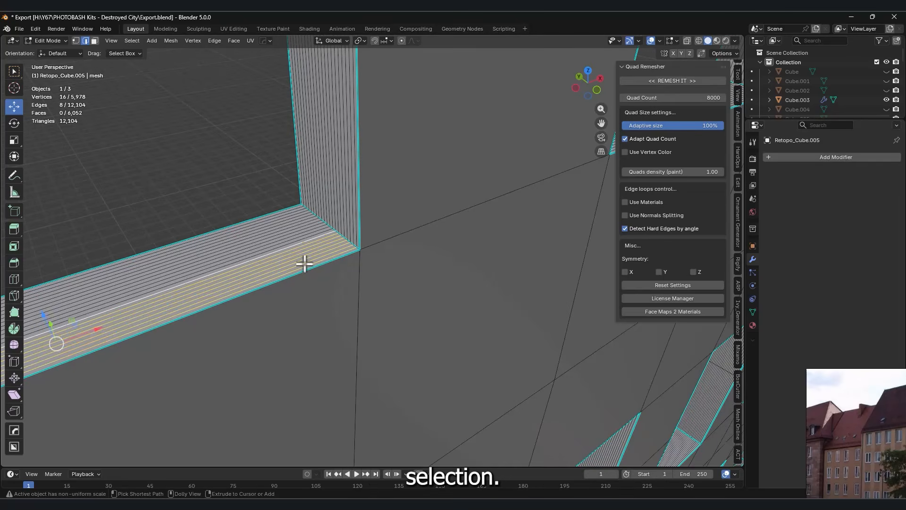
pyautogui.press('ctrl+shift+KP_Add')
pyautogui.press('ctrl+shift+KP_Add')
pyautogui.press('ctrl+shift+KP_Add')
pyautogui.press('ctrl+shift+KP_Add')
pyautogui.press('ctrl+shift+KP_Add')
pyautogui.press('ctrl+shift+KP_Add')
pyautogui.press('ctrl+shift+KP_Add')
pyautogui.press('ctrl+shift+KP_Add')
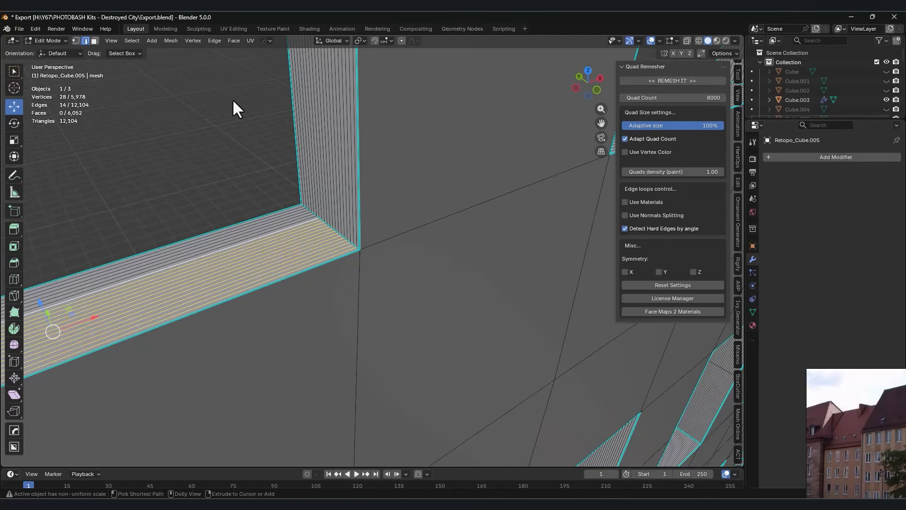
# Expand the selected edges to full edge loops around the window opening and dissolve them
pyautogui.click(132, 41)
pyautogui.moveTo(194, 188)
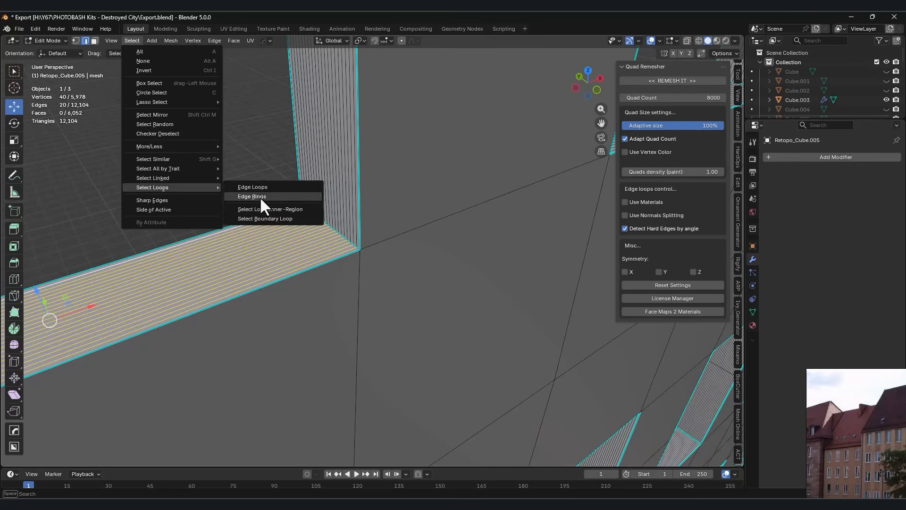
pyautogui.click(264, 188)
pyautogui.scroll(-8, 359, 189)
pyautogui.moveTo(376, 235)
pyautogui.mouseDown(button='middle')
pyautogui.moveTo(418, 186)
pyautogui.moveTo(384, 248)
pyautogui.moveTo(368, 237)
pyautogui.mouseUp(button='middle')
pyautogui.hotkey('ctrl', 'x')
pyautogui.scroll(3, 368, 237)
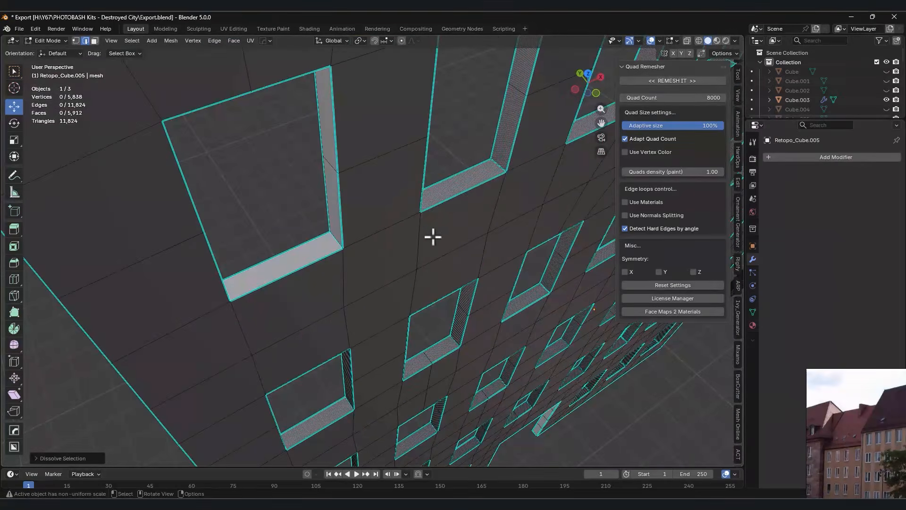
# Box-select the dense parallel edges on the lower faces of multiple window openings, adding each group to the selection
pyautogui.scroll(-6, 401, 240)
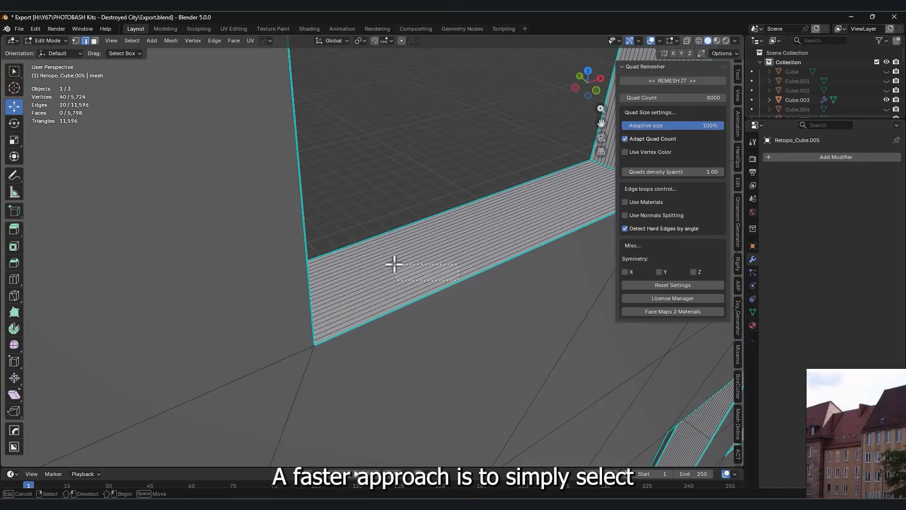
pyautogui.keyDown('shift'); pyautogui.moveTo(395, 264); pyautogui.dragTo(351, 251); pyautogui.keyUp('shift')
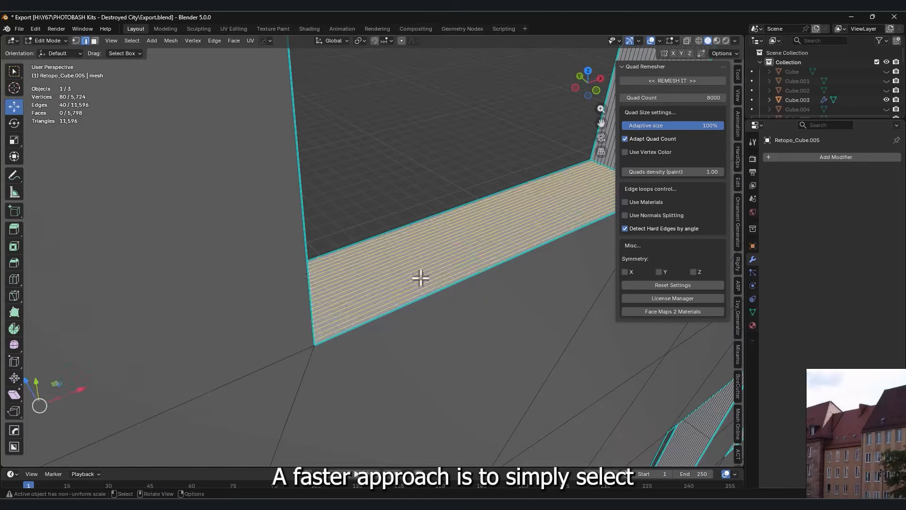
pyautogui.scroll(-10, 419, 279)
pyautogui.scroll(12, 389, 256)
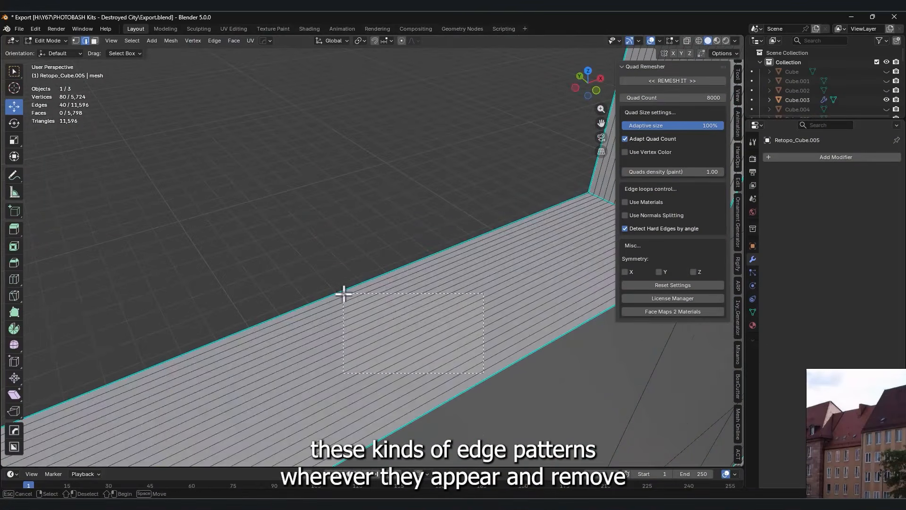
pyautogui.scroll(-8, 344, 293)
pyautogui.keyDown('shift'); pyautogui.moveTo(343, 293); pyautogui.dragTo(343, 286); pyautogui.keyUp('shift')
pyautogui.scroll(9, 330, 333)
pyautogui.scroll(-4, 238, 194)
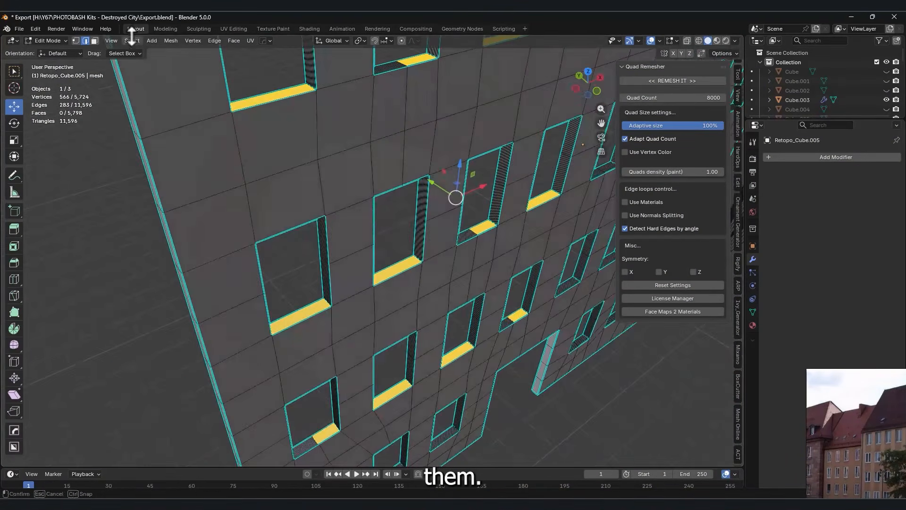
# Expand the selected sill edges to full edge loops around the window openings and dissolve the surplus loops
pyautogui.click(132, 40)
pyautogui.moveTo(178, 188)
pyautogui.click(252, 187)
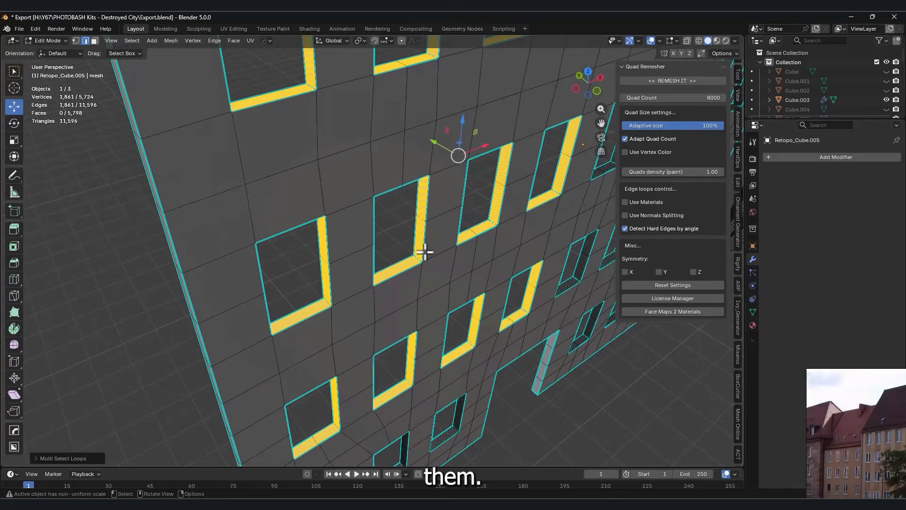
pyautogui.hotkey('alt', 'a')
pyautogui.scroll(-4, 296, 273)
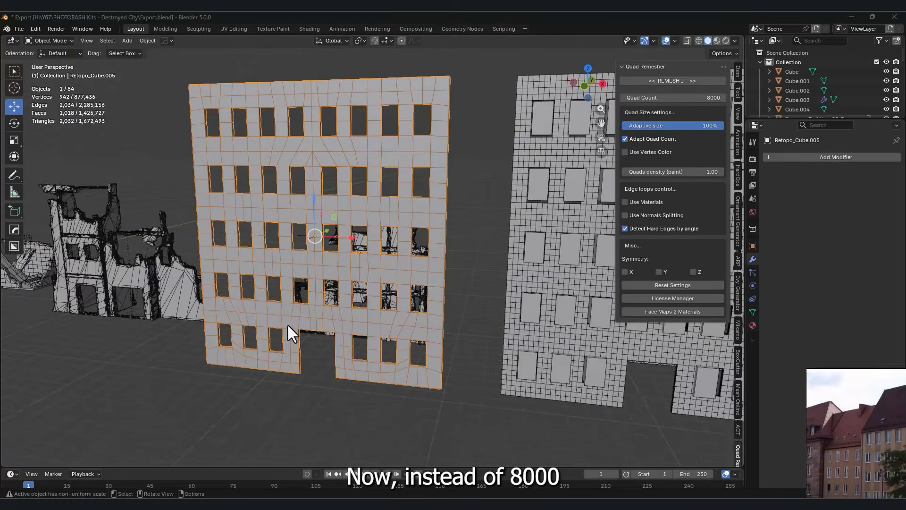
# Isolate the cleaned wall together with the block-remeshed wall, and select the cleaned one to check its face count
pyautogui.moveTo(288, 325); pyautogui.dragTo(426, 251, button='middle')
pyautogui.keyDown('shift'); pyautogui.click(427, 251); pyautogui.keyUp('shift')
pyautogui.hotkey('shift', 'h')
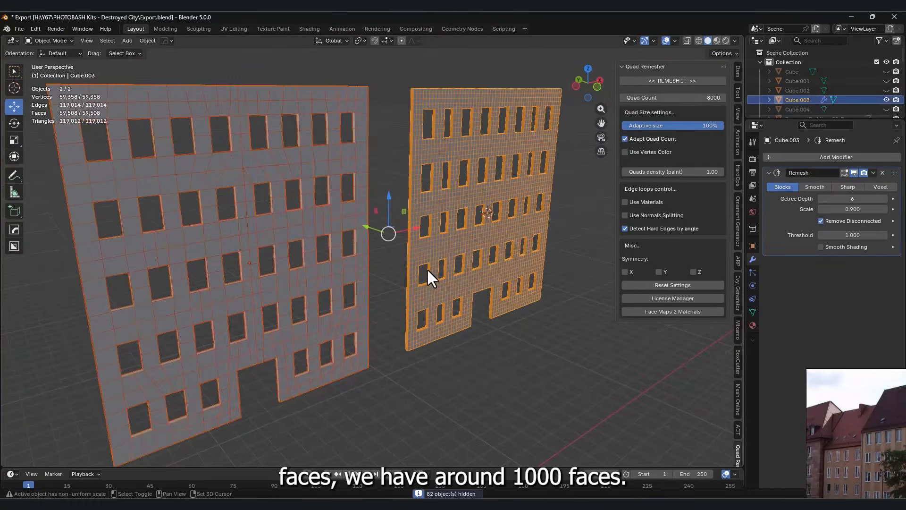
pyautogui.click(395, 300)
pyautogui.click(325, 274)
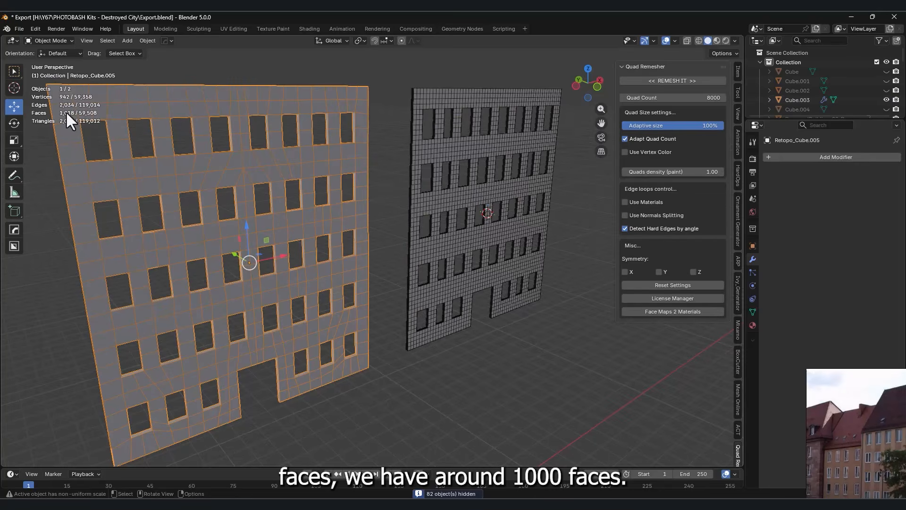
# Delete the block-remeshed wall, keeping the cleaned quad-remeshed wall
pyautogui.click(468, 191)
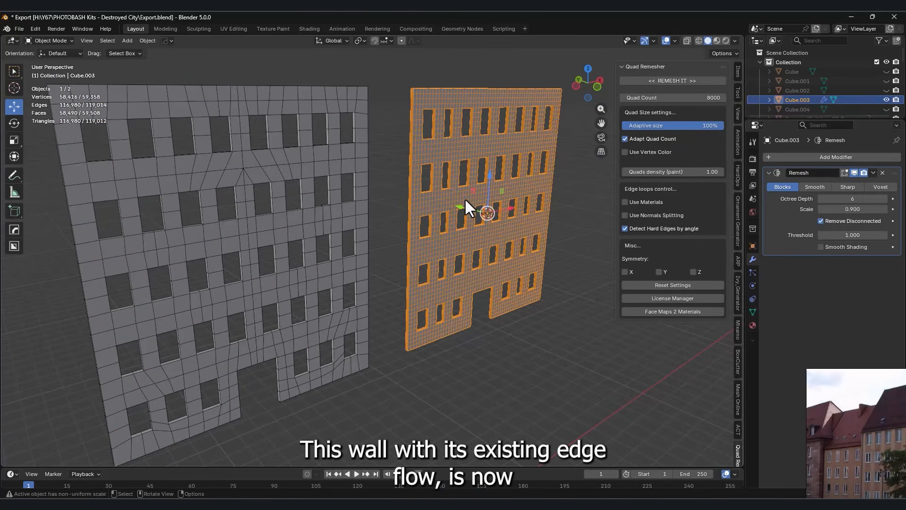
pyautogui.press('Delete')
pyautogui.moveTo(432, 208); pyautogui.dragTo(388, 232, button='middle')
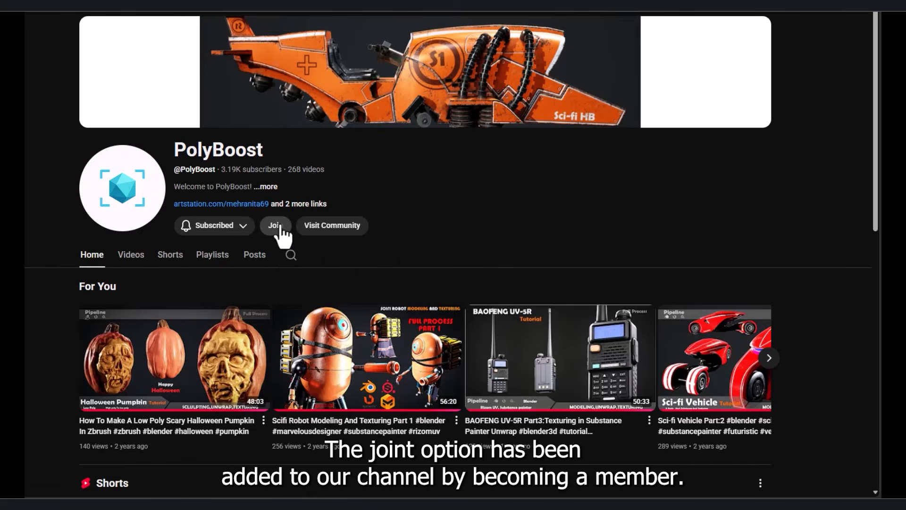
pyautogui.scroll(-2, 550, 259)
pyautogui.scroll(2, 469, 292)
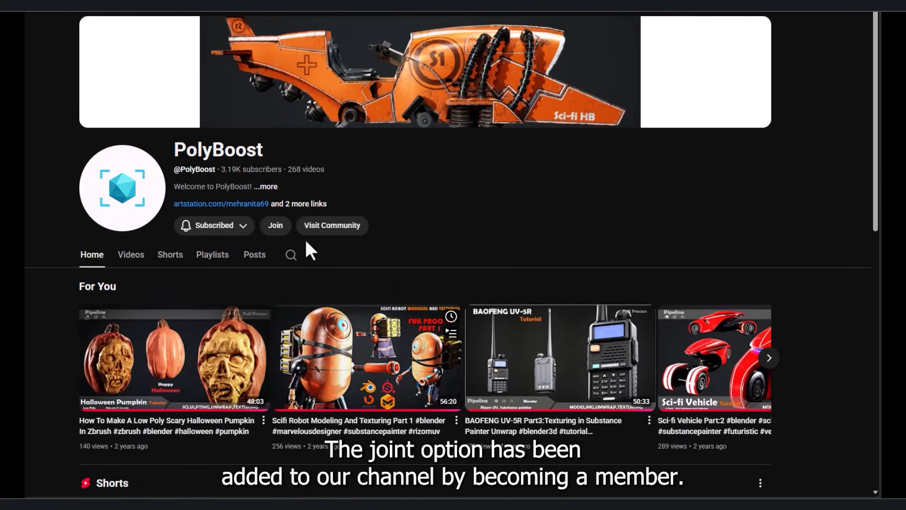
# Look over the PolyBoost channel's membership offer, then browse its videos, Shorts and posts
pyautogui.click(276, 225)
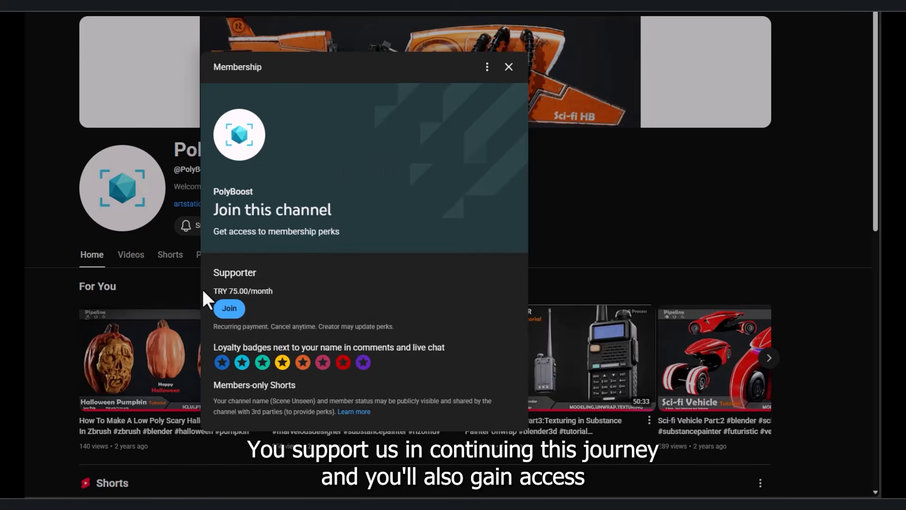
pyautogui.click(508, 67)
pyautogui.scroll(-8, 572, 293)
pyautogui.scroll(5, 547, 319)
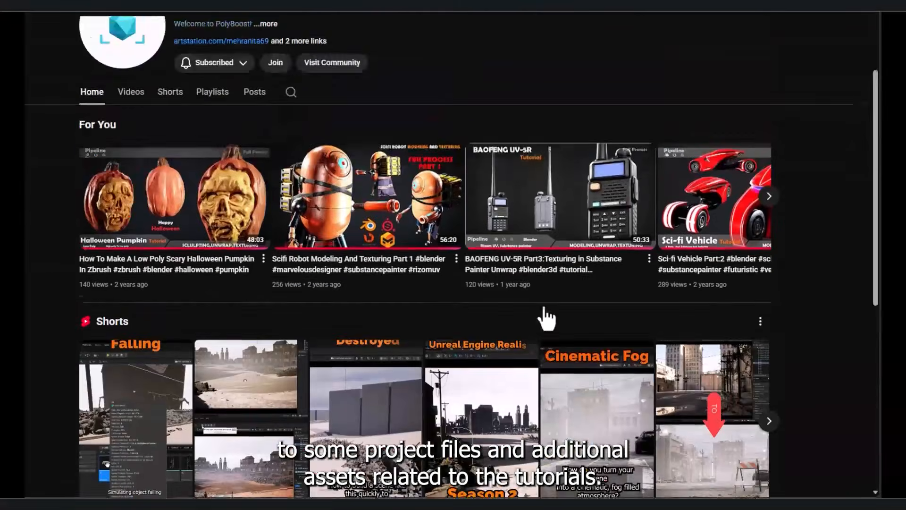
pyautogui.scroll(3, 546, 318)
pyautogui.scroll(-10, 798, 310)
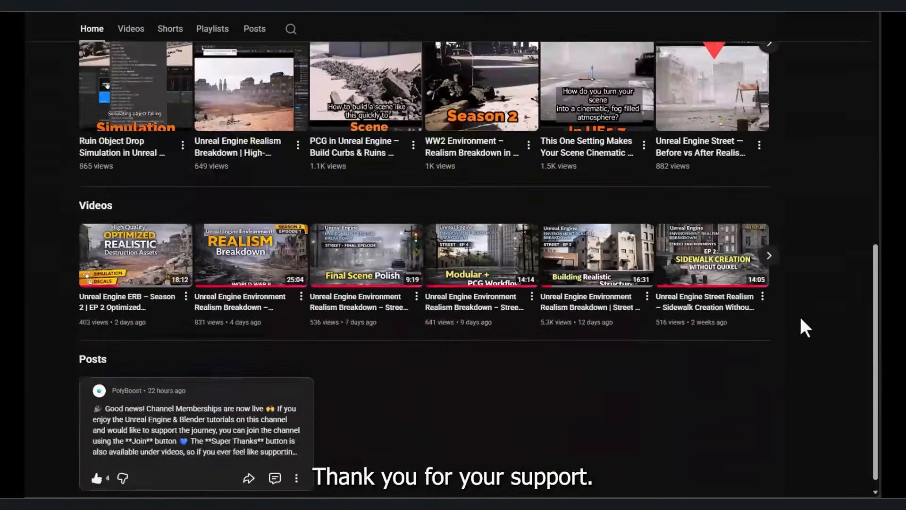
pyautogui.scroll(3, 454, 394)
pyautogui.scroll(-3, 476, 400)
pyautogui.scroll(10, 486, 362)
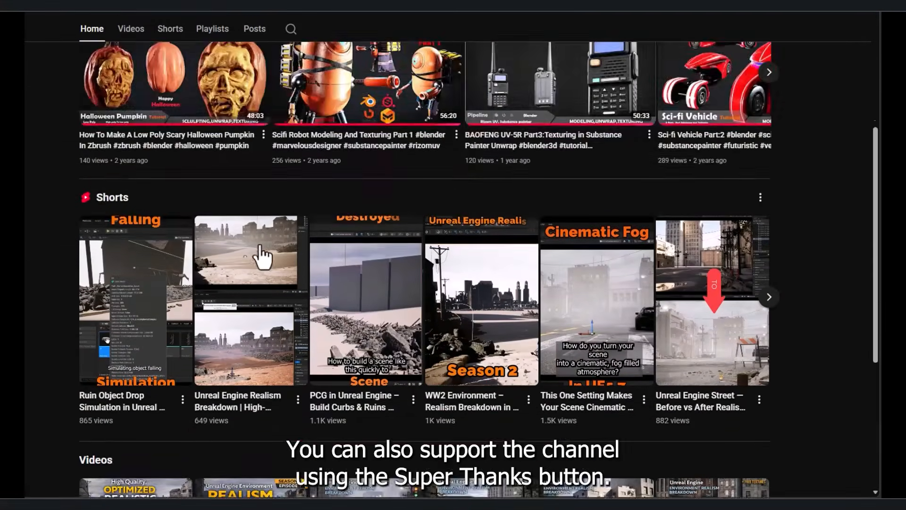
pyautogui.click(384, 359)
pyautogui.click(627, 483)
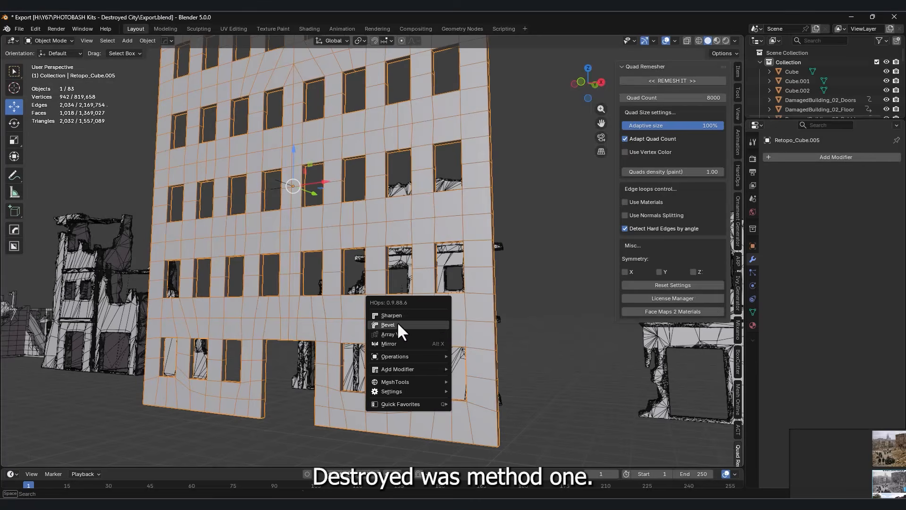
# Bevel the quad-remeshed wall's edges with a HardOps bevel, using an amount of 0.02 m and 3 segments
pyautogui.click(398, 324)
pyautogui.press('n')
pyautogui.moveTo(401, 255); pyautogui.dragTo(411, 278, button='middle')
pyautogui.click(769, 213)
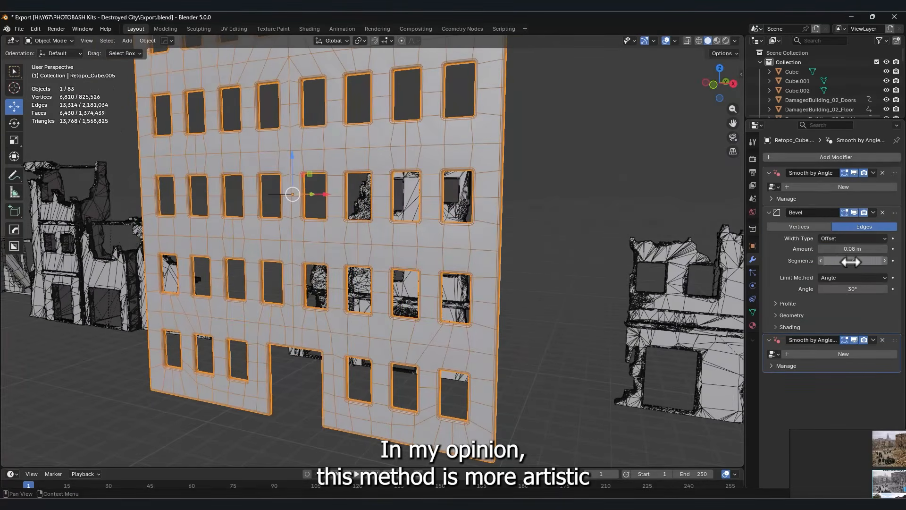
pyautogui.write('2')
pyautogui.press('Return')
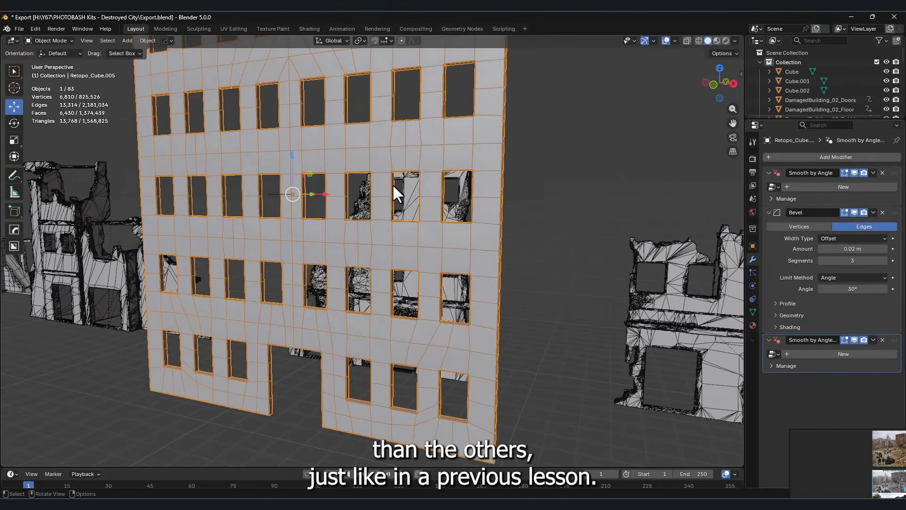
# Add a Triangulate modifier to the beveled wall and apply it
pyautogui.moveTo(393, 186); pyautogui.dragTo(275, 155, button='middle')
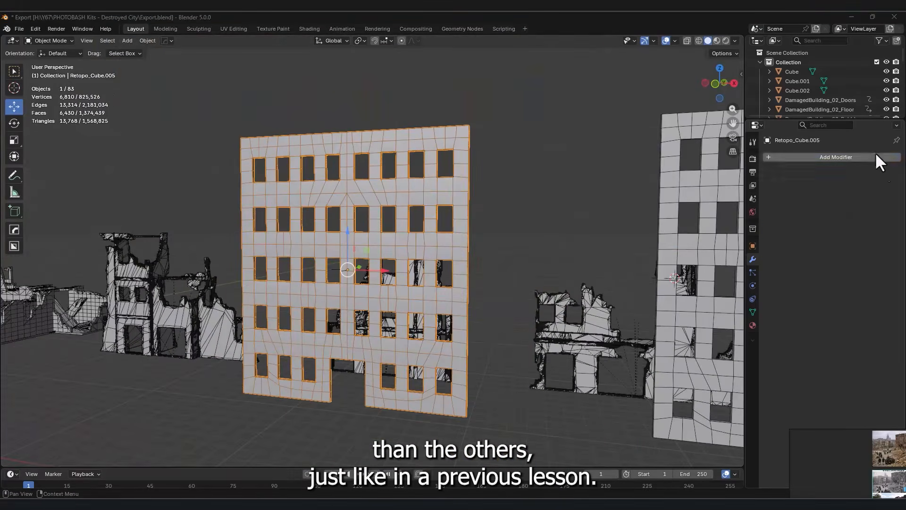
pyautogui.click(873, 157)
pyautogui.write('tr')
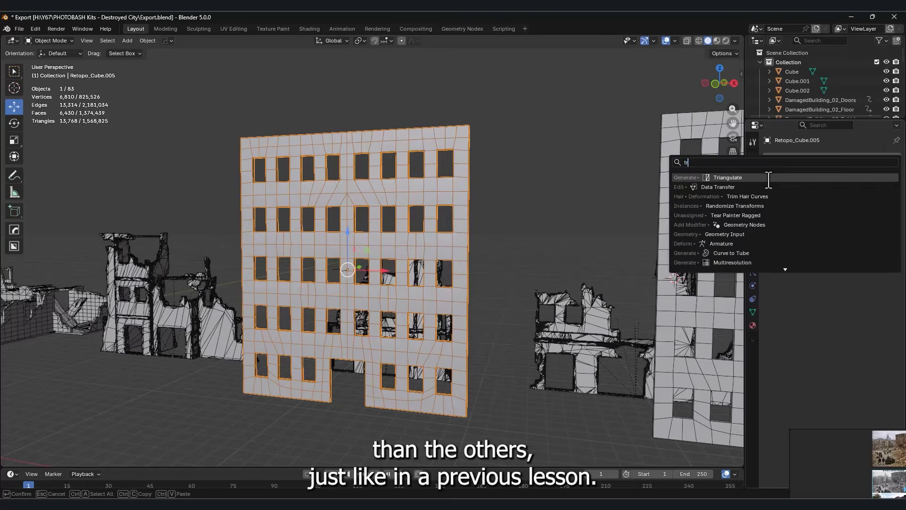
pyautogui.click(768, 178)
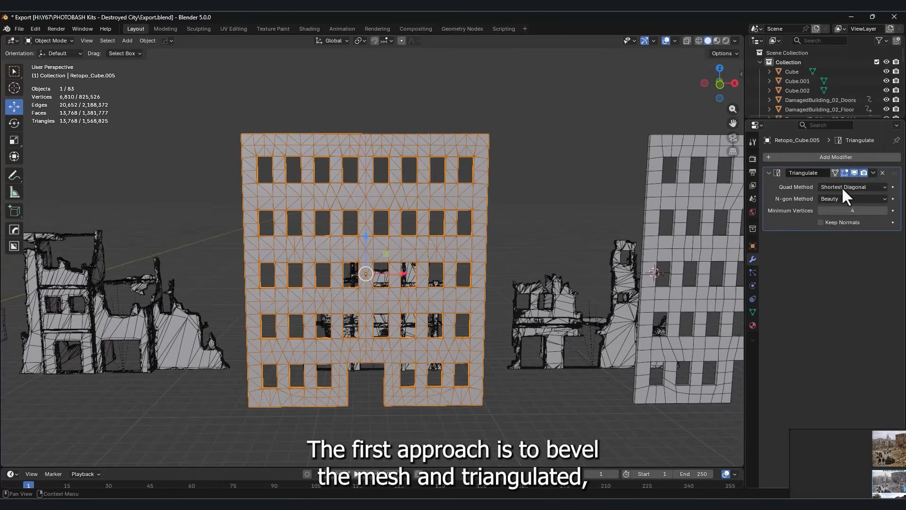
pyautogui.hotkey('ctrl', 'a')
# Export the triangulated wall, switch to ZBrush and remesh it there with ZRemesher at a target polygon count of 10
pyautogui.click(19, 28)
pyautogui.moveTo(34, 172)
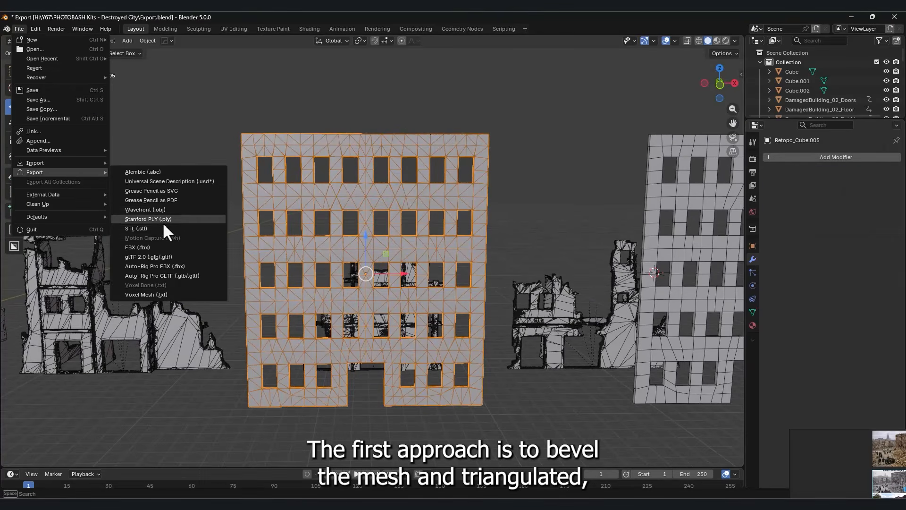
pyautogui.click(162, 219)
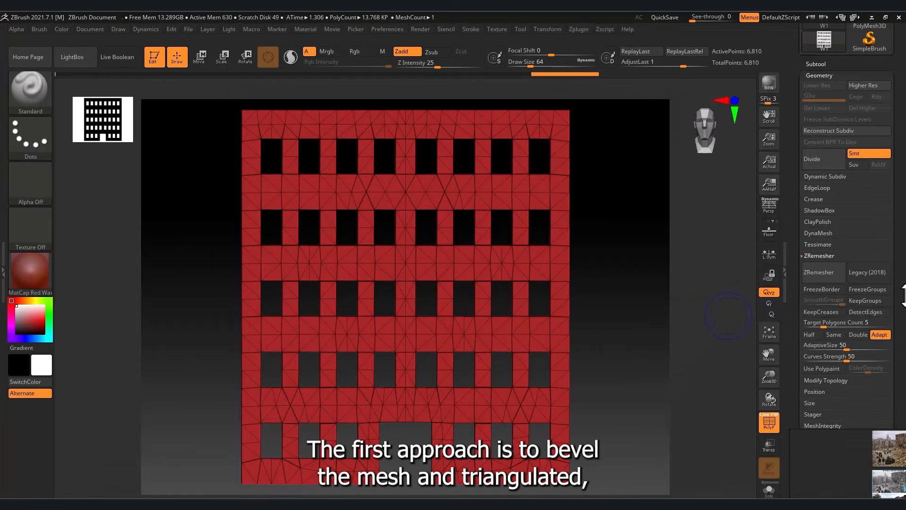
pyautogui.click(823, 215)
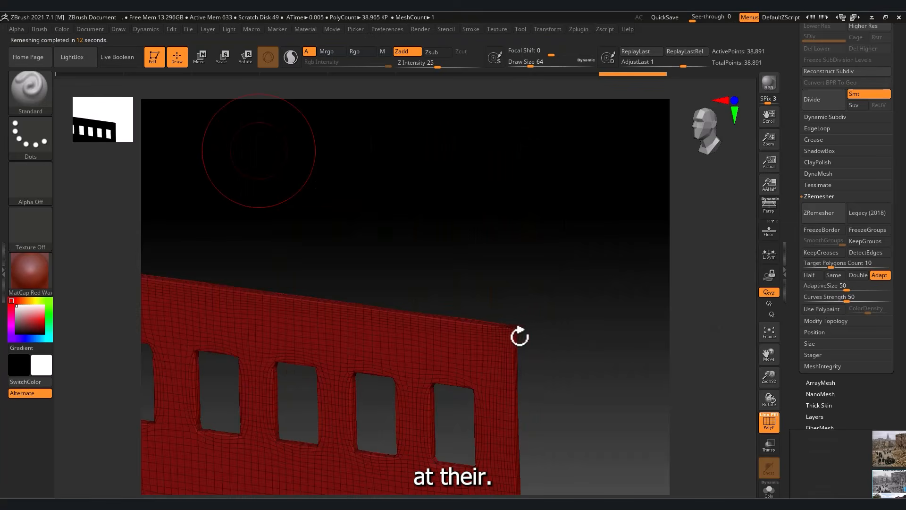
# Wear down the wall's upper corner and the surface above the nearest window with the TrimDynamic brush
pyautogui.click(16, 80)
pyautogui.click(450, 367)
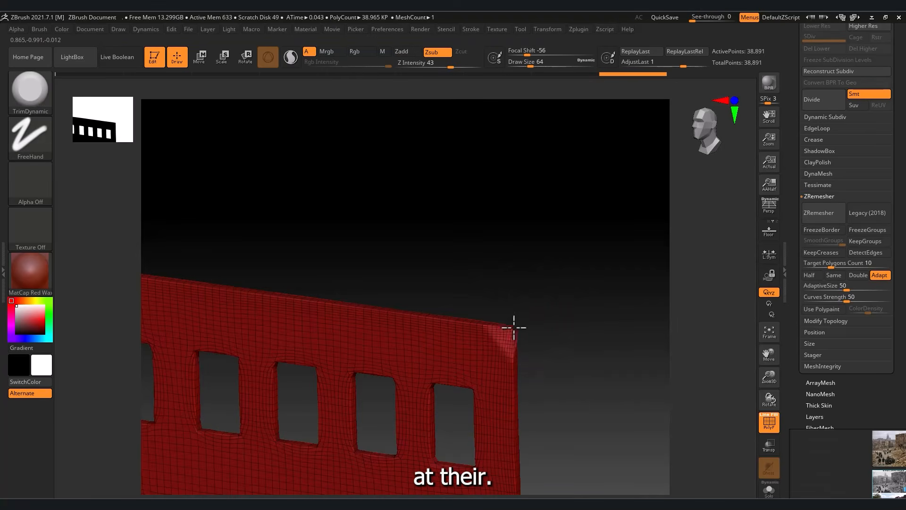
pyautogui.moveTo(420, 381); pyautogui.dragTo(426, 406)
pyautogui.moveTo(406, 307)
pyautogui.mouseDown()
pyautogui.moveTo(336, 230)
pyautogui.moveTo(720, 316)
pyautogui.mouseUp()
pyautogui.moveTo(769, 378); pyautogui.dragTo(770, 367)
pyautogui.moveTo(769, 354); pyautogui.dragTo(825, 278)
# Choose the SelectLasso brush and hide a curved bite of the wall's upper edge
pyautogui.moveTo(525, 180)
pyautogui.keyDown('ctrl'); pyautogui.keyDown('shift'); pyautogui.mouseDown()
pyautogui.moveTo(497, 250)
pyautogui.moveTo(447, 275)
pyautogui.mouseUp(); pyautogui.keyUp('shift'); pyautogui.keyUp('ctrl')
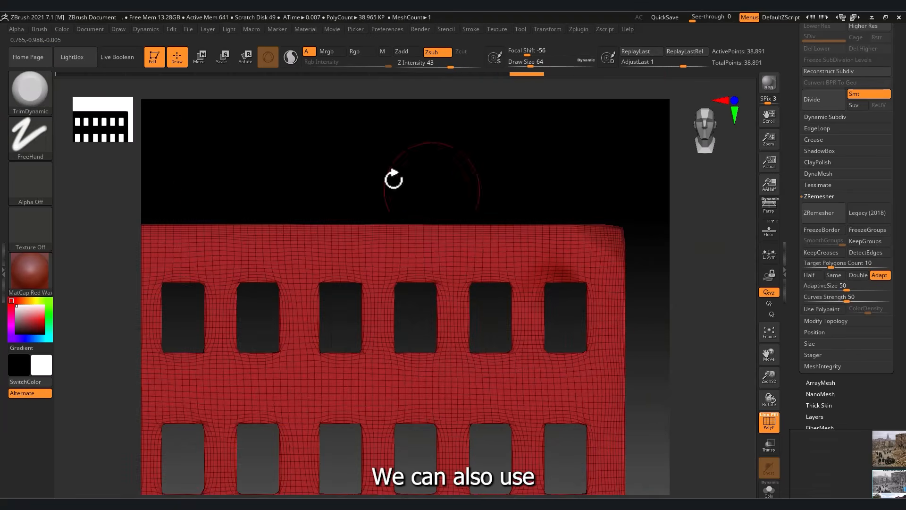
pyautogui.click(34, 89)
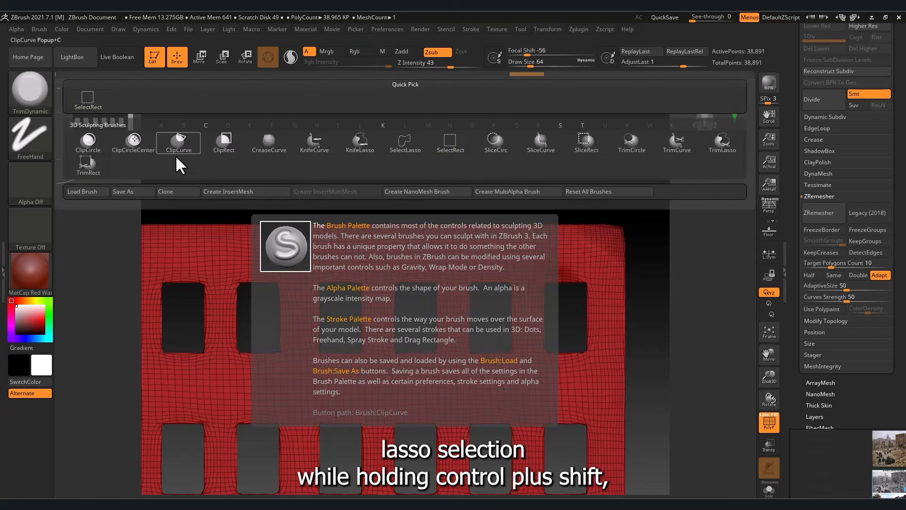
pyautogui.click(405, 141)
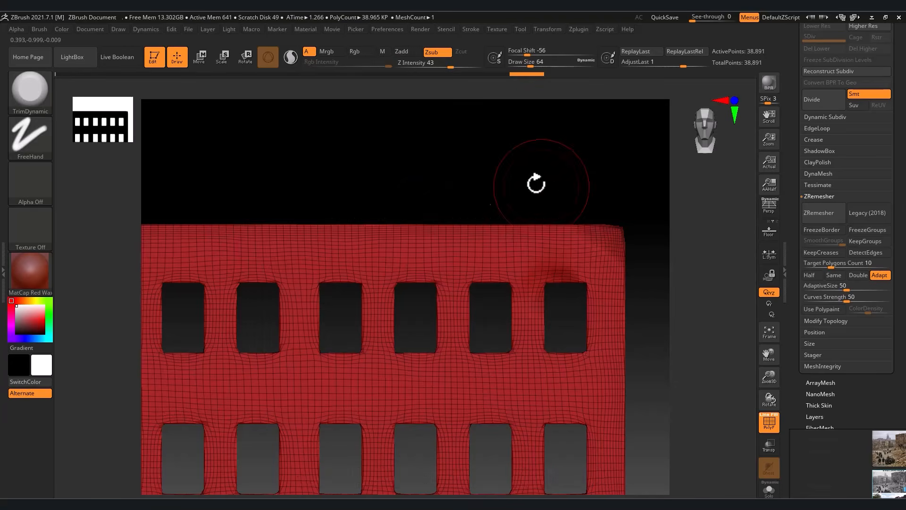
pyautogui.moveTo(554, 190)
pyautogui.keyDown('ctrl'); pyautogui.keyDown('shift'); pyautogui.mouseDown()
pyautogui.moveTo(471, 269)
pyautogui.moveTo(391, 176)
pyautogui.mouseUp(); pyautogui.keyUp('shift'); pyautogui.keyUp('ctrl')
pyautogui.moveTo(522, 171); pyautogui.dragTo(596, 200)
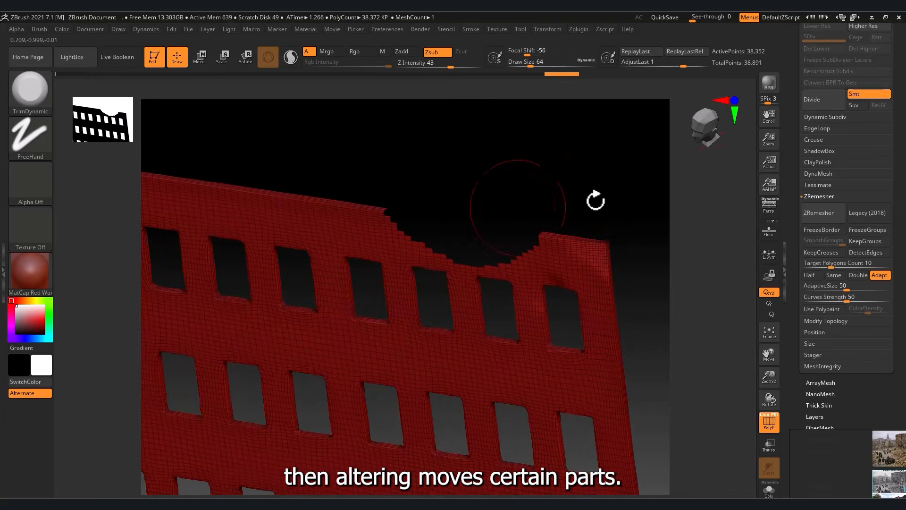
# Permanently delete the hidden section of the wall with Del Hidden
pyautogui.moveTo(904, 133); pyautogui.dragTo(904, 242)
pyautogui.click(819, 126)
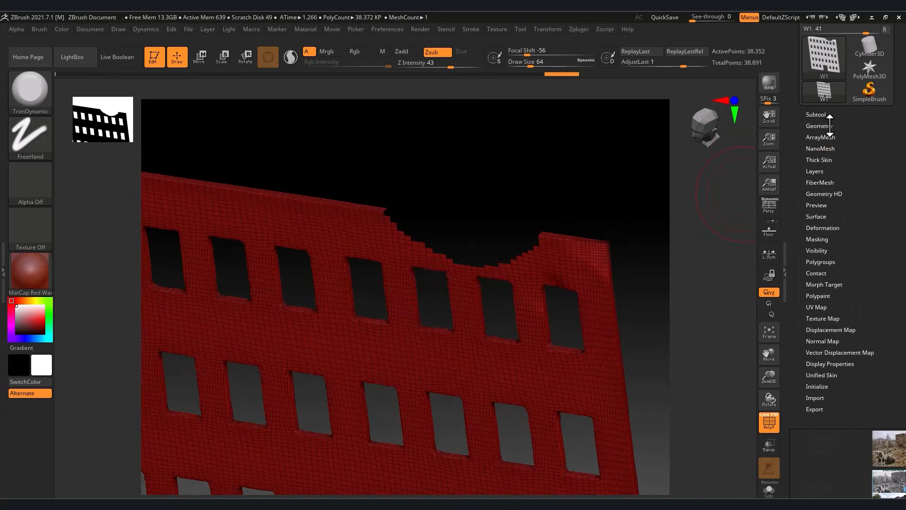
pyautogui.click(830, 126)
pyautogui.moveTo(903, 321); pyautogui.dragTo(902, 263)
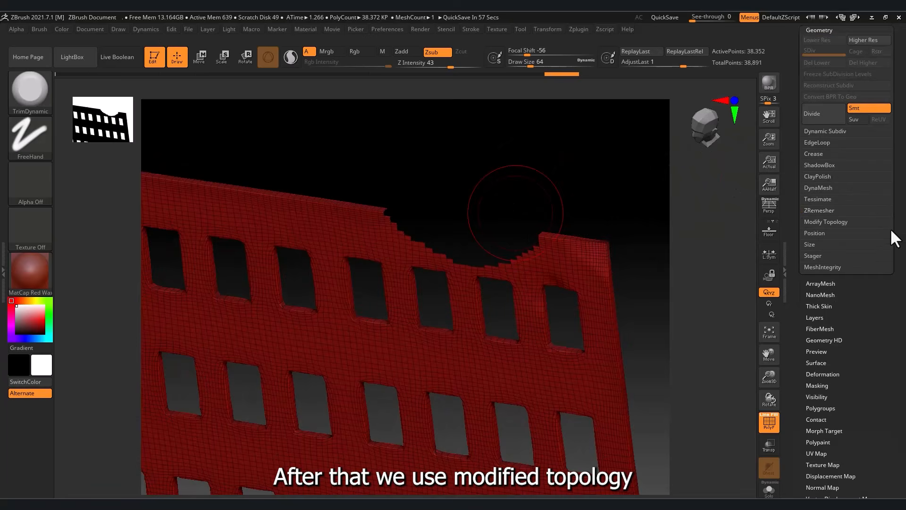
pyautogui.moveTo(901, 227); pyautogui.dragTo(901, 246)
pyautogui.click(836, 240)
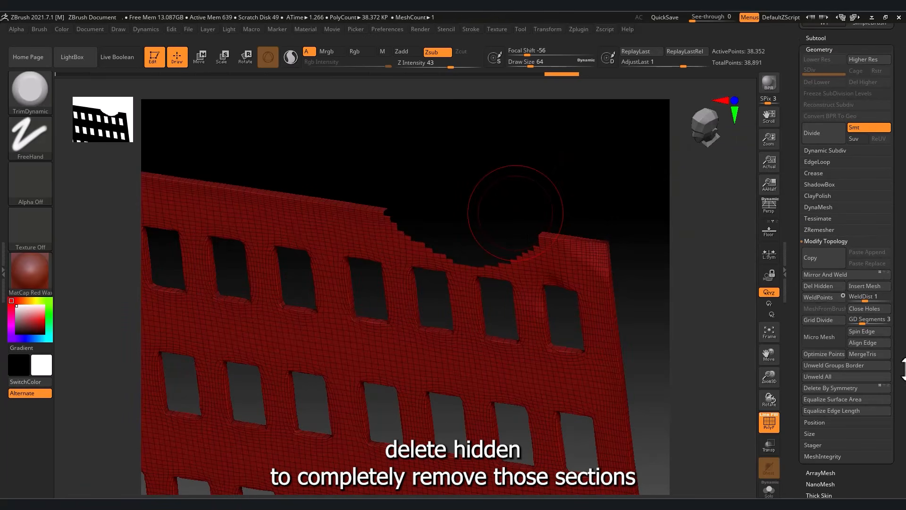
pyautogui.click(823, 284)
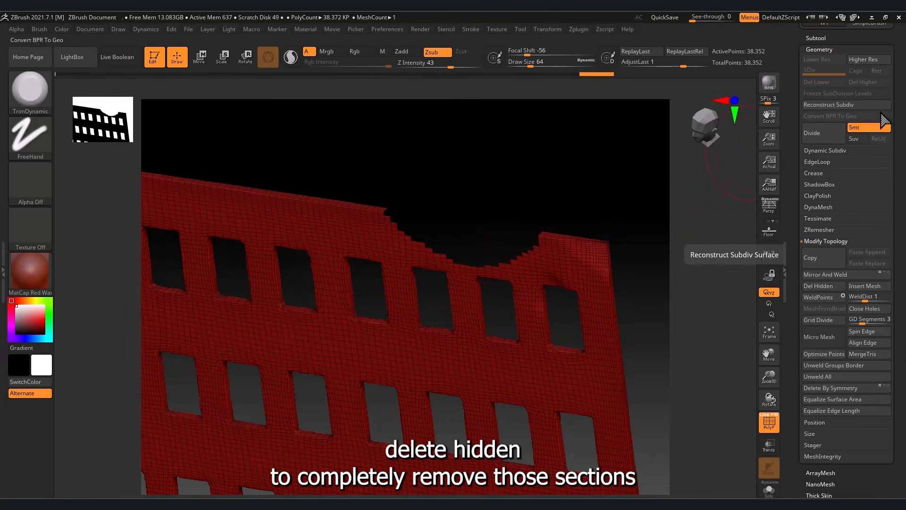
# Close the holes along the cut edge with DynaMesh at a resolution of 1056
pyautogui.click(818, 48)
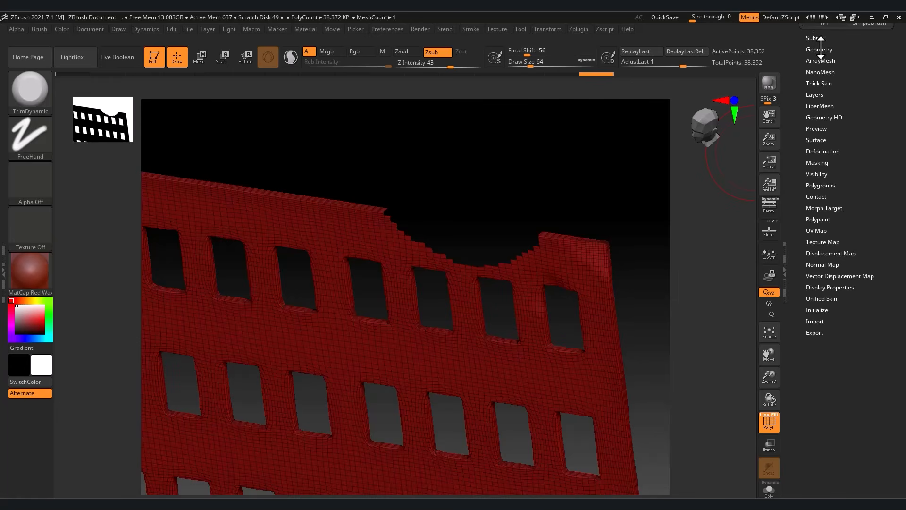
pyautogui.click(820, 49)
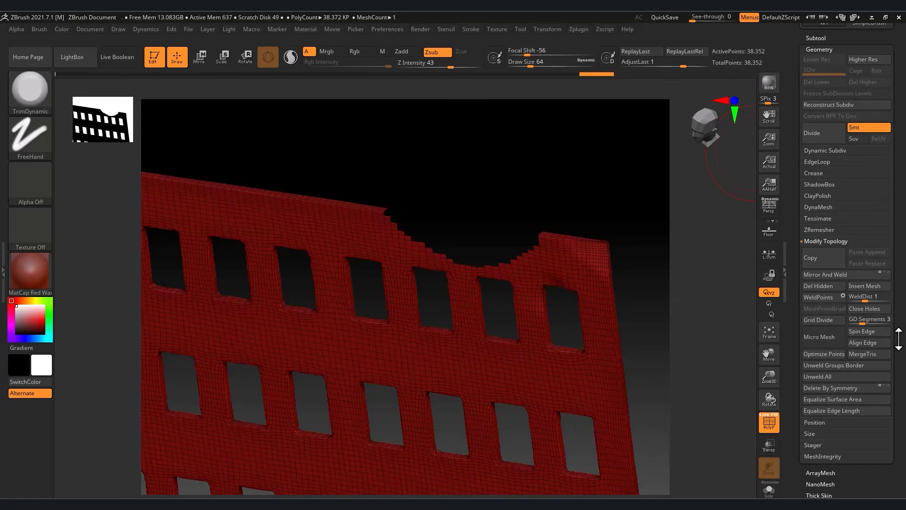
pyautogui.click(830, 239)
pyautogui.click(819, 207)
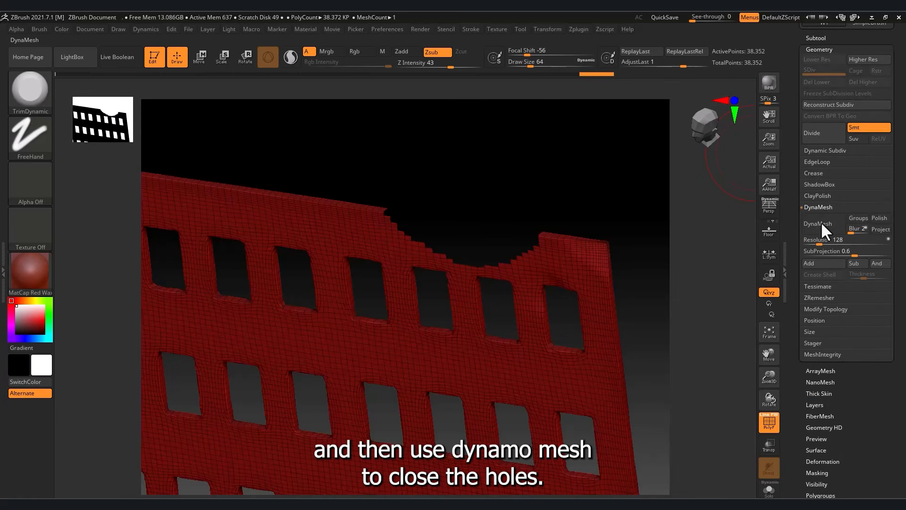
pyautogui.click(820, 222)
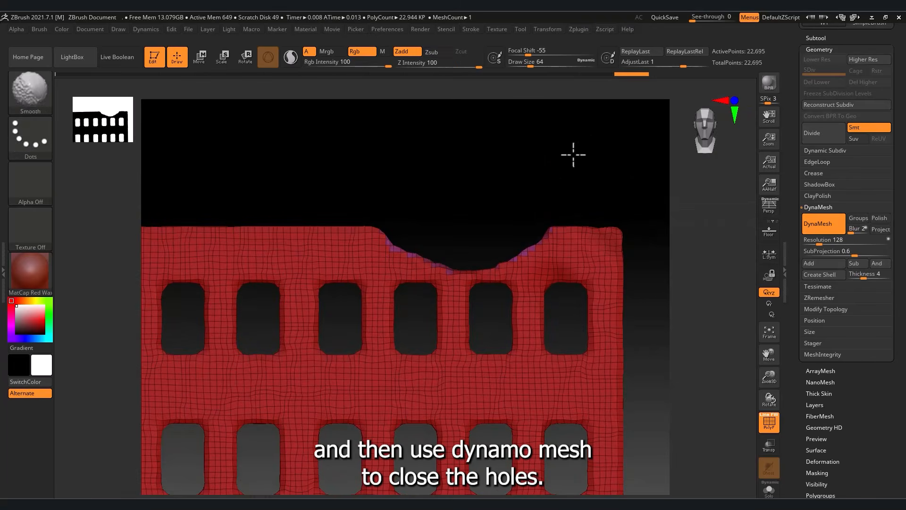
pyautogui.press('ctrl')
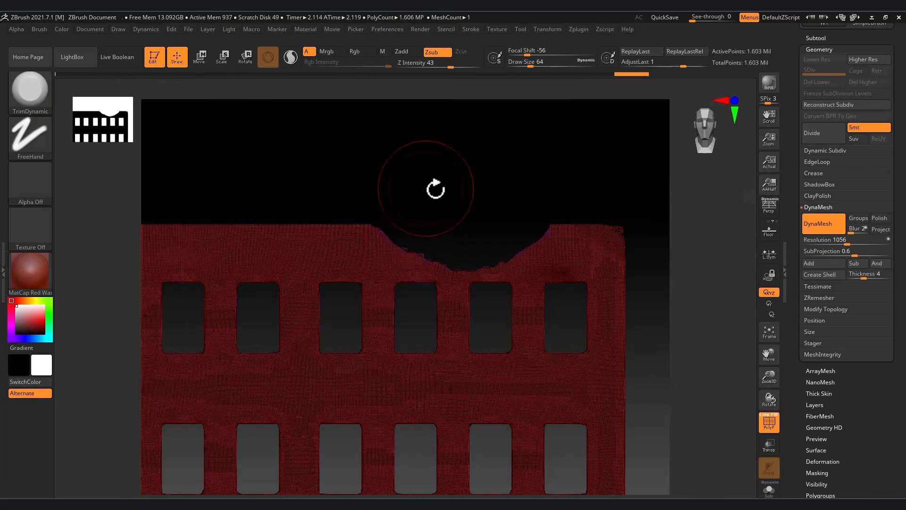
# Set the brush draw size to about 20 and trim and smooth the stepped faces of the broken upper edge
pyautogui.moveTo(435, 188); pyautogui.dragTo(477, 231)
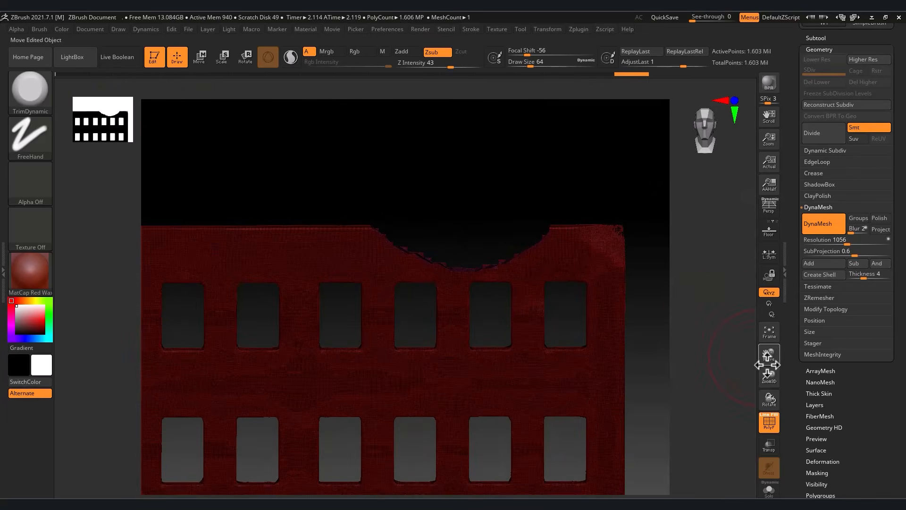
pyautogui.moveTo(769, 377); pyautogui.dragTo(778, 453)
pyautogui.moveTo(681, 366); pyautogui.dragTo(440, 258)
pyautogui.rightClick(400, 269)
pyautogui.click(399, 264)
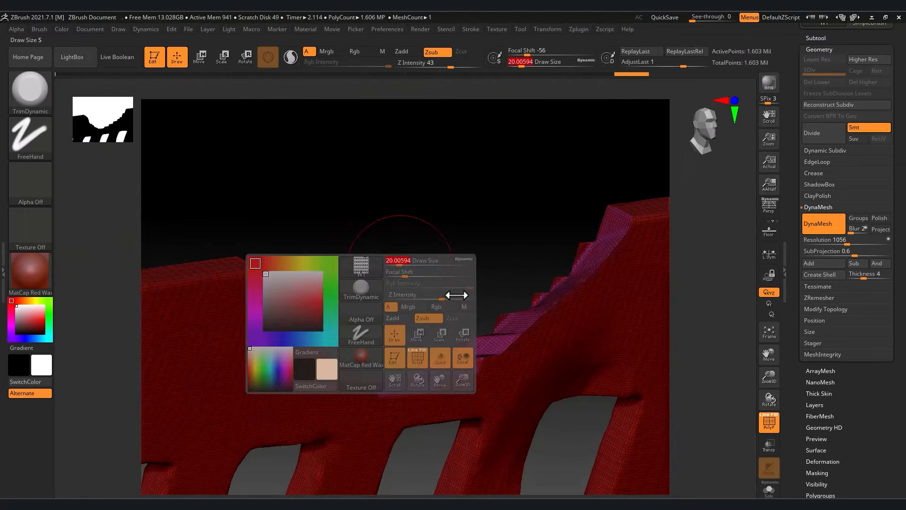
pyautogui.moveTo(434, 353)
pyautogui.keyDown('shift'); pyautogui.mouseDown()
pyautogui.moveTo(540, 303)
pyautogui.moveTo(590, 236)
pyautogui.mouseUp(); pyautogui.keyUp('shift')
pyautogui.moveTo(694, 283)
pyautogui.mouseDown()
pyautogui.moveTo(510, 270)
pyautogui.moveTo(501, 259)
pyautogui.mouseUp()
pyautogui.keyDown('shift'); pyautogui.moveTo(581, 205); pyautogui.dragTo(593, 269); pyautogui.keyUp('shift')
pyautogui.moveTo(769, 354)
pyautogui.mouseDown()
pyautogui.moveTo(667, 276)
pyautogui.moveTo(494, 269)
pyautogui.mouseUp()
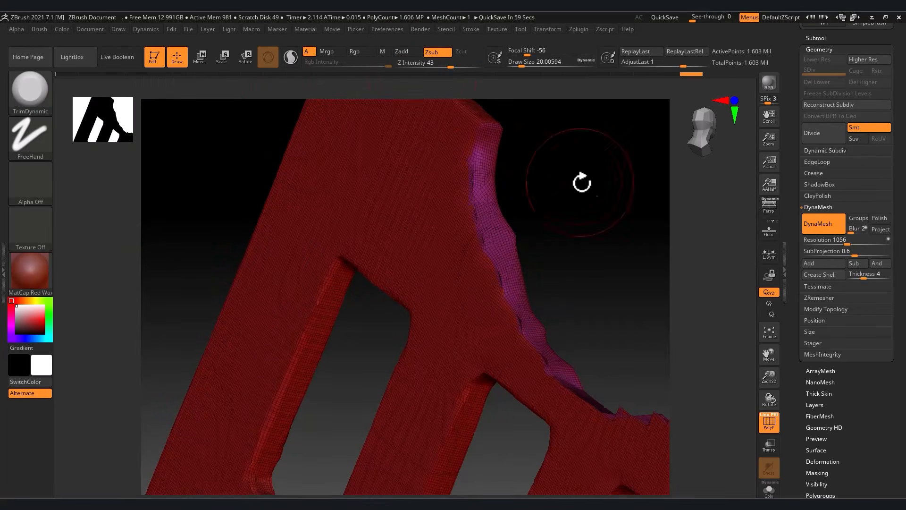
# Reduce the brush draw size to about 8.4 and refresh the DynaMesh to clean up the broken edge
pyautogui.moveTo(581, 183); pyautogui.dragTo(428, 93)
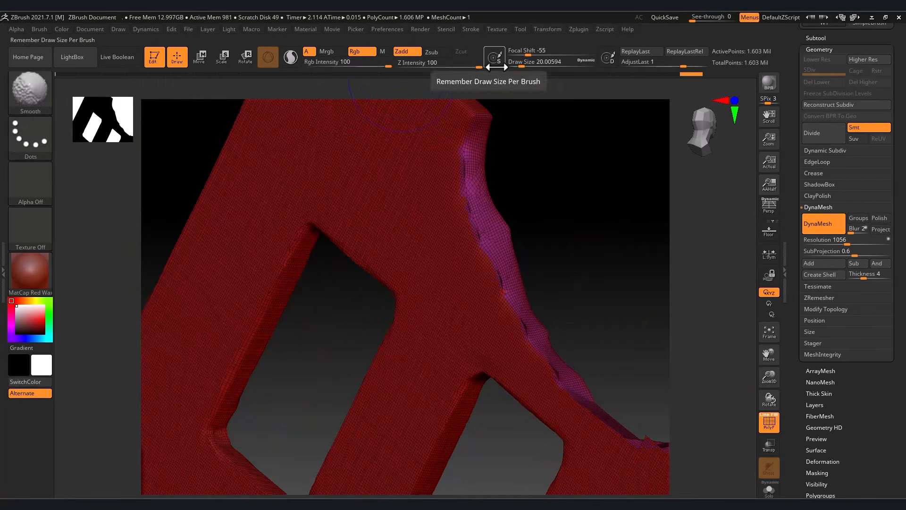
pyautogui.click(514, 63)
pyautogui.click(30, 91)
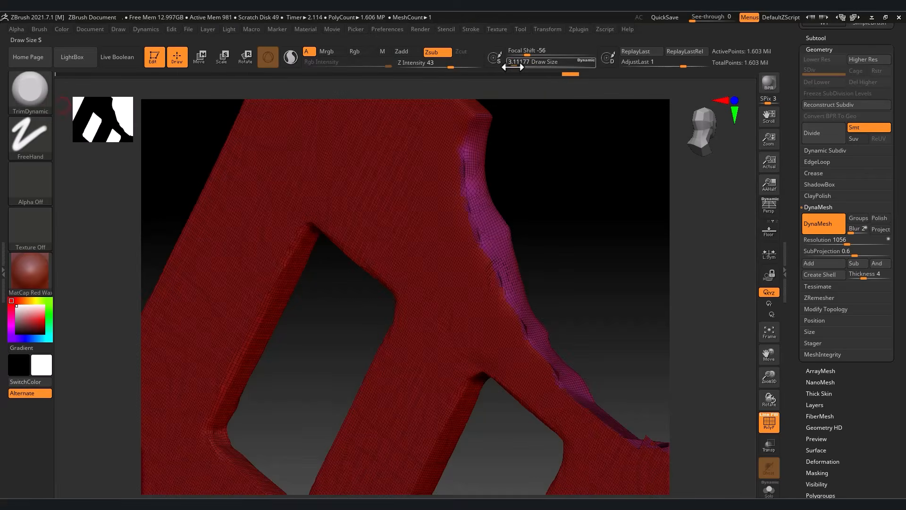
pyautogui.keyDown('alt'); pyautogui.moveTo(623, 312); pyautogui.dragTo(774, 448); pyautogui.keyUp('alt')
pyautogui.keyDown('ctrl'); pyautogui.moveTo(637, 295); pyautogui.dragTo(600, 271); pyautogui.keyUp('ctrl')
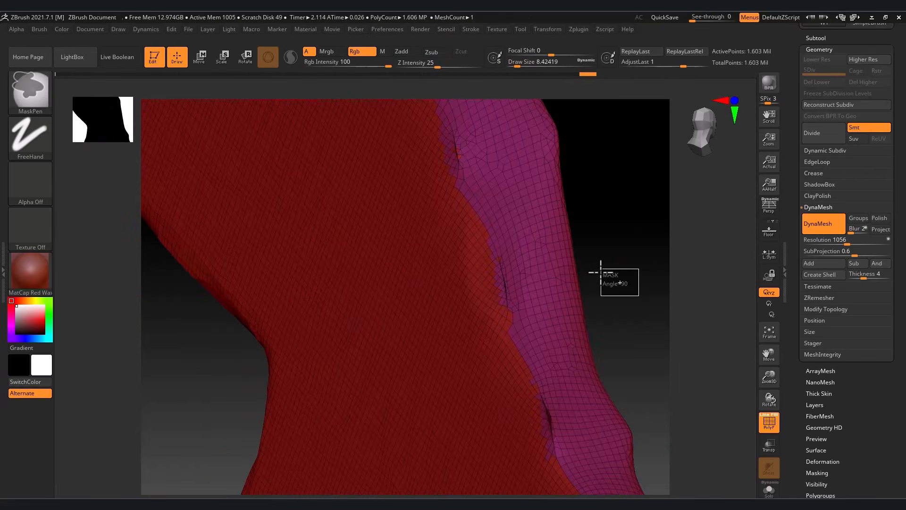
pyautogui.moveTo(703, 370); pyautogui.dragTo(395, 240)
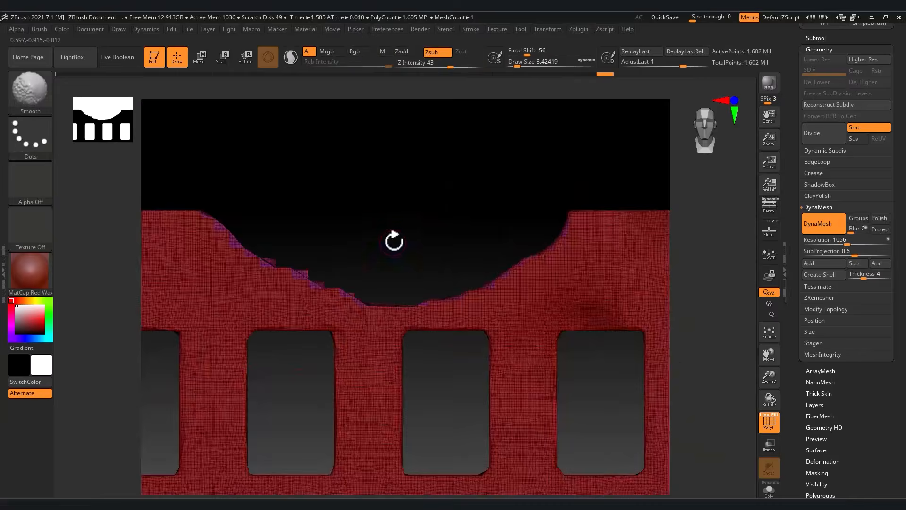
# Turn off the wireframe display and lasso-hide a jagged section at the wall's lower corner beside the entrance
pyautogui.hotkey('shift', 'f')
pyautogui.keyDown('alt'); pyautogui.moveTo(732, 363); pyautogui.dragTo(690, 249); pyautogui.keyUp('alt')
pyautogui.moveTo(703, 325); pyautogui.dragTo(755, 373)
pyautogui.moveTo(764, 377)
pyautogui.keyDown('alt'); pyautogui.mouseDown()
pyautogui.moveTo(752, 293)
pyautogui.moveTo(734, 285)
pyautogui.mouseUp(); pyautogui.keyUp('alt')
pyautogui.moveTo(262, 437)
pyautogui.keyDown('ctrl'); pyautogui.keyDown('shift'); pyautogui.mouseDown()
pyautogui.moveTo(317, 411)
pyautogui.moveTo(202, 240)
pyautogui.mouseUp(); pyautogui.keyUp('shift'); pyautogui.keyUp('ctrl')
pyautogui.moveTo(517, 344); pyautogui.dragTo(589, 334)
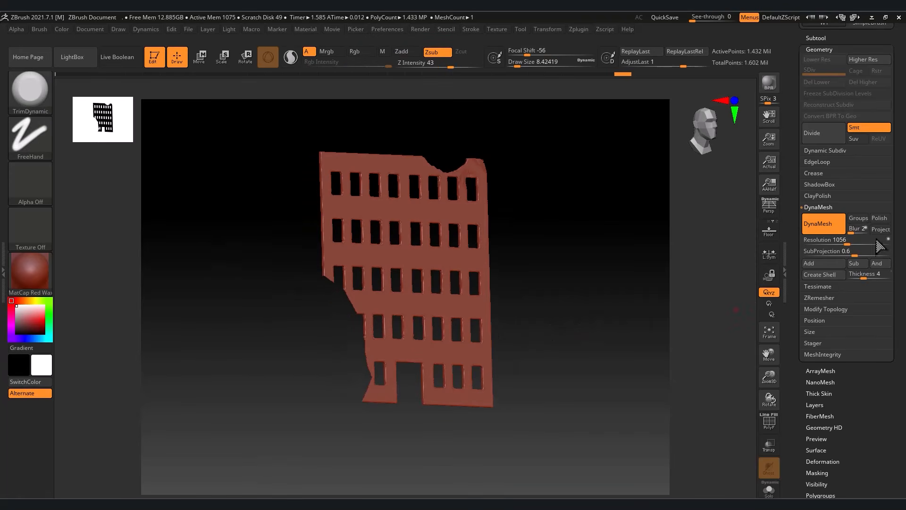
# Delete the hidden lower corner section of the wall and enlarge the ruined-building reference photo
pyautogui.click(826, 308)
pyautogui.click(818, 286)
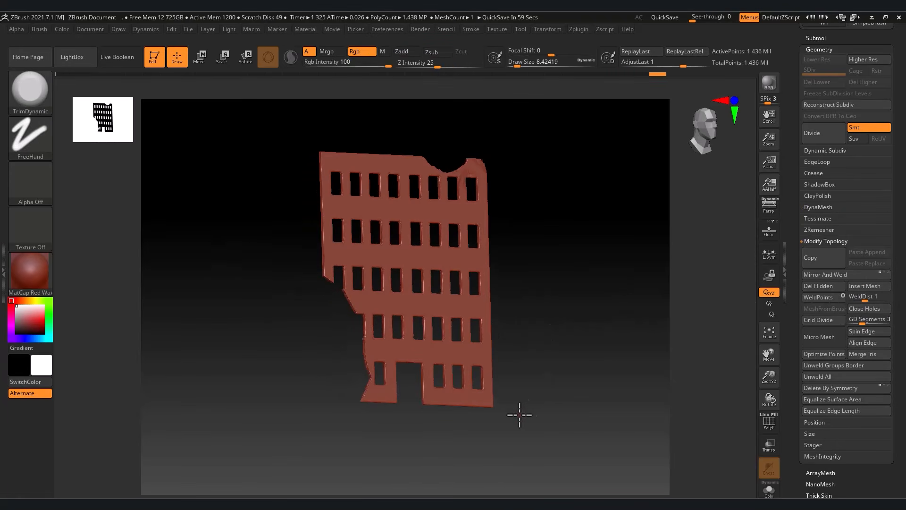
pyautogui.moveTo(519, 414); pyautogui.dragTo(677, 412)
pyautogui.click(725, 503)
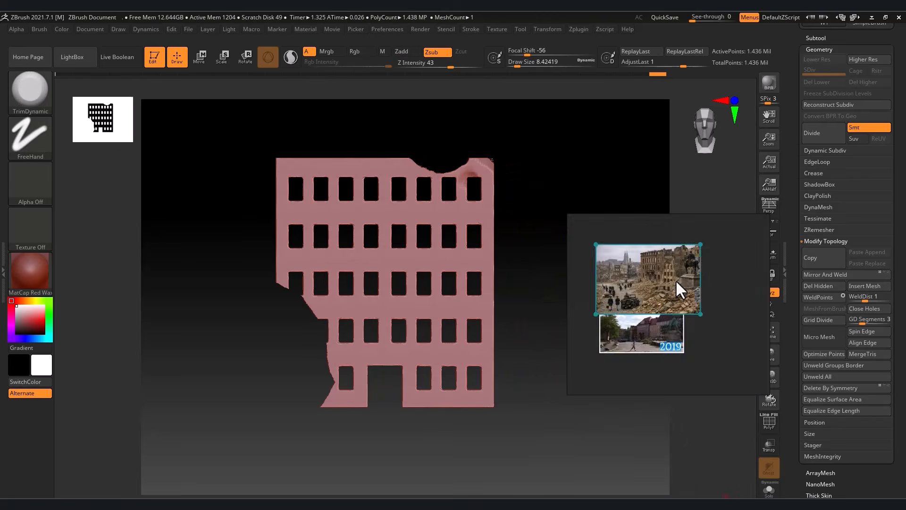
pyautogui.doubleClick(677, 289)
# Cut curved bites out of the wall's intact side, refresh the DynaMesh, and place the reference photo beside the model
pyautogui.keyDown('ctrl'); pyautogui.keyDown('shift'); pyautogui.moveTo(512, 317); pyautogui.dragTo(453, 313); pyautogui.keyUp('shift'); pyautogui.keyUp('ctrl')
pyautogui.moveTo(433, 284)
pyautogui.keyDown('ctrl'); pyautogui.keyDown('alt'); pyautogui.keyDown('shift'); pyautogui.mouseDown()
pyautogui.moveTo(439, 256)
pyautogui.moveTo(525, 247)
pyautogui.moveTo(537, 288)
pyautogui.mouseUp(); pyautogui.keyUp('shift'); pyautogui.keyUp('alt'); pyautogui.keyUp('ctrl')
pyautogui.keyDown('ctrl'); pyautogui.moveTo(536, 293); pyautogui.dragTo(448, 291); pyautogui.keyUp('ctrl')
pyautogui.moveTo(663, 307); pyautogui.dragTo(697, 135, button='right')
pyautogui.moveTo(769, 377); pyautogui.dragTo(772, 442)
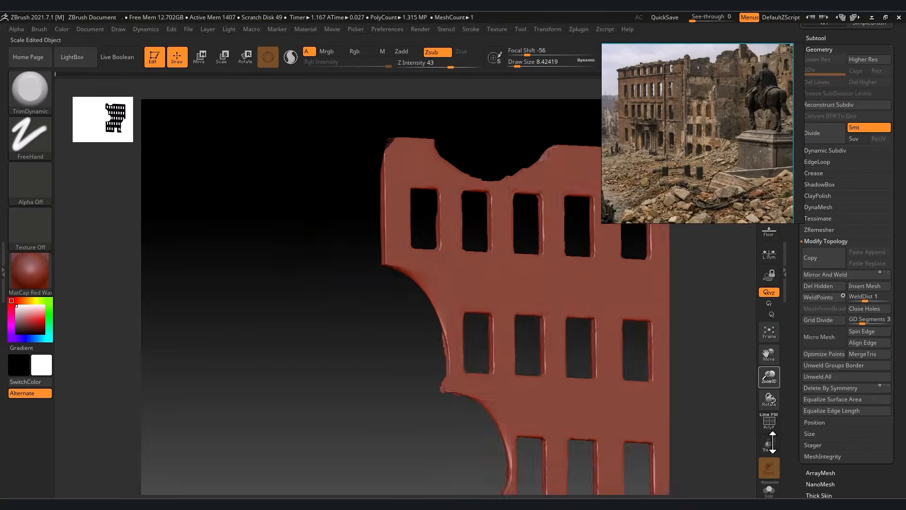
# Set the brush draw size to about 97, trim the edges of the new side bites, and refresh the DynaMesh
pyautogui.moveTo(292, 268); pyautogui.dragTo(374, 297)
pyautogui.press('space')
pyautogui.moveTo(309, 283); pyautogui.dragTo(453, 271)
pyautogui.keyDown('ctrl'); pyautogui.moveTo(432, 315); pyautogui.dragTo(465, 337); pyautogui.keyUp('ctrl')
pyautogui.moveTo(453, 320); pyautogui.dragTo(533, 349)
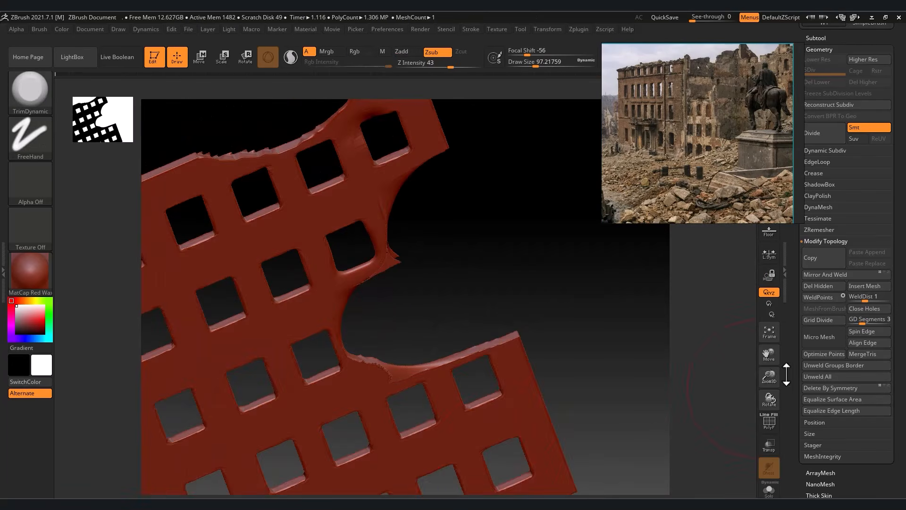
# Reduce the brush draw size to about 18.5 and trim the broken edge and its protruding corner from both faces
pyautogui.moveTo(769, 376); pyautogui.dragTo(772, 427)
pyautogui.moveTo(769, 354); pyautogui.dragTo(643, 271)
pyautogui.press('b')
pyautogui.press('space')
pyautogui.moveTo(517, 285); pyautogui.dragTo(501, 286)
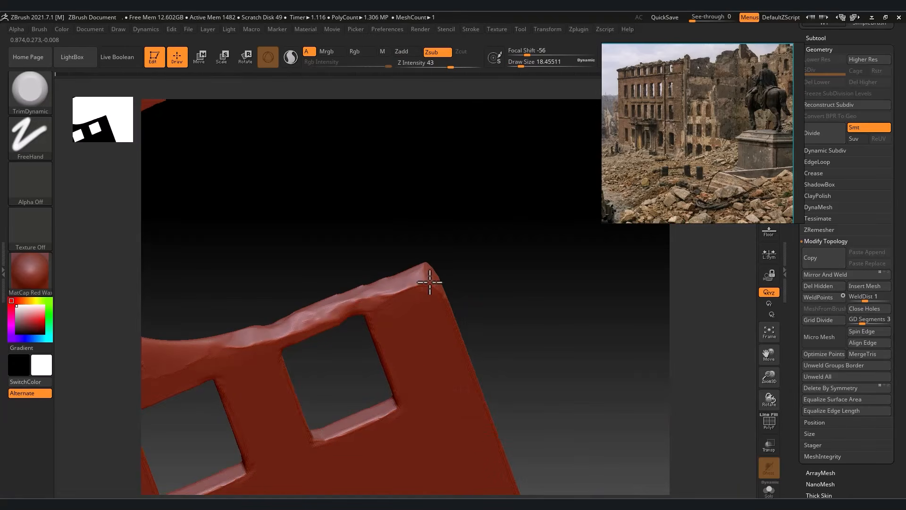
pyautogui.moveTo(430, 282); pyautogui.dragTo(422, 260)
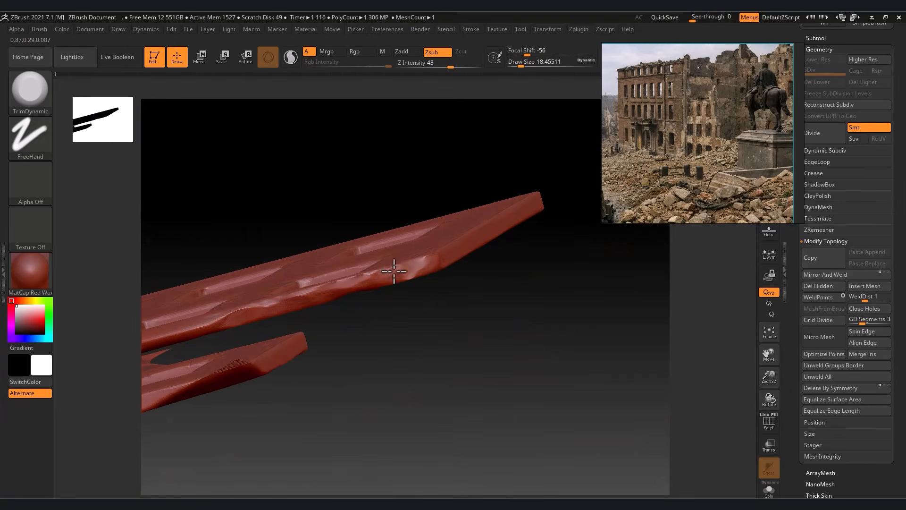
pyautogui.moveTo(394, 272); pyautogui.dragTo(430, 261)
pyautogui.moveTo(472, 307); pyautogui.dragTo(477, 283)
pyautogui.press('f')
# Smooth the thin, pinched spot beside the window on the curved cut edge and refresh the DynaMesh
pyautogui.moveTo(590, 330)
pyautogui.mouseDown()
pyautogui.moveTo(623, 352)
pyautogui.moveTo(629, 307)
pyautogui.mouseUp()
pyautogui.moveTo(772, 348); pyautogui.dragTo(710, 270)
pyautogui.moveTo(723, 133); pyautogui.dragTo(800, 344)
pyautogui.moveTo(622, 325); pyautogui.dragTo(542, 269)
pyautogui.moveTo(736, 354); pyautogui.dragTo(791, 212)
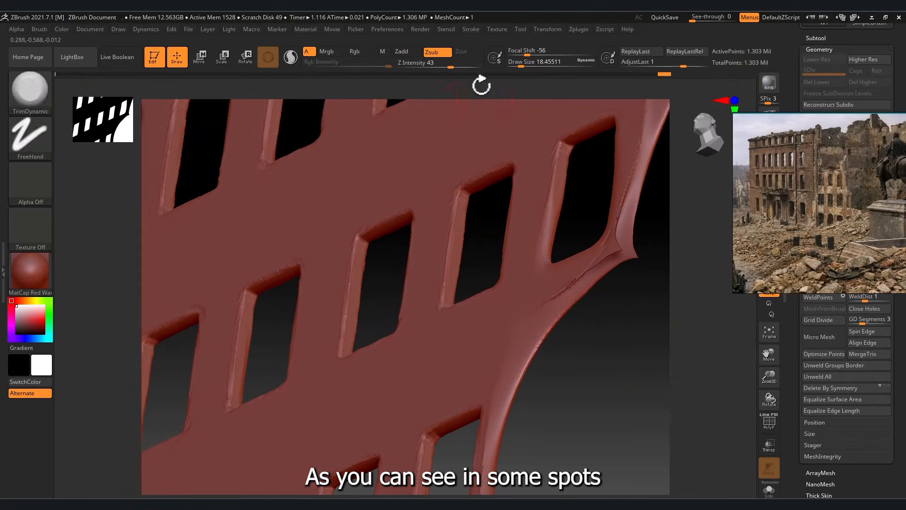
pyautogui.keyDown('ctrl'); pyautogui.moveTo(634, 400); pyautogui.dragTo(591, 471); pyautogui.keyUp('ctrl')
pyautogui.moveTo(611, 245)
pyautogui.keyDown('shift'); pyautogui.mouseDown()
pyautogui.moveTo(591, 257)
pyautogui.moveTo(615, 243)
pyautogui.mouseUp(); pyautogui.keyUp('shift')
pyautogui.keyDown('ctrl'); pyautogui.moveTo(635, 333); pyautogui.dragTo(614, 479); pyautogui.keyUp('ctrl')
pyautogui.keyDown('ctrl'); pyautogui.moveTo(632, 317); pyautogui.dragTo(617, 276); pyautogui.keyUp('ctrl')
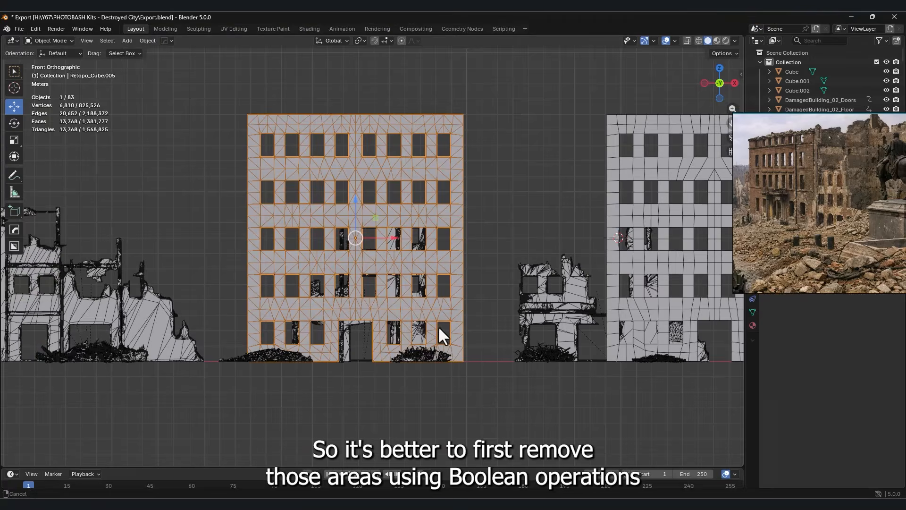
# Switch to Blender, duplicate the triangulated five-floor wall, and isolate the copy after moving it aside along X
pyautogui.hotkey('shift', 'd')
pyautogui.press('y')
pyautogui.click(318, 265)
pyautogui.scroll(-2, 461, 281)
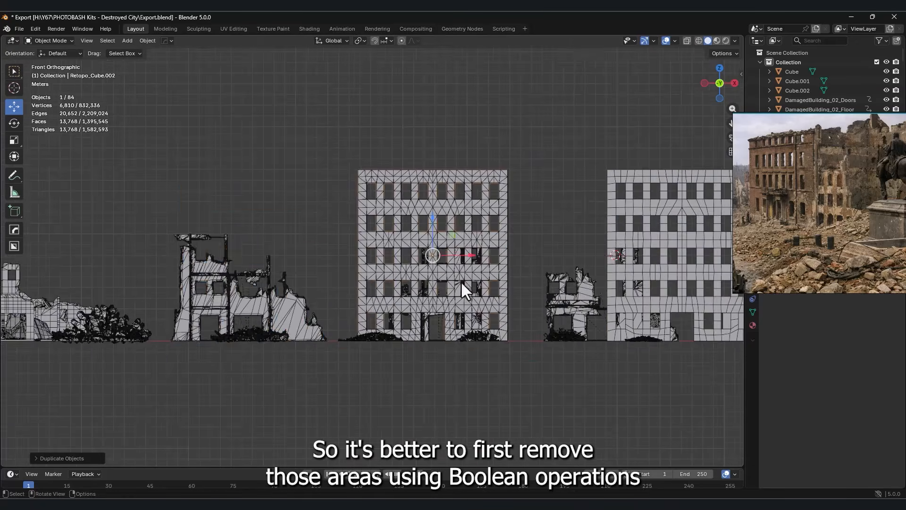
pyautogui.moveTo(465, 256); pyautogui.dragTo(284, 257)
pyautogui.moveTo(302, 293); pyautogui.dragTo(468, 308, button='middle')
pyautogui.hotkey('shift', 'h')
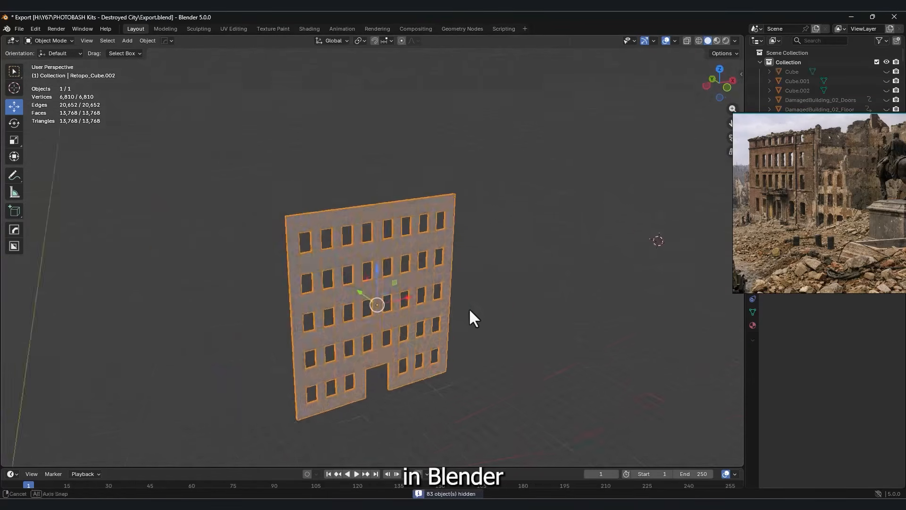
# Cut a pointed notch out of the wall's upper side with a BoxCutter Ngon shape drawn in front view
pyautogui.press('KP_1')
pyautogui.click(13, 246)
pyautogui.click(742, 74)
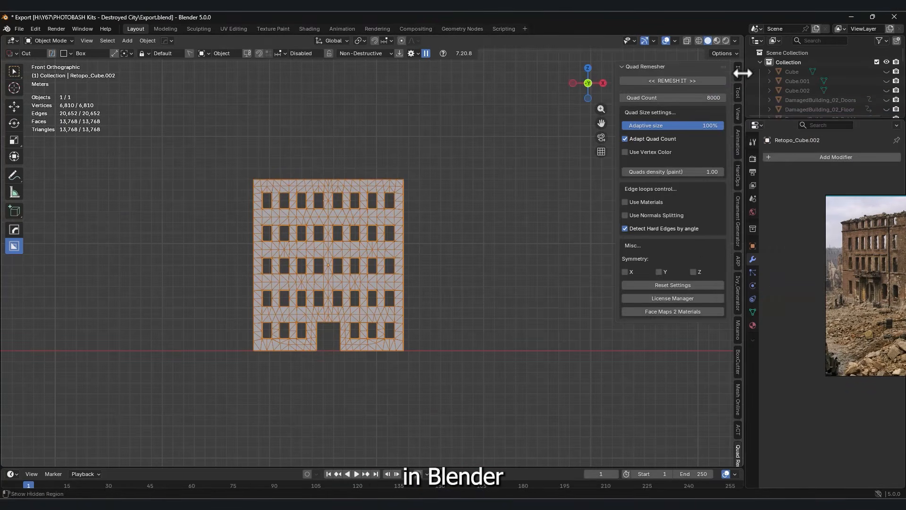
pyautogui.click(737, 362)
pyautogui.click(661, 264)
pyautogui.scroll(2, 454, 267)
pyautogui.click(454, 268)
pyautogui.click(359, 213)
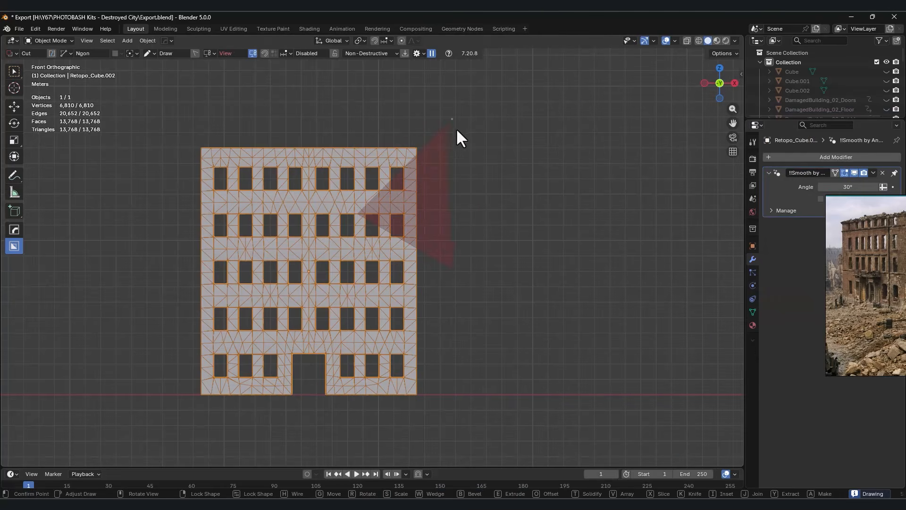
pyautogui.click(456, 127)
pyautogui.press('space')
pyautogui.keyDown('shift'); pyautogui.moveTo(466, 139); pyautogui.dragTo(481, 124, button='middle'); pyautogui.keyUp('shift')
pyautogui.press('n')
# Cut a second irregular Ngon chunk out of the same side, between the entrance and the second floor
pyautogui.click(446, 282)
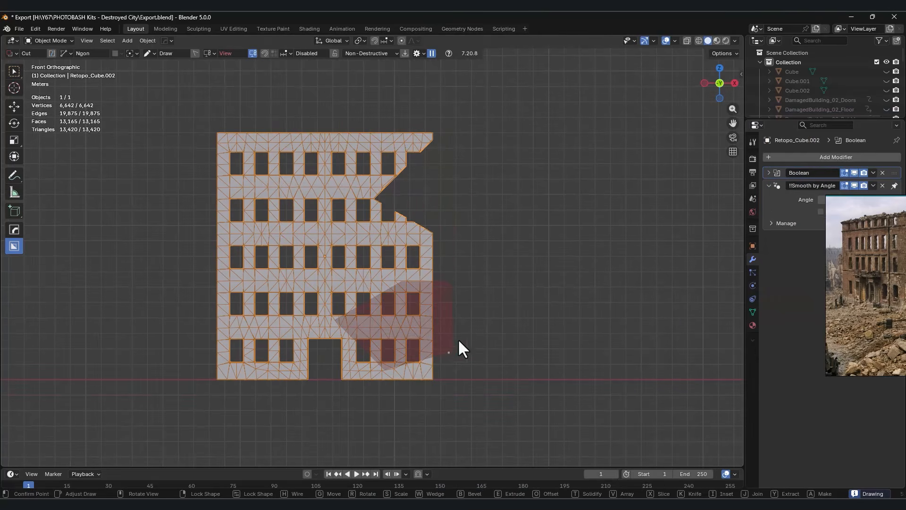
pyautogui.press('space')
pyautogui.moveTo(494, 325); pyautogui.dragTo(417, 347, button='middle')
pyautogui.moveTo(865, 283); pyautogui.dragTo(749, 256, button='right')
pyautogui.moveTo(349, 269); pyautogui.dragTo(415, 283, button='middle')
pyautogui.keyDown('shift'); pyautogui.moveTo(415, 283); pyautogui.dragTo(453, 339, button='middle'); pyautogui.keyUp('shift')
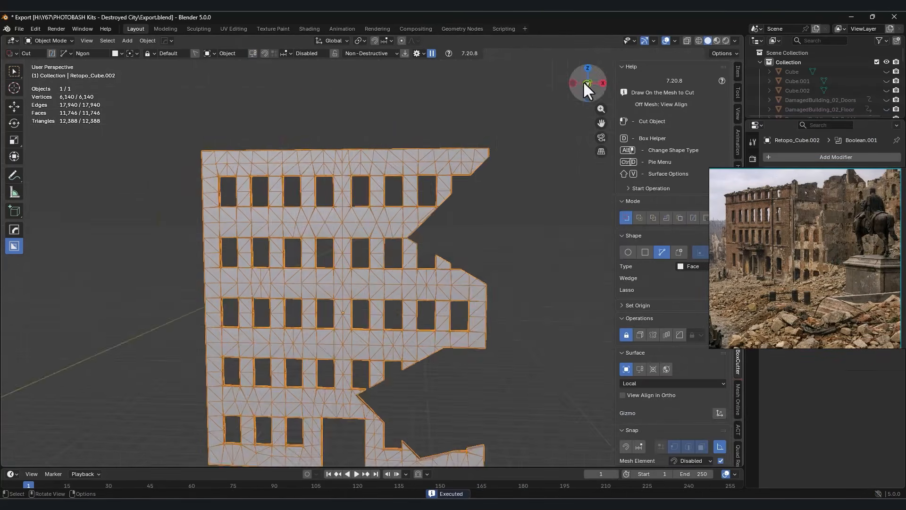
# Cut the opposite upper corner off the wall with an Ngon shape through the top two floors
pyautogui.click(587, 83)
pyautogui.click(301, 142)
pyautogui.click(301, 235)
pyautogui.click(183, 297)
pyautogui.press('space')
pyautogui.moveTo(283, 207)
pyautogui.mouseDown(button='middle')
pyautogui.moveTo(405, 258)
pyautogui.moveTo(329, 274)
pyautogui.mouseUp(button='middle')
pyautogui.scroll(3, 329, 274)
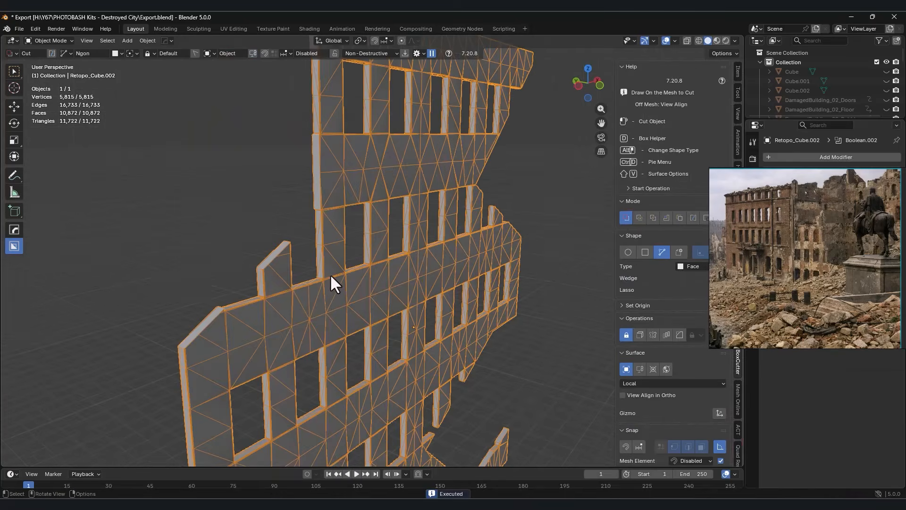
# Apply all the wall's Boolean and smoothing modifiers with HardOps Smart Apply
pyautogui.moveTo(717, 330); pyautogui.dragTo(802, 409, button='right')
pyautogui.press('q')
pyautogui.moveTo(445, 299)
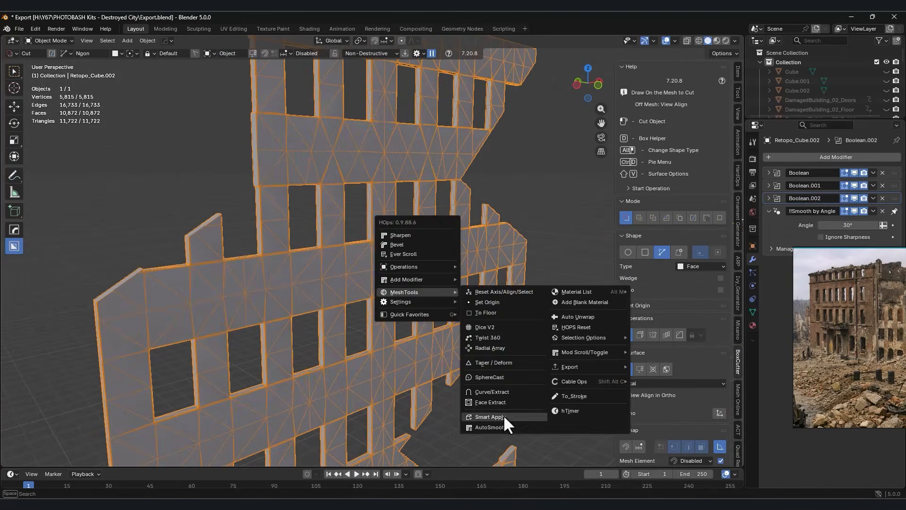
pyautogui.click(503, 415)
pyautogui.scroll(-4, 503, 415)
pyautogui.moveTo(356, 296); pyautogui.dragTo(417, 299, button='middle')
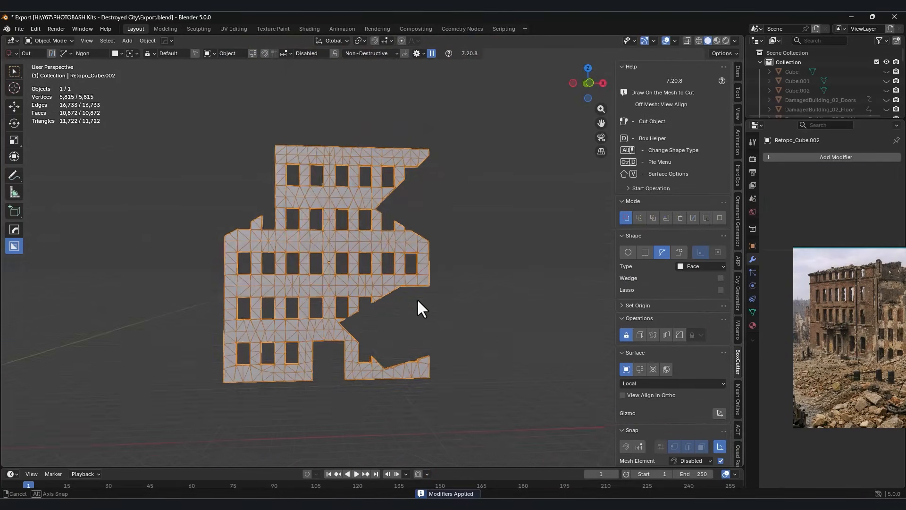
# Remesh the cut wall with Quad Remesher at quad count 8112 and adaptive size 37%, and send it to ZBrush
pyautogui.click(738, 433)
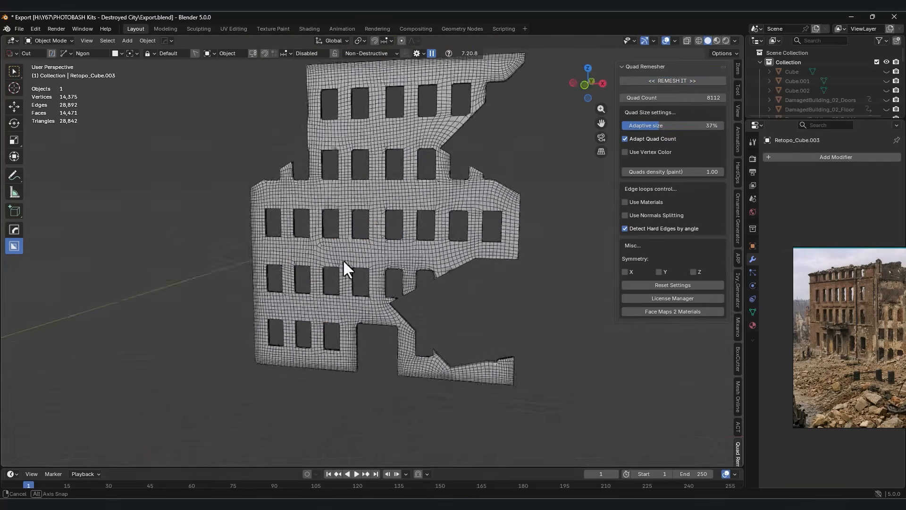
pyautogui.keyDown('shift'); pyautogui.moveTo(342, 259); pyautogui.dragTo(451, 259, button='middle'); pyautogui.keyUp('shift')
pyautogui.click(439, 254)
pyautogui.click(21, 30)
pyautogui.moveTo(96, 176)
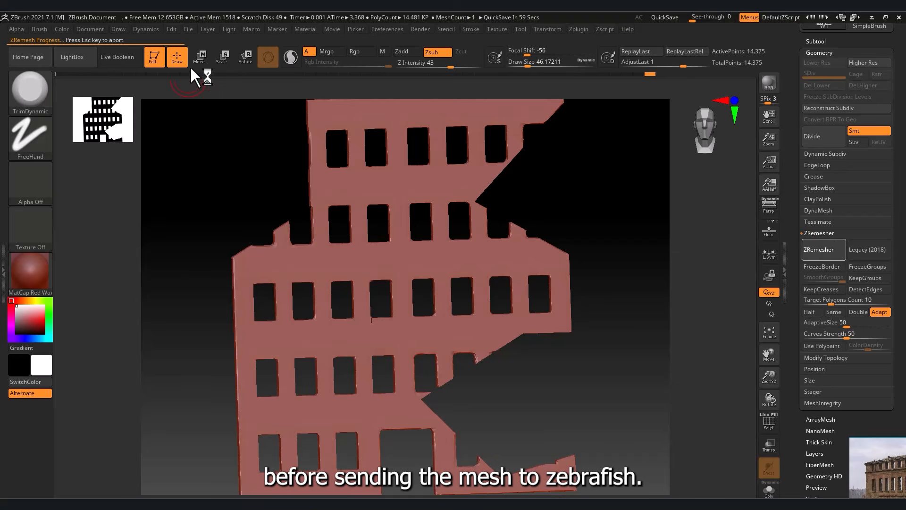
# Trim the wall's overhanging upper corner with the TrimDynamic brush and smooth its edges from both faces
pyautogui.moveTo(652, 278); pyautogui.dragTo(617, 284)
pyautogui.moveTo(771, 357); pyautogui.dragTo(760, 408)
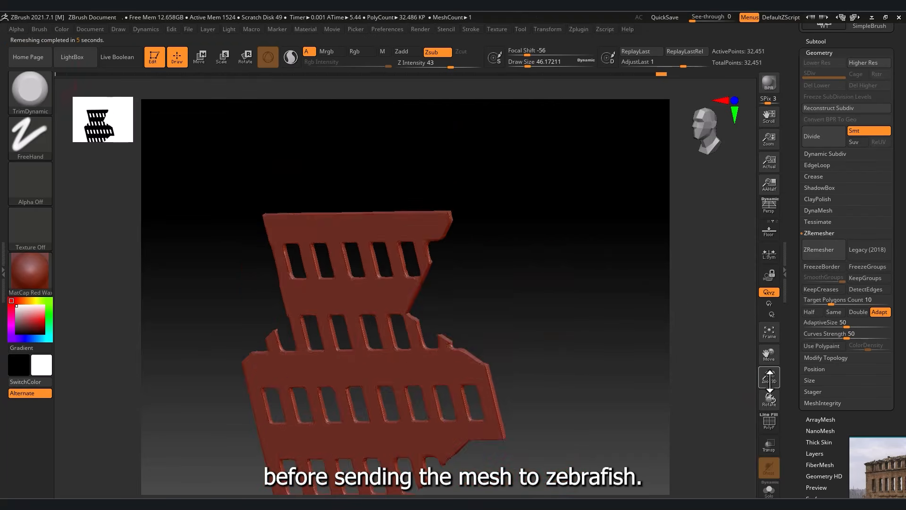
pyautogui.moveTo(769, 378); pyautogui.dragTo(770, 425)
pyautogui.moveTo(769, 356); pyautogui.dragTo(719, 457)
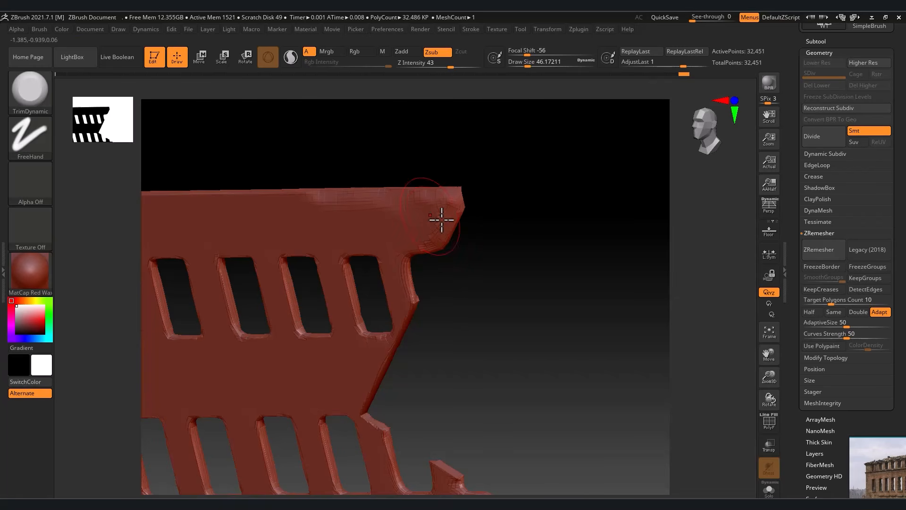
pyautogui.moveTo(538, 288); pyautogui.dragTo(455, 218)
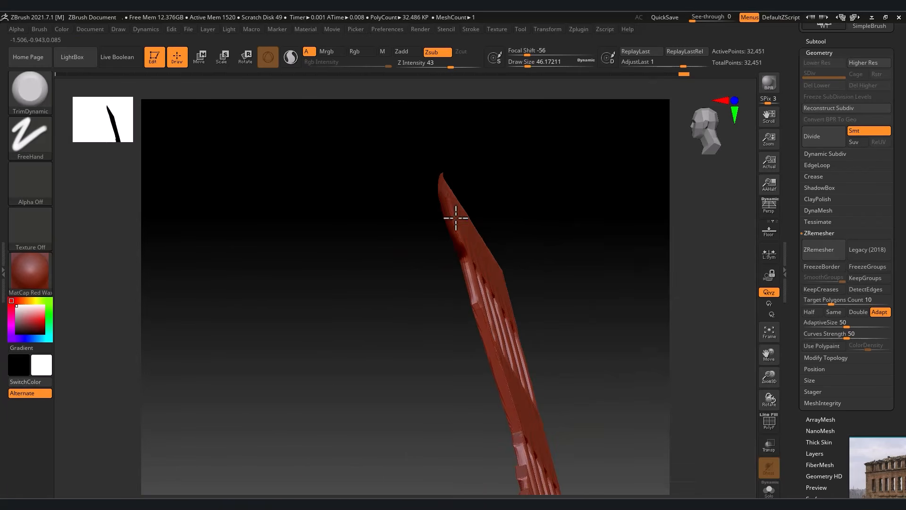
pyautogui.moveTo(559, 225); pyautogui.dragTo(494, 240)
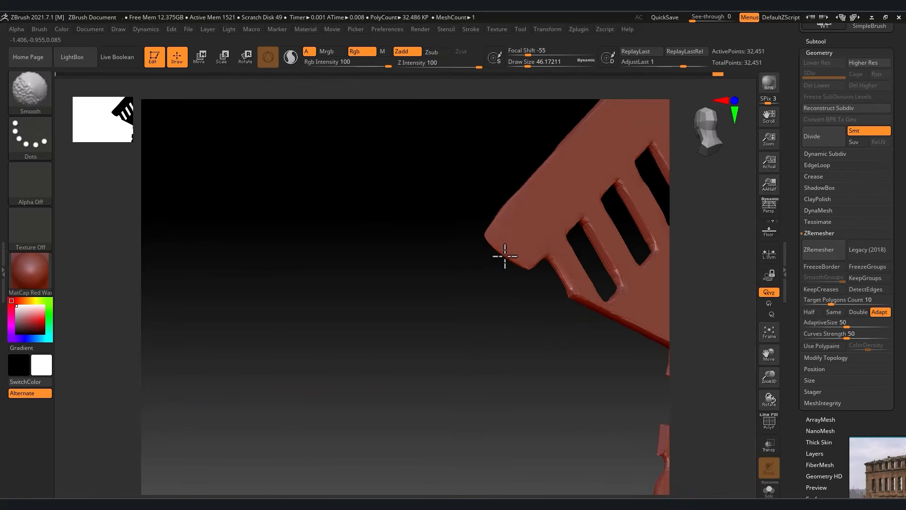
pyautogui.moveTo(457, 250)
pyautogui.mouseDown()
pyautogui.moveTo(490, 229)
pyautogui.moveTo(504, 306)
pyautogui.mouseUp()
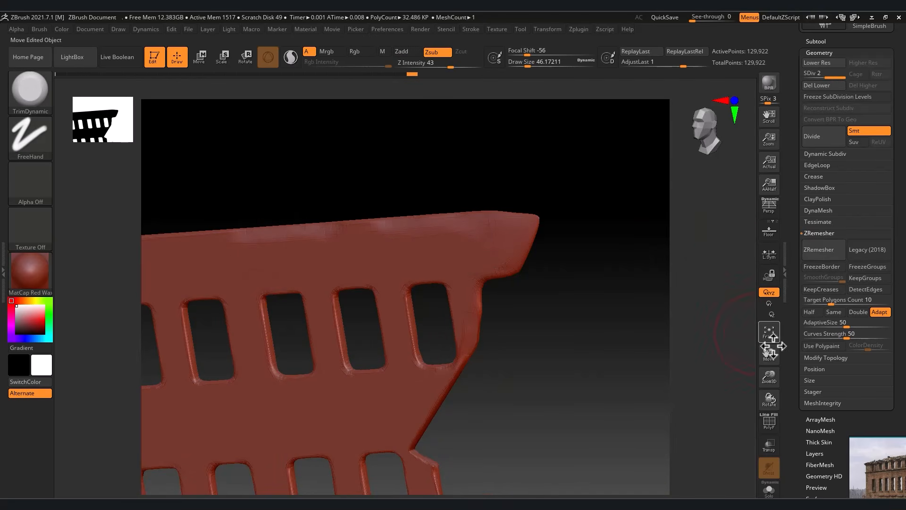
# Trim the wall's top edge and its far upper corner at subdivision level 2, and choose another brush
pyautogui.keyDown('alt'); pyautogui.moveTo(774, 346); pyautogui.dragTo(792, 344); pyautogui.keyUp('alt')
pyautogui.moveTo(684, 344); pyautogui.dragTo(617, 309)
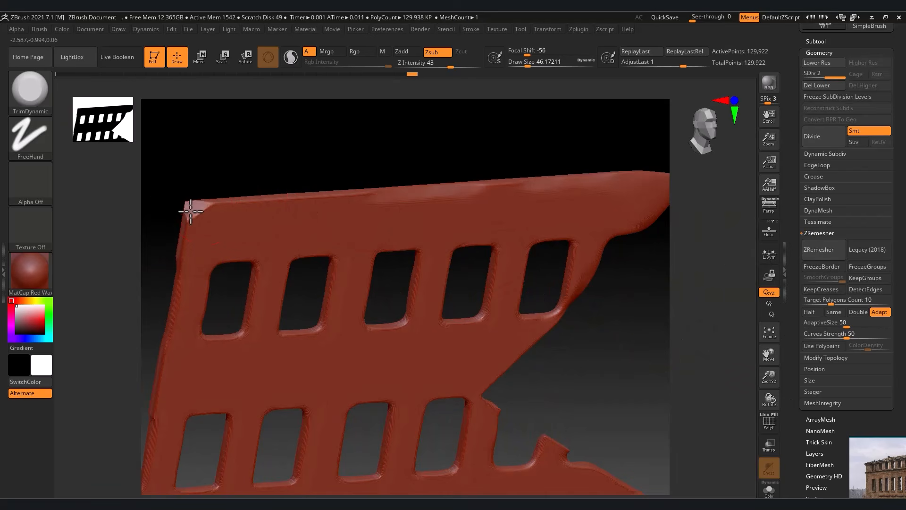
pyautogui.moveTo(181, 211); pyautogui.dragTo(206, 213)
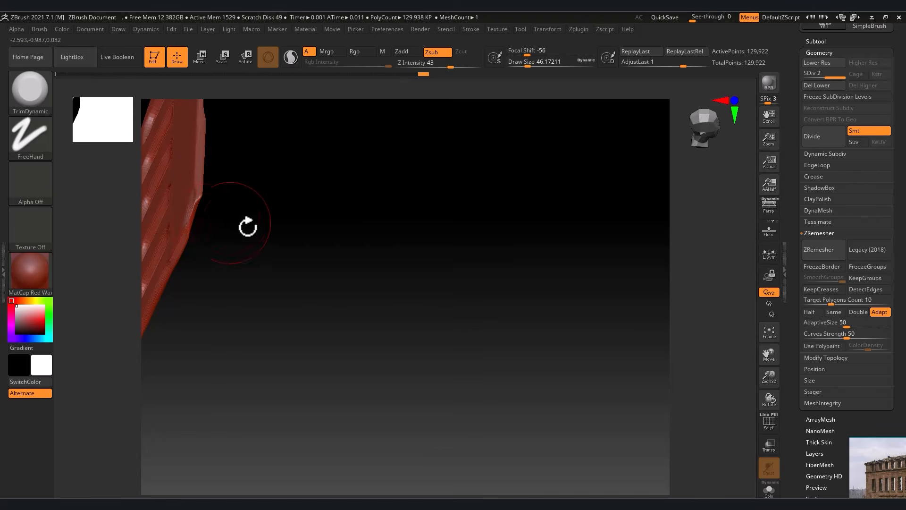
pyautogui.moveTo(247, 227); pyautogui.dragTo(296, 253)
pyautogui.press('f')
pyautogui.keyDown('shift'); pyautogui.moveTo(571, 376); pyautogui.dragTo(588, 406); pyautogui.keyUp('shift')
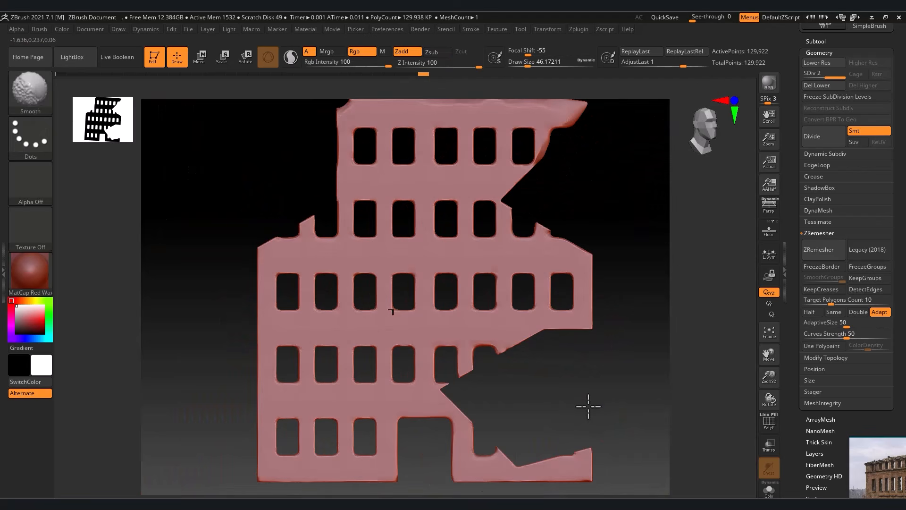
pyautogui.click(30, 92)
pyautogui.click(325, 400)
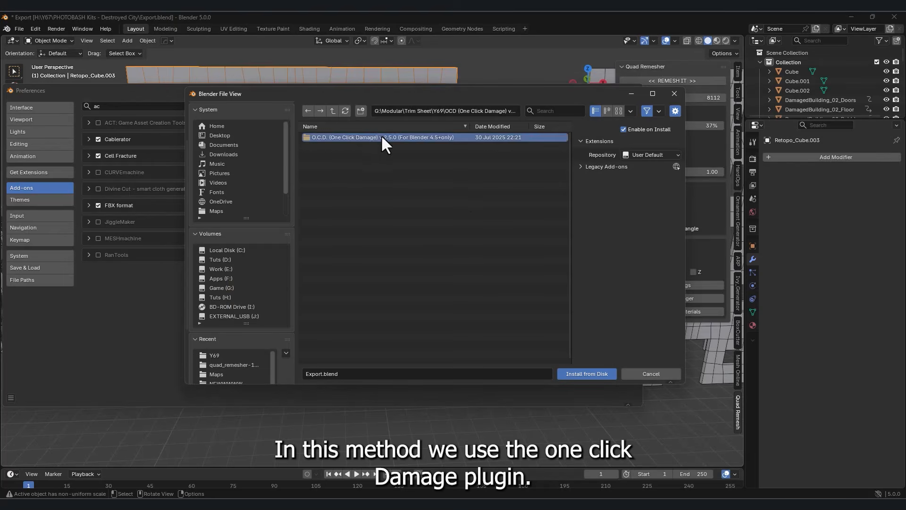
# Install the O.C.D. (One Click Damage) add-on from disk in Blender and expand its entry in the preferences
pyautogui.doubleClick(382, 137)
pyautogui.moveTo(454, 93); pyautogui.dragTo(470, 101)
pyautogui.click(580, 382)
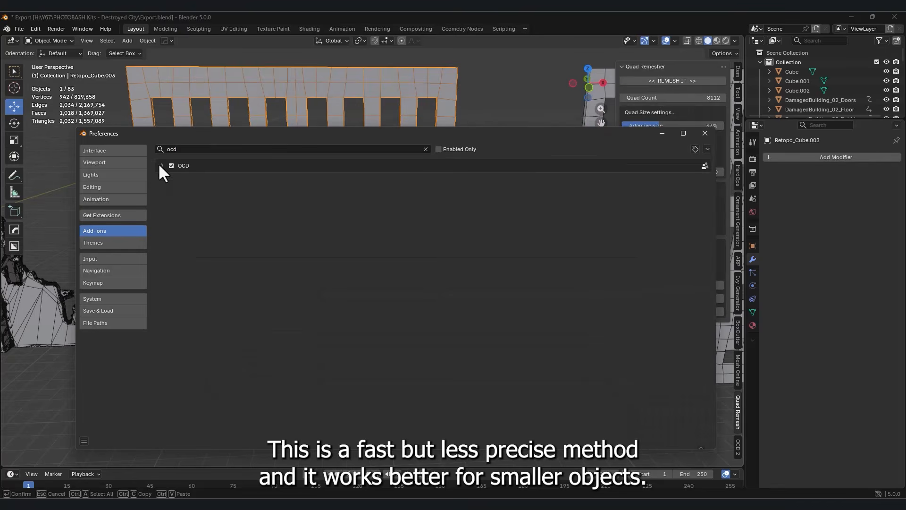
pyautogui.click(162, 165)
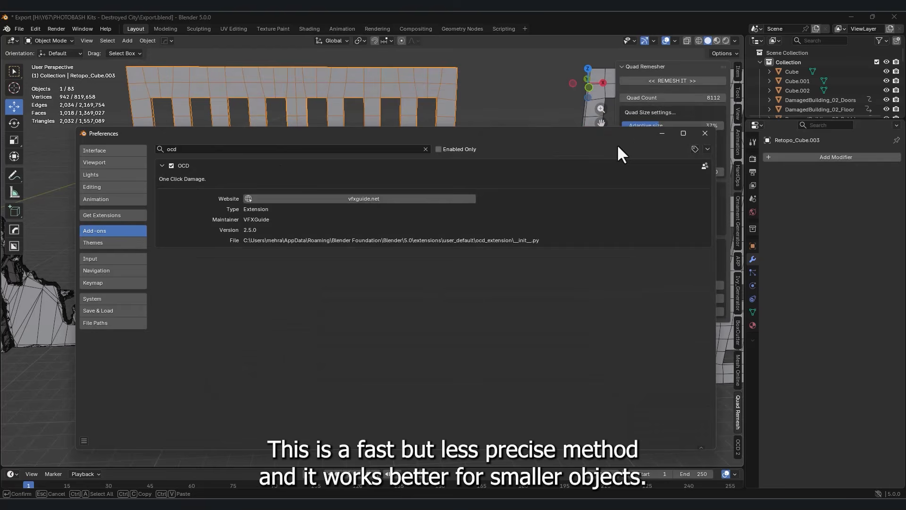
pyautogui.click(662, 134)
# Try One Click Damage on the clean five-floor wall with voxel size 0.970 and damage about 30%, and remove its modifier
pyautogui.click(737, 447)
pyautogui.click(482, 171)
pyautogui.click(319, 138)
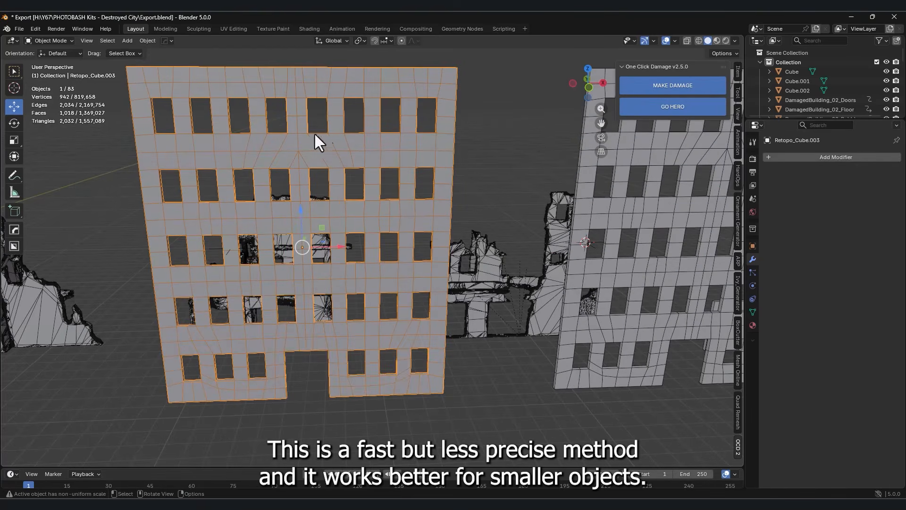
pyautogui.click(658, 89)
pyautogui.moveTo(325, 291); pyautogui.dragTo(340, 307, button='middle')
pyautogui.scroll(8, 341, 295)
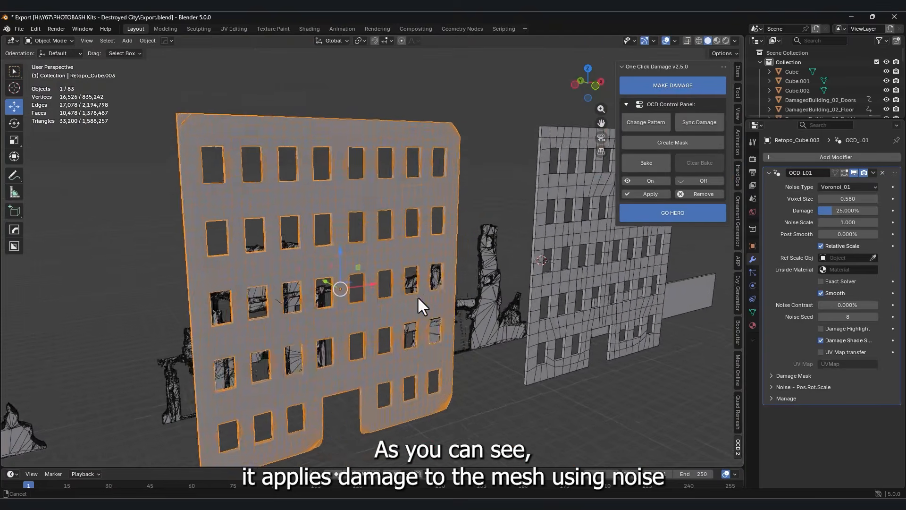
pyautogui.moveTo(848, 199); pyautogui.dragTo(825, 222)
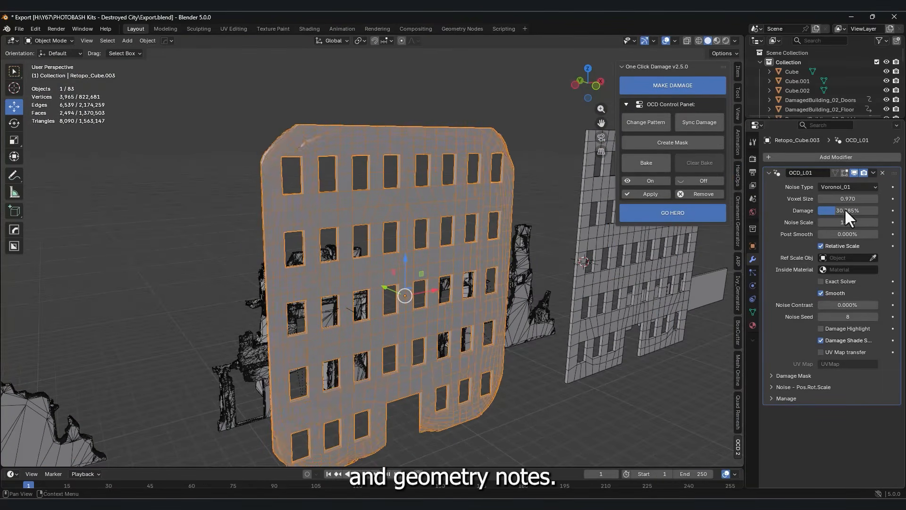
pyautogui.click(882, 173)
# Add a Bevel modifier to the clean five-floor wall
pyautogui.click(843, 156)
pyautogui.write('be')
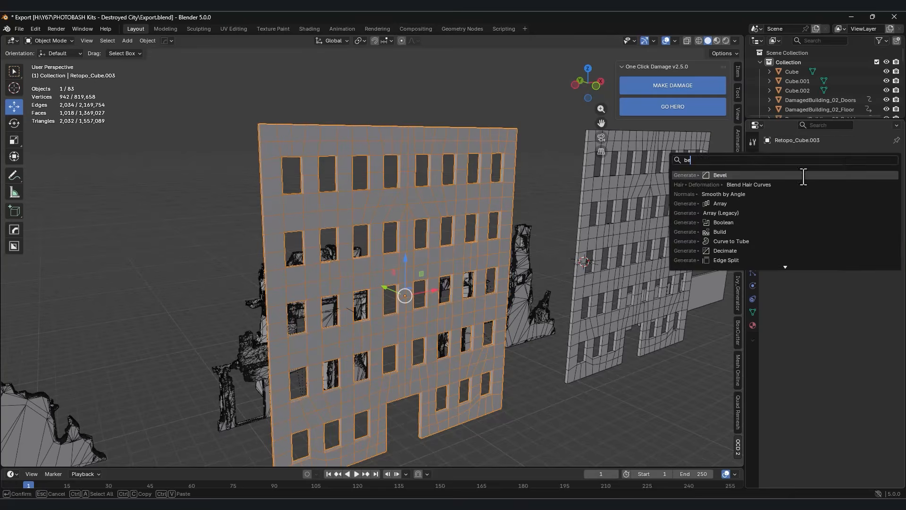
pyautogui.press('Return')
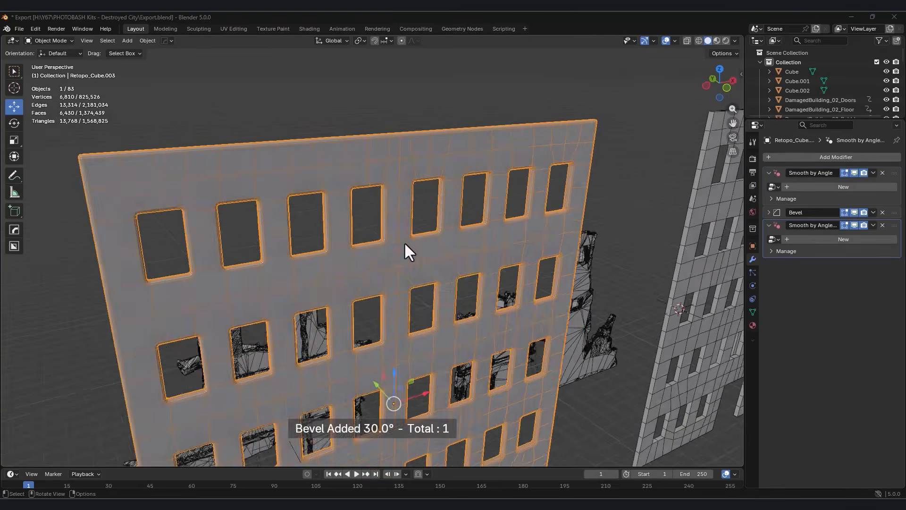
# Show the One Click Damage controls and apply the Bevel modifier on the clean five-floor wall
pyautogui.scroll(-4, 403, 242)
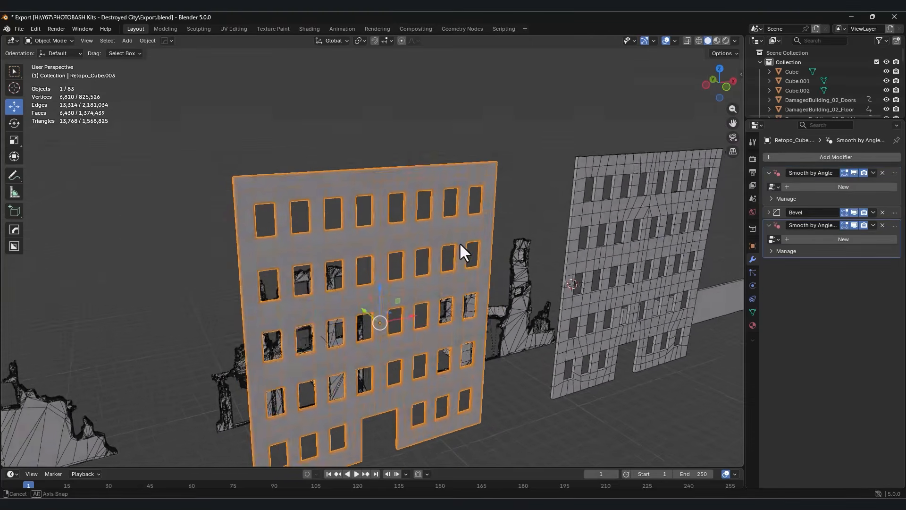
pyautogui.moveTo(460, 242); pyautogui.dragTo(451, 167, button='middle')
pyautogui.click(742, 75)
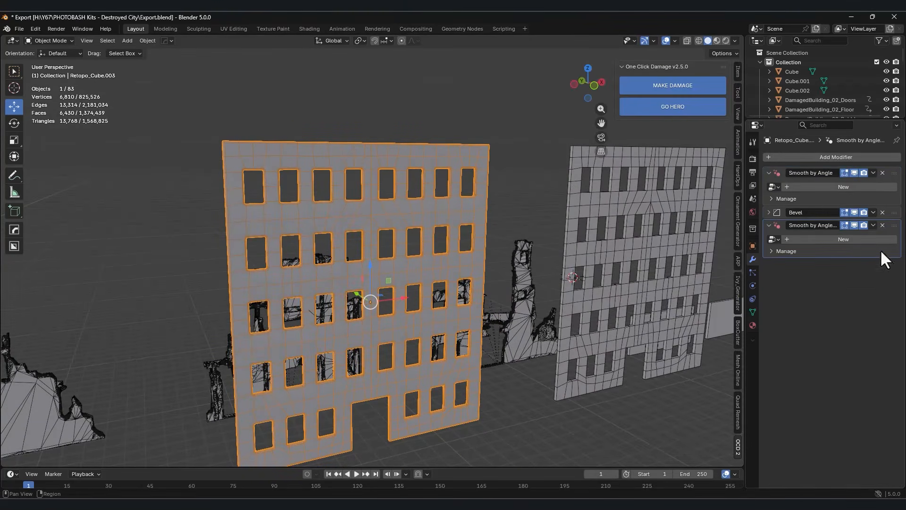
pyautogui.click(874, 212)
pyautogui.click(840, 223)
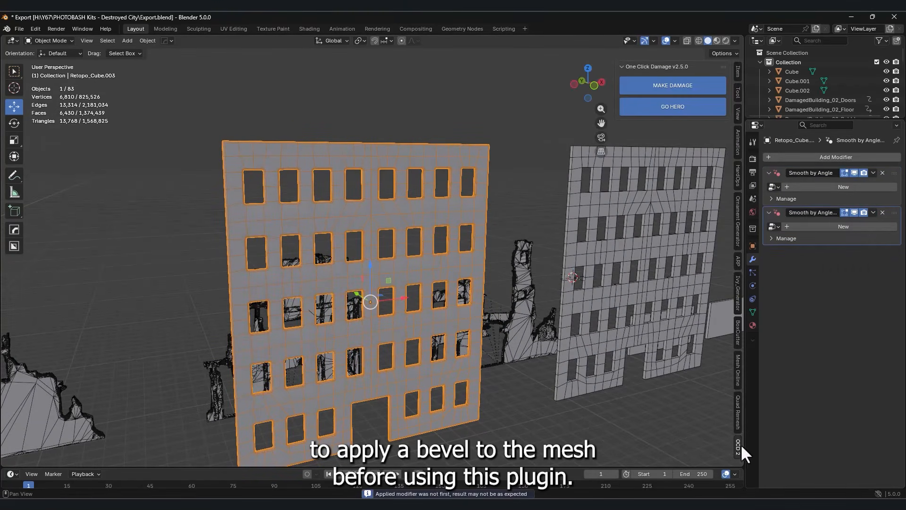
# Try One Click Damage on the beveled wall with voxel size 0.690, damage 5.769%, noise scale 1.120 and post smooth 10%, and remove its modifier
pyautogui.click(677, 89)
pyautogui.scroll(8, 412, 267)
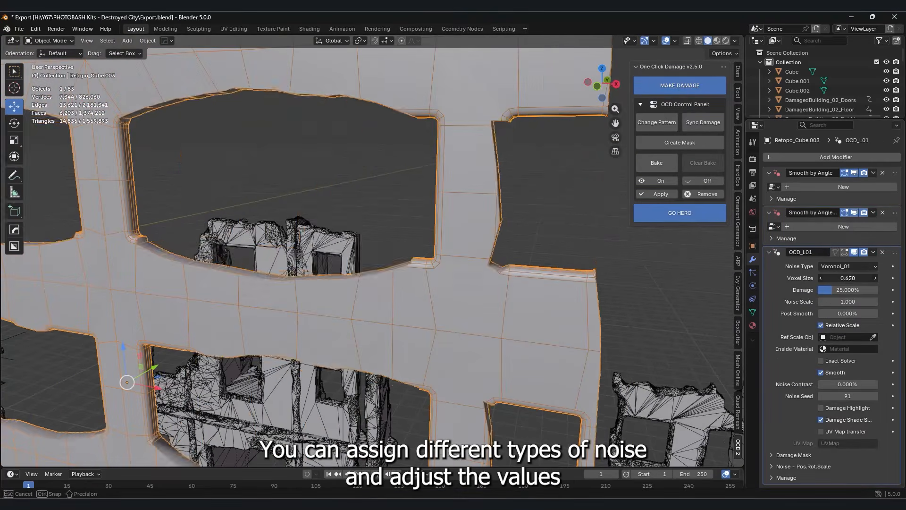
pyautogui.scroll(-6, 500, 332)
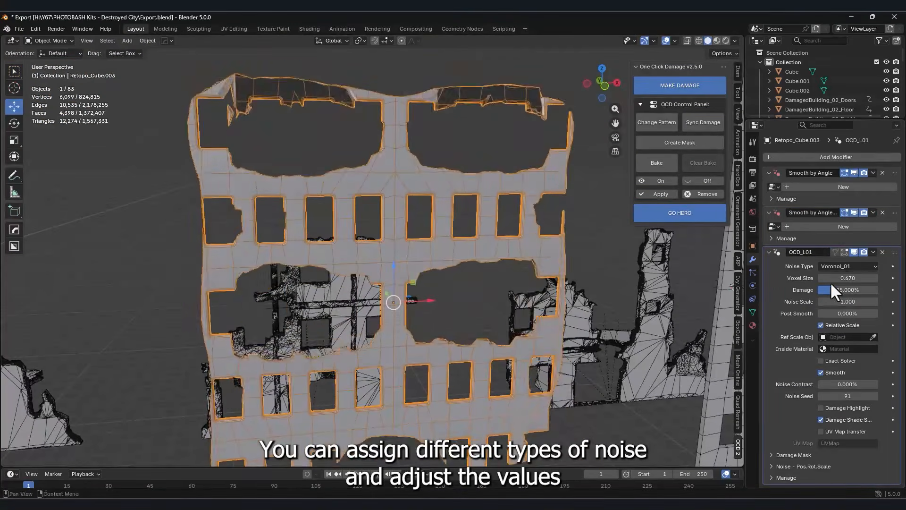
pyautogui.moveTo(833, 278); pyautogui.dragTo(804, 291)
pyautogui.moveTo(542, 288); pyautogui.dragTo(486, 255, button='middle')
pyautogui.moveTo(828, 301); pyautogui.dragTo(842, 301)
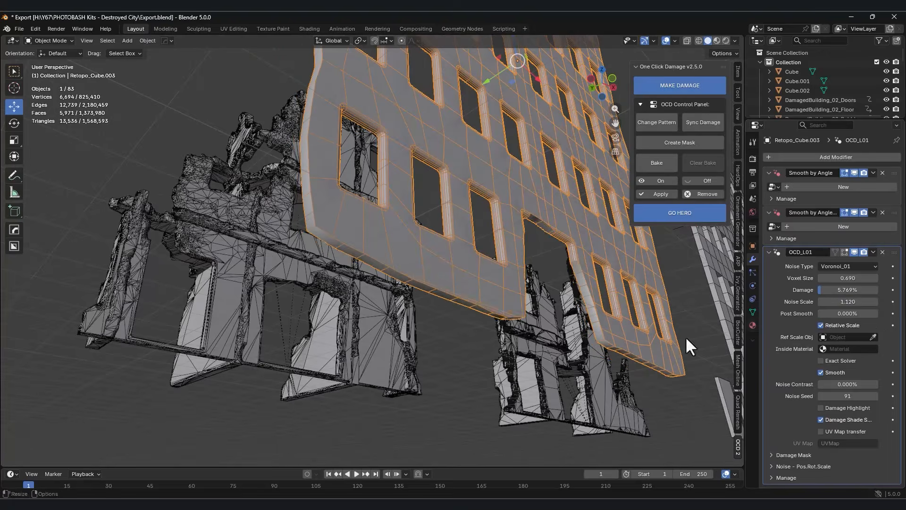
pyautogui.moveTo(632, 292); pyautogui.dragTo(511, 296, button='middle')
pyautogui.moveTo(833, 314); pyautogui.dragTo(824, 313)
pyautogui.moveTo(535, 383); pyautogui.dragTo(550, 411, button='middle')
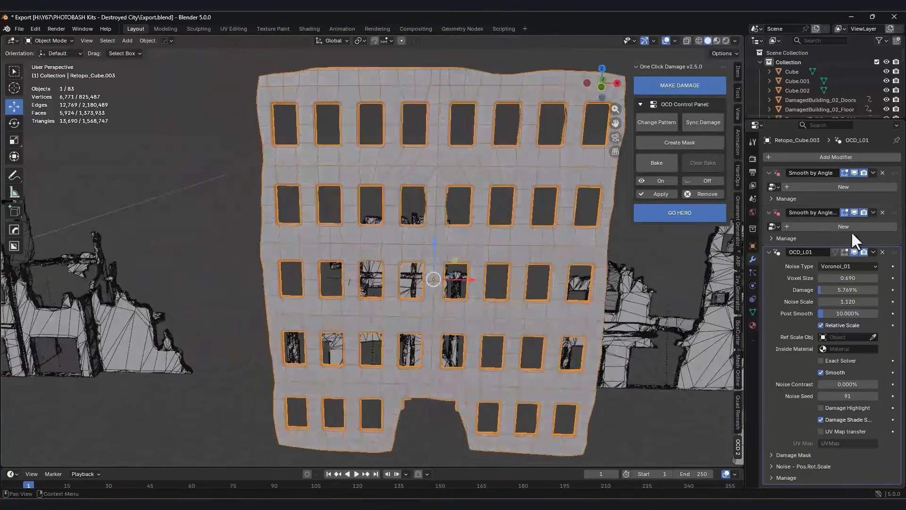
pyautogui.click(882, 252)
# Add a subdivision modifier to the five-floor wall and apply it to make the mesh denser
pyautogui.click(806, 158)
pyautogui.write('s')
pyautogui.click(738, 188)
pyautogui.moveTo(566, 273); pyautogui.dragTo(538, 283, button='middle')
pyautogui.click(829, 263)
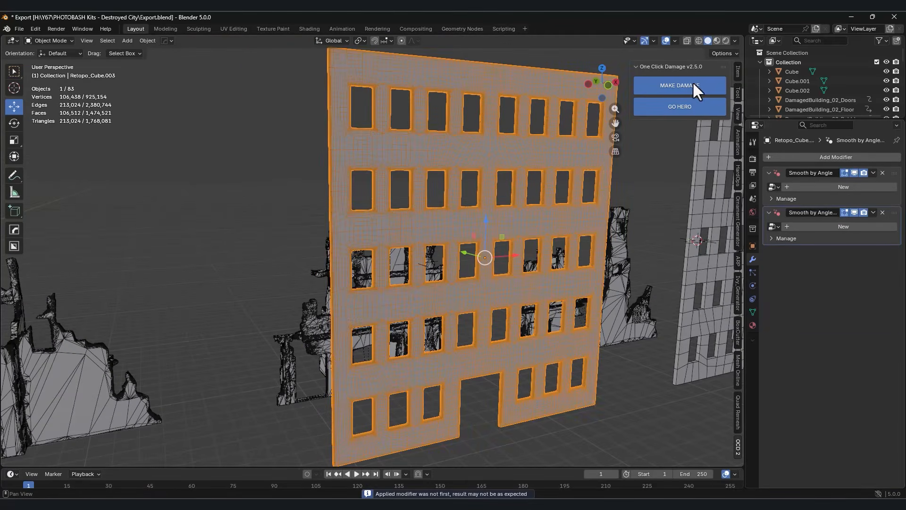
# Add One Click Damage to the subdivided wall with voxel size 0.900, damage 0% and noise type Noise_01
pyautogui.click(690, 84)
pyautogui.scroll(6, 453, 228)
pyautogui.keyDown('shift'); pyautogui.moveTo(426, 302); pyautogui.dragTo(427, 312, button='middle'); pyautogui.keyUp('shift')
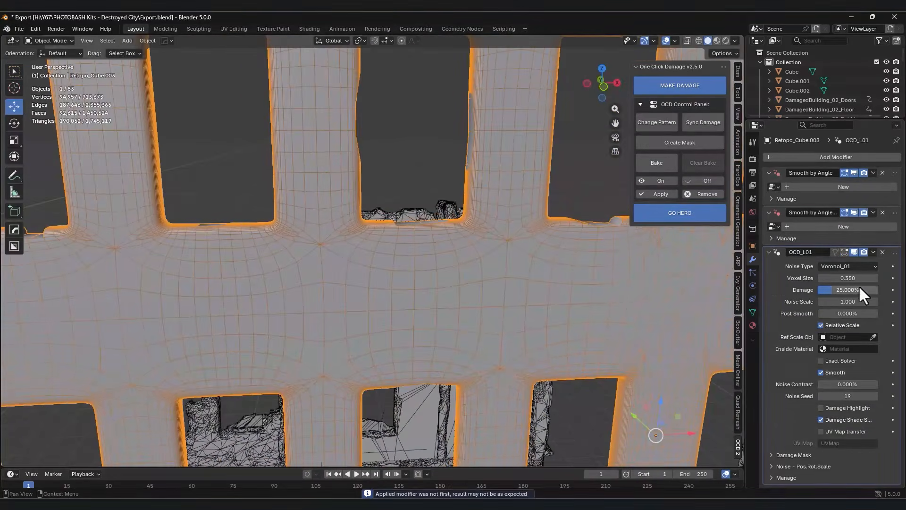
pyautogui.moveTo(848, 278); pyautogui.dragTo(821, 289)
pyautogui.scroll(-6, 375, 298)
pyautogui.click(839, 278)
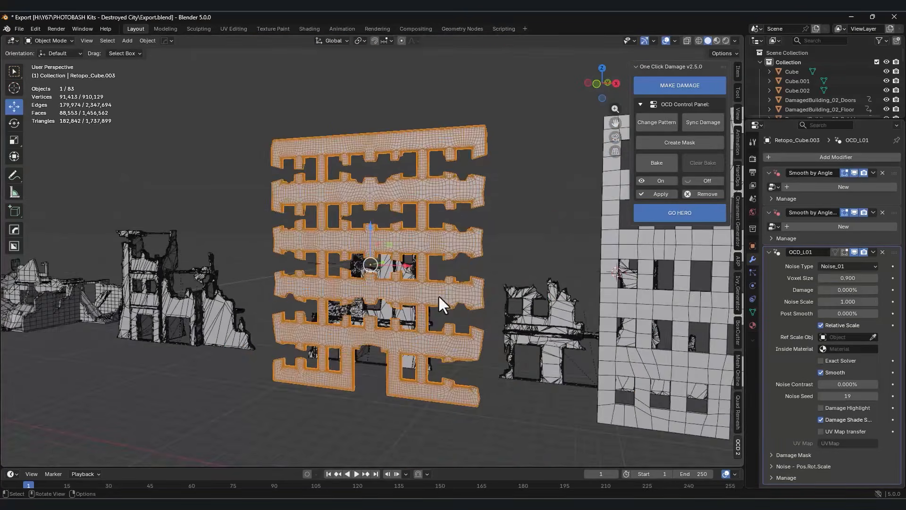
# Try the Noise_02 and Voronoi_02 noise types on the wall's damage, with noise scale 1.300 and a slight noise contrast
pyautogui.click(845, 266)
pyautogui.click(840, 289)
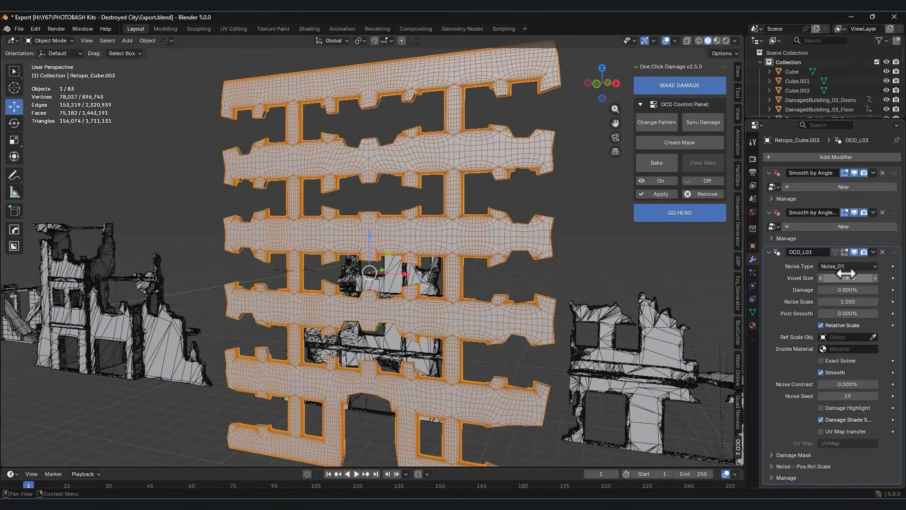
pyautogui.click(845, 266)
pyautogui.click(842, 307)
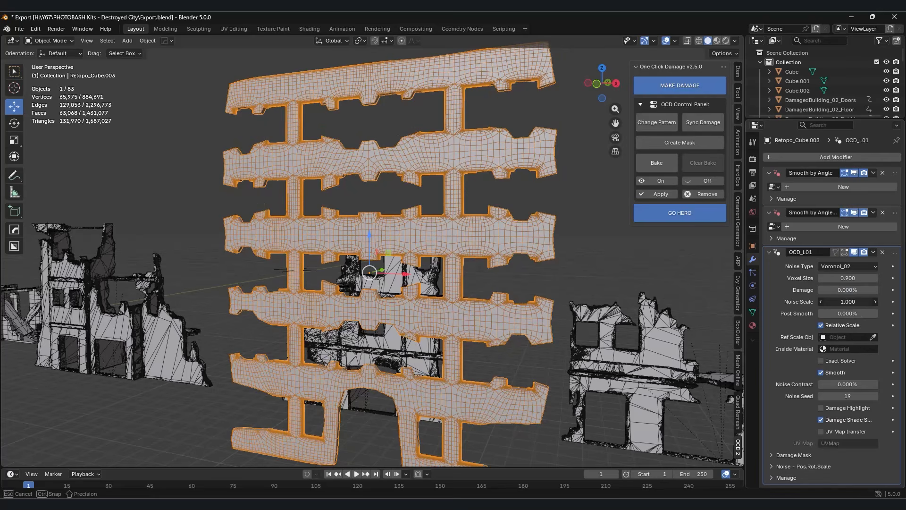
pyautogui.moveTo(845, 302); pyautogui.dragTo(820, 323)
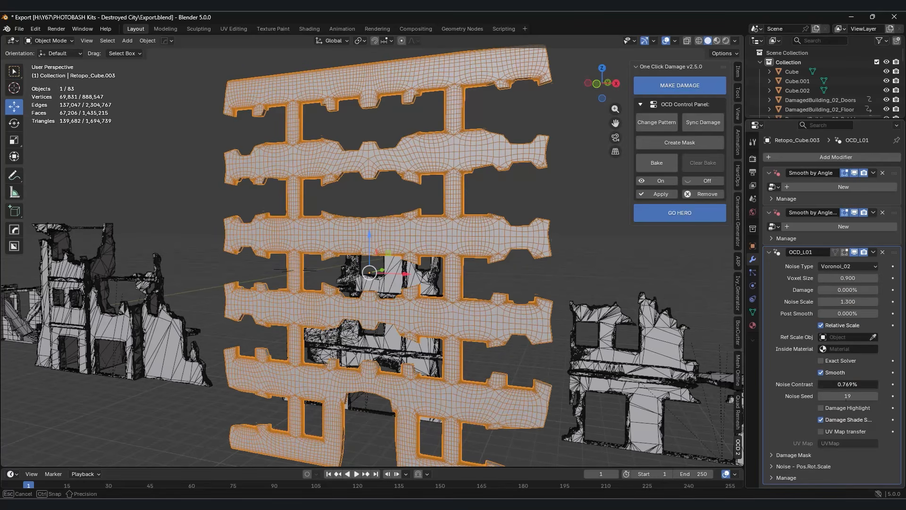
pyautogui.moveTo(369, 272); pyautogui.dragTo(319, 214, button='middle')
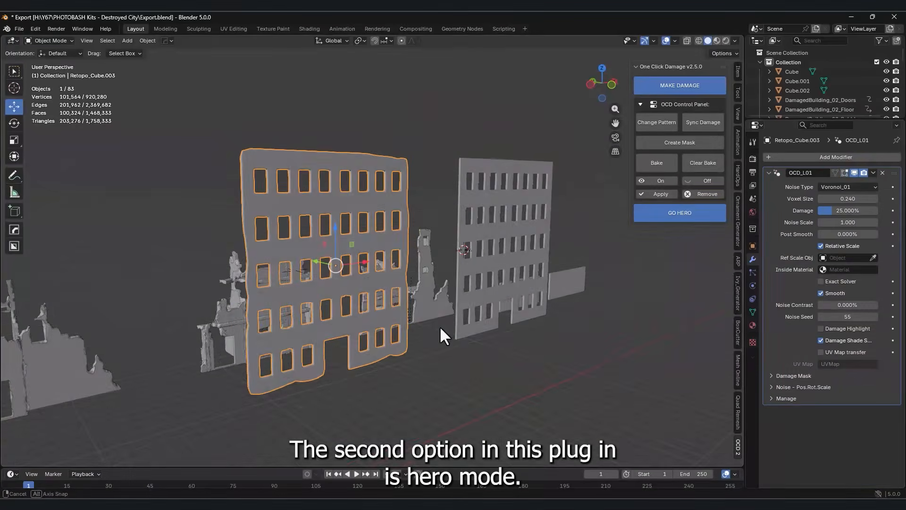
# Turn on Hero mode for the damaged five-floor wall
pyautogui.moveTo(439, 326); pyautogui.dragTo(425, 320, button='middle')
pyautogui.click(669, 209)
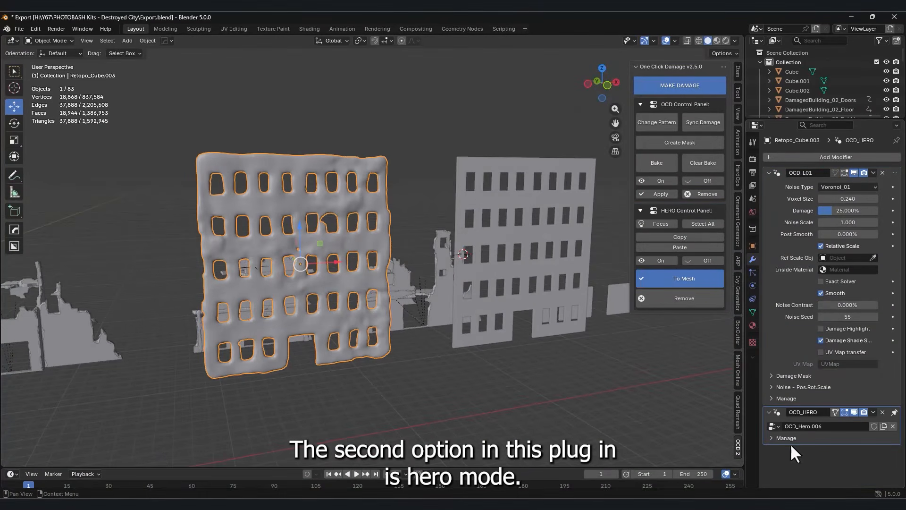
pyautogui.moveTo(444, 264); pyautogui.dragTo(472, 270, button='middle')
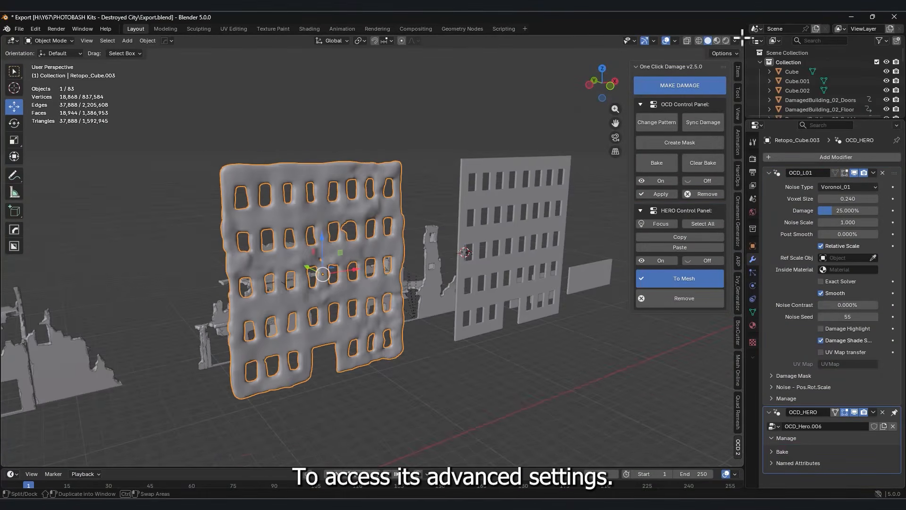
# Split the 3D view, open a Geometry Node Editor beside it and bring the Hero node tree into view
pyautogui.moveTo(742, 38); pyautogui.dragTo(330, 87)
pyautogui.click(340, 41)
pyautogui.click(375, 97)
pyautogui.moveTo(449, 142); pyautogui.dragTo(477, 331, button='middle')
pyautogui.scroll(-4, 477, 330)
pyautogui.moveTo(524, 217); pyautogui.dragTo(517, 259, button='middle')
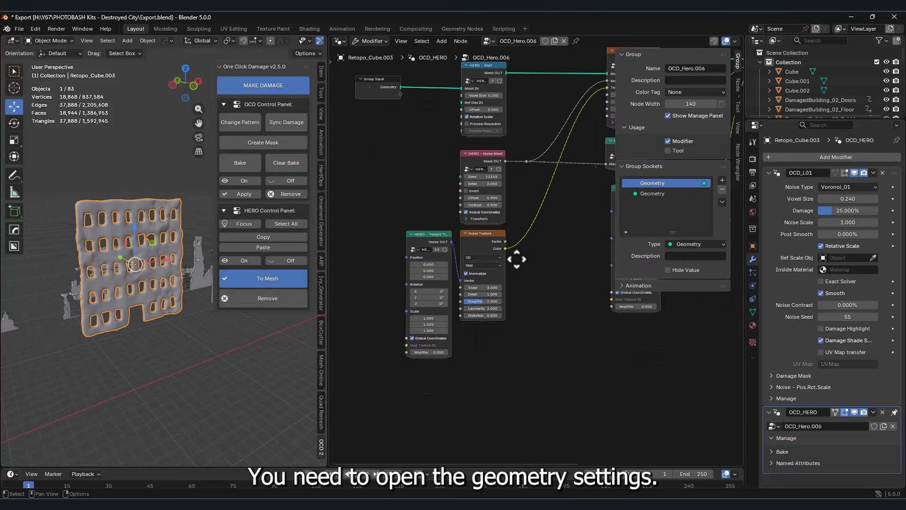
pyautogui.scroll(2, 526, 210)
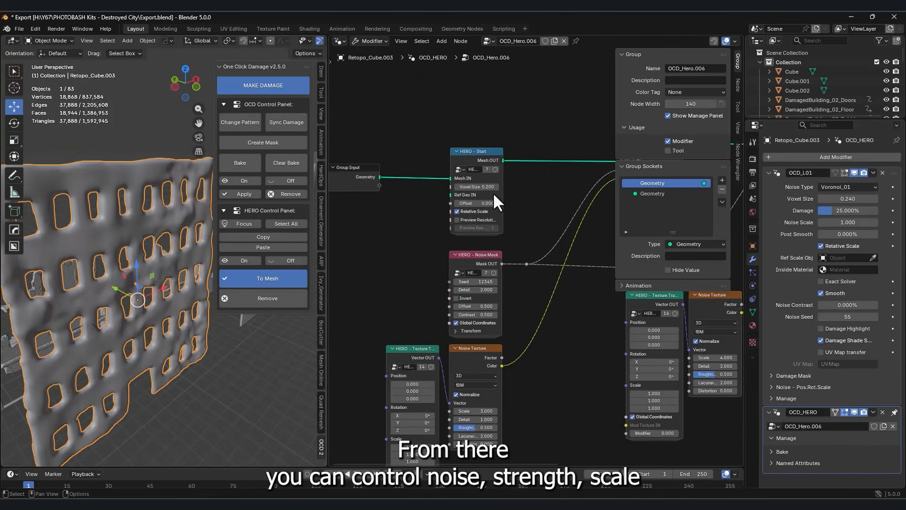
# Try voxel sizes 0.6 and 0.1 on the HERO Start node
pyautogui.moveTo(493, 192); pyautogui.dragTo(533, 186, button='middle')
pyautogui.click(519, 180)
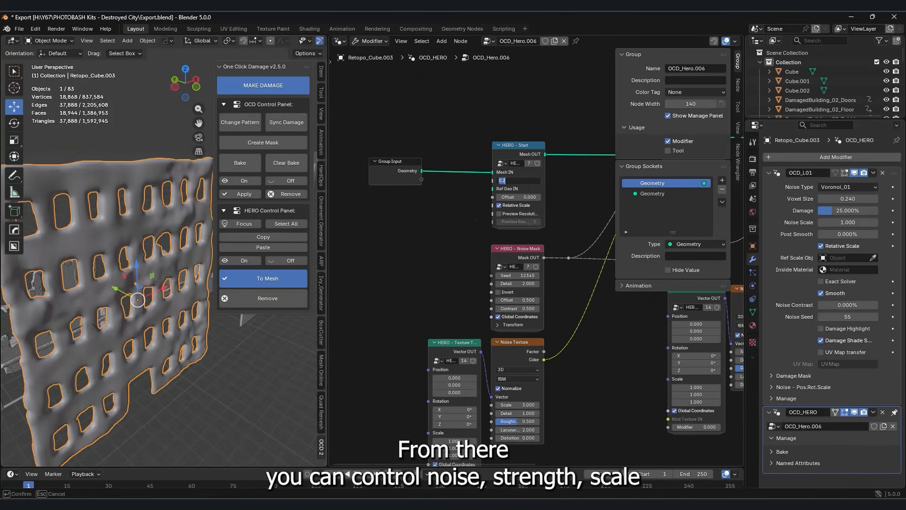
pyautogui.write('0.6')
pyautogui.press('Return')
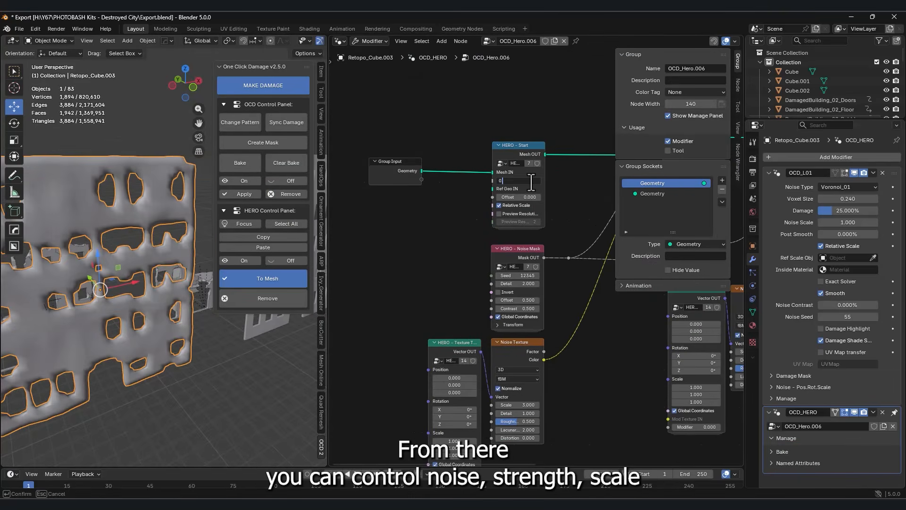
pyautogui.write('.1')
pyautogui.press('Return')
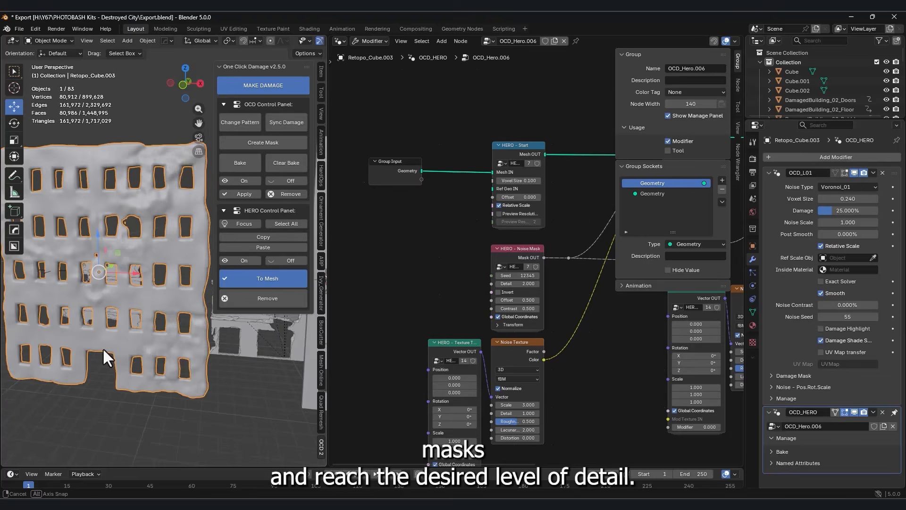
# Set the HERO Start node's voxel size to 0.05 and widen the 3D view to check the wall
pyautogui.moveTo(451, 272); pyautogui.dragTo(404, 263, button='middle')
pyautogui.click(487, 170)
pyautogui.scroll(3, 93, 299)
pyautogui.moveTo(168, 378); pyautogui.dragTo(160, 289, button='middle')
pyautogui.scroll(-4, 131, 290)
pyautogui.moveTo(327, 293); pyautogui.dragTo(467, 304)
pyautogui.scroll(-4, 325, 306)
pyautogui.moveTo(326, 307); pyautogui.dragTo(352, 302, button='middle')
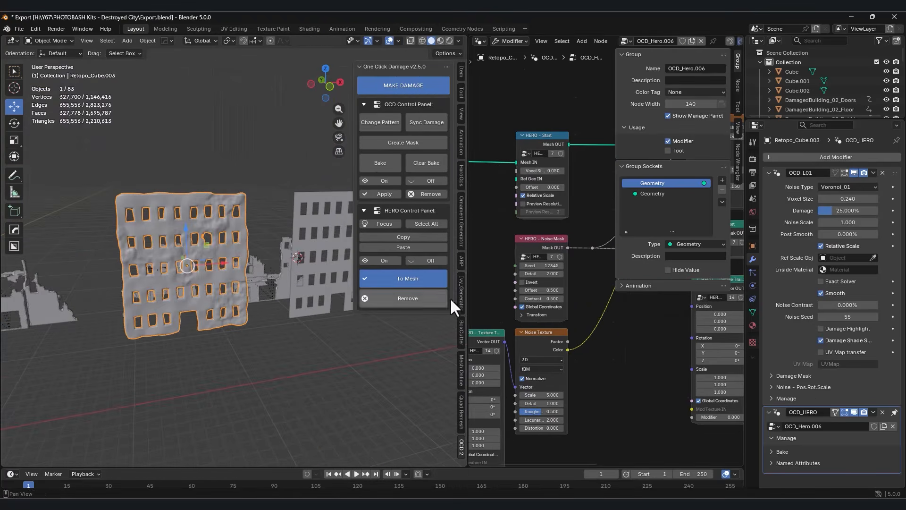
# Enlarge the node editor again and set the HERO Noise Mask's detail to 6
pyautogui.moveTo(467, 297); pyautogui.dragTo(344, 293)
pyautogui.moveTo(453, 266); pyautogui.dragTo(448, 240, button='middle')
pyautogui.scroll(3, 448, 240)
pyautogui.moveTo(510, 266); pyautogui.dragTo(529, 261, button='middle')
pyautogui.click(498, 239)
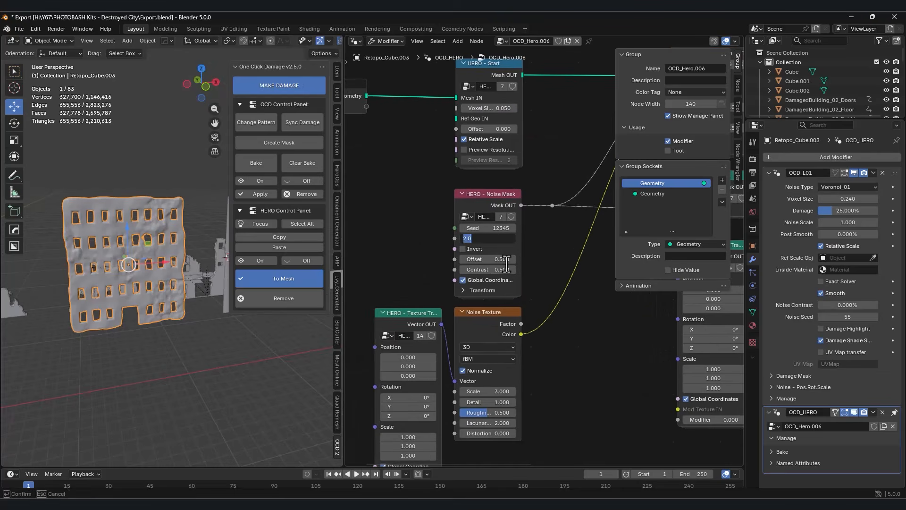
pyautogui.moveTo(148, 362); pyautogui.dragTo(154, 264, button='middle')
pyautogui.scroll(5, 154, 263)
pyautogui.scroll(-4, 163, 222)
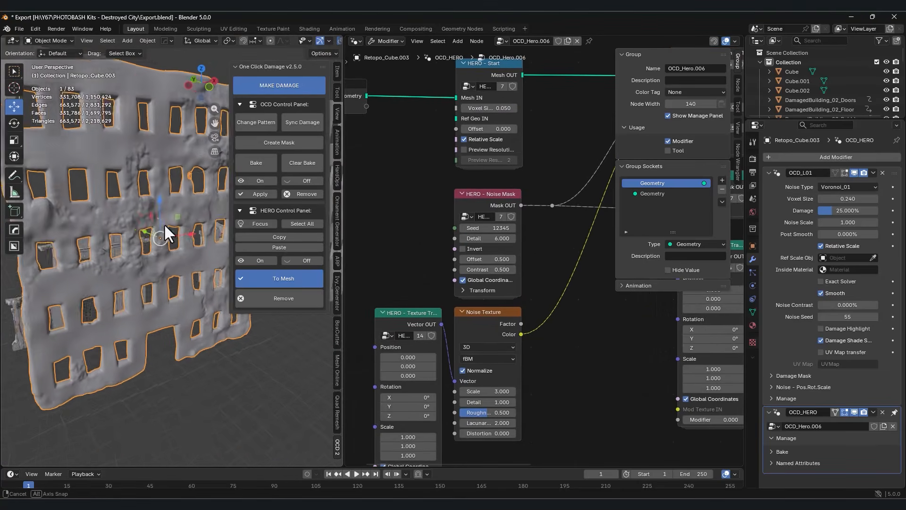
# Examine the masked noise damage on the wall surface up close and from a distance
pyautogui.hotkey('alt', 'v')
pyautogui.moveTo(164, 222); pyautogui.dragTo(128, 244, button='middle')
pyautogui.click(142, 220)
pyautogui.scroll(5, 144, 231)
pyautogui.scroll(-5, 144, 239)
pyautogui.hotkey('alt', 'v')
pyautogui.click(143, 242)
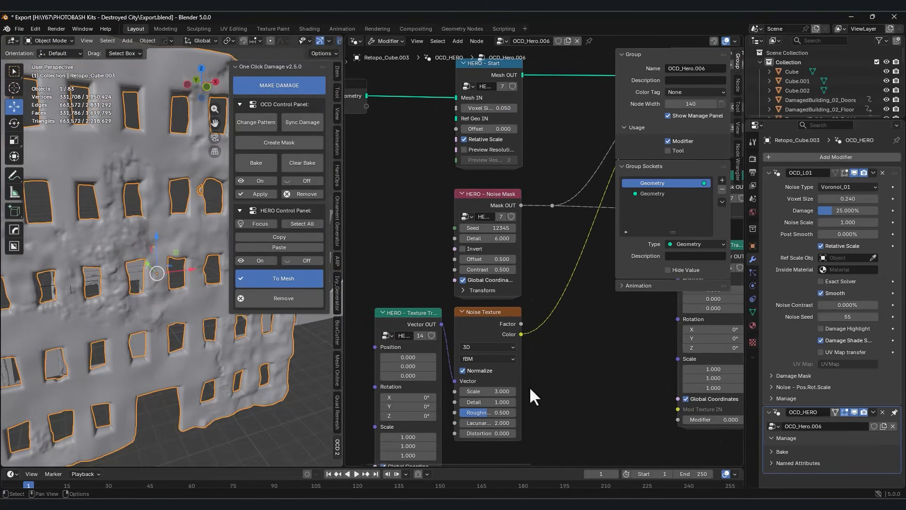
# Set the scale of the first Noise Texture node, below the HERO Noise Mask, to 10
pyautogui.moveTo(528, 386); pyautogui.dragTo(542, 319, button='middle')
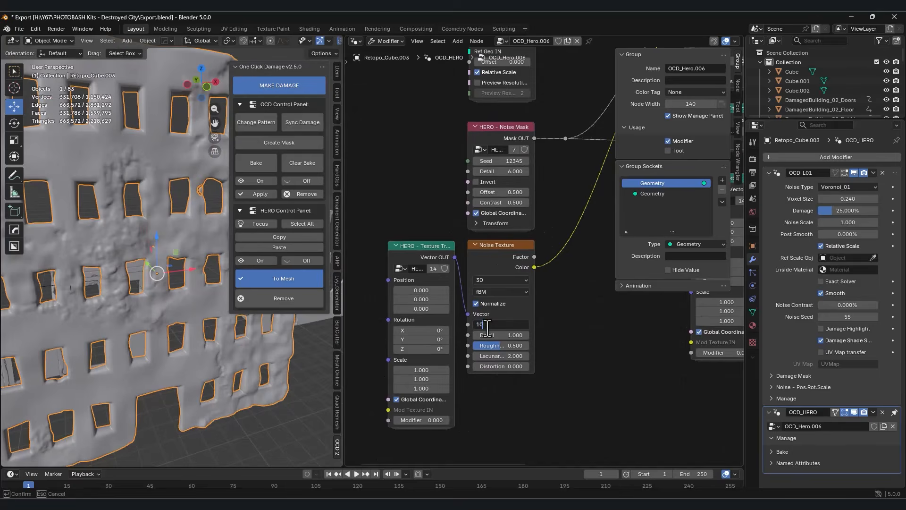
pyautogui.press('Return')
pyautogui.scroll(-4, 140, 278)
pyautogui.scroll(3, 128, 276)
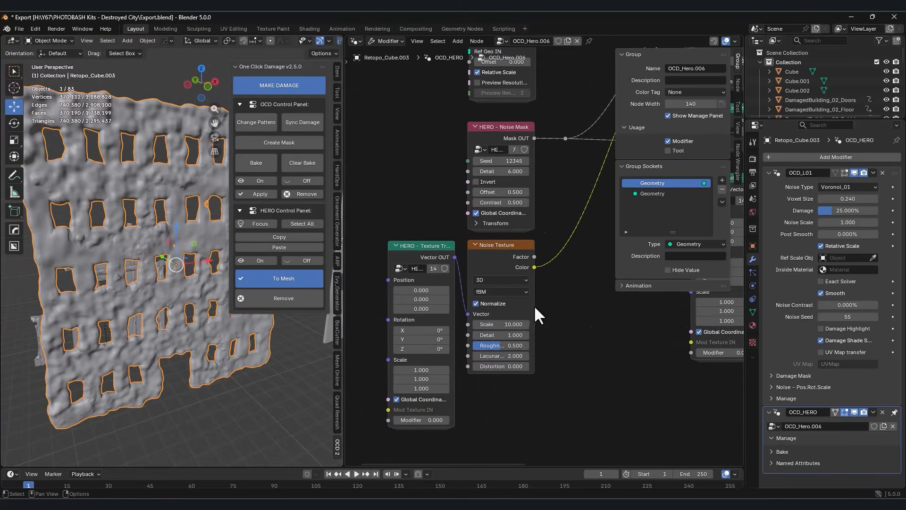
pyautogui.scroll(-2, 565, 314)
# Change the scale on the first HERO Texture Transform node and check the resulting surface noise on the wall
pyautogui.moveTo(568, 320)
pyautogui.mouseDown(button='middle')
pyautogui.moveTo(520, 329)
pyautogui.moveTo(556, 320)
pyautogui.mouseUp(button='middle')
pyautogui.moveTo(397, 371); pyautogui.dragTo(398, 370)
pyautogui.press('Return')
pyautogui.moveTo(254, 355); pyautogui.dragTo(110, 282, button='middle')
pyautogui.scroll(4, 121, 257)
pyautogui.scroll(-6, 123, 250)
pyautogui.scroll(2, 128, 238)
# Try scales 10 and 20 on the second Noise Texture node and return its scale to 4
pyautogui.moveTo(589, 265); pyautogui.dragTo(528, 306, button='middle')
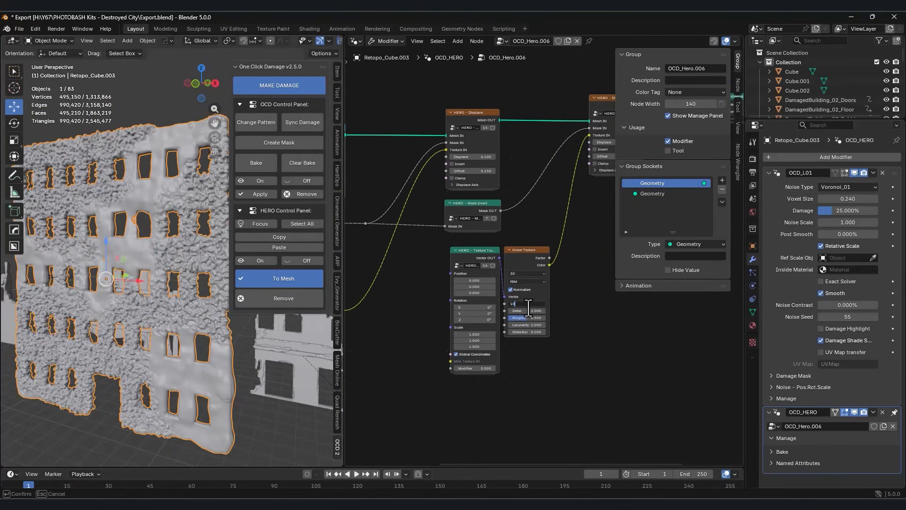
pyautogui.press('Return')
pyautogui.moveTo(119, 275); pyautogui.dragTo(120, 250, button='middle')
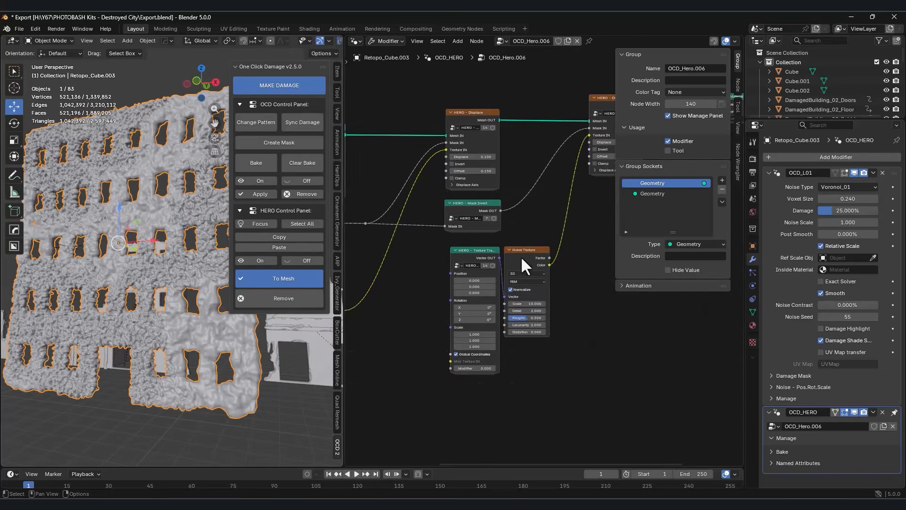
pyautogui.moveTo(519, 255); pyautogui.dragTo(510, 269, button='middle')
pyautogui.scroll(3, 509, 269)
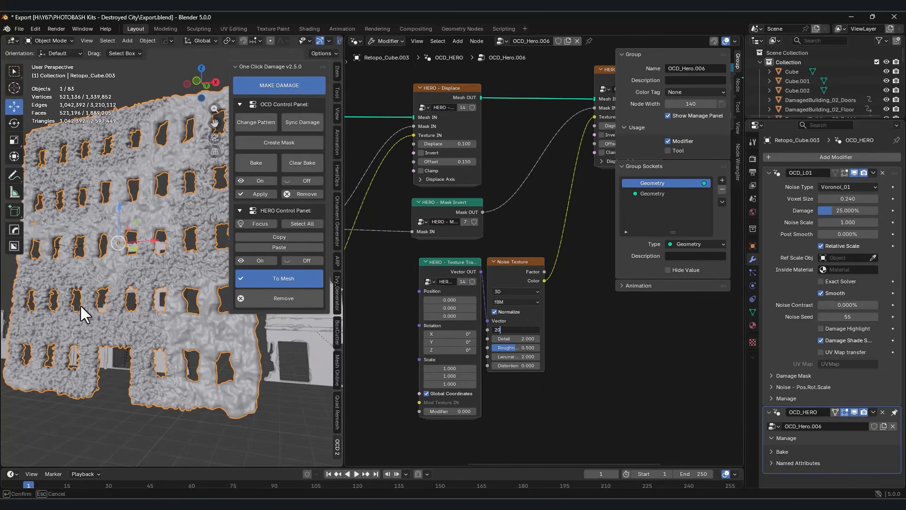
pyautogui.press('Return')
pyautogui.moveTo(80, 304); pyautogui.dragTo(137, 301, button='middle')
pyautogui.moveTo(326, 330); pyautogui.dragTo(276, 341, button='middle')
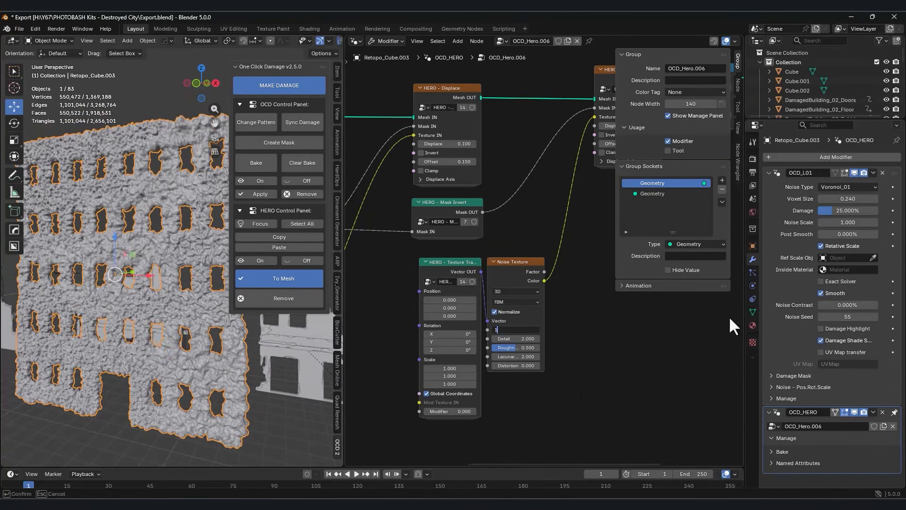
pyautogui.press('Return')
pyautogui.press('Return')
# Set the displacement strength of the first HERO Displace node to 0.4
pyautogui.moveTo(474, 167); pyautogui.dragTo(532, 222, button='middle')
pyautogui.moveTo(447, 249); pyautogui.dragTo(458, 255, button='middle')
pyautogui.doubleClick(519, 207)
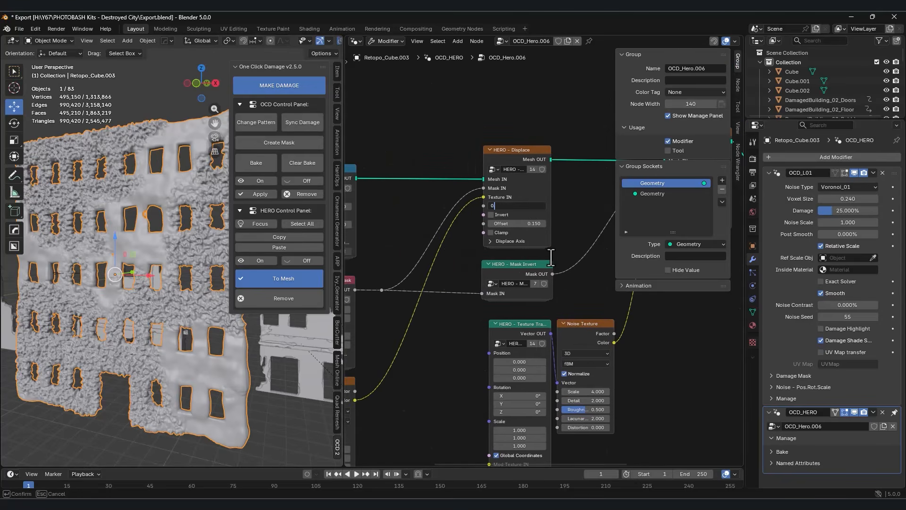
pyautogui.write('0.4')
pyautogui.press('Return')
pyautogui.moveTo(101, 288); pyautogui.dragTo(132, 299, button='middle')
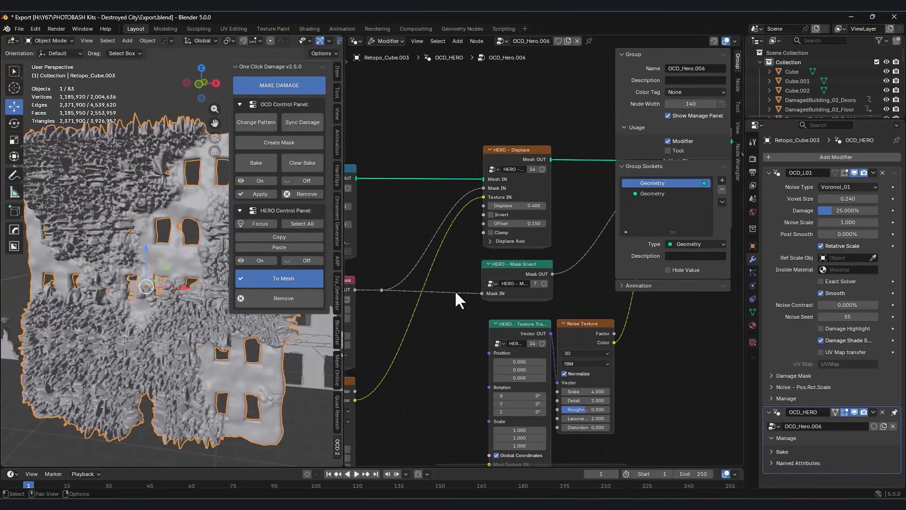
# Set the displacement strength of the second HERO Displace node, before HERO End, to 0.5
pyautogui.moveTo(470, 259); pyautogui.dragTo(568, 281, button='middle')
pyautogui.moveTo(484, 255); pyautogui.dragTo(351, 265, button='middle')
pyautogui.moveTo(513, 267); pyautogui.dragTo(496, 272, button='middle')
pyautogui.scroll(4, 172, 251)
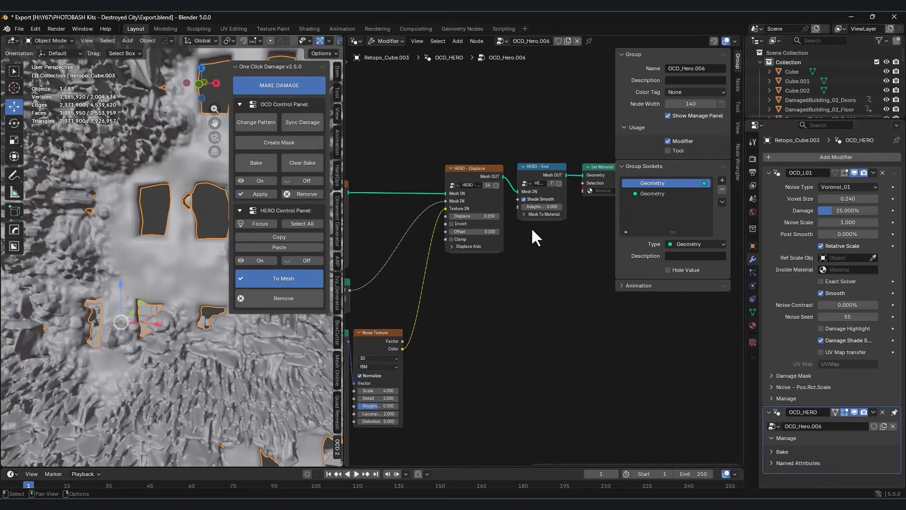
pyautogui.press('Return')
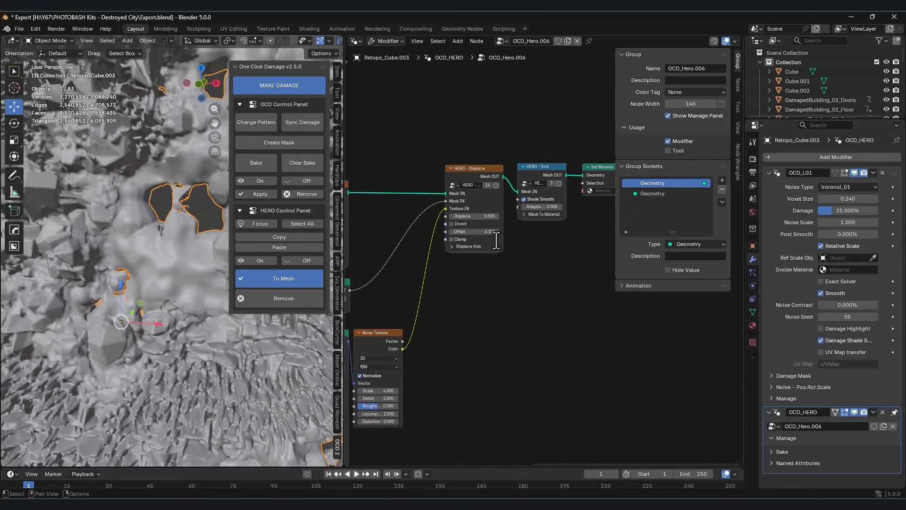
# Remove the current HERO setup from the wall and generate a fresh one
pyautogui.scroll(-7, 122, 264)
pyautogui.moveTo(106, 262)
pyautogui.mouseDown(button='middle')
pyautogui.moveTo(128, 269)
pyautogui.moveTo(159, 254)
pyautogui.moveTo(110, 257)
pyautogui.mouseUp(button='middle')
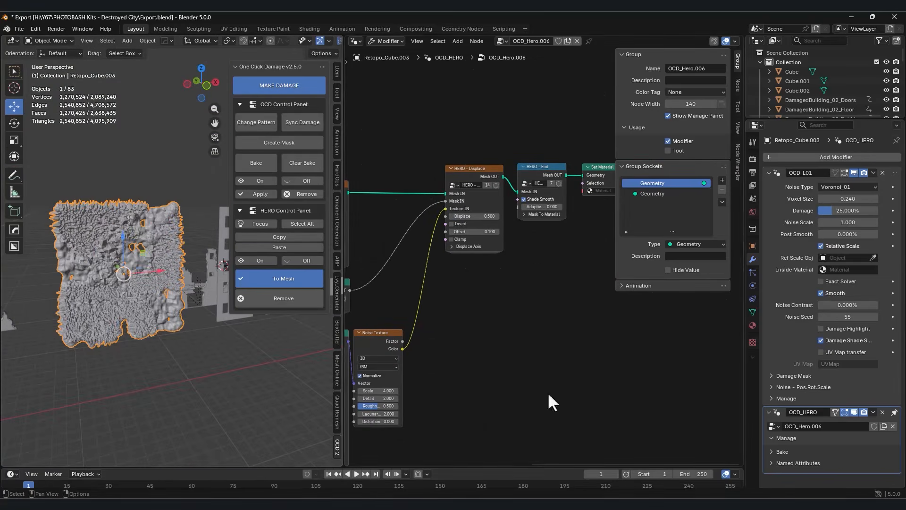
pyautogui.click(285, 298)
pyautogui.click(282, 212)
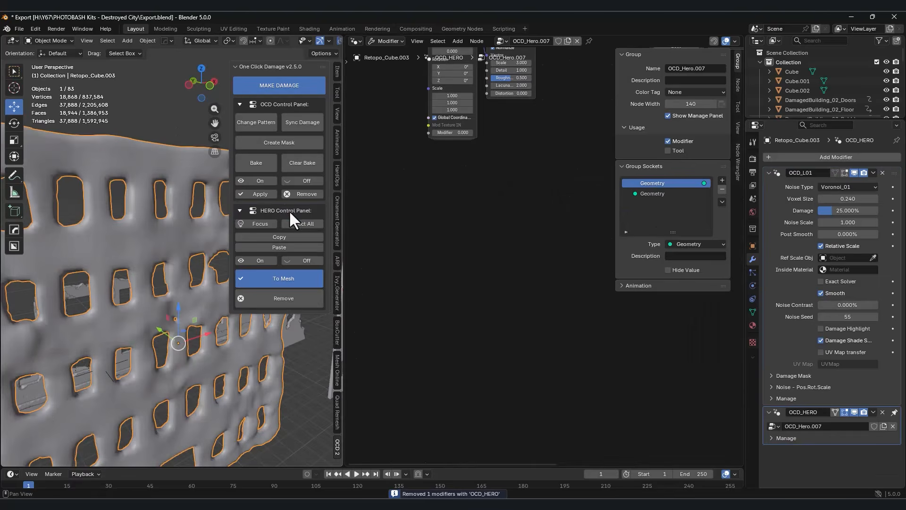
# Set the scale of the first Noise Texture node in the new HERO setup to 40 and check the whole wall
pyautogui.scroll(2, 504, 330)
pyautogui.click(503, 362)
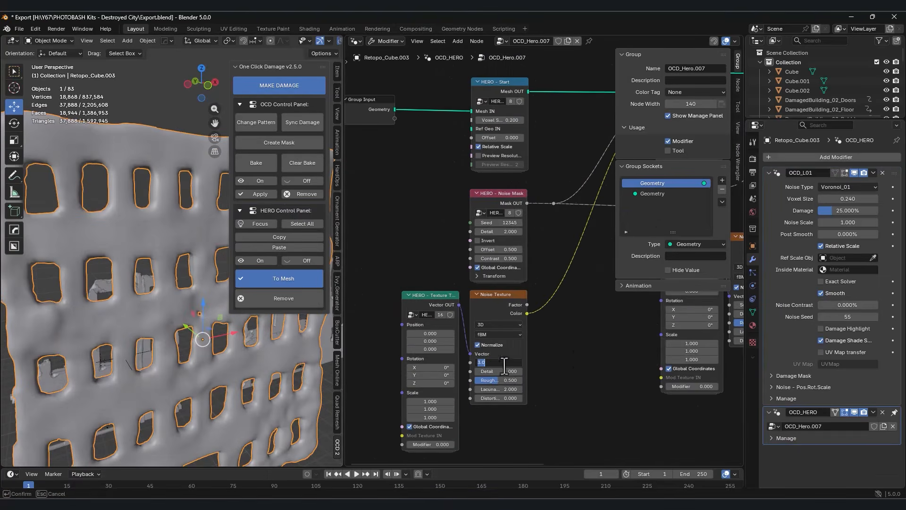
pyautogui.press('Return')
pyautogui.click(510, 362)
pyautogui.write('4')
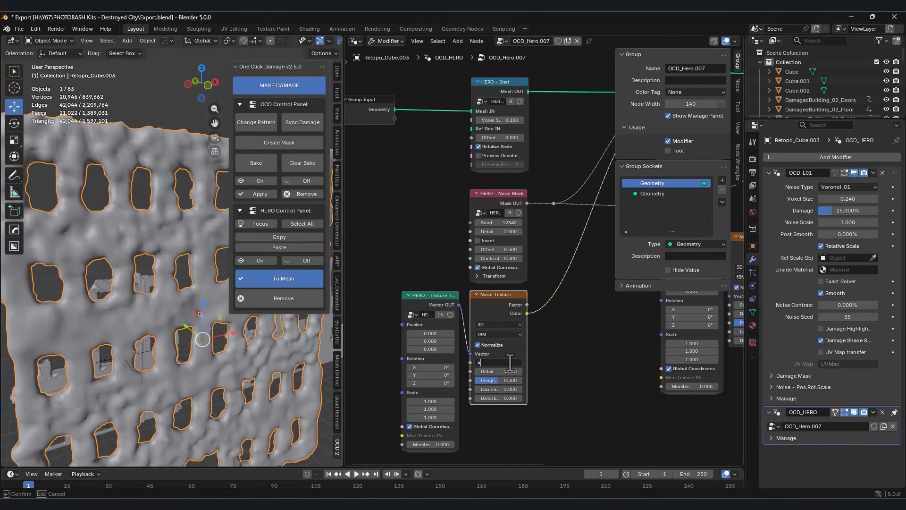
pyautogui.write('0')
pyautogui.press('Return')
pyautogui.scroll(-5, 118, 309)
pyautogui.moveTo(118, 309); pyautogui.dragTo(85, 298, button='middle')
pyautogui.scroll(-4, 212, 273)
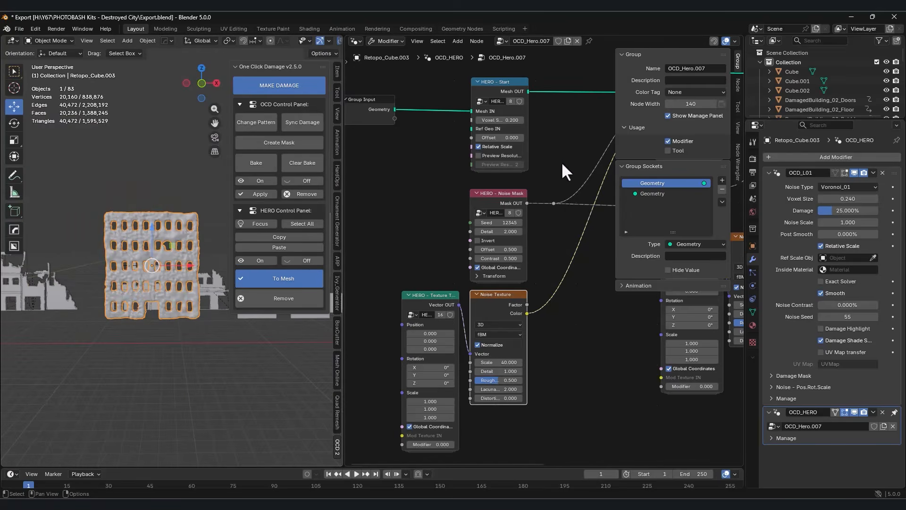
pyautogui.moveTo(525, 187); pyautogui.dragTo(509, 219, button='middle')
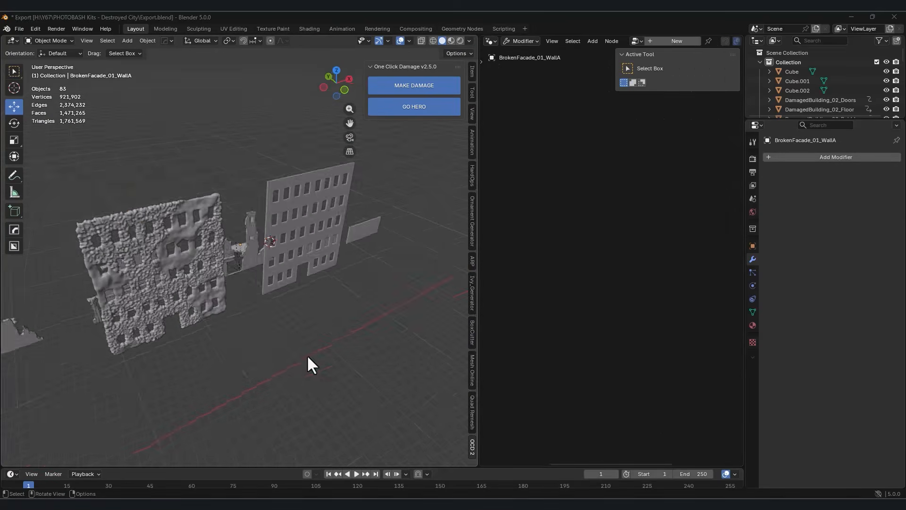
# Add a cube and move it into the open space beside the five-floor building wall
pyautogui.hotkey('shift', 'a')
pyautogui.moveTo(213, 277)
pyautogui.click(319, 295)
pyautogui.scroll(6, 297, 288)
pyautogui.press('g')
pyautogui.click(292, 226)
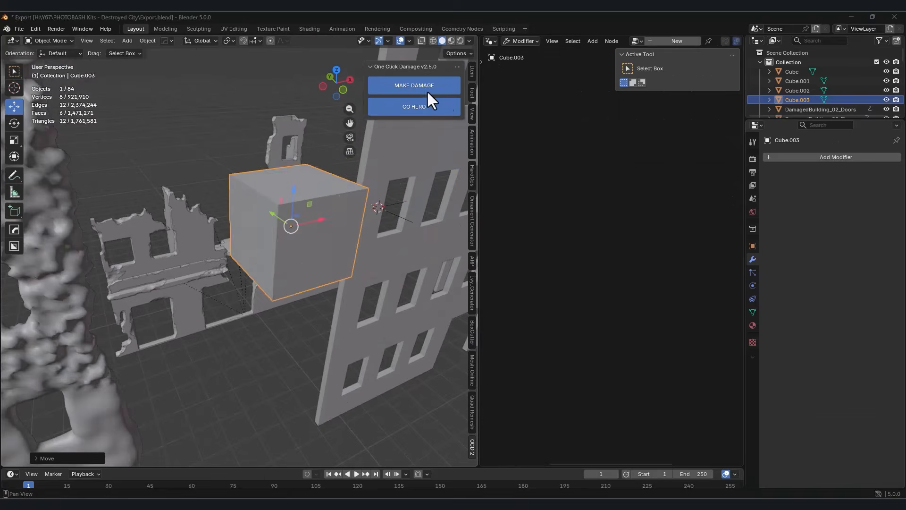
# Damage the cube with voxel size 0.63, damage 21.154% and noise scale 2.15, and add HERO mode to it
pyautogui.click(426, 90)
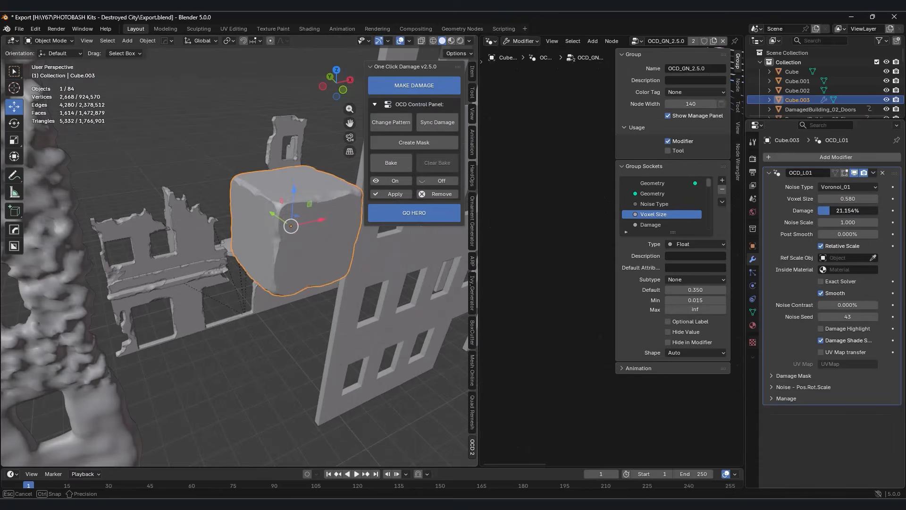
pyautogui.click(417, 213)
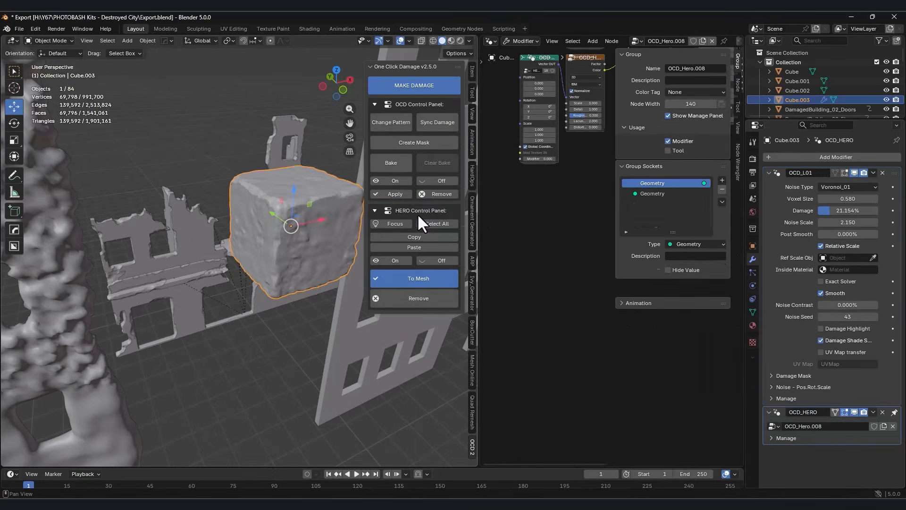
pyautogui.moveTo(302, 235); pyautogui.dragTo(217, 264, button='middle')
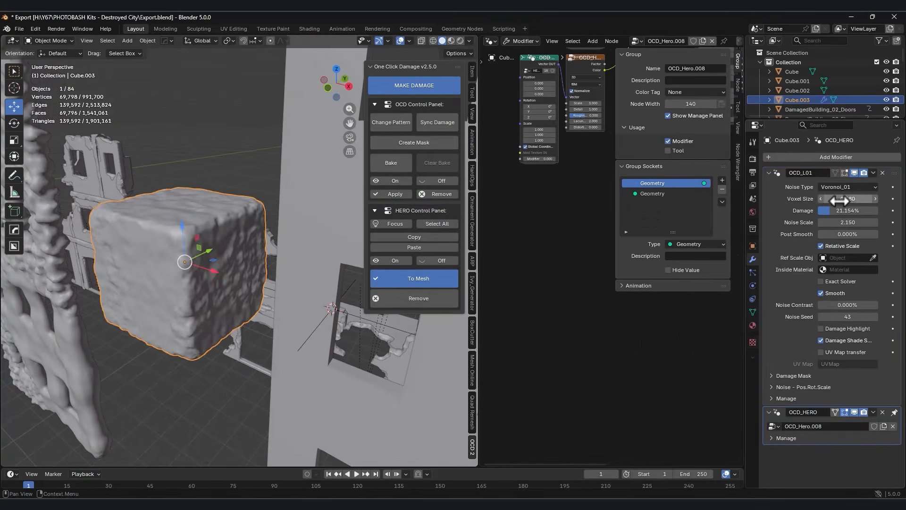
pyautogui.moveTo(847, 198); pyautogui.dragTo(834, 198)
# Set the cube's HERO Start voxel size to 0.1 and the HERO Noise Mask detail to 4
pyautogui.moveTo(528, 181); pyautogui.dragTo(491, 364, button='middle')
pyautogui.scroll(4, 574, 163)
pyautogui.moveTo(574, 162); pyautogui.dragTo(586, 228, button='middle')
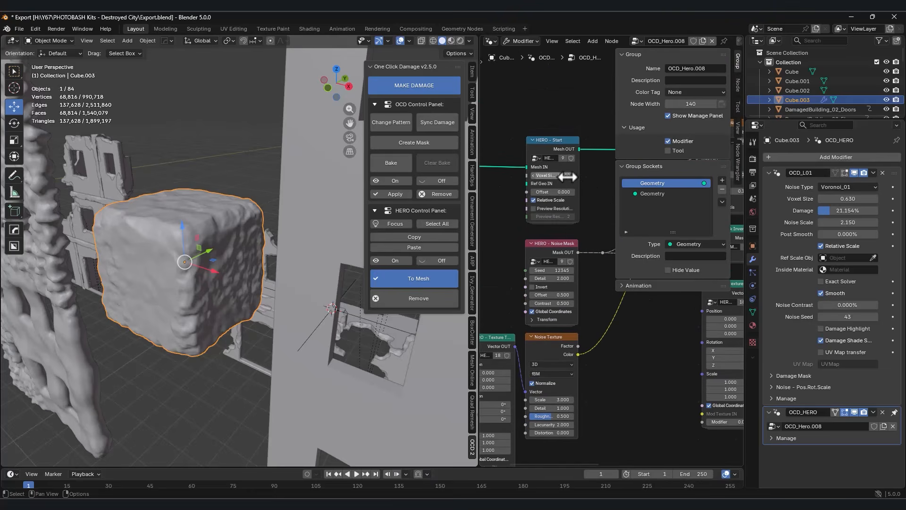
pyautogui.moveTo(478, 257); pyautogui.dragTo(351, 264)
pyautogui.moveTo(505, 294); pyautogui.dragTo(493, 253, button='middle')
pyautogui.click(486, 237)
pyautogui.write('4')
pyautogui.press('Return')
pyautogui.moveTo(134, 291); pyautogui.dragTo(117, 288, button='middle')
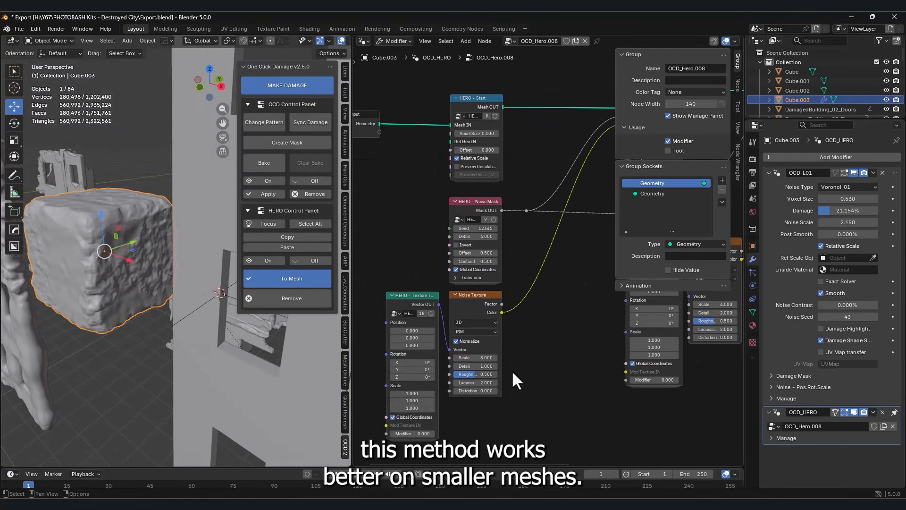
pyautogui.moveTo(513, 370); pyautogui.dragTo(522, 349, button='middle')
pyautogui.moveTo(142, 306); pyautogui.dragTo(161, 257, button='middle')
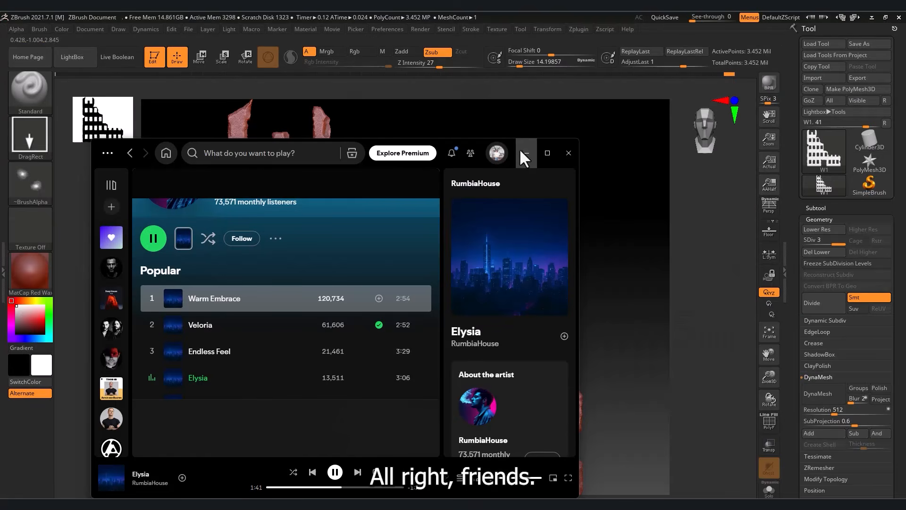
# In ZBrush, minimize the music player and examine the cracks and chipped window edges on the sculpted wall from several angles
pyautogui.click(524, 153)
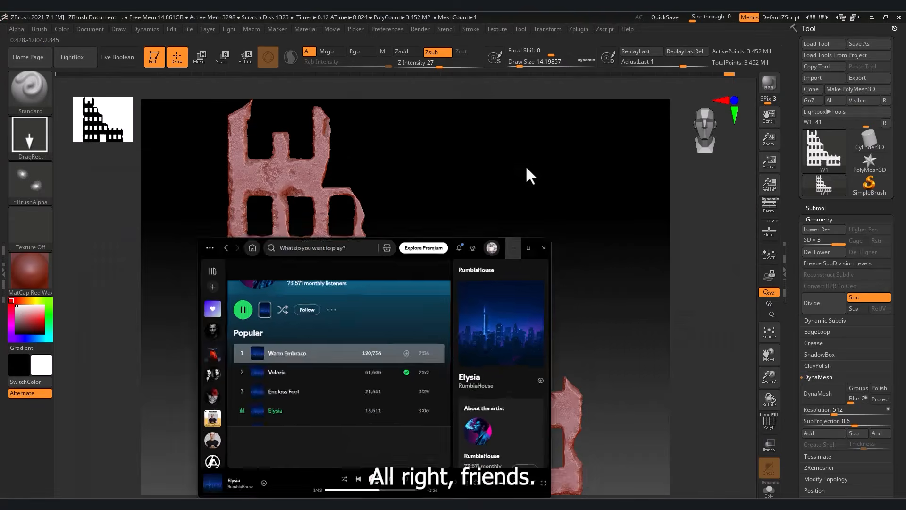
pyautogui.moveTo(583, 305); pyautogui.dragTo(588, 285)
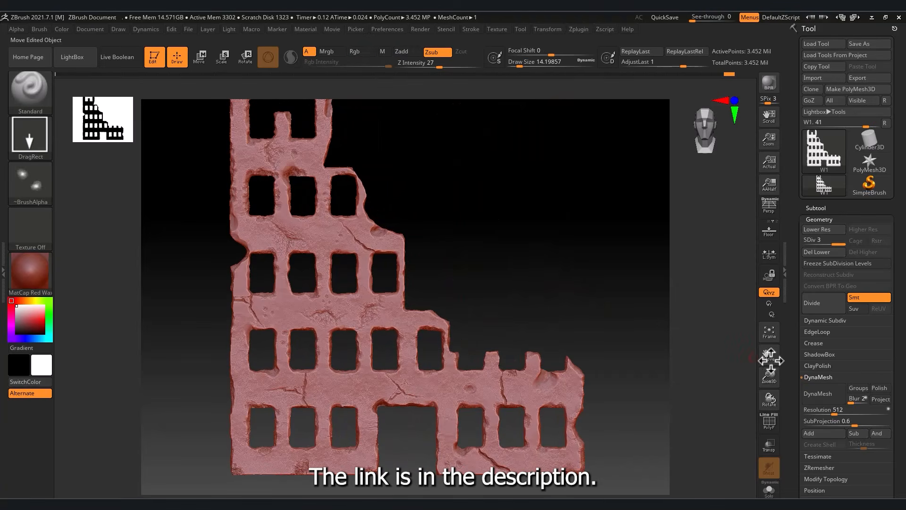
pyautogui.moveTo(771, 361); pyautogui.dragTo(775, 342)
pyautogui.moveTo(772, 378); pyautogui.dragTo(781, 453)
pyautogui.moveTo(550, 268); pyautogui.dragTo(528, 303)
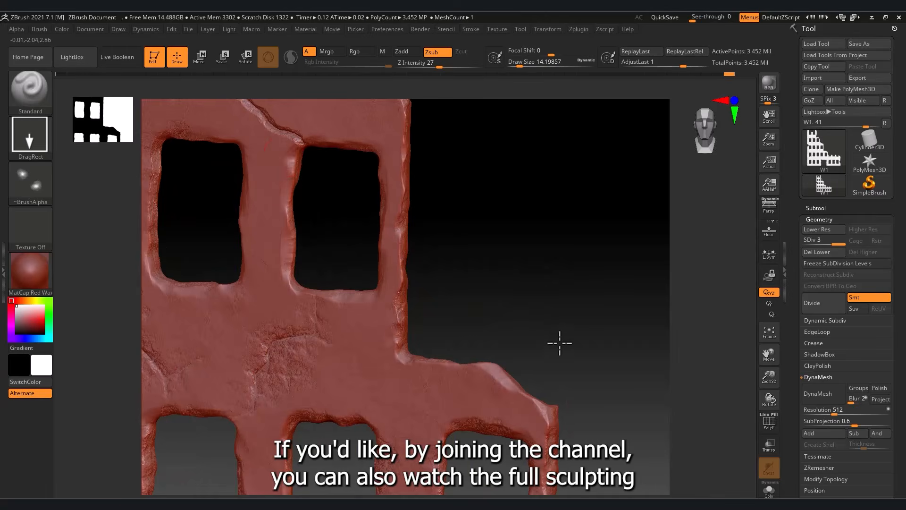
pyautogui.moveTo(559, 343); pyautogui.dragTo(527, 346)
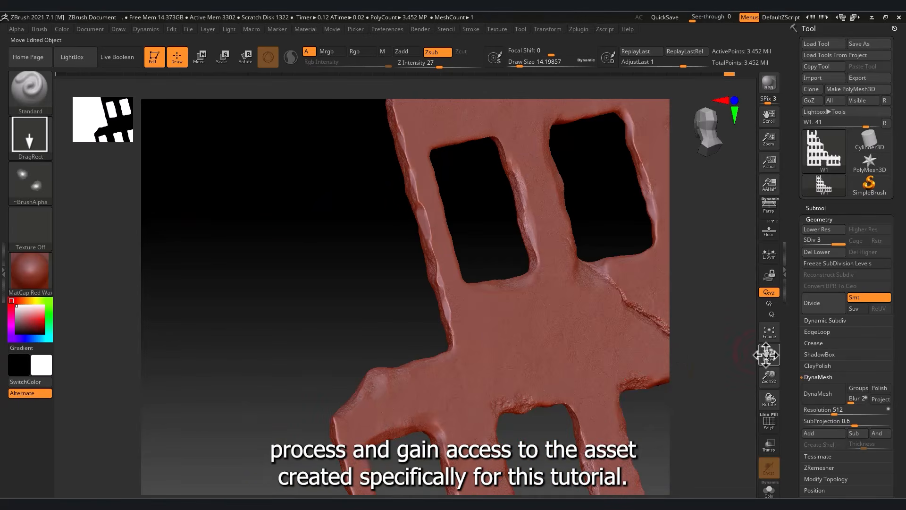
pyautogui.moveTo(766, 354); pyautogui.dragTo(525, 301)
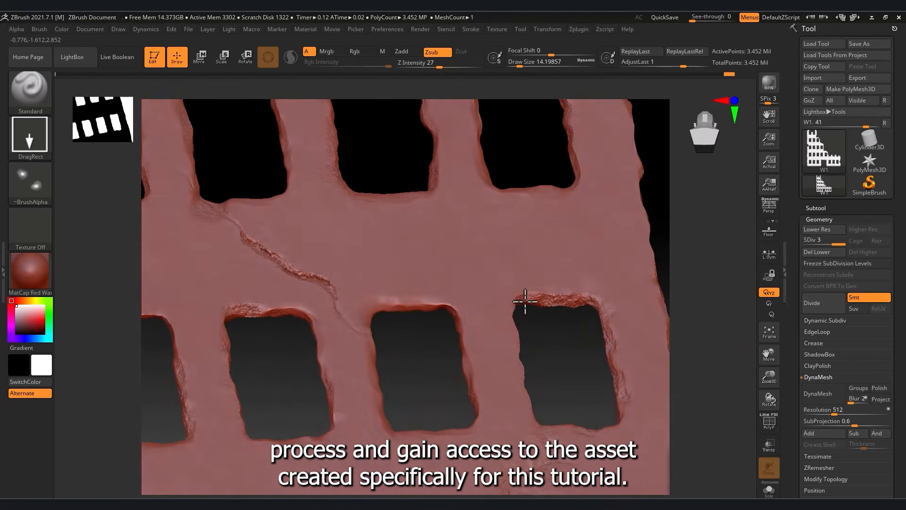
pyautogui.moveTo(434, 377); pyautogui.dragTo(437, 420)
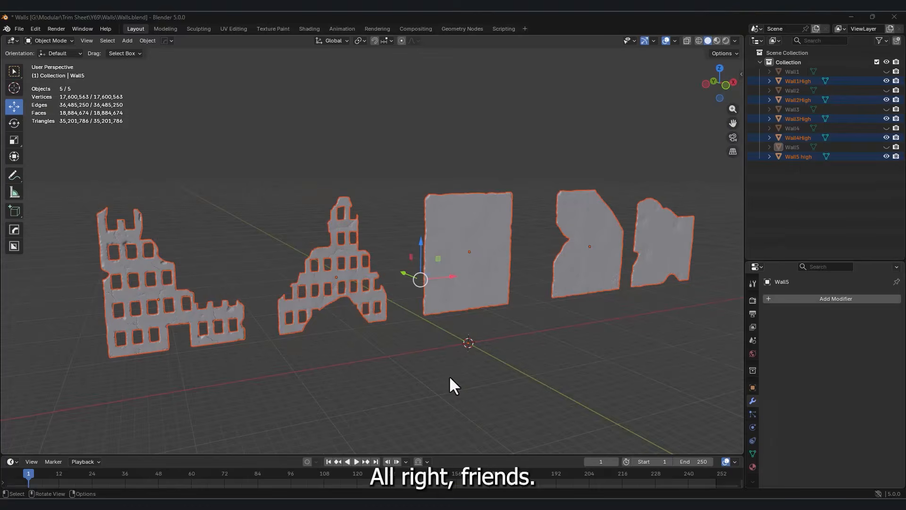
# In Blender, inspect the five selected high-poly walls and delete them
pyautogui.moveTo(449, 375); pyautogui.dragTo(395, 366, button='middle')
pyautogui.scroll(-2, 440, 352)
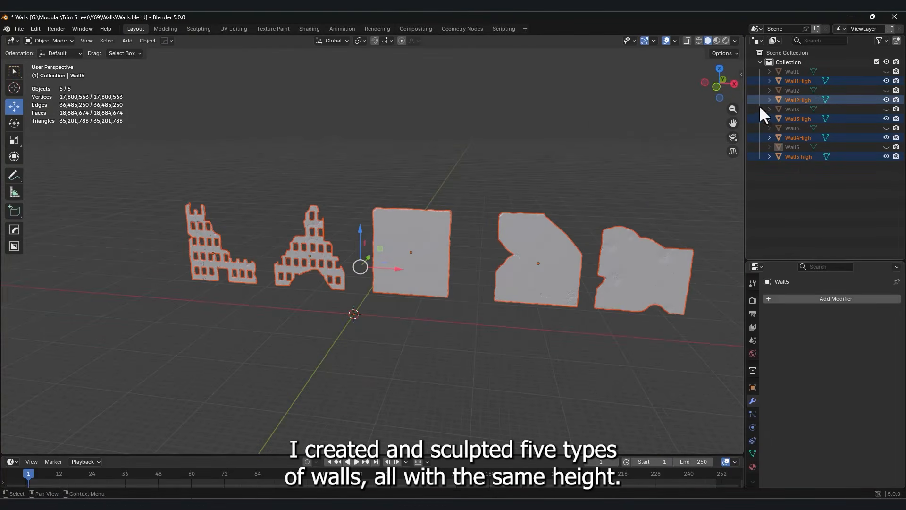
pyautogui.moveTo(618, 248); pyautogui.dragTo(642, 241, button='middle')
pyautogui.press('Delete')
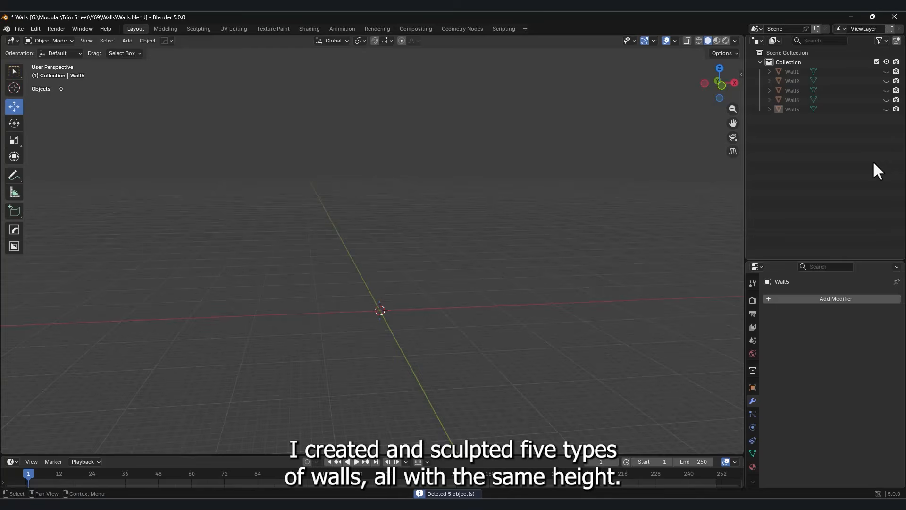
# Unhide the low-poly walls Wall1 to Wall5 and view them together
pyautogui.click(886, 72)
pyautogui.click(886, 81)
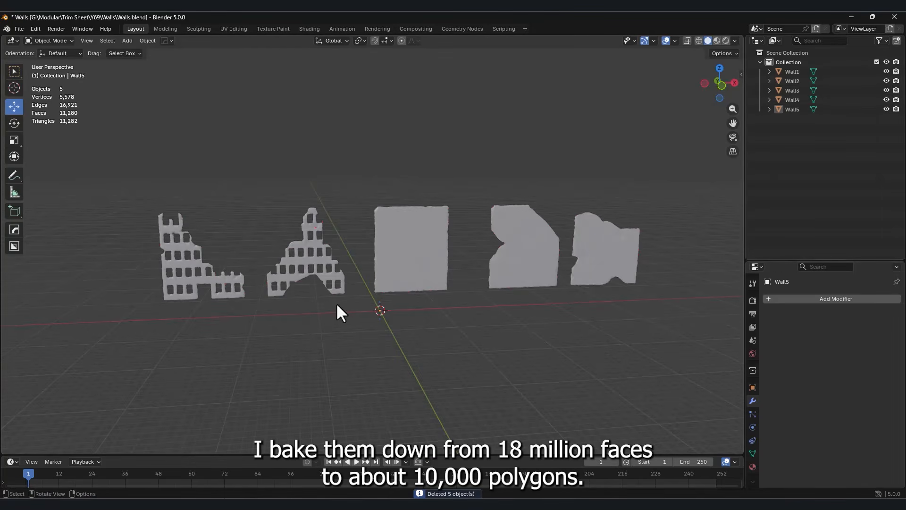
pyautogui.moveTo(340, 312); pyautogui.dragTo(117, 201, button='middle')
pyautogui.moveTo(77, 119); pyautogui.dragTo(290, 291, button='middle')
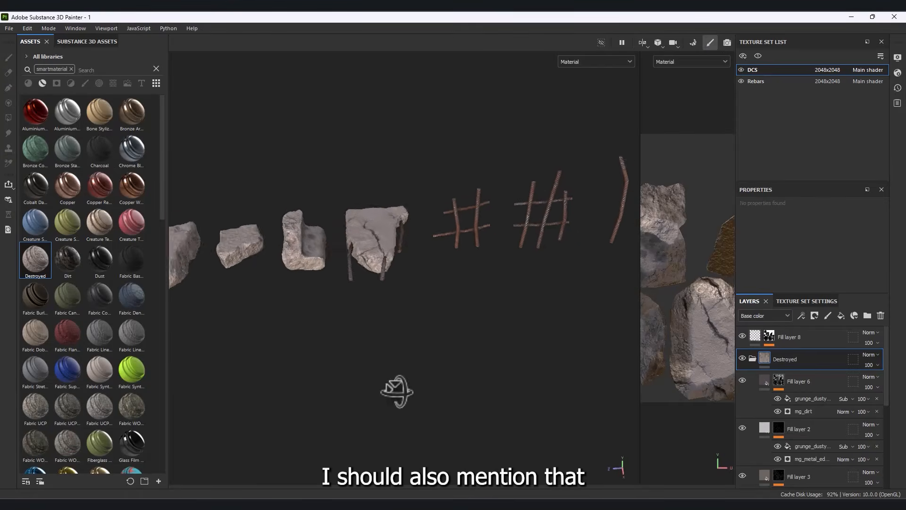
# In Substance 3D Painter, open the export of the Destroyed smart material and cancel at the folder choice
pyautogui.moveTo(396, 388)
pyautogui.keyDown('alt'); pyautogui.mouseDown()
pyautogui.moveTo(445, 353)
pyautogui.moveTo(349, 248)
pyautogui.moveTo(415, 261)
pyautogui.mouseUp(); pyautogui.keyUp('alt')
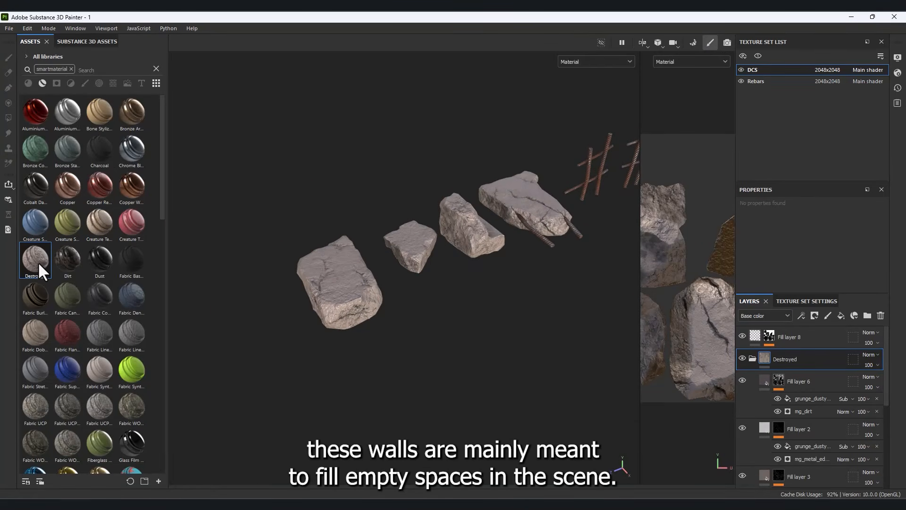
pyautogui.moveTo(39, 264)
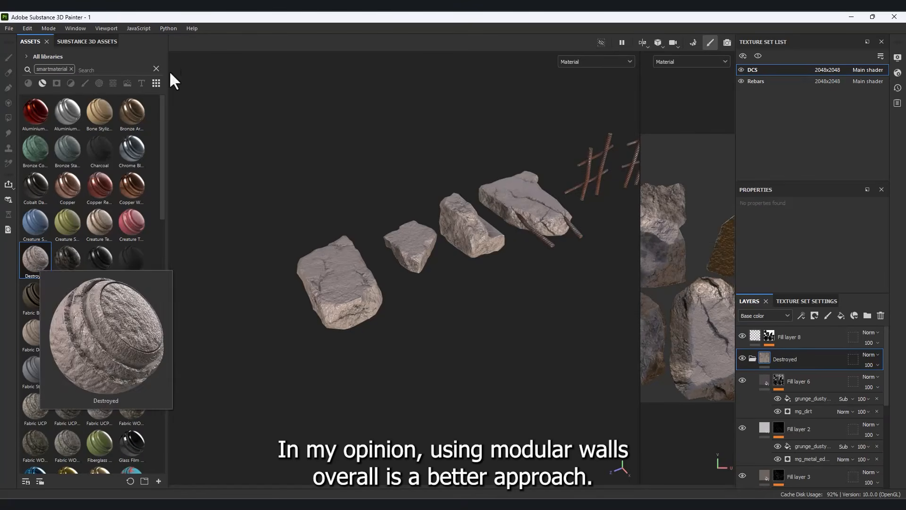
pyautogui.rightClick(44, 262)
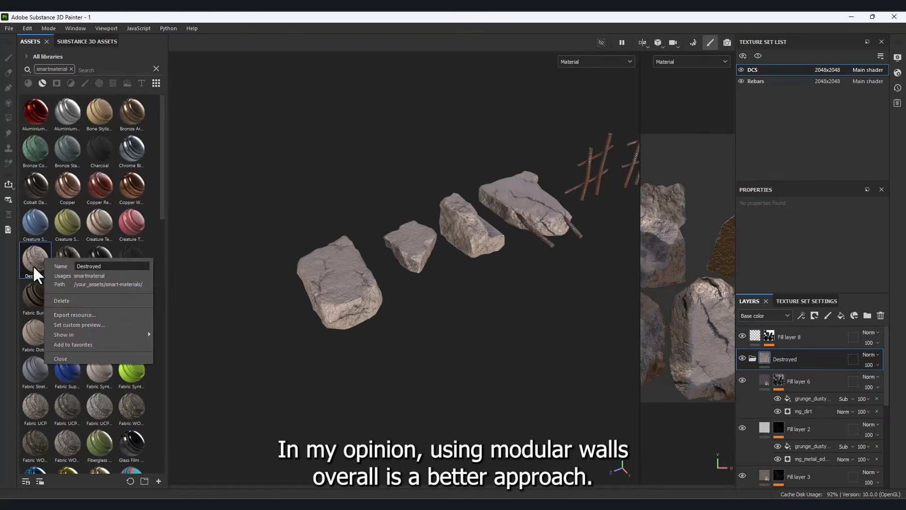
pyautogui.click(82, 320)
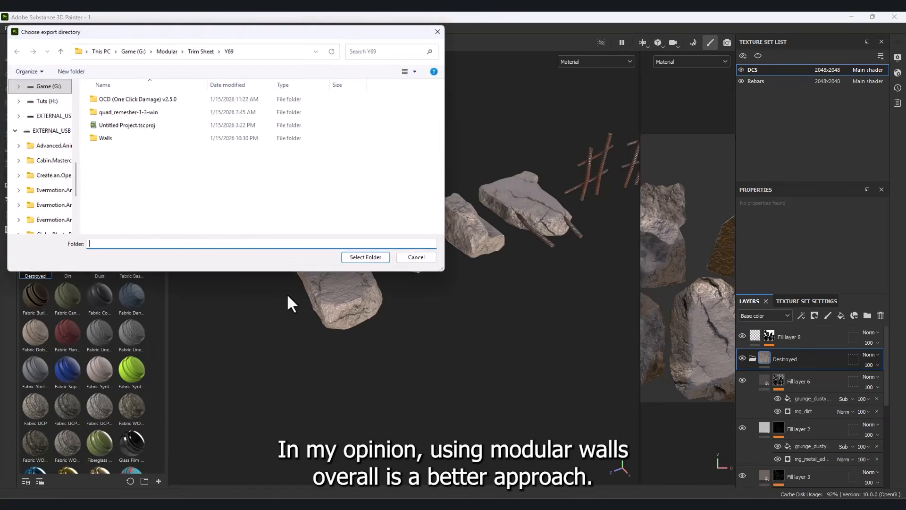
pyautogui.click(420, 260)
# Switch to the S1 project and examine the stone material on the five walls, including their cracks and window edges
pyautogui.hotkey('alt', 'Tab')
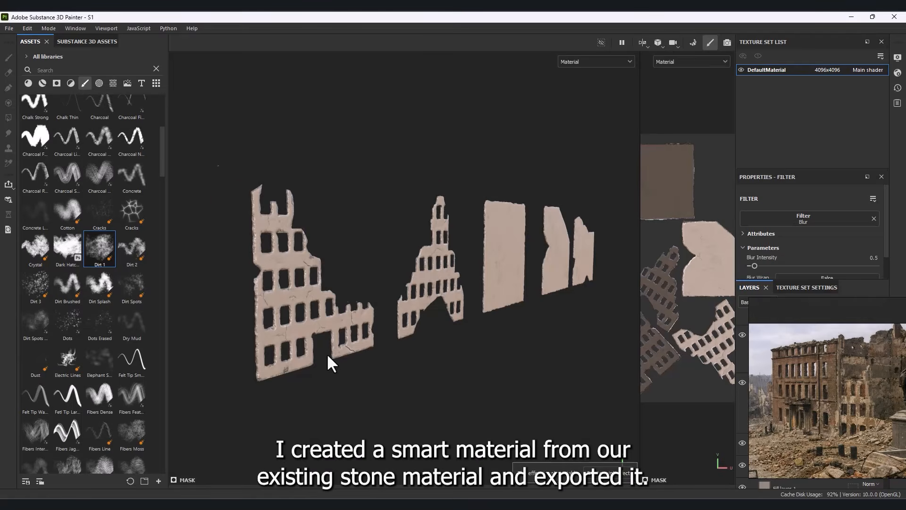
pyautogui.moveTo(326, 353)
pyautogui.keyDown('alt'); pyautogui.mouseDown()
pyautogui.moveTo(362, 347)
pyautogui.moveTo(284, 334)
pyautogui.moveTo(182, 346)
pyautogui.mouseUp(); pyautogui.keyUp('alt')
pyautogui.scroll(3, 342, 338)
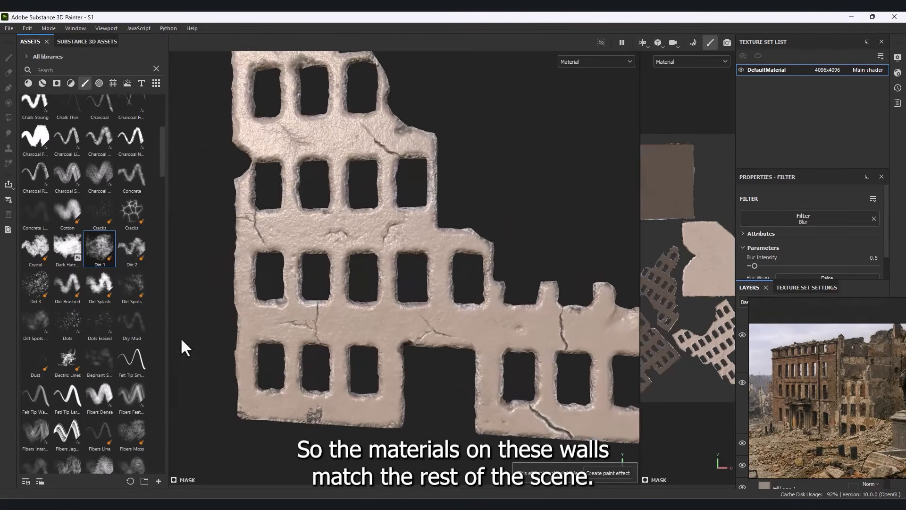
pyautogui.scroll(-2, 283, 321)
pyautogui.keyDown('alt'); pyautogui.moveTo(462, 283); pyautogui.dragTo(311, 278, button='middle'); pyautogui.keyUp('alt')
pyautogui.keyDown('alt'); pyautogui.moveTo(425, 285); pyautogui.dragTo(327, 287); pyautogui.keyUp('alt')
pyautogui.scroll(2, 327, 287)
pyautogui.scroll(-3, 326, 286)
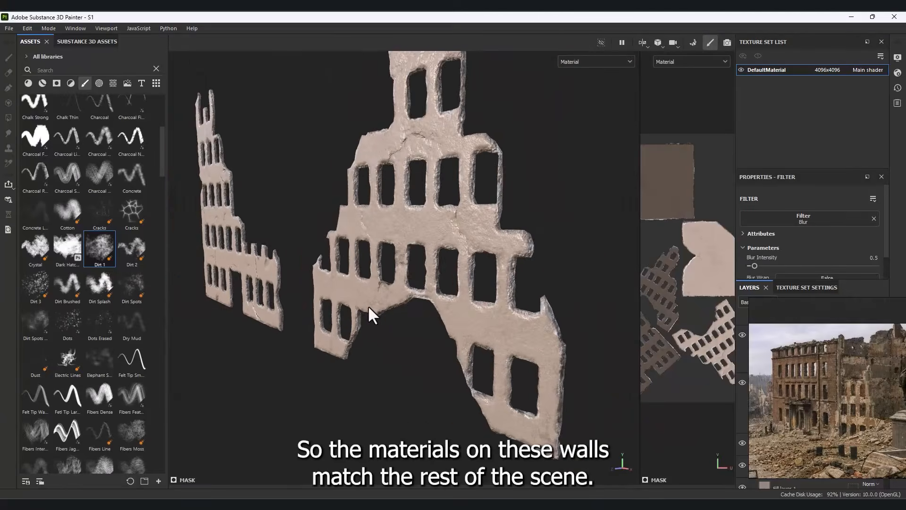
pyautogui.keyDown('alt'); pyautogui.moveTo(418, 308); pyautogui.dragTo(381, 282, button='middle'); pyautogui.keyUp('alt')
pyautogui.scroll(-2, 382, 283)
pyautogui.keyDown('alt'); pyautogui.moveTo(533, 279); pyautogui.dragTo(407, 284, button='middle'); pyautogui.keyUp('alt')
pyautogui.scroll(-2, 379, 288)
pyautogui.keyDown('alt'); pyautogui.moveTo(382, 297); pyautogui.dragTo(368, 203); pyautogui.keyUp('alt')
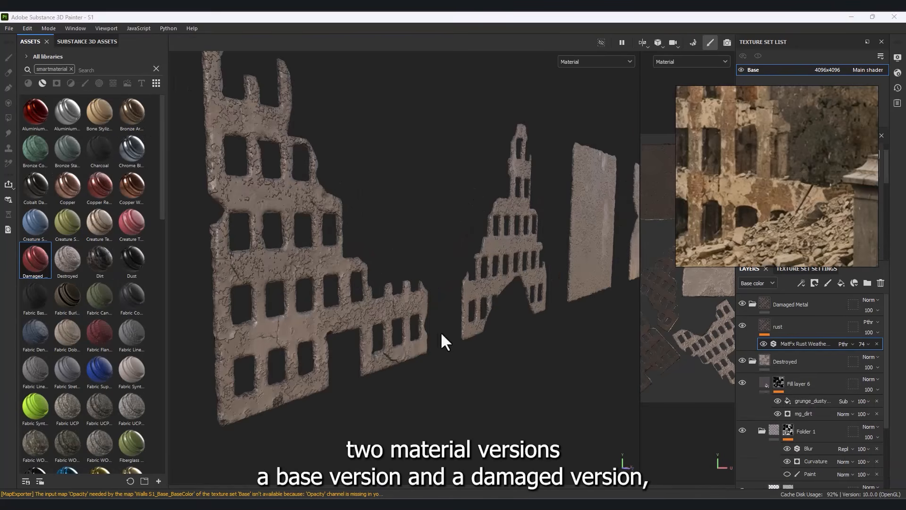
# Examine the Damaged Metal rust weathering layered over the Destroyed material on the windowed walls
pyautogui.keyDown('alt'); pyautogui.moveTo(441, 340); pyautogui.dragTo(499, 360); pyautogui.keyUp('alt')
pyautogui.scroll(5, 500, 360)
pyautogui.keyDown('alt'); pyautogui.moveTo(404, 334); pyautogui.dragTo(318, 318, button='middle'); pyautogui.keyUp('alt')
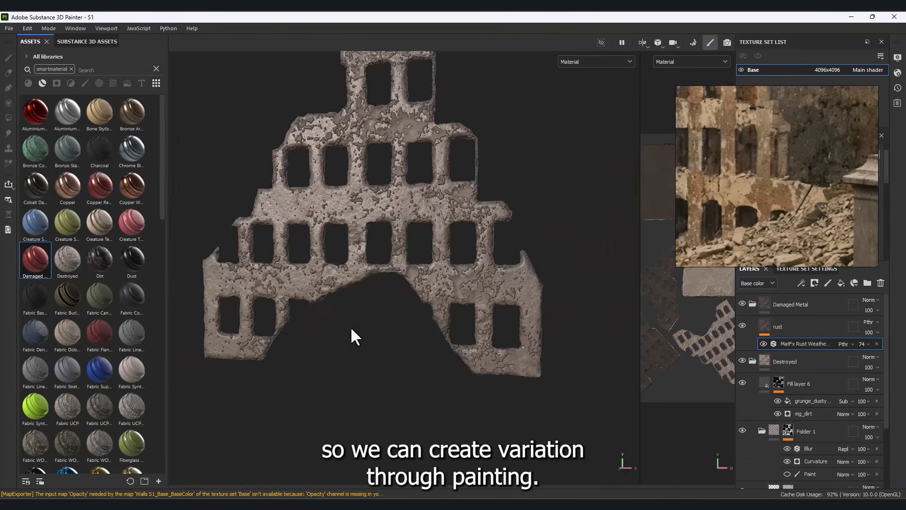
pyautogui.scroll(-4, 352, 331)
pyautogui.keyDown('alt'); pyautogui.moveTo(437, 326); pyautogui.dragTo(454, 340, button='middle'); pyautogui.keyUp('alt')
pyautogui.keyDown('alt'); pyautogui.moveTo(295, 261); pyautogui.dragTo(343, 273, button='middle'); pyautogui.keyUp('alt')
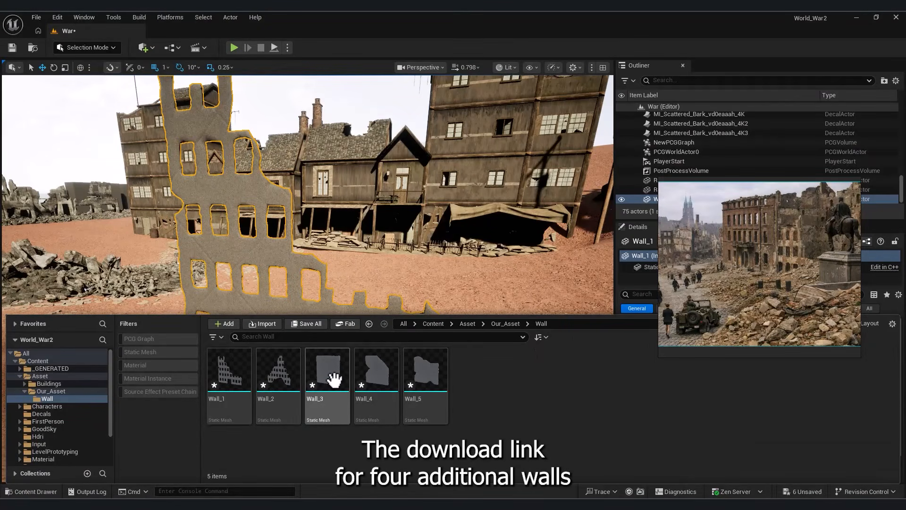
# Place the Wall_3 mesh in the level and rotate and move it to form a side wall adjoining Wall_1
pyautogui.moveTo(359, 292); pyautogui.dragTo(336, 372)
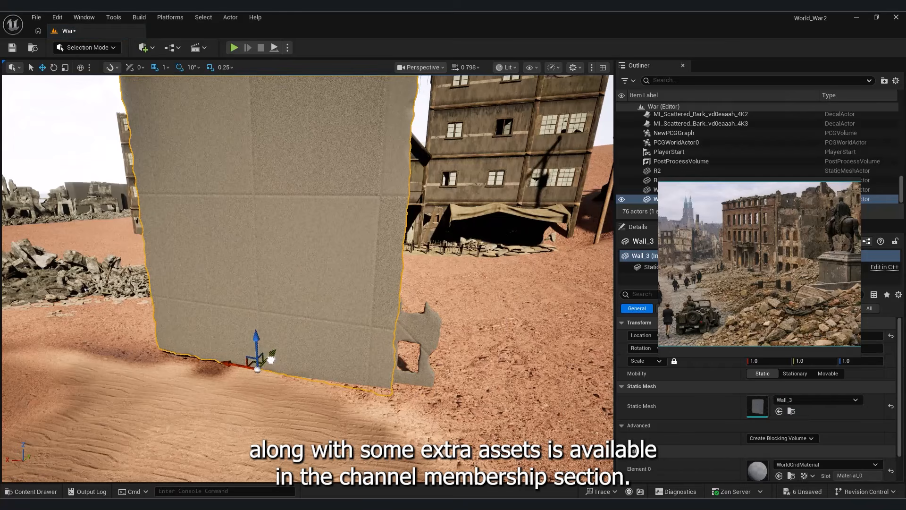
pyautogui.moveTo(271, 358); pyautogui.dragTo(300, 347)
pyautogui.press('e')
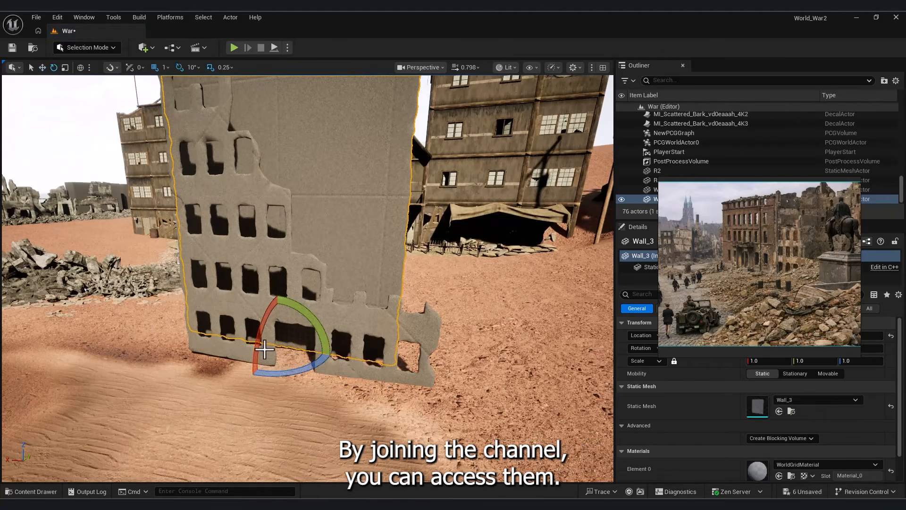
pyautogui.moveTo(230, 340); pyautogui.dragTo(242, 382)
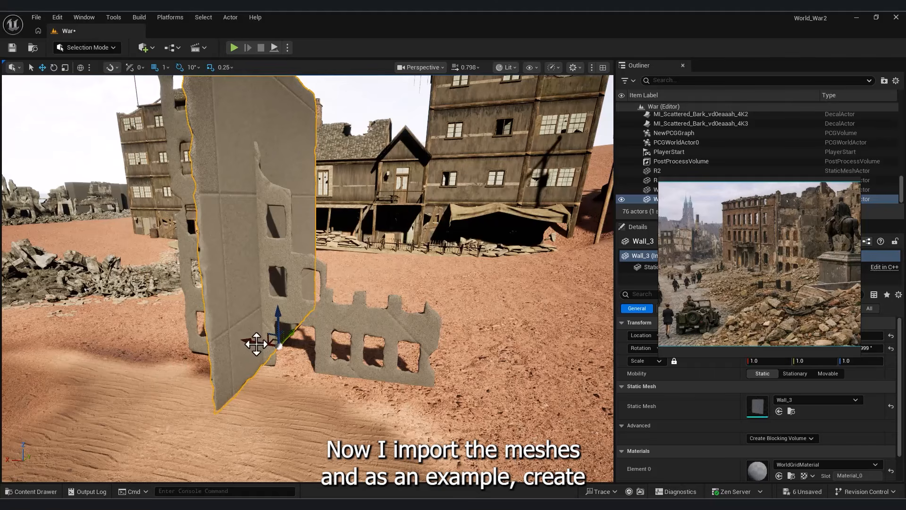
pyautogui.moveTo(253, 343); pyautogui.dragTo(260, 309)
pyautogui.moveTo(423, 334); pyautogui.dragTo(381, 284, button='right')
# Add the Wall_4 mesh to the level and position it at the opposite end of Wall_1 as the second side wall
pyautogui.hotkey('ctrl', 'space')
pyautogui.moveTo(401, 374); pyautogui.dragTo(410, 349)
pyautogui.moveTo(410, 349); pyautogui.dragTo(340, 359, button='right')
pyautogui.press('w')
pyautogui.moveTo(602, 364); pyautogui.dragTo(526, 374)
pyautogui.moveTo(525, 374); pyautogui.dragTo(581, 368, button='right')
pyautogui.moveTo(408, 354); pyautogui.dragTo(392, 350)
pyautogui.moveTo(392, 350); pyautogui.dragTo(415, 349, button='right')
# Add the Wall_5 mesh to the level and move it between the side walls as the back wall facing Wall_1
pyautogui.hotkey('ctrl', 'space')
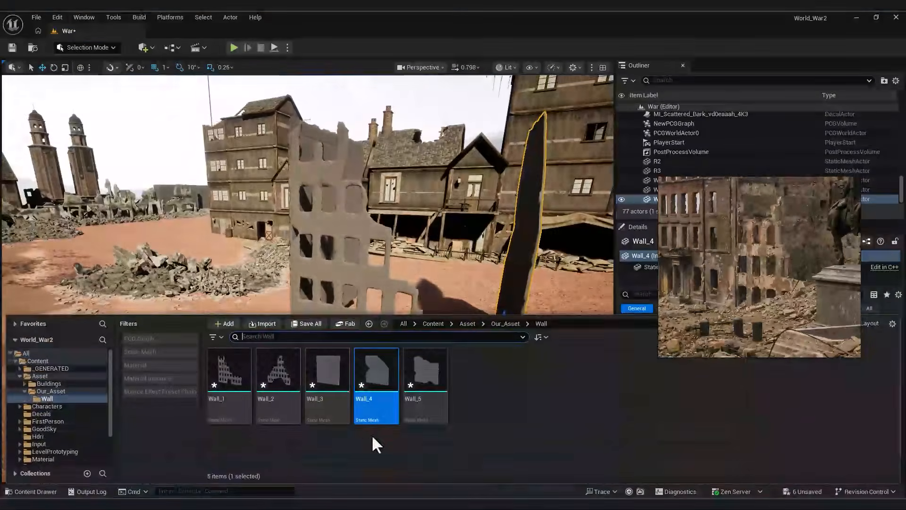
pyautogui.moveTo(425, 377); pyautogui.dragTo(437, 289)
pyautogui.moveTo(437, 289); pyautogui.dragTo(451, 289, button='right')
pyautogui.moveTo(451, 290); pyautogui.dragTo(425, 304)
pyautogui.moveTo(424, 304); pyautogui.dragTo(417, 320, button='right')
pyautogui.moveTo(416, 320); pyautogui.dragTo(408, 316)
pyautogui.moveTo(408, 316); pyautogui.dragTo(324, 344, button='right')
pyautogui.click(264, 351)
pyautogui.click(324, 344)
pyautogui.moveTo(291, 376); pyautogui.dragTo(224, 193, button='right')
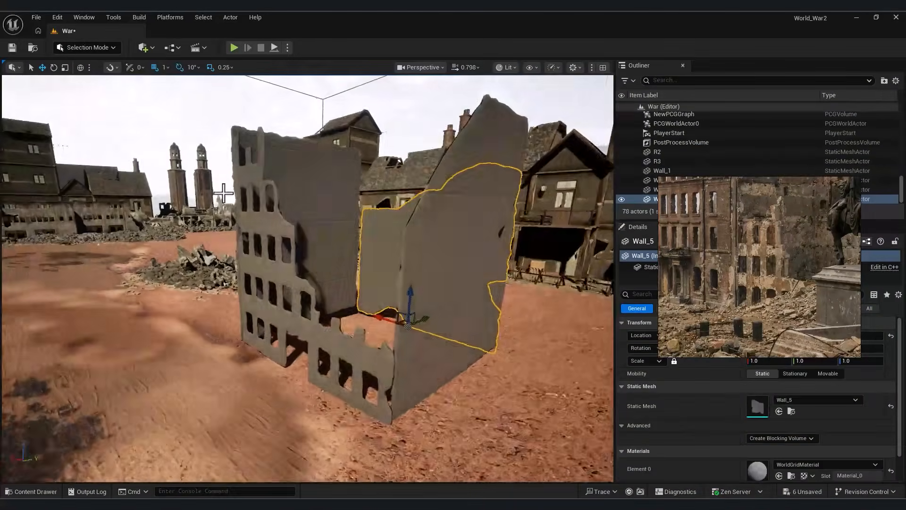
# Import the base and damaged Walls S1 texture maps from the Maps folder into the Wall content folder
pyautogui.click(36, 491)
pyautogui.hotkey('alt', 'Tab')
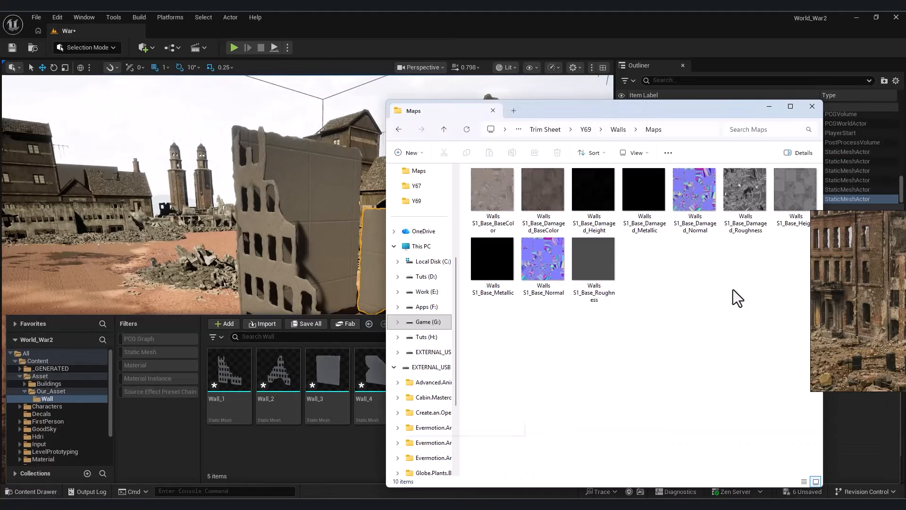
pyautogui.moveTo(777, 293); pyautogui.dragTo(304, 456)
pyautogui.click(772, 110)
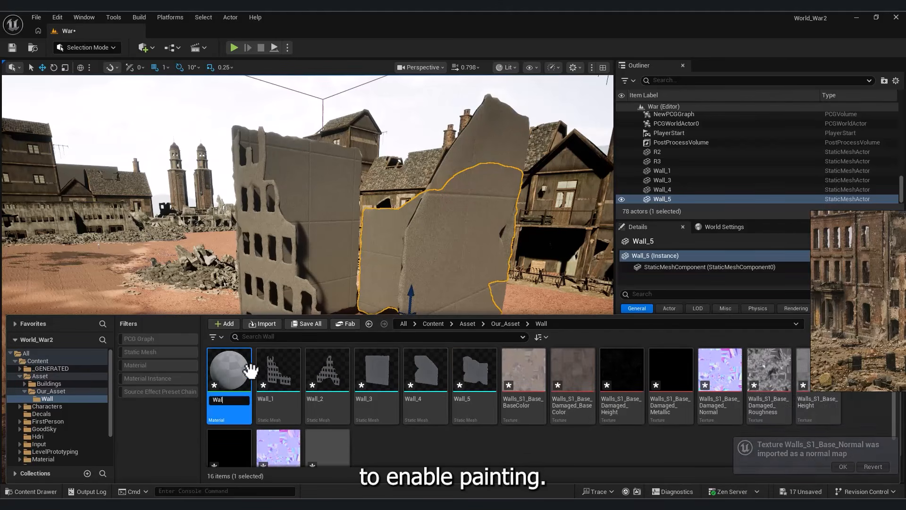
# Name the new material Wall_S1, open it for editing and enable Use Material Attributes
pyautogui.write('1')
pyautogui.press('Return')
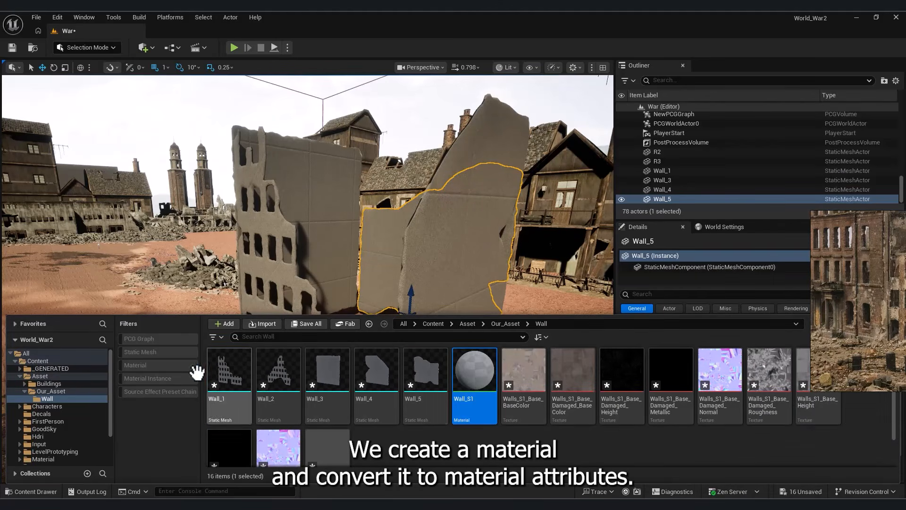
pyautogui.doubleClick(477, 369)
pyautogui.moveTo(682, 95); pyautogui.dragTo(552, 118)
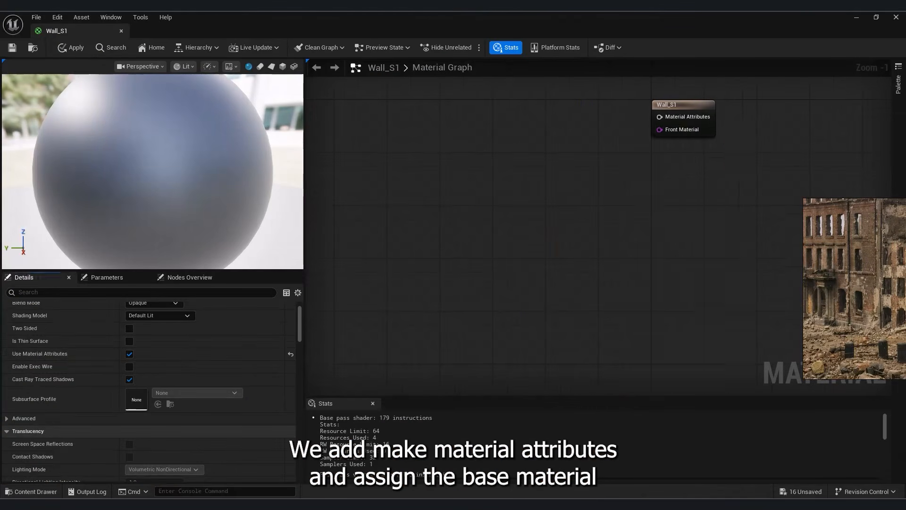
# Add a MakeMaterialAttributes node and connect the Walls_S1_Base_BaseColor texture's RGB output to its BaseColor input
pyautogui.rightClick(573, 165)
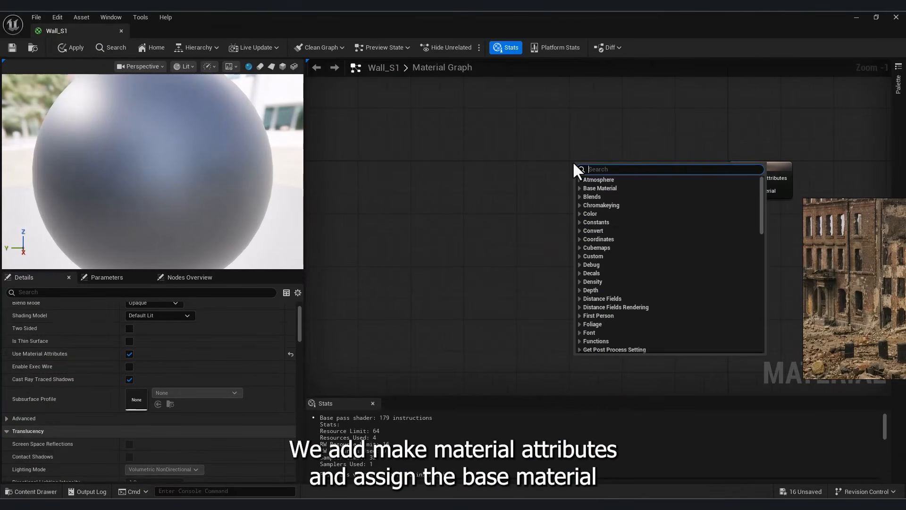
pyautogui.write('make mat')
pyautogui.click(626, 190)
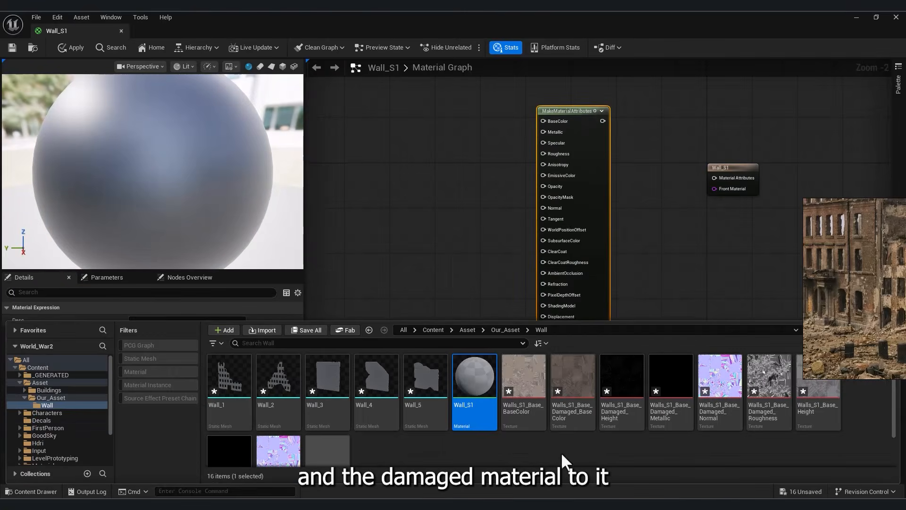
pyautogui.scroll(-1, 566, 460)
pyautogui.moveTo(607, 448); pyautogui.dragTo(460, 175)
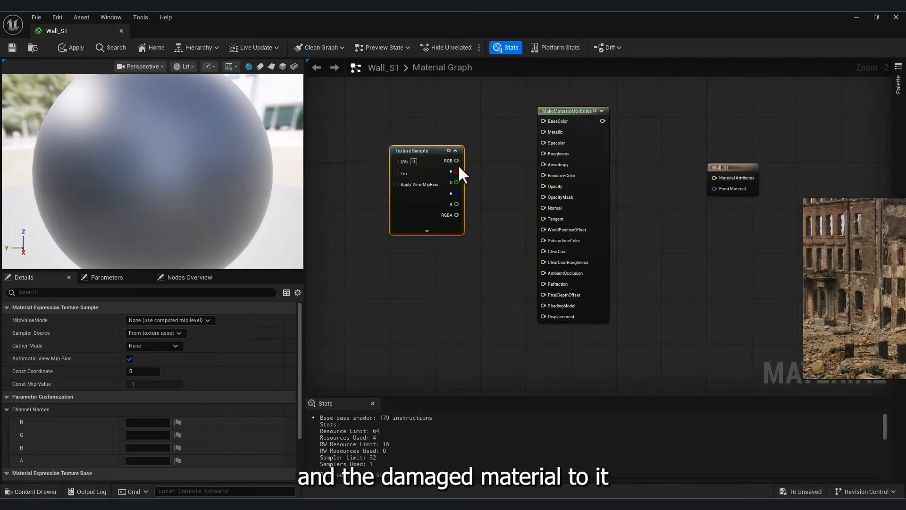
pyautogui.hotkey('ctrl', 'space')
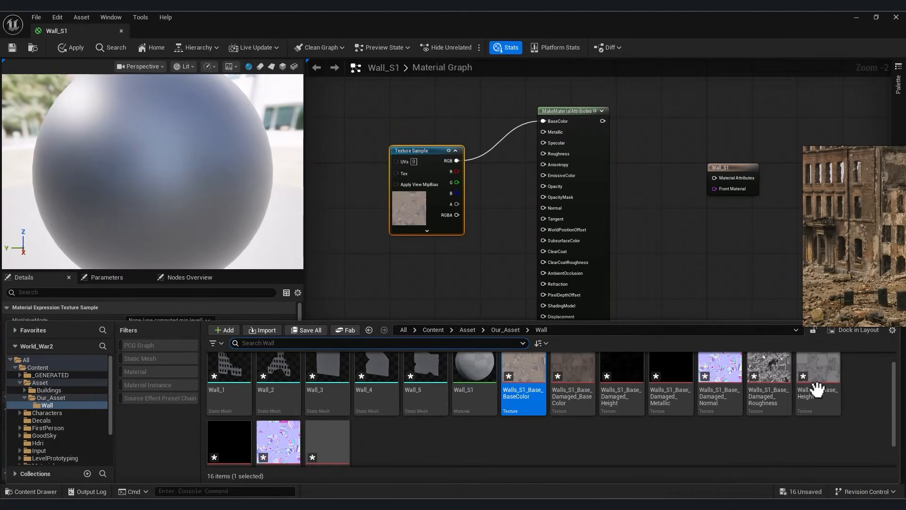
# Connect the Walls_S1_Base_Height texture to the Displacement input and enable the material's displacement support
pyautogui.moveTo(818, 390); pyautogui.dragTo(357, 283)
pyautogui.moveTo(423, 296); pyautogui.dragTo(544, 317)
pyautogui.click(491, 351)
pyautogui.scroll(-10, 118, 415)
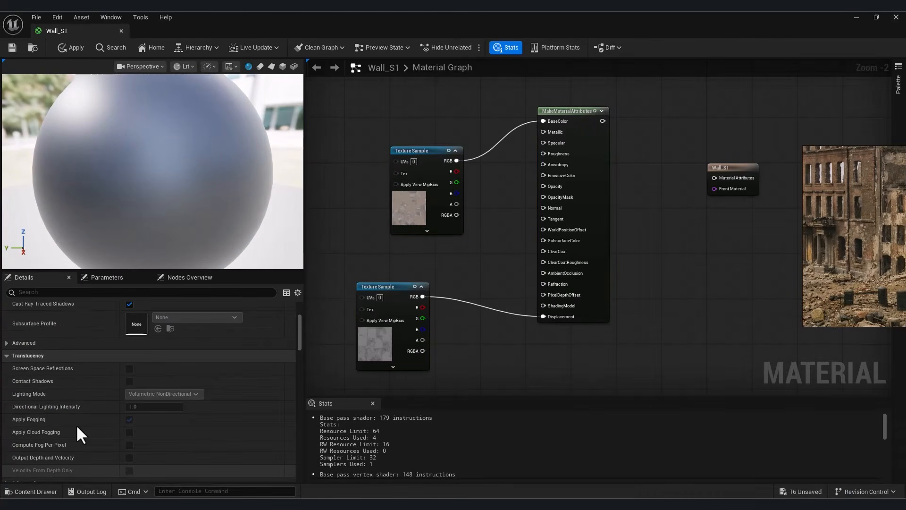
pyautogui.scroll(-3, 84, 418)
pyautogui.click(129, 364)
# Space out the texture samples and connect the Walls_S1_Base_Damaged_Roughness texture to the Roughness input
pyautogui.moveTo(432, 149); pyautogui.dragTo(384, 97)
pyautogui.moveTo(399, 286); pyautogui.dragTo(387, 257)
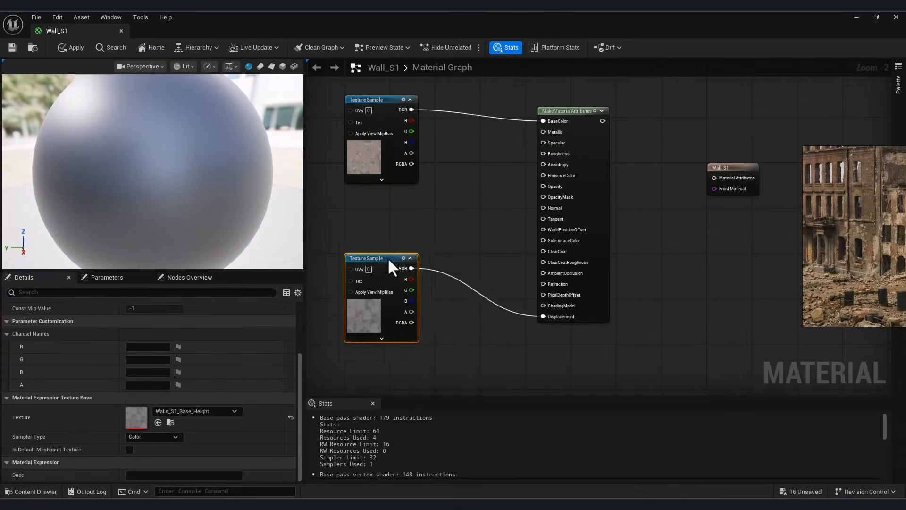
pyautogui.moveTo(387, 257); pyautogui.dragTo(393, 242)
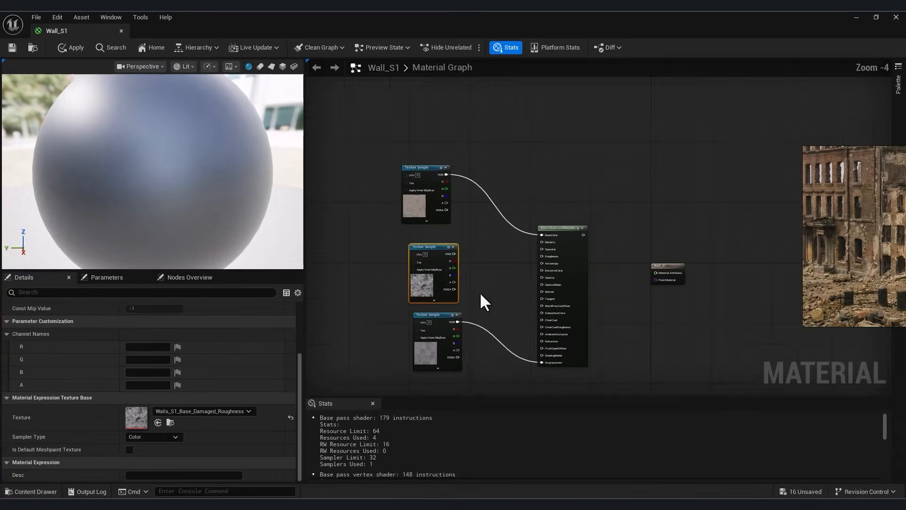
pyautogui.scroll(2, 481, 302)
pyautogui.moveTo(454, 253); pyautogui.dragTo(545, 265)
pyautogui.hotkey('ctrl', 'space')
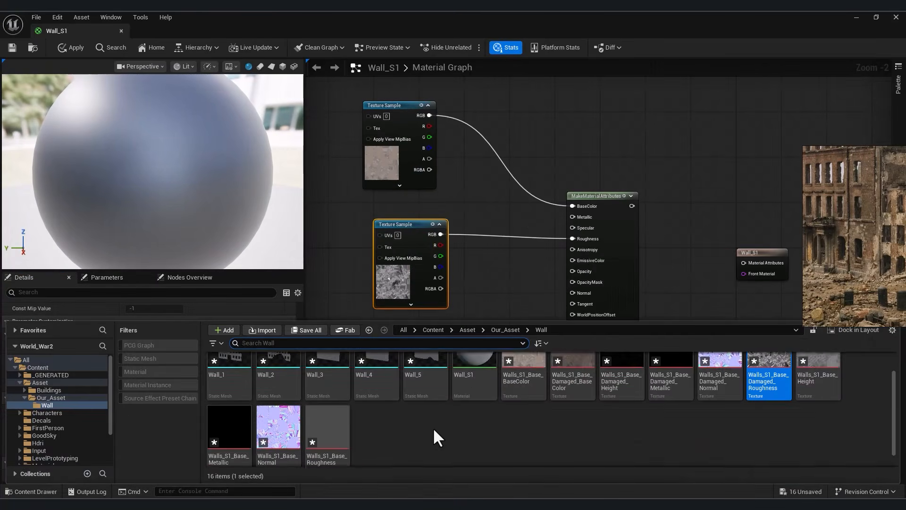
# Add the base wall textures to the material graph and connect the normal map to the Normal input of MakeMaterialAttributes
pyautogui.moveTo(750, 391); pyautogui.dragTo(372, 326)
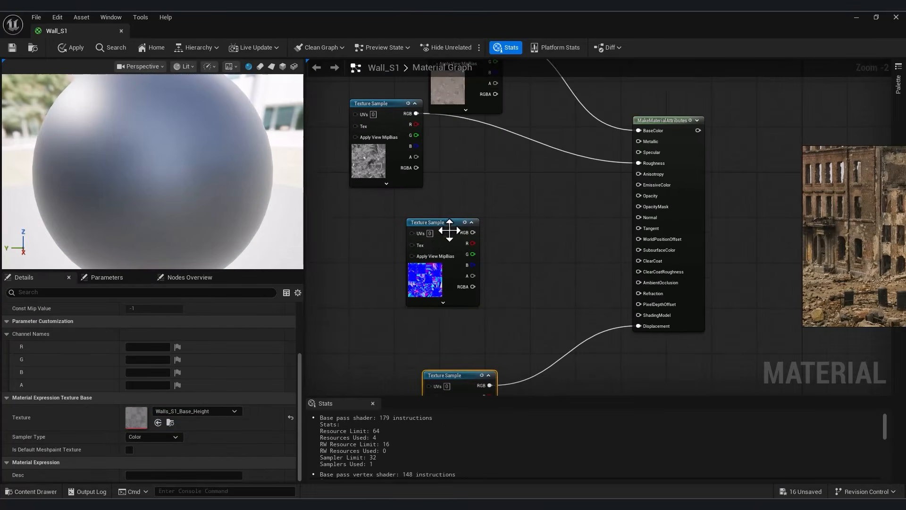
pyautogui.moveTo(472, 232); pyautogui.dragTo(638, 217)
pyautogui.click(506, 259)
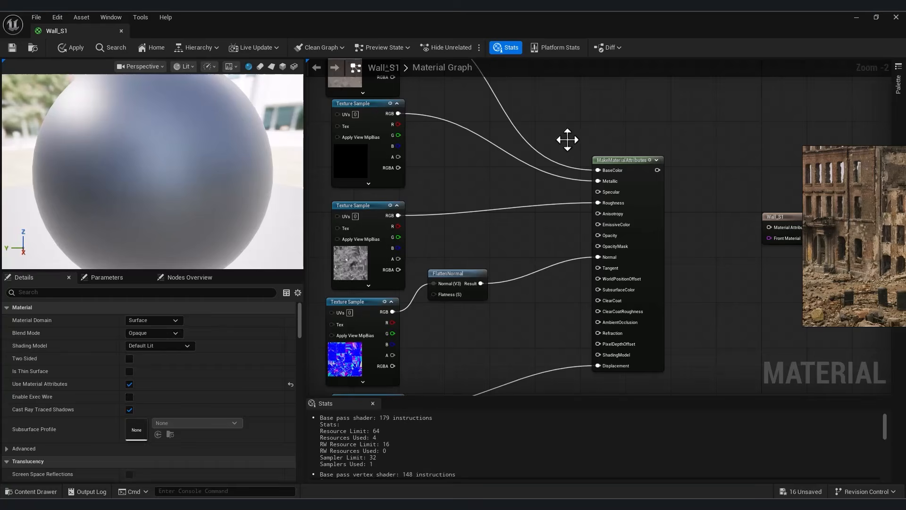
# Give the MakeMaterialAttributes node the description Base and place a duplicate of it below the original
pyautogui.click(637, 167)
pyautogui.click(174, 319)
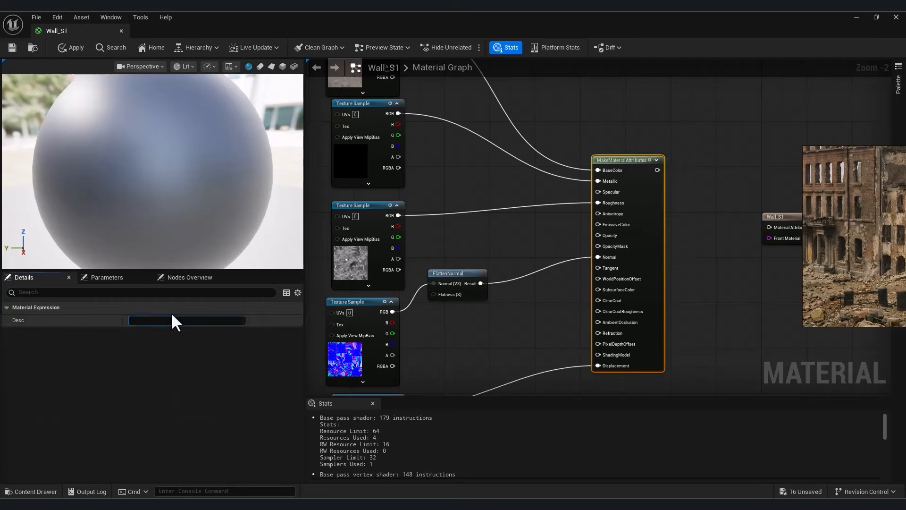
pyautogui.scroll(-3, 447, 288)
pyautogui.moveTo(448, 288); pyautogui.dragTo(471, 183, button='right')
pyautogui.hotkey('ctrl', 'd')
pyautogui.moveTo(603, 242); pyautogui.dragTo(577, 299)
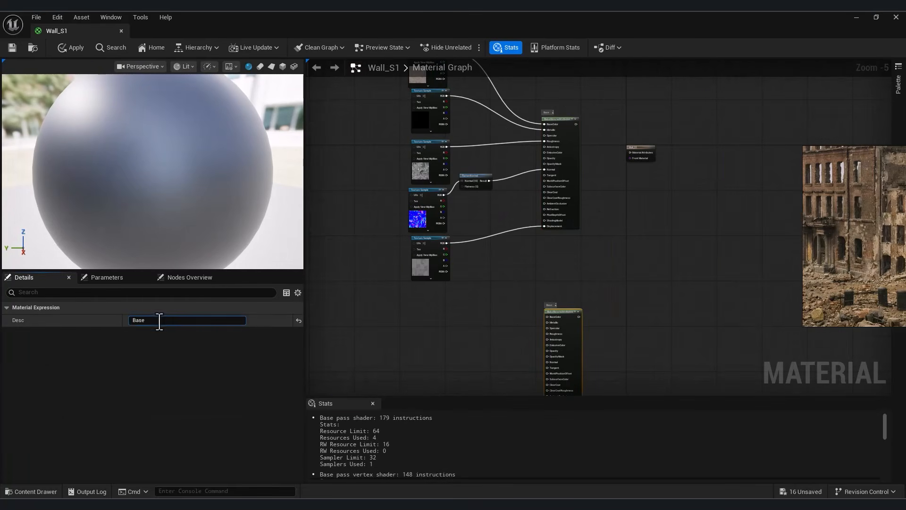
# Describe the duplicated MakeMaterialAttributes node as Damaged and bring in the damaged wall textures to feed its inputs
pyautogui.click(452, 326)
pyautogui.moveTo(453, 325); pyautogui.dragTo(458, 239, button='right')
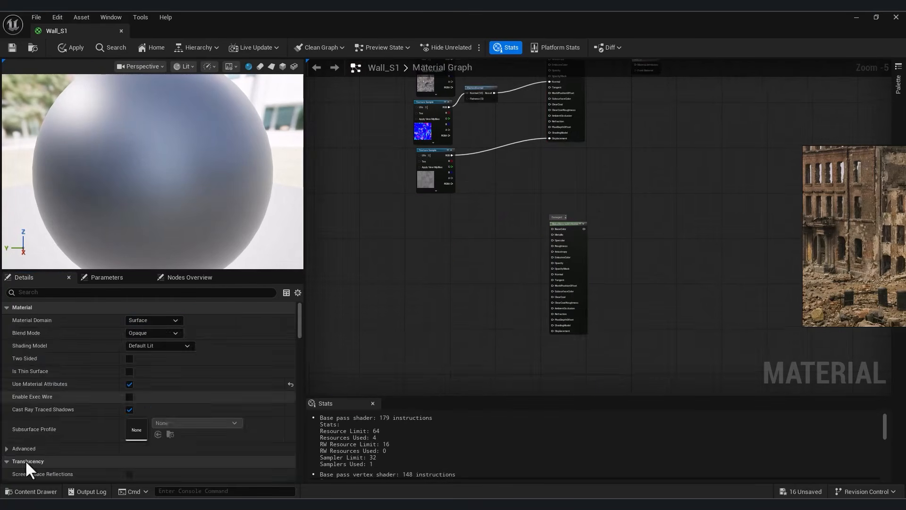
pyautogui.click(31, 491)
pyautogui.moveTo(570, 366); pyautogui.dragTo(466, 228)
pyautogui.scroll(3, 467, 224)
pyautogui.moveTo(516, 249); pyautogui.dragTo(625, 232)
# Add a named reroute to the output of the Base attributes node and name it Base_Material
pyautogui.moveTo(549, 120); pyautogui.dragTo(610, 149)
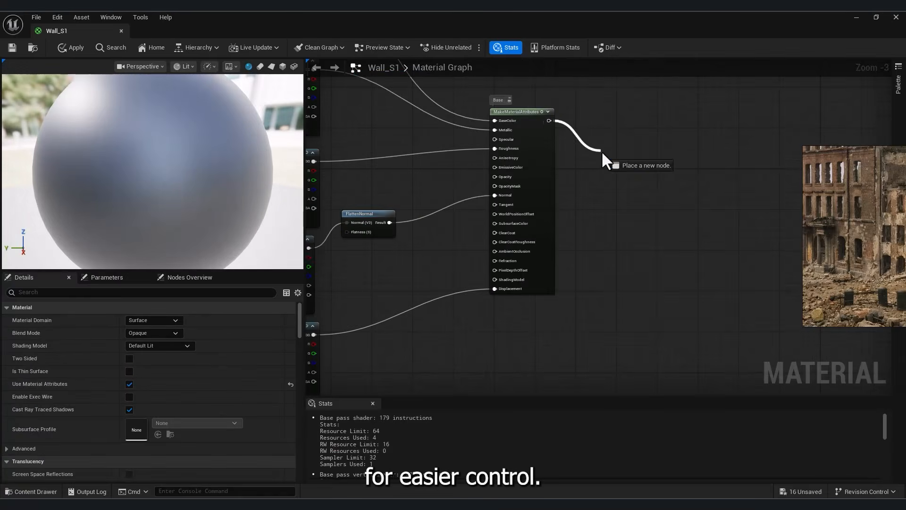
pyautogui.click(658, 194)
pyautogui.write('Base_Material')
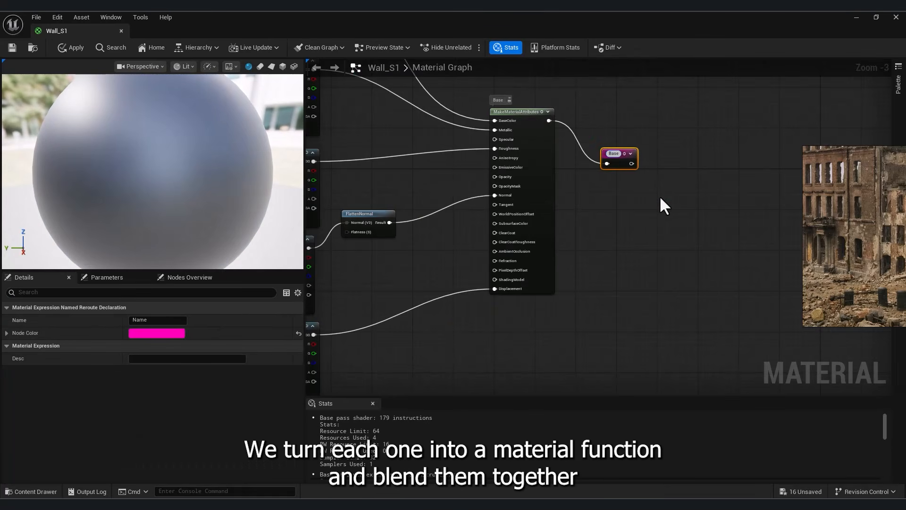
pyautogui.press('Return')
# Add a named reroute to the output of the Damaged attributes node and name it Damaged
pyautogui.moveTo(639, 311); pyautogui.dragTo(591, 128, button='right')
pyautogui.moveTo(495, 278); pyautogui.dragTo(573, 293)
pyautogui.write('nam')
pyautogui.click(607, 343)
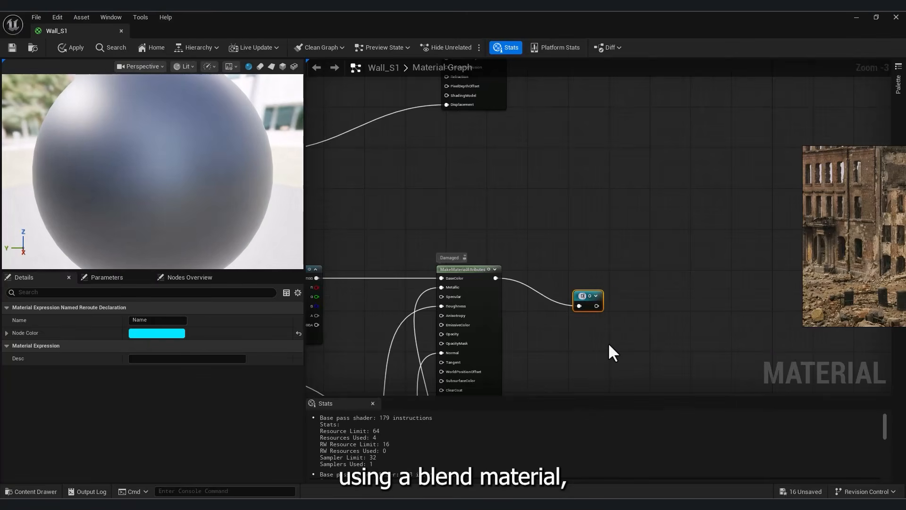
pyautogui.write('Damaged')
pyautogui.press('Return')
# Add a BlendMaterialAttributes node in the free space near the material's output node
pyautogui.moveTo(594, 204); pyautogui.dragTo(557, 266, button='right')
pyautogui.scroll(-1, 557, 266)
pyautogui.rightClick(621, 159)
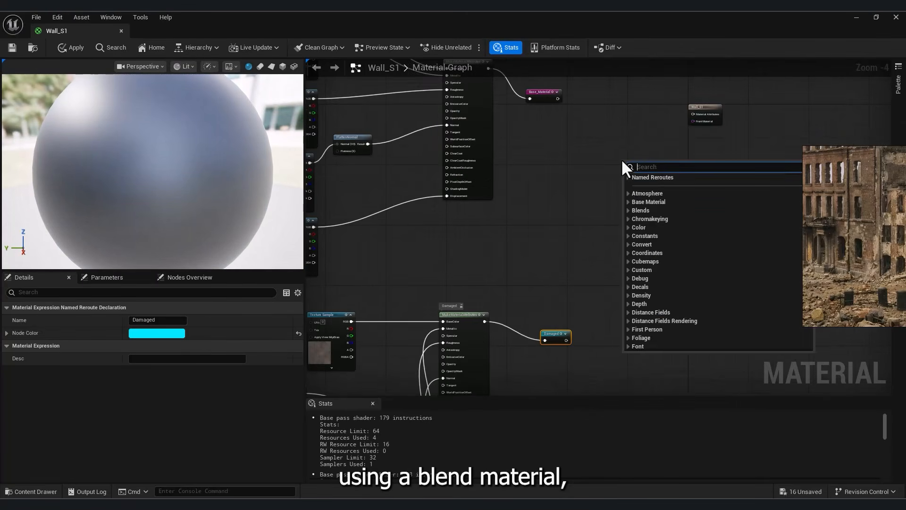
pyautogui.write('blend mate')
pyautogui.press('Return')
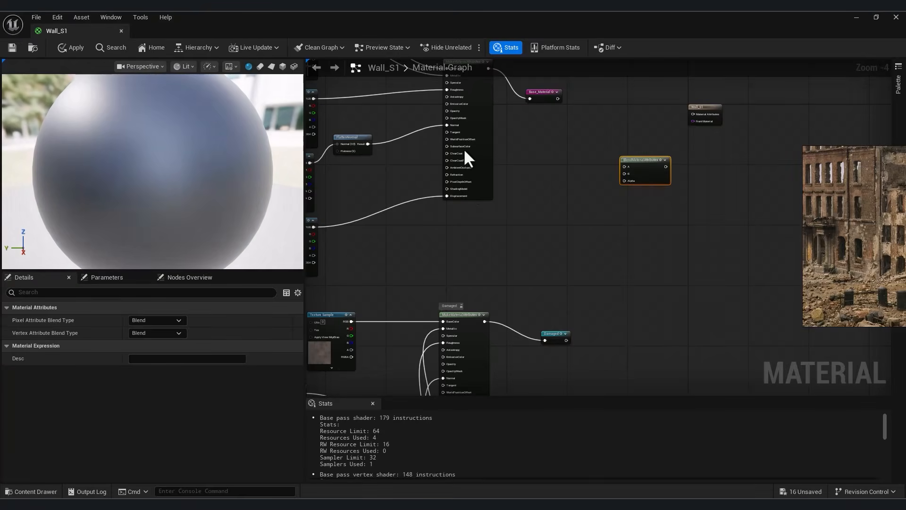
# Place usage nodes for the Damaged and Base_Material named reroutes beside the BlendMaterialAttributes node
pyautogui.rightClick(560, 215)
pyautogui.write('da')
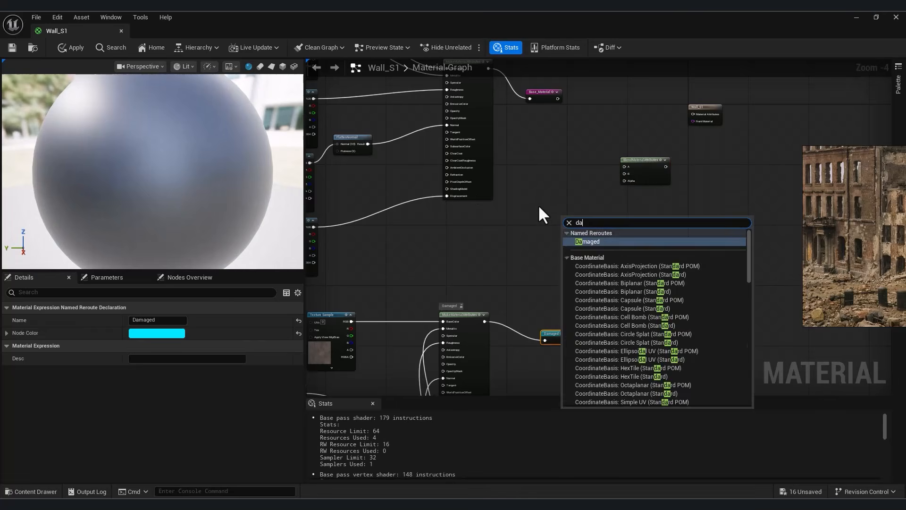
pyautogui.rightClick(540, 214)
pyautogui.click(561, 248)
pyautogui.rightClick(552, 177)
pyautogui.click(561, 202)
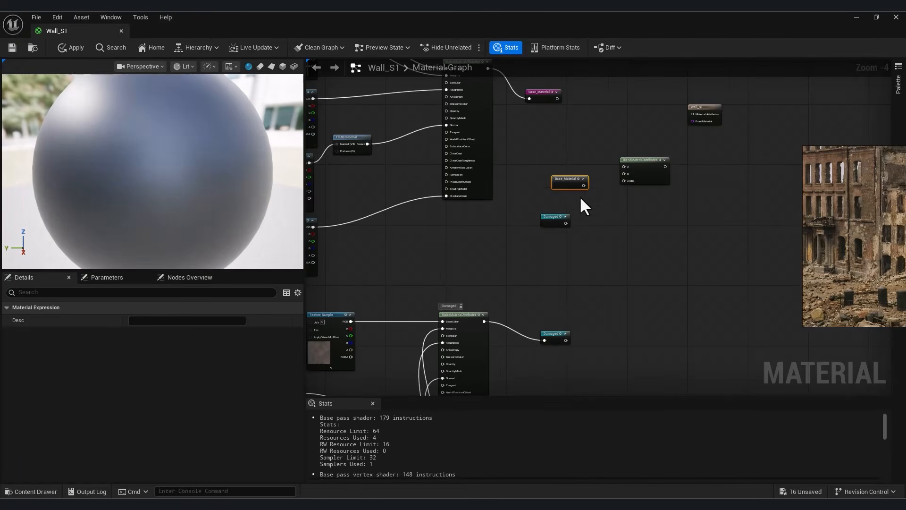
# Blend Base_Material into A and Damaged into B using the Vertex Color red channel as Alpha, and output to Material Attributes
pyautogui.scroll(5, 580, 197)
pyautogui.rightClick(579, 284)
pyautogui.moveTo(672, 160); pyautogui.dragTo(665, 169)
pyautogui.click(656, 306)
pyautogui.moveTo(698, 199); pyautogui.dragTo(493, 298, button='right')
pyautogui.moveTo(535, 240); pyautogui.dragTo(591, 135)
pyautogui.moveTo(451, 232); pyautogui.dragTo(576, 257, button='right')
pyautogui.scroll(-2, 573, 263)
pyautogui.scroll(-4, 551, 200)
pyautogui.click(10, 50)
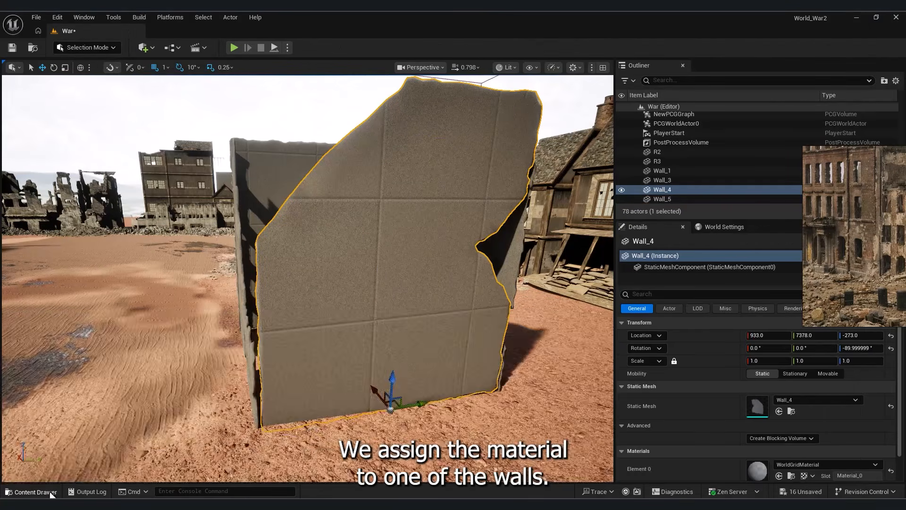
# Assign the Wall_S1 material to the Wall_4 mesh in the level
pyautogui.click(34, 492)
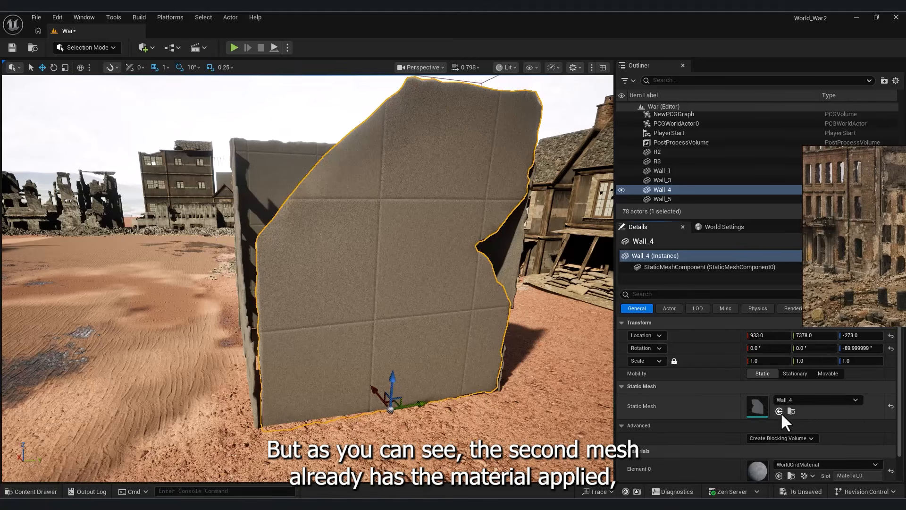
pyautogui.click(779, 475)
pyautogui.moveTo(415, 275); pyautogui.dragTo(359, 297, button='right')
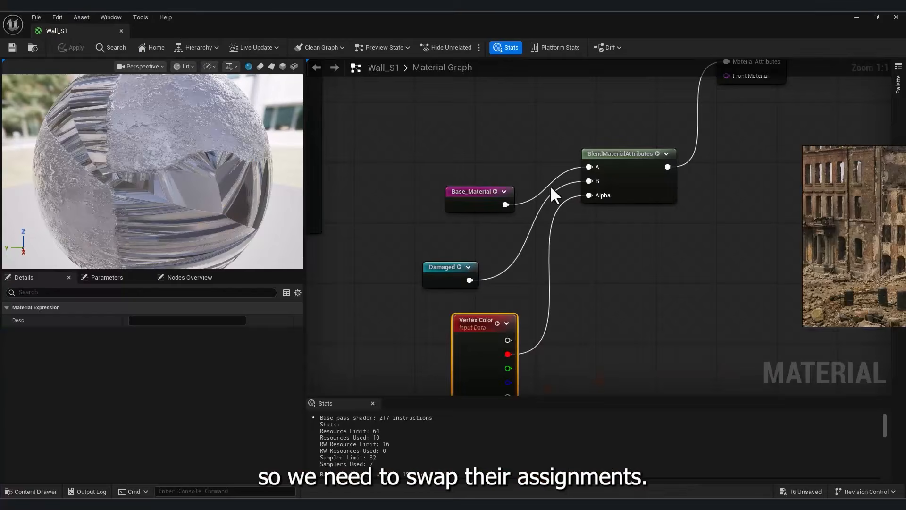
# Swap the blend inputs so Damaged feeds A and Base_Material feeds B, and save the Wall_S1 material
pyautogui.click(610, 228)
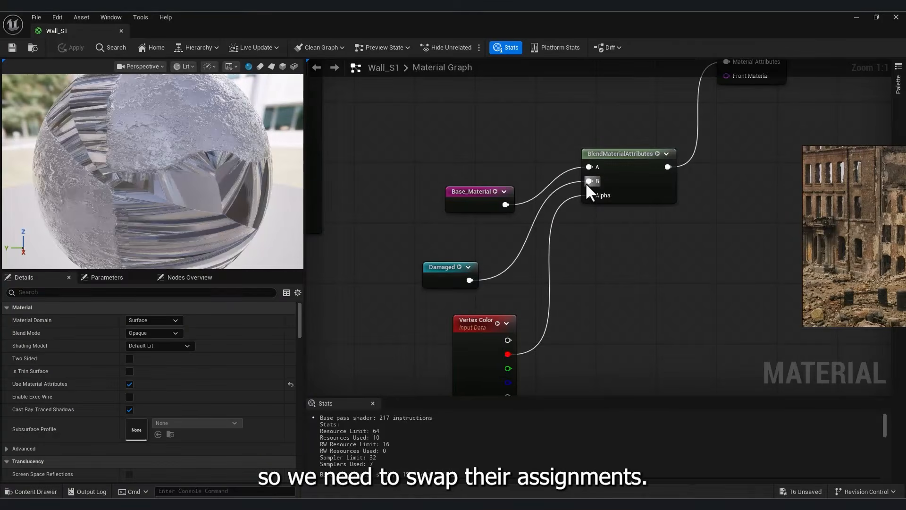
pyautogui.keyDown('alt'); pyautogui.click(589, 181); pyautogui.keyUp('alt')
pyautogui.keyDown('alt'); pyautogui.click(589, 167); pyautogui.keyUp('alt')
pyautogui.moveTo(469, 280); pyautogui.dragTo(589, 167)
pyautogui.moveTo(505, 204); pyautogui.dragTo(589, 180)
pyautogui.hotkey('ctrl', 's')
pyautogui.click(856, 17)
# Assign the Wall_S1 material to the remaining walls Wall_1, Wall_3 and Wall_5
pyautogui.moveTo(391, 308); pyautogui.dragTo(274, 262, button='right')
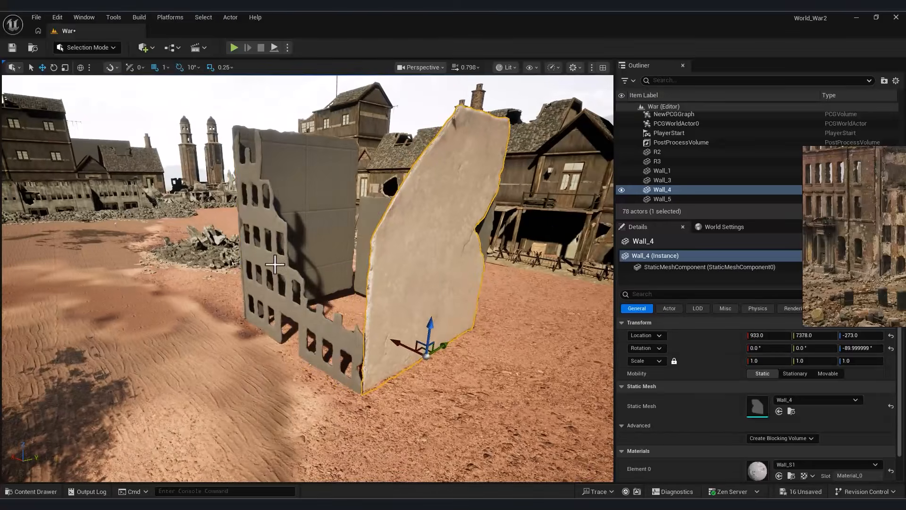
pyautogui.click(319, 273)
pyautogui.click(33, 492)
pyautogui.moveTo(475, 361); pyautogui.dragTo(288, 330)
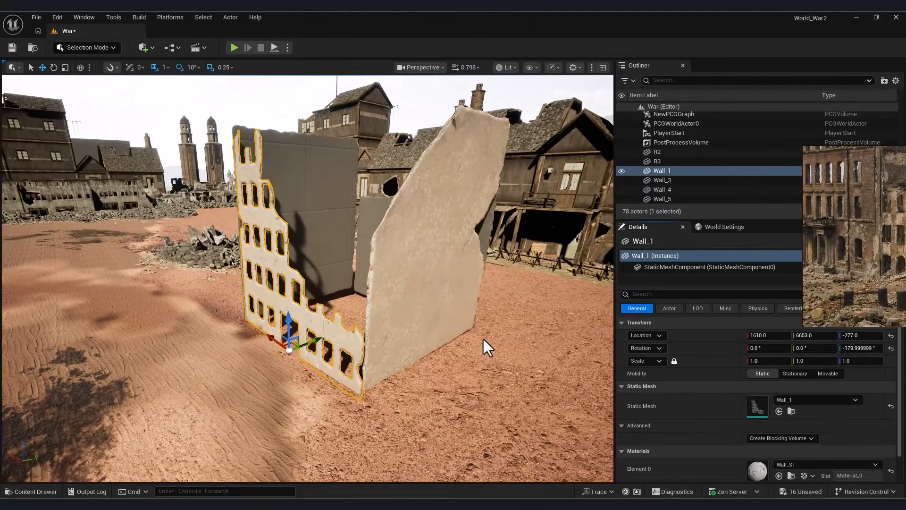
pyautogui.click(779, 475)
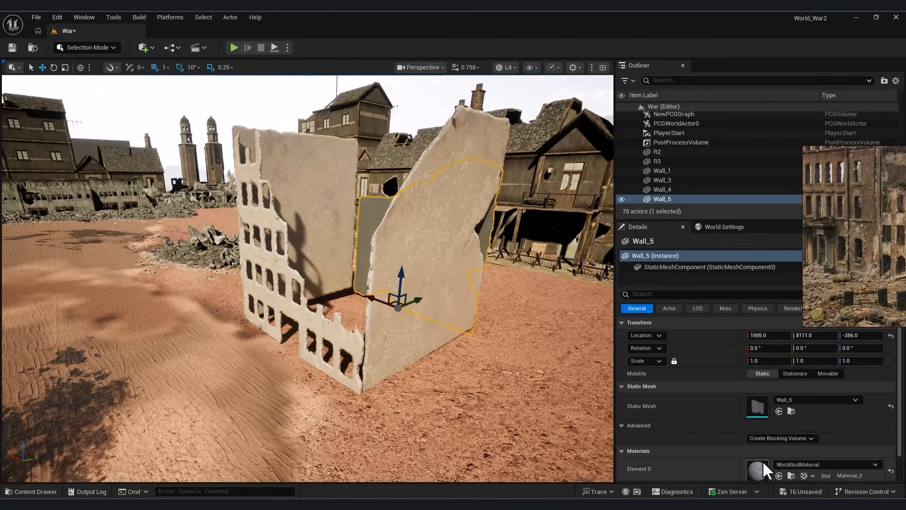
pyautogui.moveTo(329, 325); pyautogui.dragTo(427, 330, button='right')
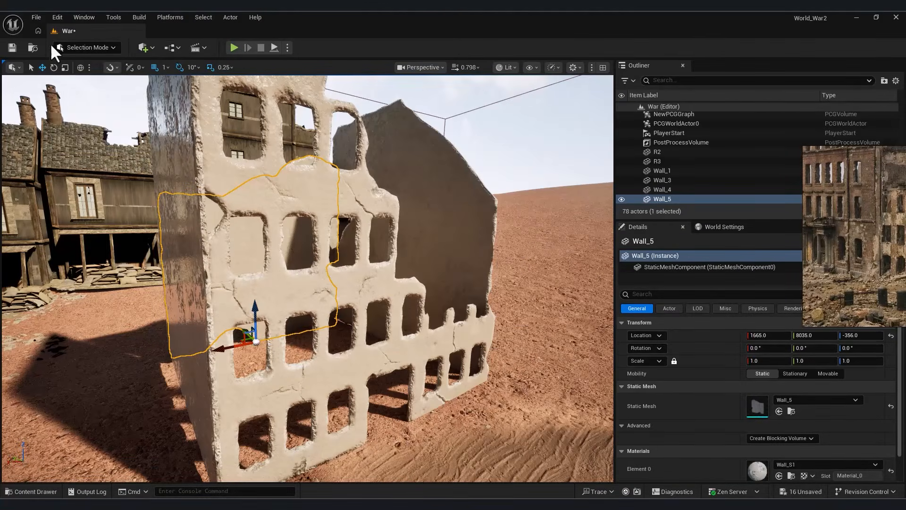
# Switch to Modeling mode and start Paint Vertex Colors with a black paint color
pyautogui.click(71, 46)
pyautogui.click(92, 105)
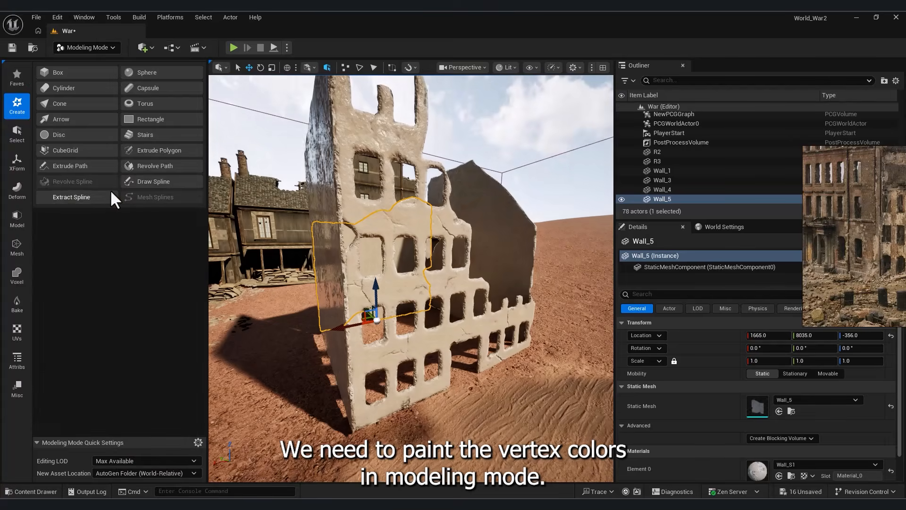
pyautogui.click(18, 362)
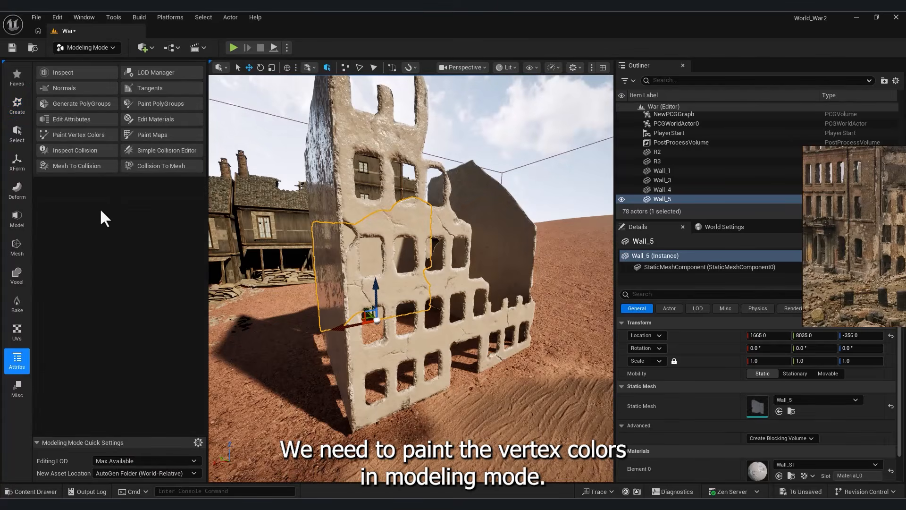
pyautogui.click(83, 134)
pyautogui.click(128, 121)
pyautogui.click(271, 335)
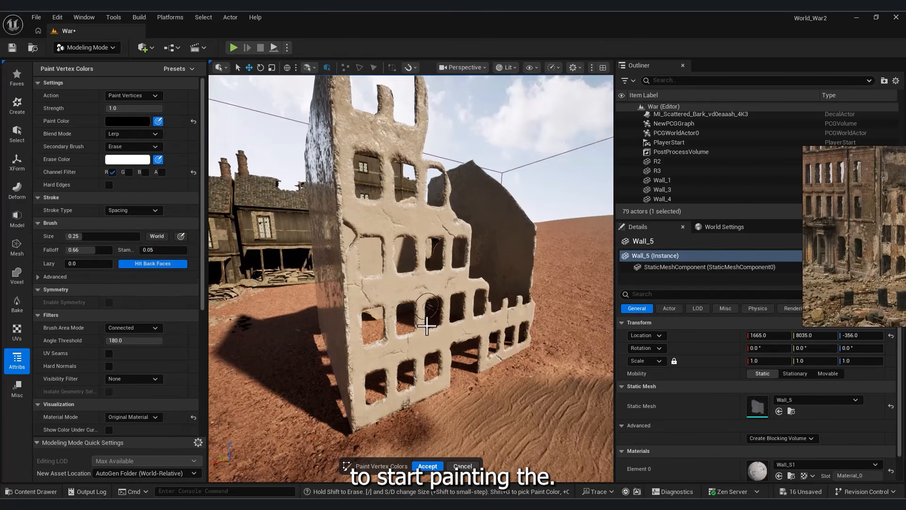
# Cancel the vertex painting on Wall_5 and start Paint Vertex Colors on the windowed Wall_1 instead
pyautogui.moveTo(426, 325); pyautogui.dragTo(363, 325, button='right')
pyautogui.moveTo(440, 307); pyautogui.dragTo(387, 335, button='right')
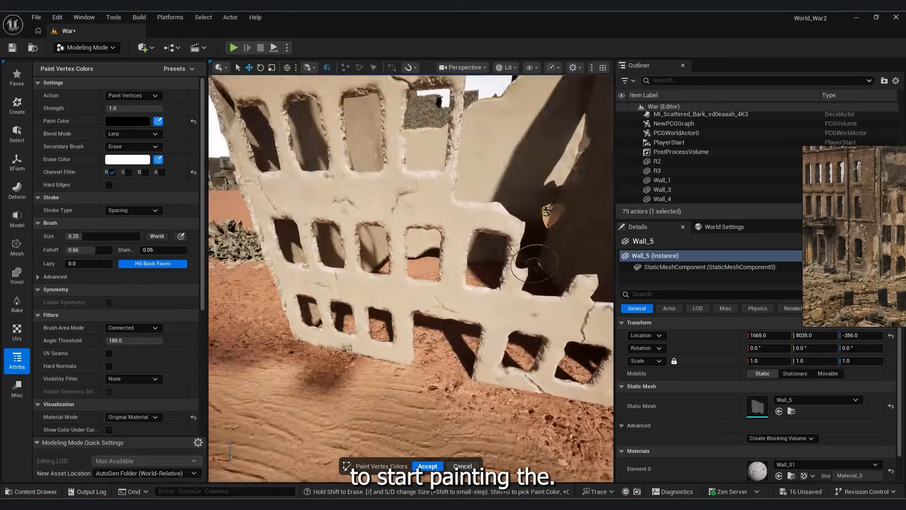
pyautogui.moveTo(534, 263); pyautogui.dragTo(603, 241, button='right')
pyautogui.click(470, 467)
pyautogui.click(417, 302)
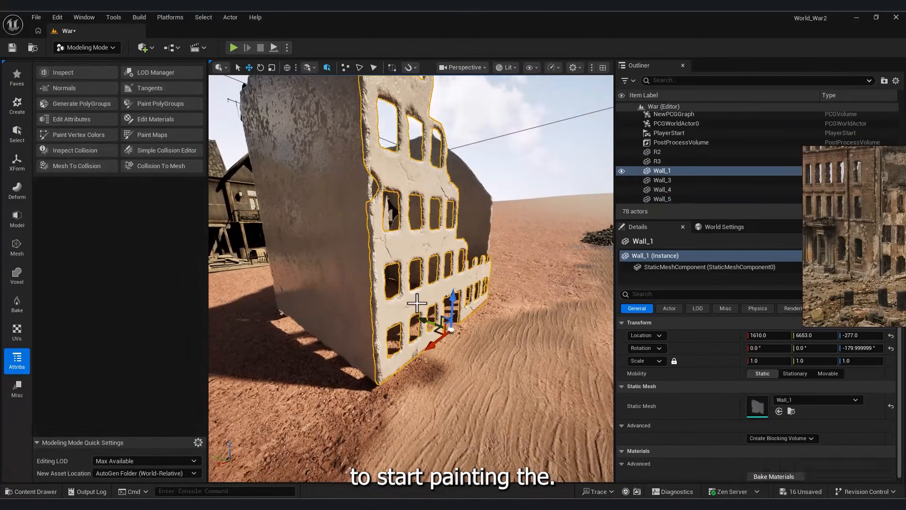
pyautogui.click(75, 135)
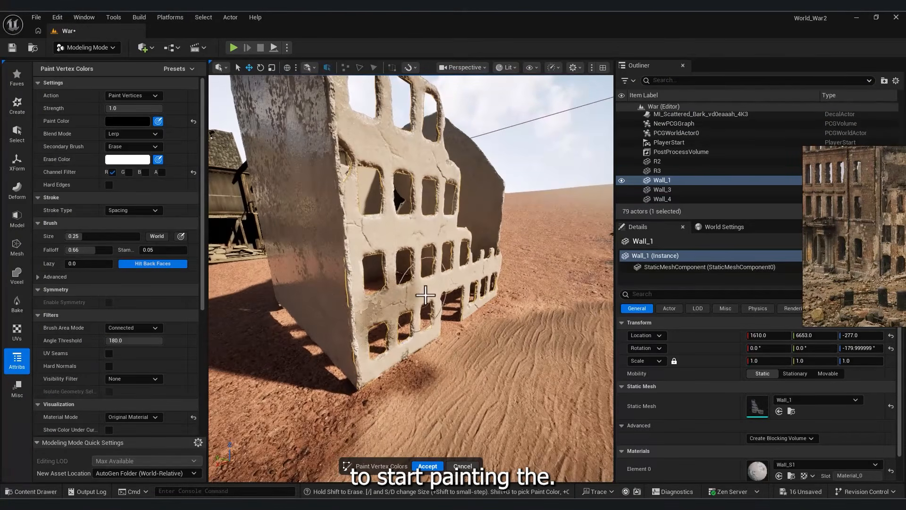
# Paint damage onto the windowed facade of Wall_1 with a brush size of 0.3, following the ruined-building reference
pyautogui.moveTo(367, 154)
pyautogui.mouseDown(button='right')
pyautogui.moveTo(349, 161)
pyautogui.moveTo(377, 165)
pyautogui.mouseUp(button='right')
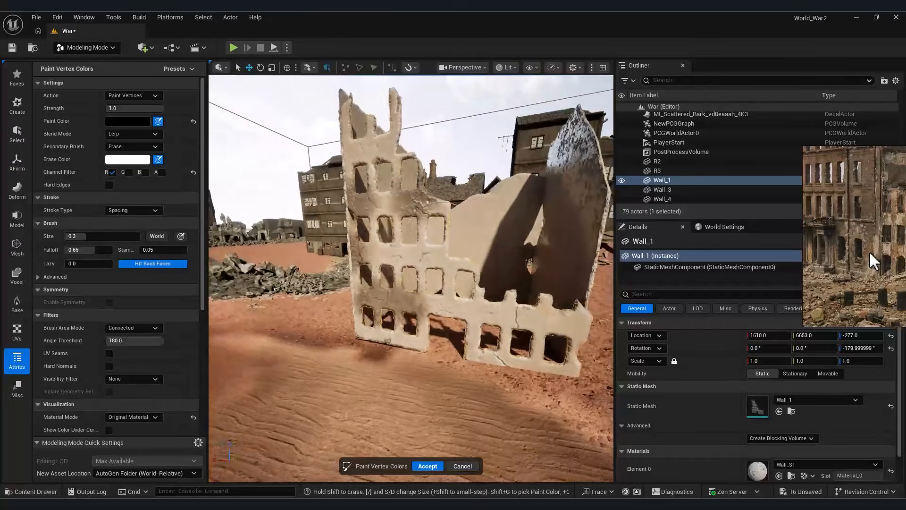
pyautogui.moveTo(871, 255); pyautogui.dragTo(816, 254, button='right')
pyautogui.click(417, 348)
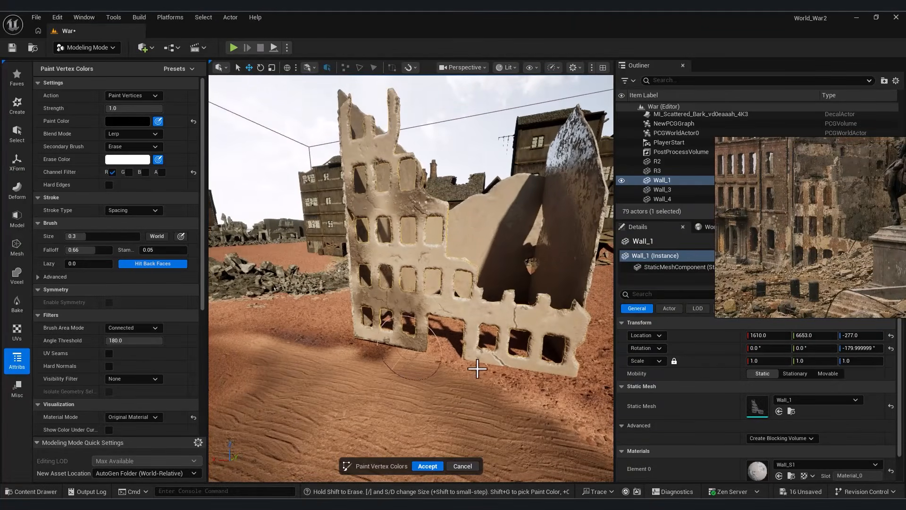
pyautogui.moveTo(511, 340)
pyautogui.mouseDown(button='right')
pyautogui.moveTo(514, 352)
pyautogui.moveTo(504, 359)
pyautogui.moveTo(517, 353)
pyautogui.mouseUp(button='right')
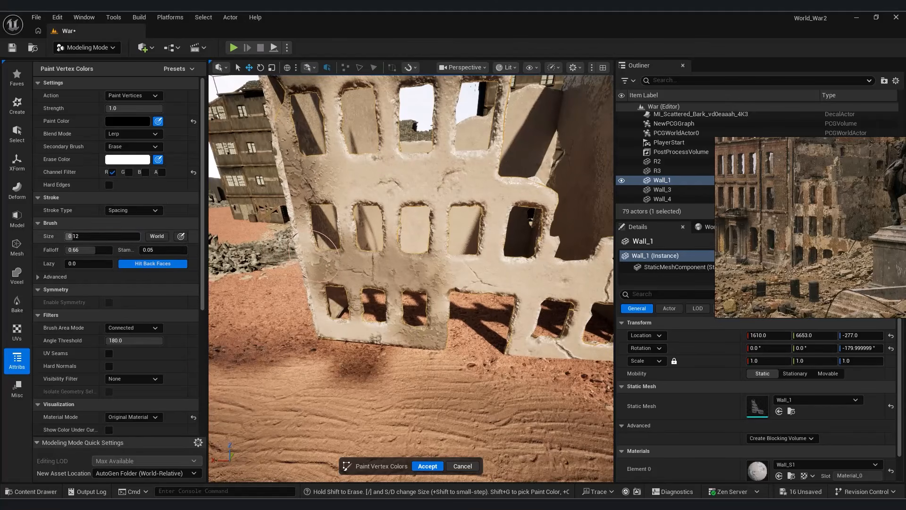
# Set the brush's stamp value to 0.03, paint finer damage around Wall_1's lower windows and broken edges, and accept the painting
pyautogui.moveTo(160, 250); pyautogui.dragTo(166, 250)
pyautogui.moveTo(501, 285); pyautogui.dragTo(510, 285, button='right')
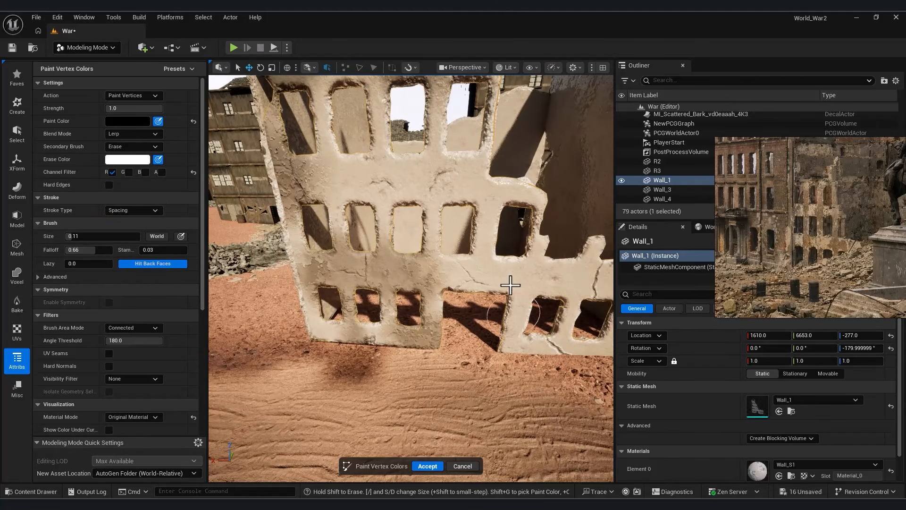
pyautogui.moveTo(509, 284); pyautogui.dragTo(509, 338)
pyautogui.press('d')
pyautogui.moveTo(510, 338)
pyautogui.mouseDown(button='right')
pyautogui.moveTo(524, 328)
pyautogui.moveTo(491, 331)
pyautogui.mouseUp(button='right')
pyautogui.moveTo(491, 331); pyautogui.dragTo(501, 384)
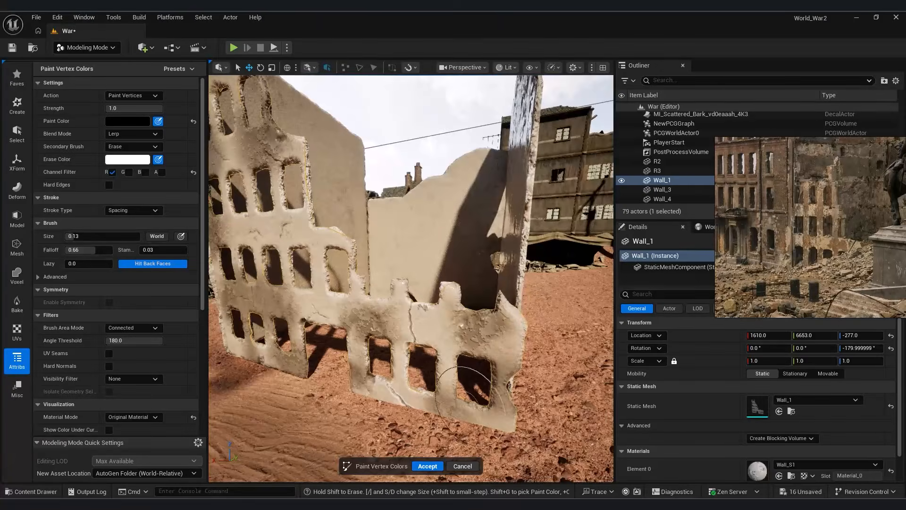
pyautogui.moveTo(470, 401); pyautogui.dragTo(466, 385, button='right')
pyautogui.press('s')
pyautogui.moveTo(339, 207)
pyautogui.mouseDown(button='right')
pyautogui.moveTo(330, 209)
pyautogui.moveTo(353, 212)
pyautogui.mouseUp(button='right')
pyautogui.press('w')
pyautogui.click(427, 465)
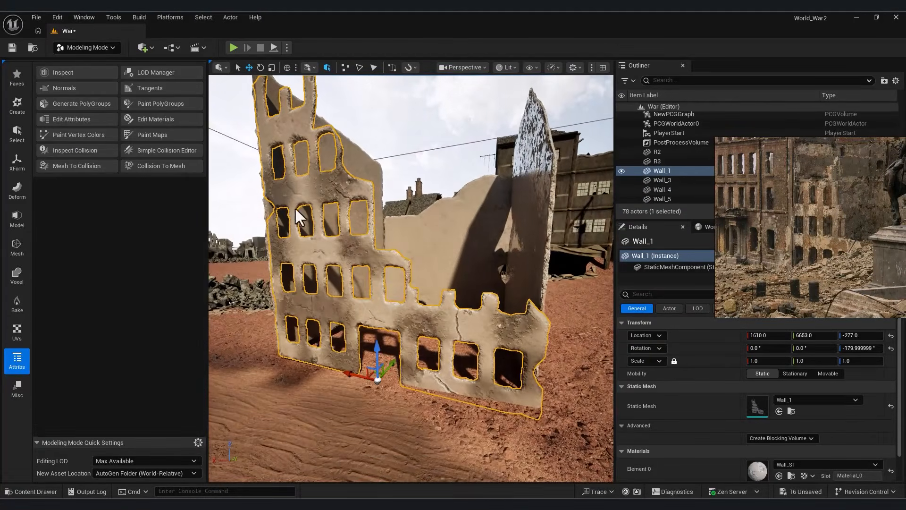
# Leave Modeling mode and switch to Landscape mode for sculpting the ground around the ruined walls
pyautogui.press('a')
pyautogui.moveTo(296, 210); pyautogui.dragTo(317, 57, button='right')
pyautogui.press('w')
pyautogui.press('s')
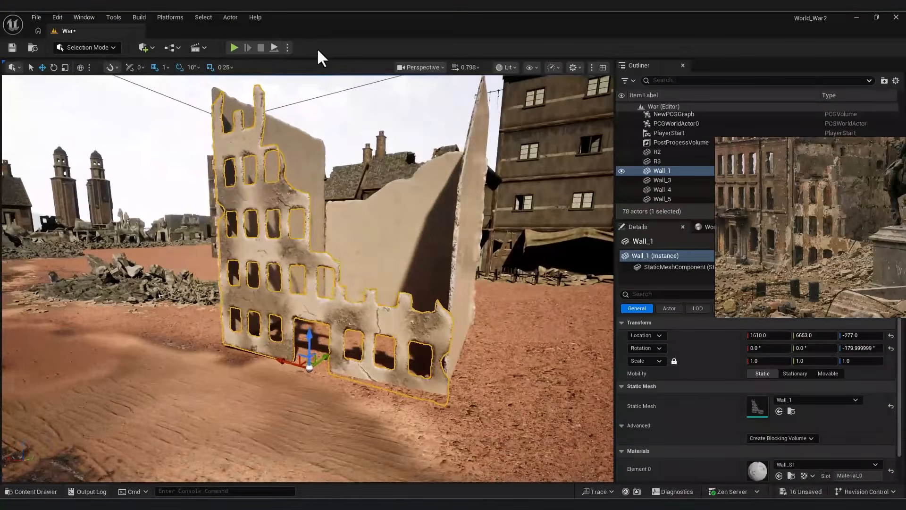
pyautogui.click(87, 47)
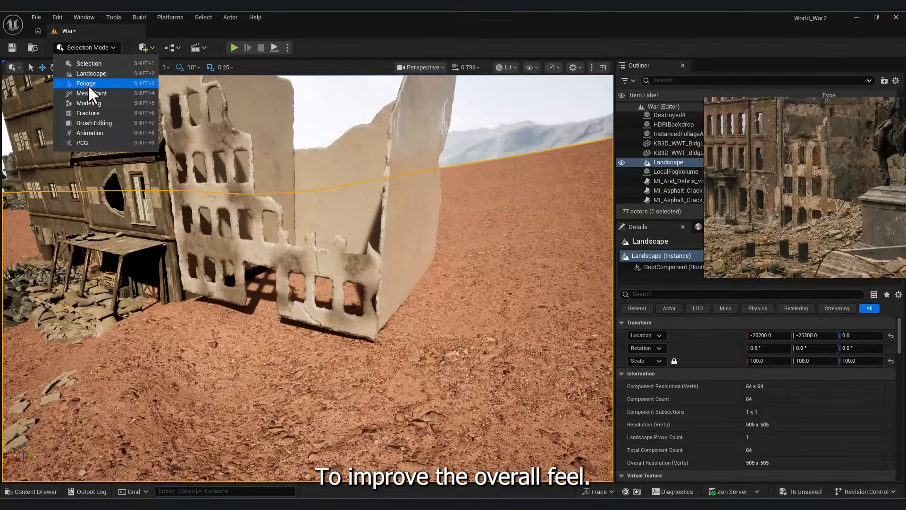
pyautogui.click(91, 73)
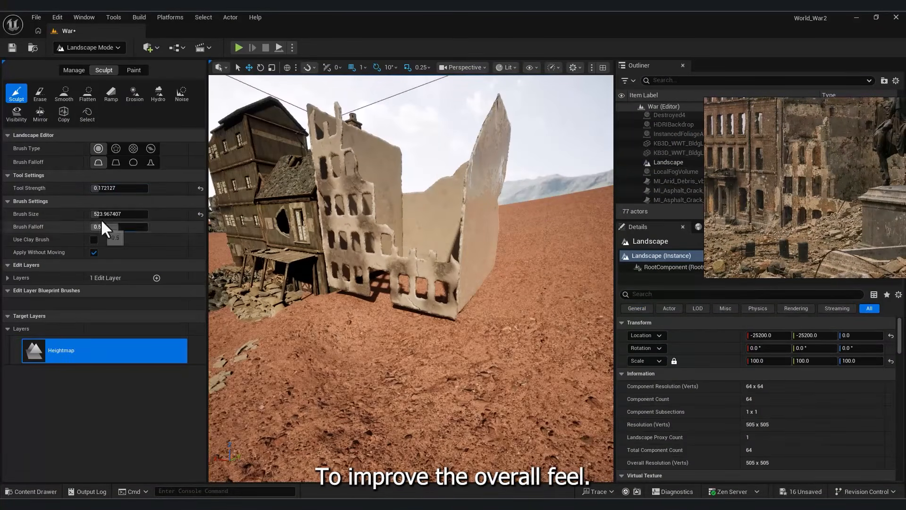
# Sculpt the ground around the base of the windowed ruin with a brush size of about 236, and return to Selection mode
pyautogui.moveTo(384, 306); pyautogui.dragTo(340, 292)
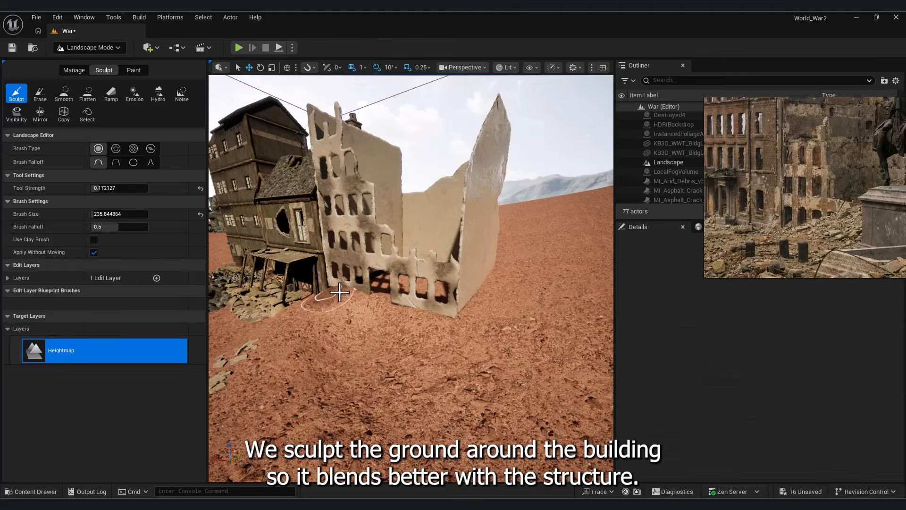
pyautogui.moveTo(487, 294)
pyautogui.mouseDown(button='right')
pyautogui.moveTo(538, 298)
pyautogui.moveTo(519, 302)
pyautogui.mouseUp(button='right')
pyautogui.click(89, 47)
pyautogui.click(100, 62)
# Place the concrete rubble static mesh 3 in front of the windowed wall at about X 2349, Y 11998, Z -404
pyautogui.click(43, 492)
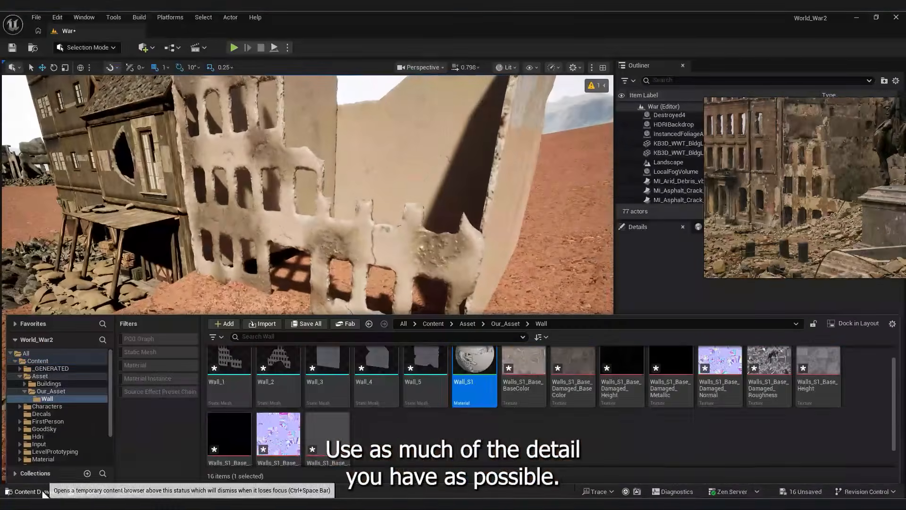
pyautogui.click(45, 361)
pyautogui.doubleClick(278, 368)
pyautogui.moveTo(376, 363); pyautogui.dragTo(439, 339)
pyautogui.moveTo(438, 313); pyautogui.dragTo(435, 346)
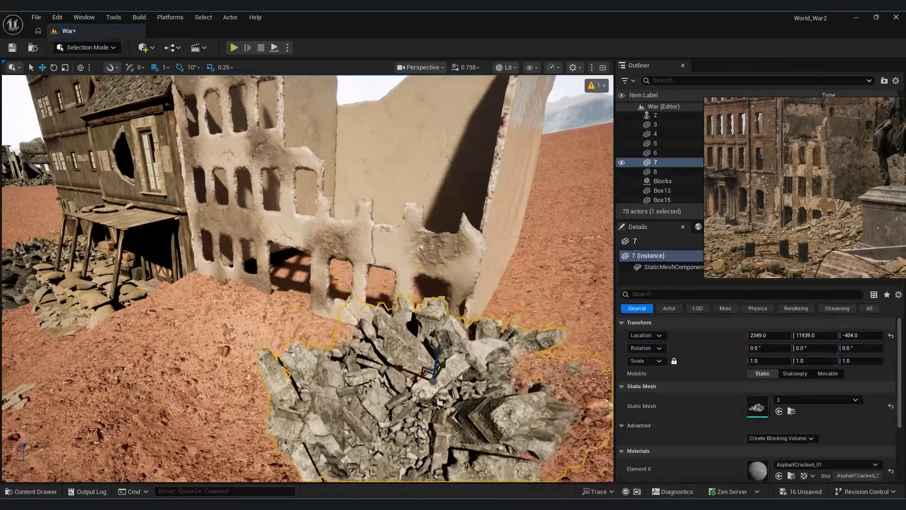
pyautogui.moveTo(435, 347)
pyautogui.mouseDown(button='right')
pyautogui.moveTo(422, 350)
pyautogui.moveTo(438, 348)
pyautogui.moveTo(438, 332)
pyautogui.mouseUp(button='right')
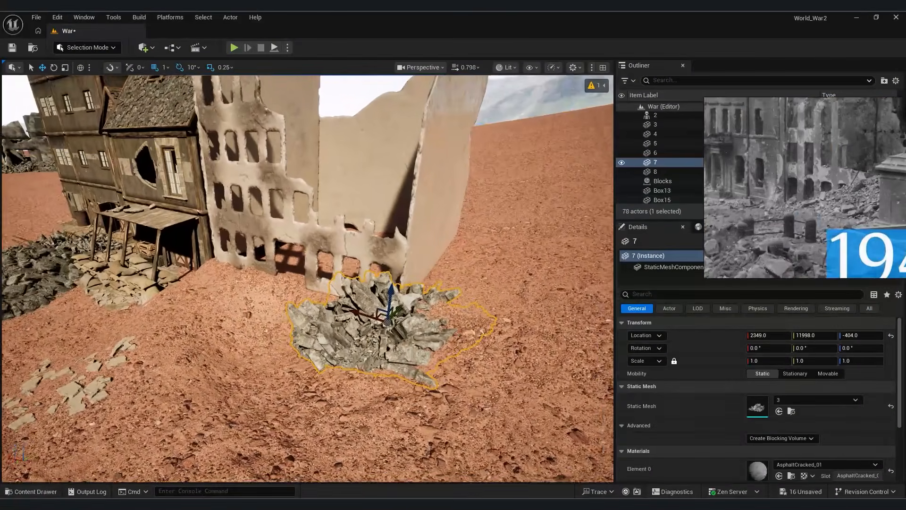
# Place rubble static mesh 4 beside the wall's outer corner, scaled to 1.25, rotated 110° about Z and adjusted in height
pyautogui.click(36, 492)
pyautogui.moveTo(423, 361); pyautogui.dragTo(471, 284)
pyautogui.press('e')
pyautogui.moveTo(444, 301); pyautogui.dragTo(414, 276)
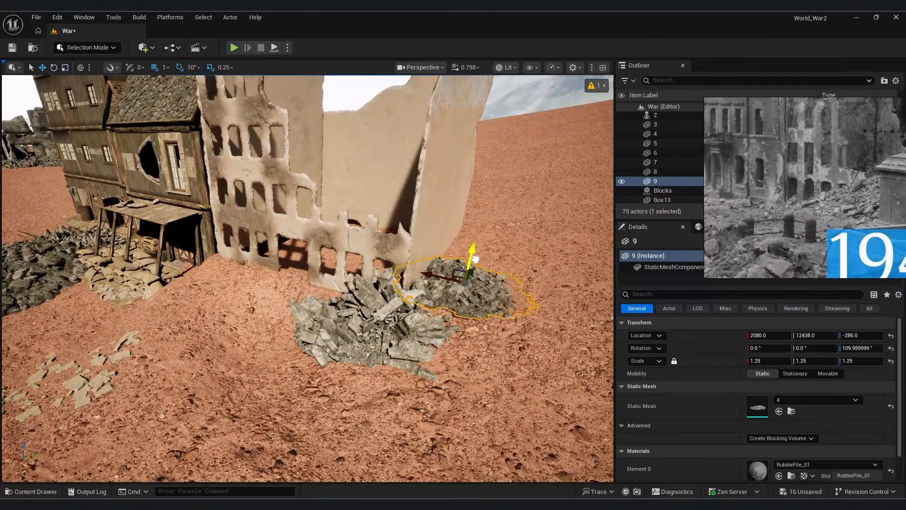
pyautogui.moveTo(475, 259); pyautogui.dragTo(475, 263)
pyautogui.click(358, 377)
pyautogui.moveTo(359, 377); pyautogui.dragTo(312, 378, button='right')
# Add static mesh 1+ rubble along the foot of the facade, rotated 90° about Z and scaled to 3.0
pyautogui.click(35, 492)
pyautogui.moveTo(471, 361); pyautogui.dragTo(339, 300)
pyautogui.press('r')
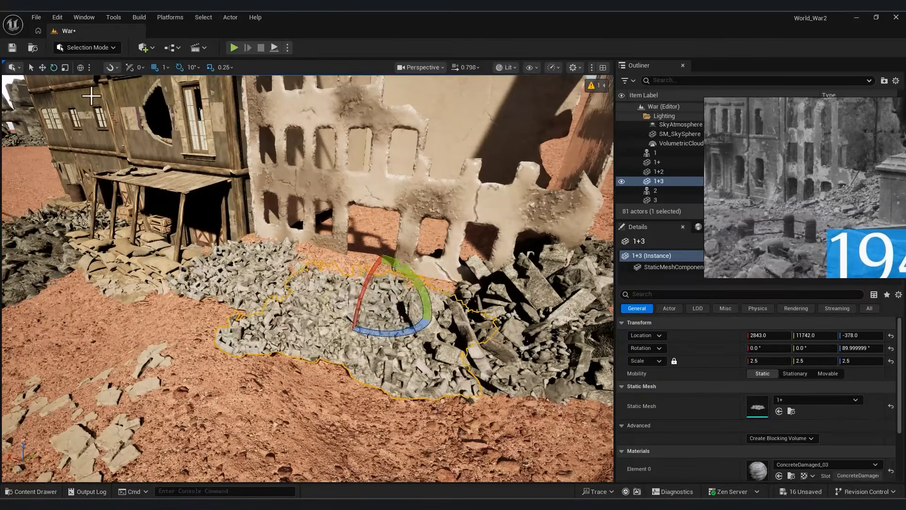
pyautogui.moveTo(379, 283); pyautogui.dragTo(411, 288, button='right')
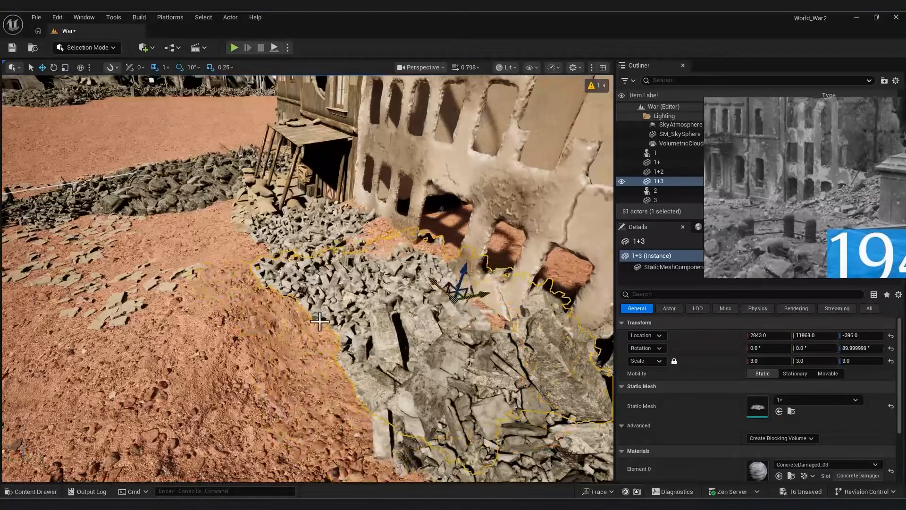
pyautogui.click(246, 377)
pyautogui.moveTo(245, 377); pyautogui.dragTo(227, 359, button='right')
pyautogui.click(87, 48)
pyautogui.click(79, 74)
pyautogui.moveTo(422, 334); pyautogui.dragTo(401, 350, button='right')
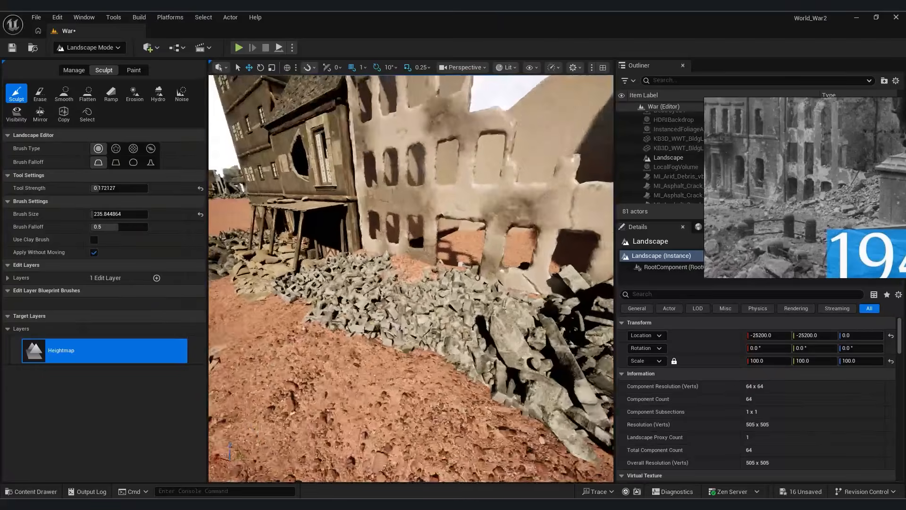
pyautogui.click(89, 48)
pyautogui.click(79, 62)
# Switch to Foliage mode, select all four debris foliage types, and undo the trial paint stroke
pyautogui.moveTo(401, 283); pyautogui.dragTo(378, 273, button='right')
pyautogui.click(87, 48)
pyautogui.click(79, 86)
pyautogui.click(104, 280)
pyautogui.hotkey('ctrl', 'a')
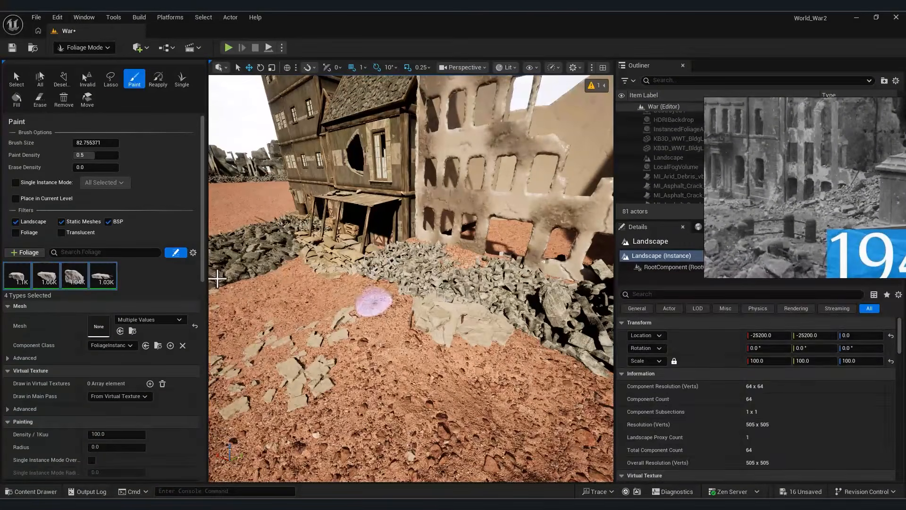
pyautogui.hotkey('ctrl', 'z')
# Set the debris types' maximum Scale X to 4.0 and paint debris over the ground in front of the ruined buildings
pyautogui.scroll(-5, 179, 340)
pyautogui.click(170, 336)
pyautogui.write('4')
pyautogui.press('Return')
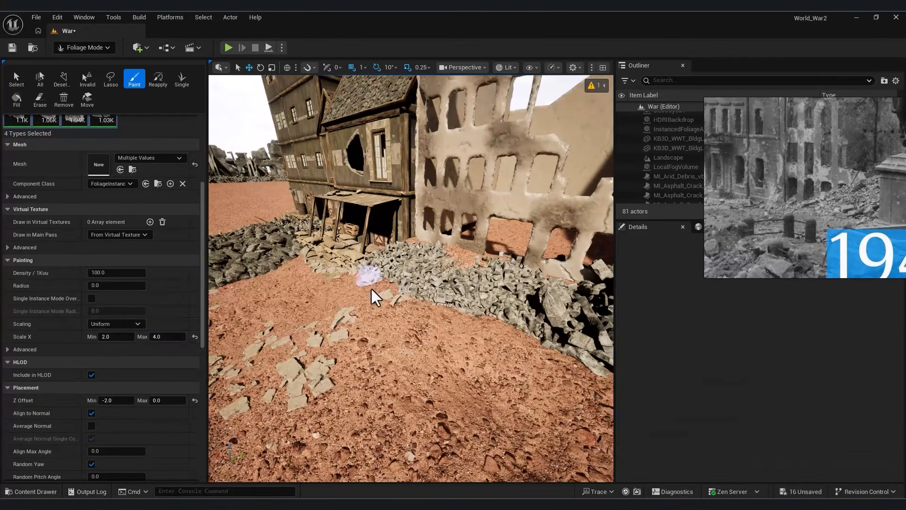
pyautogui.moveTo(372, 294)
pyautogui.mouseDown()
pyautogui.moveTo(511, 346)
pyautogui.moveTo(309, 285)
pyautogui.mouseUp()
pyautogui.moveTo(309, 286); pyautogui.dragTo(322, 302, button='right')
pyautogui.moveTo(321, 302)
pyautogui.mouseDown()
pyautogui.moveTo(448, 223)
pyautogui.moveTo(500, 247)
pyautogui.mouseUp()
pyautogui.moveTo(500, 247)
pyautogui.mouseDown(button='right')
pyautogui.moveTo(557, 264)
pyautogui.moveTo(491, 212)
pyautogui.mouseUp(button='right')
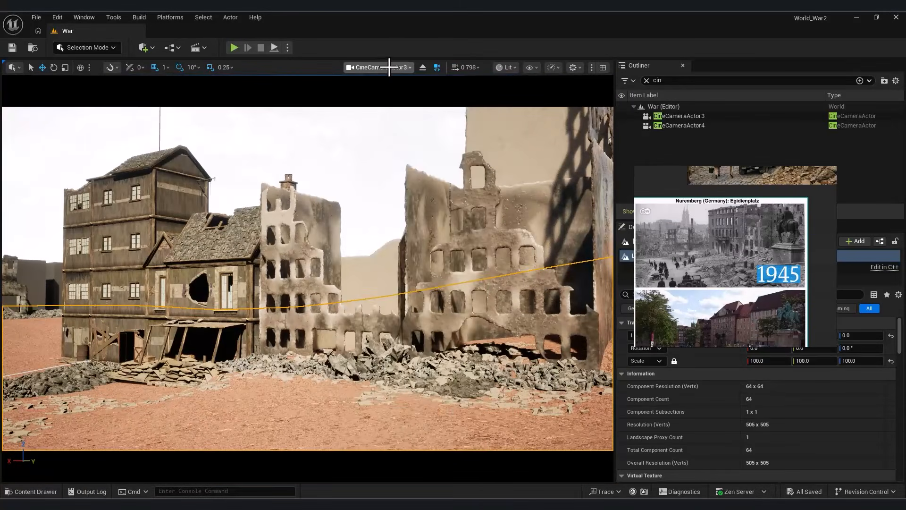
# Check the scene through CineCameraActor4 and CineCameraActor3 against the 1945 reference photo
pyautogui.click(389, 67)
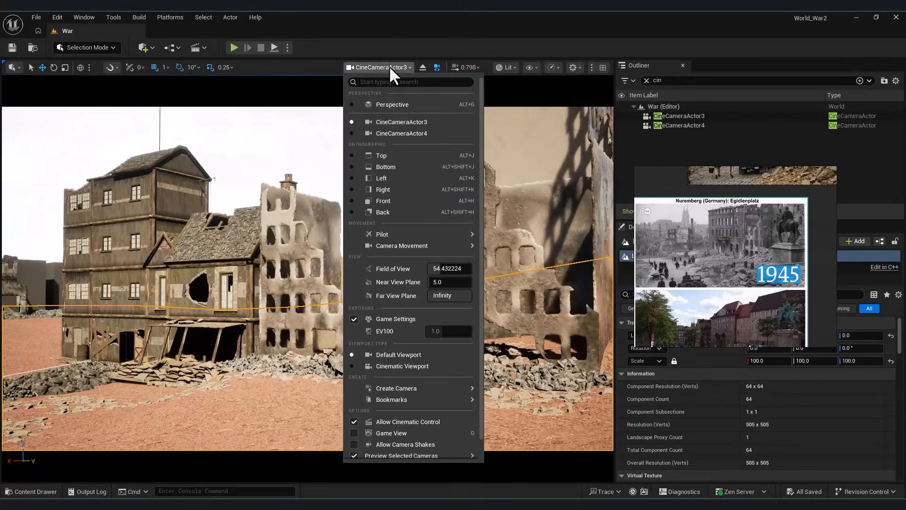
pyautogui.click(401, 132)
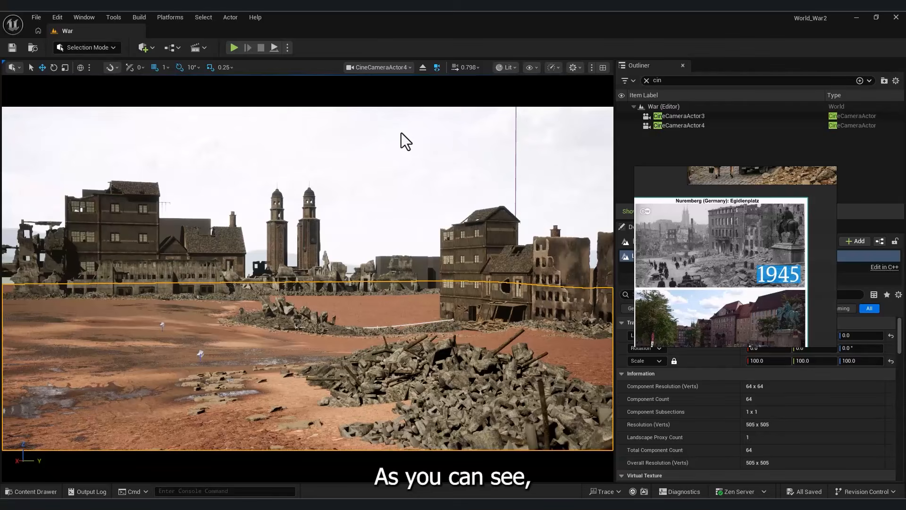
pyautogui.click(378, 67)
pyautogui.click(412, 122)
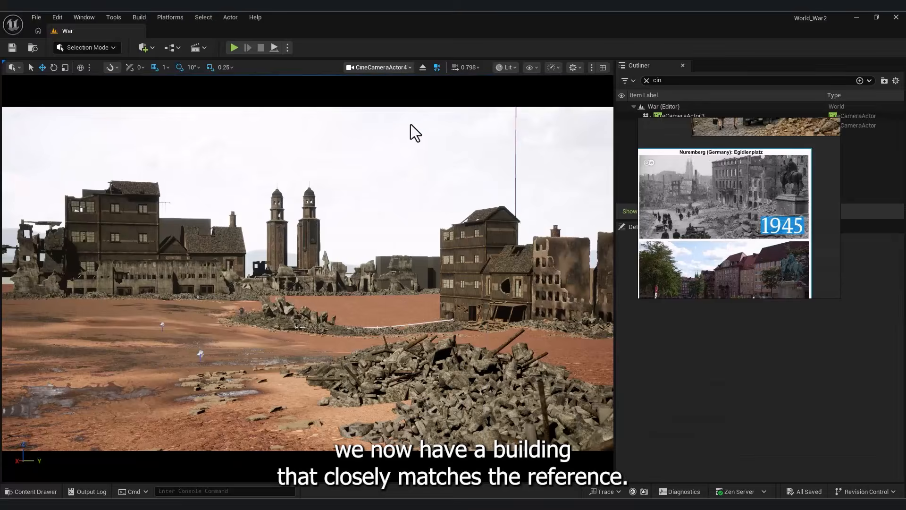
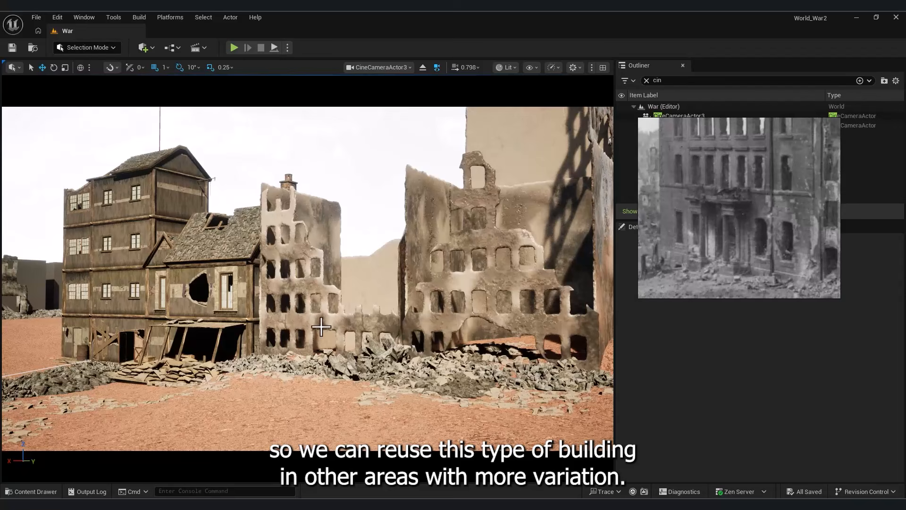
pyautogui.click(375, 308)
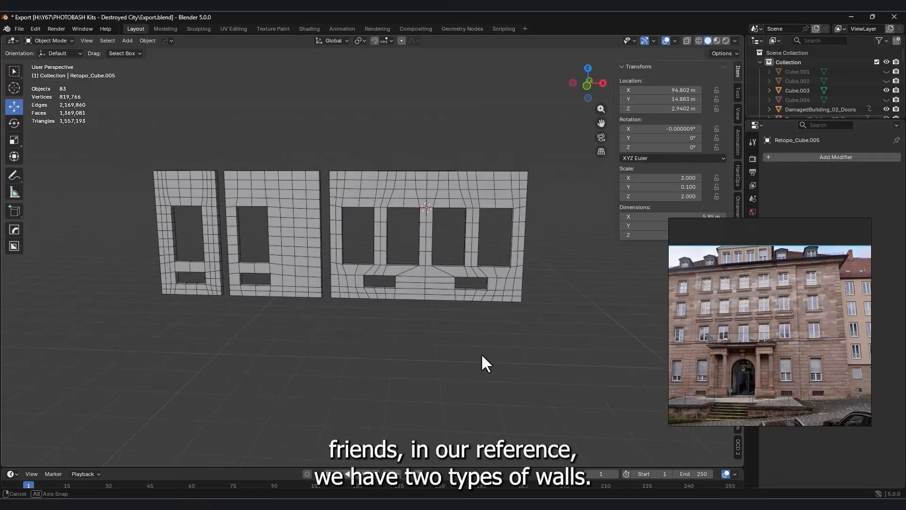
# Switch to Blender and examine the three modular window walls from several angles alongside the building reference
pyautogui.moveTo(481, 353); pyautogui.dragTo(463, 350, button='middle')
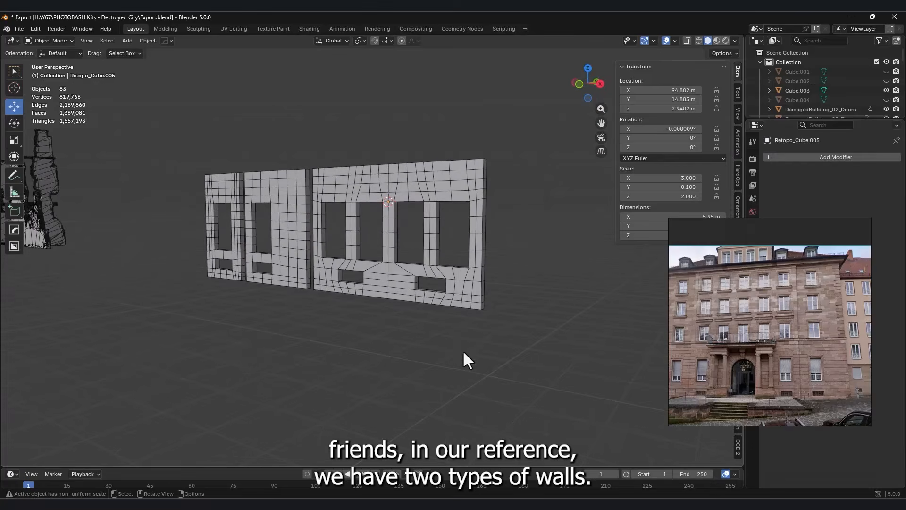
pyautogui.moveTo(406, 320); pyautogui.dragTo(617, 339, button='middle')
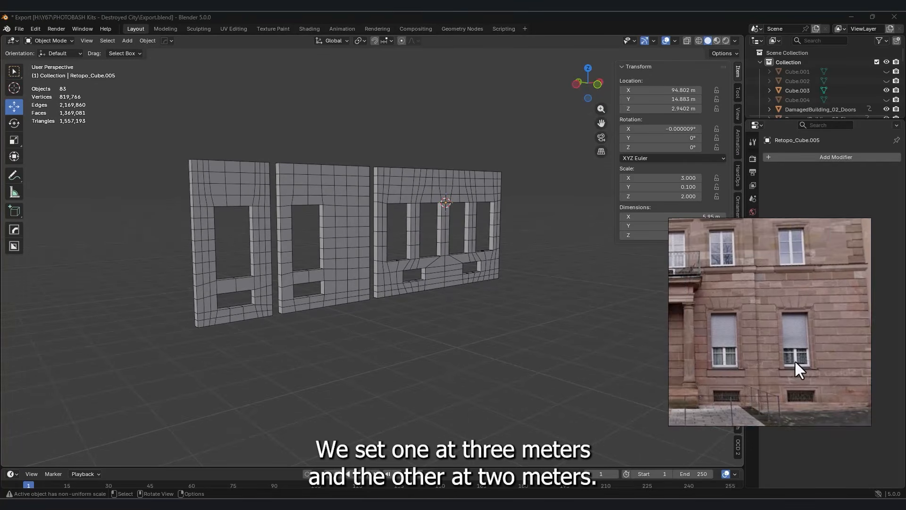
pyautogui.click(351, 258)
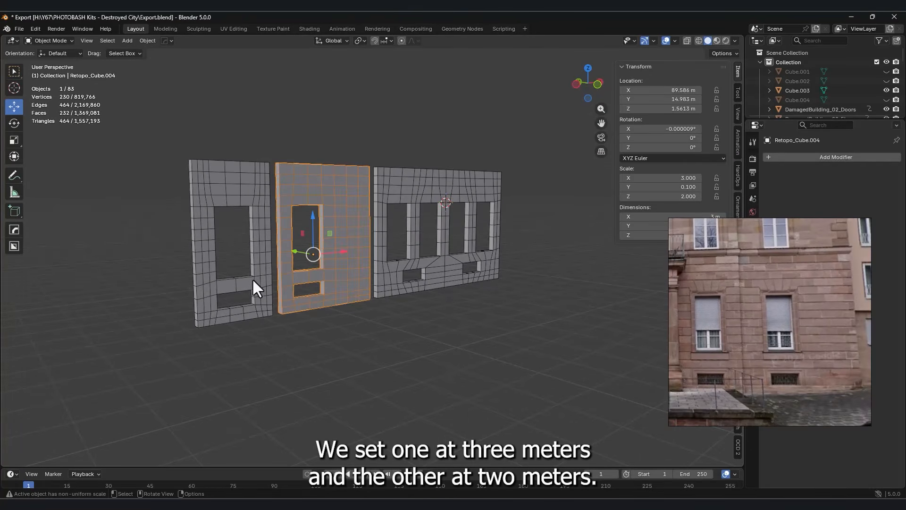
pyautogui.scroll(-3, 406, 338)
pyautogui.moveTo(465, 338); pyautogui.dragTo(404, 338, button='middle')
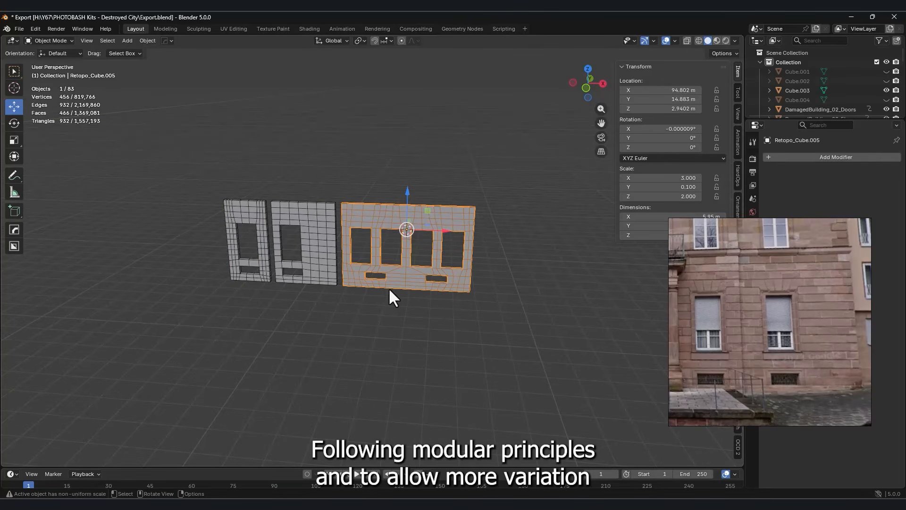
pyautogui.moveTo(378, 302); pyautogui.dragTo(387, 313, button='middle')
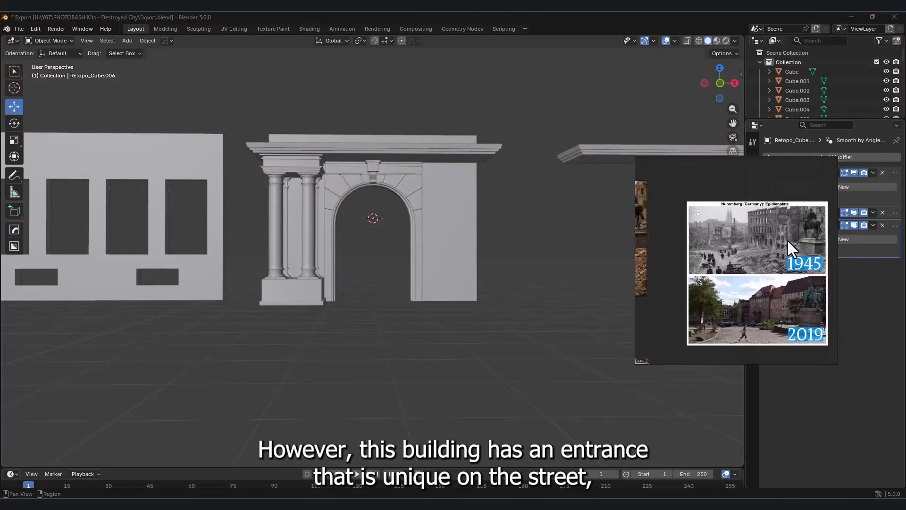
# Examine the arched entrance model against the reference photos of the building's entrance
pyautogui.moveTo(733, 278); pyautogui.dragTo(757, 282)
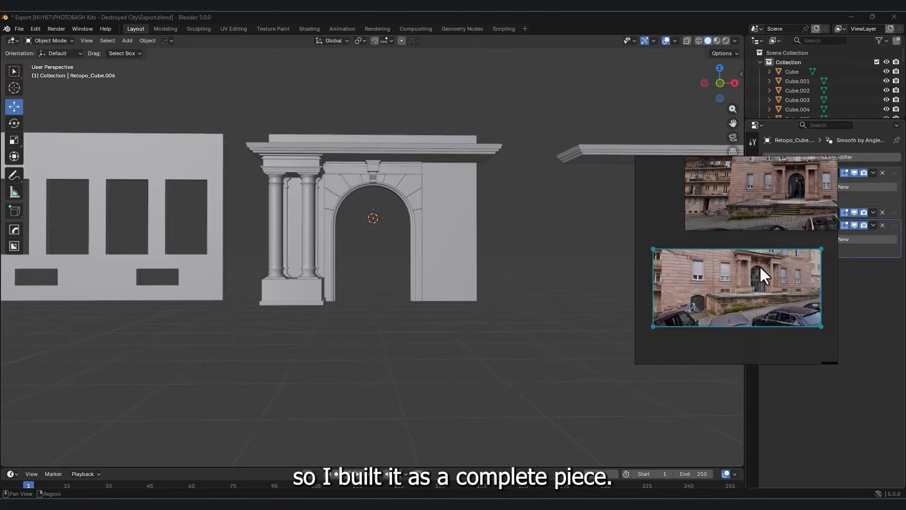
pyautogui.moveTo(802, 178); pyautogui.dragTo(775, 192)
pyautogui.scroll(5, 774, 192)
pyautogui.moveTo(415, 321); pyautogui.dragTo(378, 311, button='middle')
pyautogui.scroll(3, 368, 305)
pyautogui.moveTo(354, 304); pyautogui.dragTo(377, 350, button='middle')
pyautogui.click(369, 342)
pyautogui.scroll(-3, 769, 221)
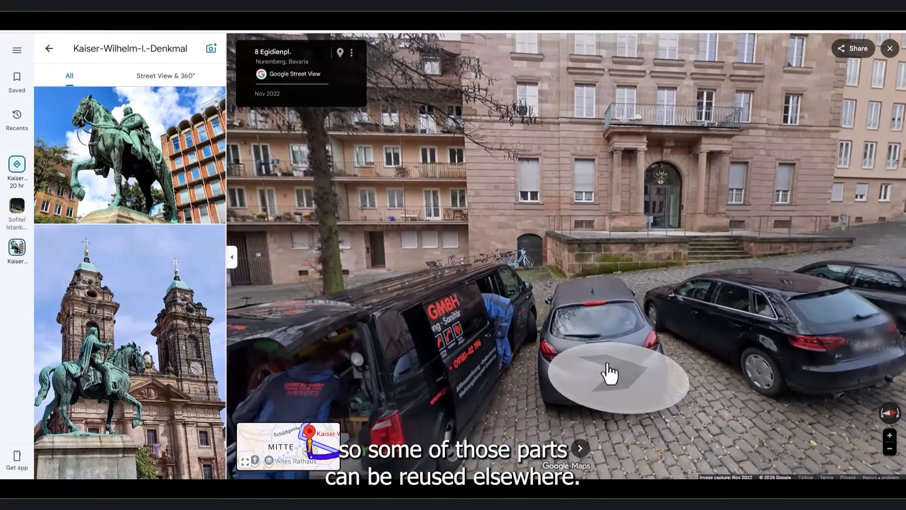
# Switch to Google Maps Street View and look over the neighbouring facades around the square for repeating modular parts
pyautogui.moveTo(606, 373); pyautogui.dragTo(684, 343)
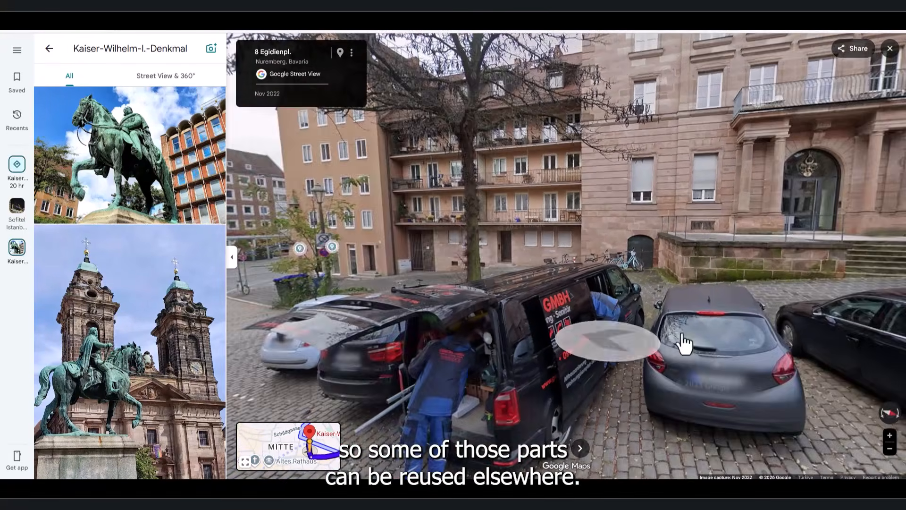
pyautogui.moveTo(755, 255); pyautogui.dragTo(657, 265)
pyautogui.moveTo(372, 326); pyautogui.dragTo(492, 314)
pyautogui.moveTo(326, 339); pyautogui.dragTo(587, 326)
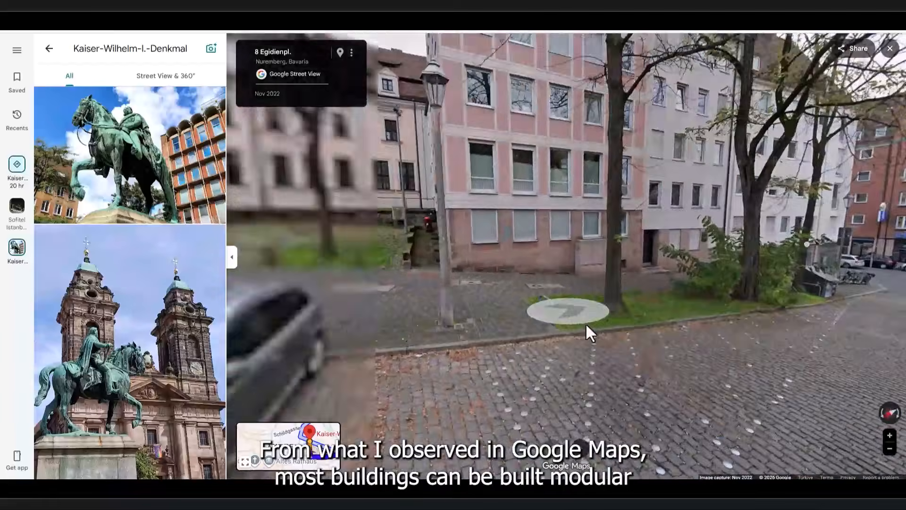
pyautogui.moveTo(476, 325); pyautogui.dragTo(670, 365)
pyautogui.scroll(3, 519, 278)
pyautogui.scroll(-2, 545, 241)
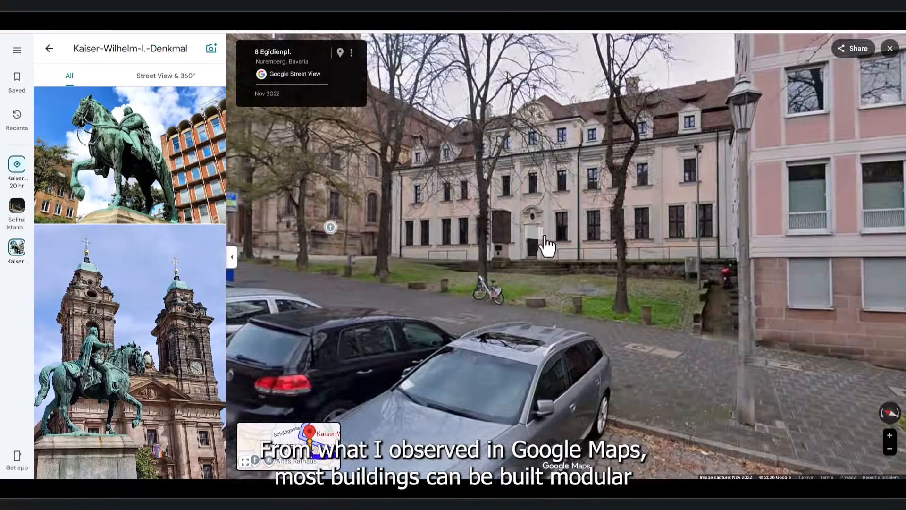
pyautogui.scroll(-2, 545, 240)
# Look back across the street to the sandstone building and examine its columned entrance and balcony in Street View
pyautogui.moveTo(568, 279); pyautogui.dragTo(326, 267)
pyautogui.scroll(3, 675, 302)
pyautogui.moveTo(697, 325); pyautogui.dragTo(608, 346)
pyautogui.scroll(-2, 594, 337)
pyautogui.scroll(-2, 593, 339)
pyautogui.moveTo(481, 338); pyautogui.dragTo(377, 337)
pyautogui.moveTo(590, 311); pyautogui.dragTo(302, 302)
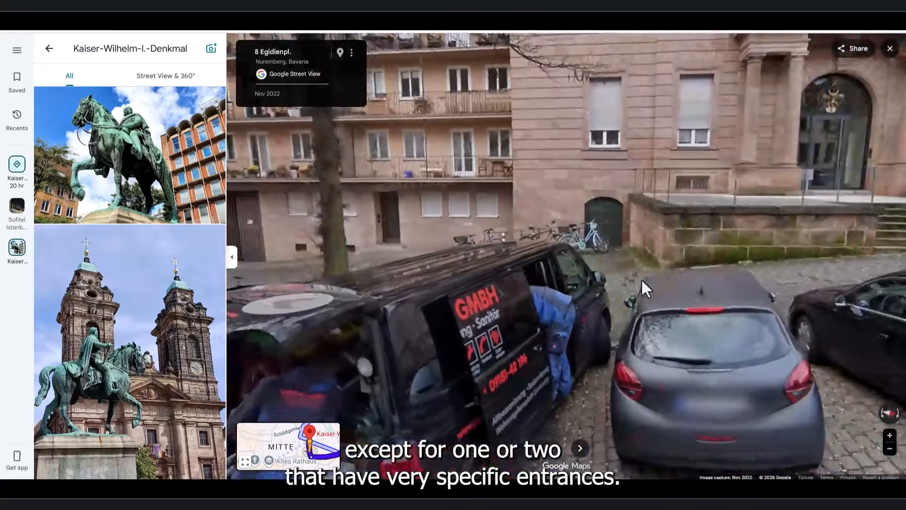
pyautogui.moveTo(641, 280); pyautogui.dragTo(454, 216)
pyautogui.moveTo(495, 238); pyautogui.dragTo(430, 277)
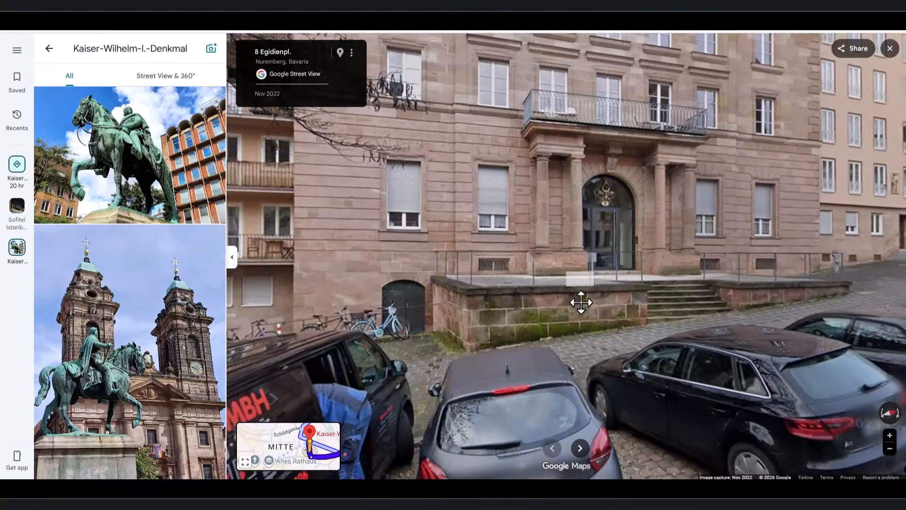
pyautogui.moveTo(581, 302); pyautogui.dragTo(581, 364)
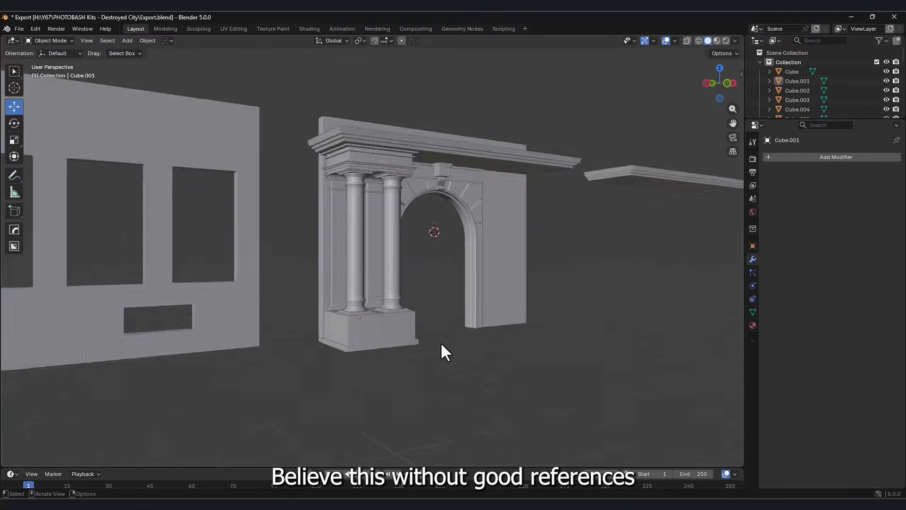
# Switch back to Blender and compare the entrance columns and arch keystone with the close-up reference photos
pyautogui.scroll(4, 441, 347)
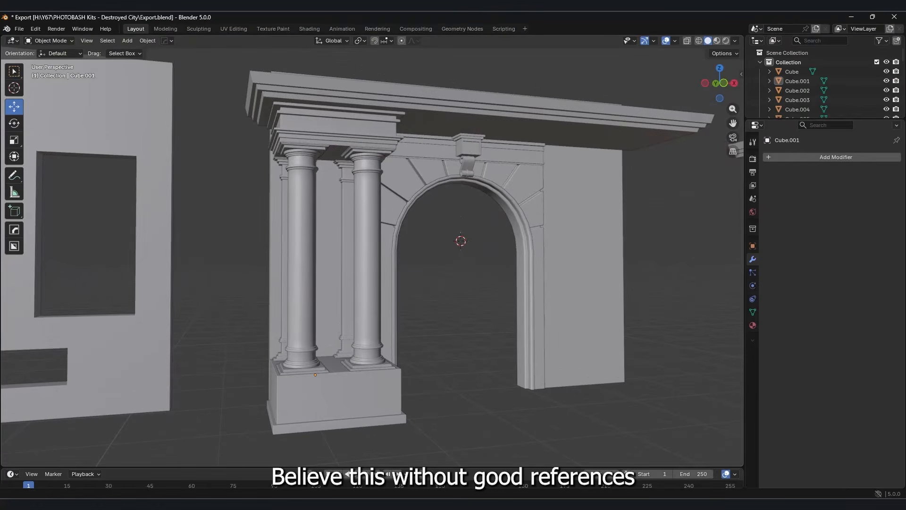
pyautogui.hotkey('alt', 'Tab')
pyautogui.scroll(-5, 833, 260)
pyautogui.scroll(4, 832, 317)
pyautogui.moveTo(425, 236); pyautogui.dragTo(377, 221, button='middle')
pyautogui.scroll(2, 391, 207)
pyautogui.click(391, 208)
pyautogui.scroll(-3, 776, 280)
pyautogui.click(849, 211)
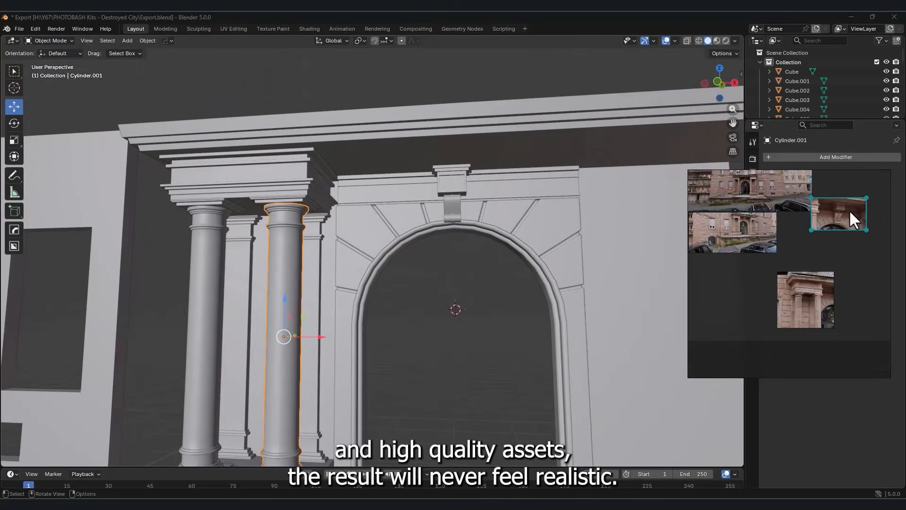
# Inspect the cornice and the entablature above the paired columns from several angles
pyautogui.scroll(2, 836, 215)
pyautogui.moveTo(471, 302); pyautogui.dragTo(488, 304, button='middle')
pyautogui.keyDown('shift'); pyautogui.moveTo(439, 330); pyautogui.dragTo(441, 278, button='middle'); pyautogui.keyUp('shift')
pyautogui.scroll(-3, 434, 259)
pyautogui.moveTo(422, 205); pyautogui.dragTo(445, 213, button='middle')
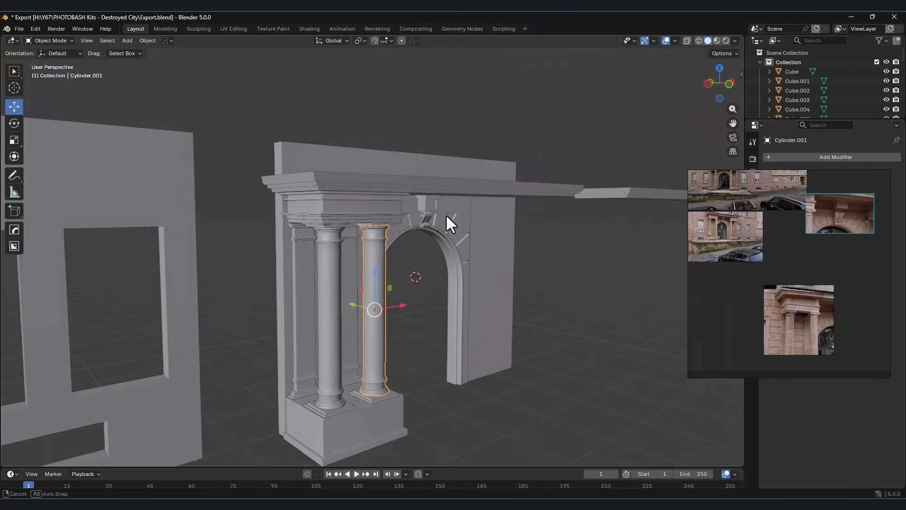
pyautogui.click(352, 207)
pyautogui.scroll(3, 351, 212)
pyautogui.moveTo(350, 231); pyautogui.dragTo(348, 197, button='middle')
# Inspect the pedestal and column bases, and view the whole entrance piece from the front and side
pyautogui.click(328, 358)
pyautogui.moveTo(410, 347); pyautogui.dragTo(359, 339, button='middle')
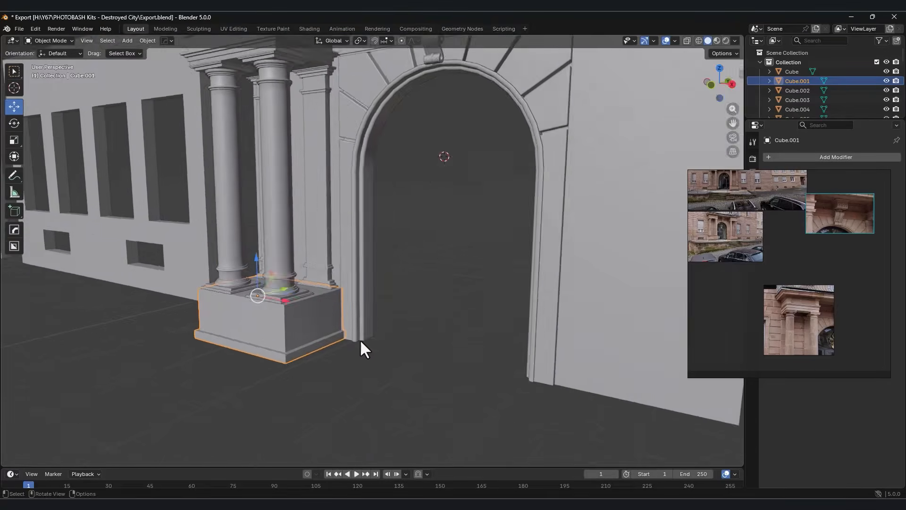
pyautogui.scroll(-3, 361, 338)
pyautogui.keyDown('shift'); pyautogui.moveTo(377, 288); pyautogui.dragTo(387, 337, button='middle'); pyautogui.keyUp('shift')
pyautogui.moveTo(408, 337); pyautogui.dragTo(460, 338, button='middle')
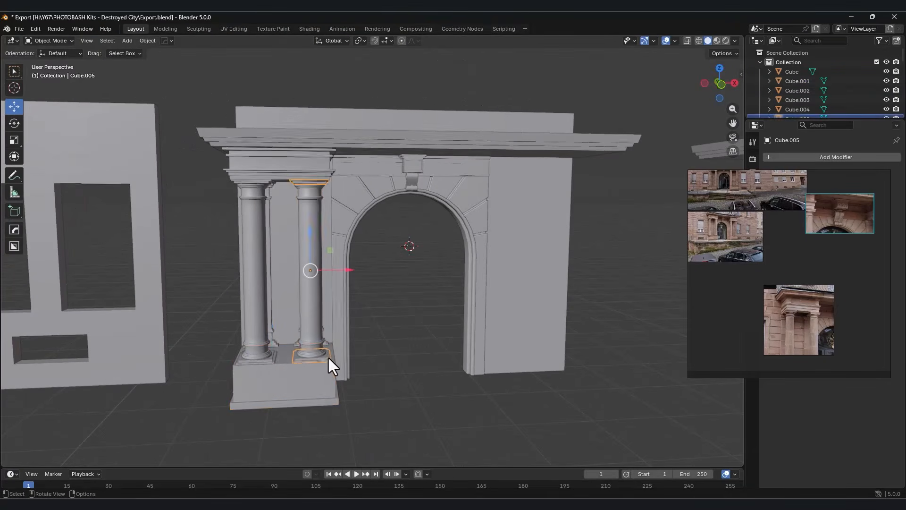
pyautogui.moveTo(328, 358); pyautogui.dragTo(284, 236, button='middle')
pyautogui.scroll(-3, 377, 255)
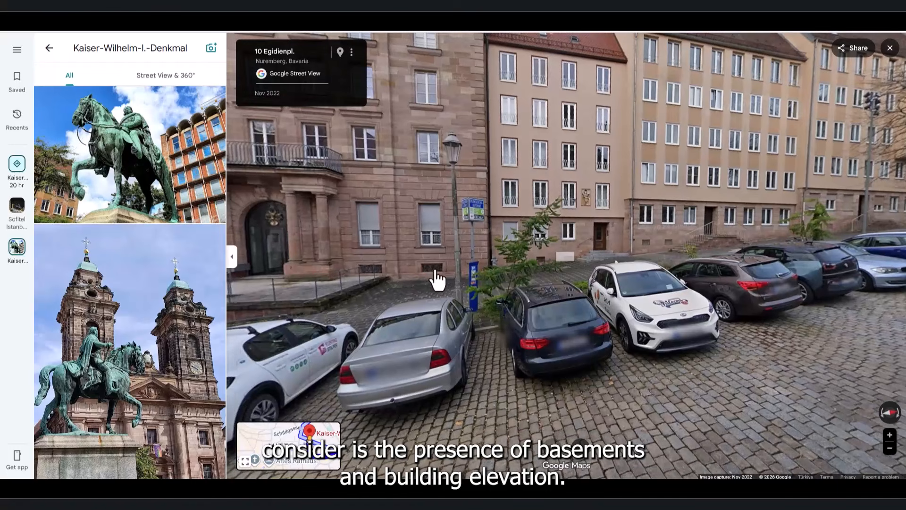
# Examine the sandstone building's basement openings and raised entrance in Street View, and switch back to Blender to view the modular walls
pyautogui.click(435, 278)
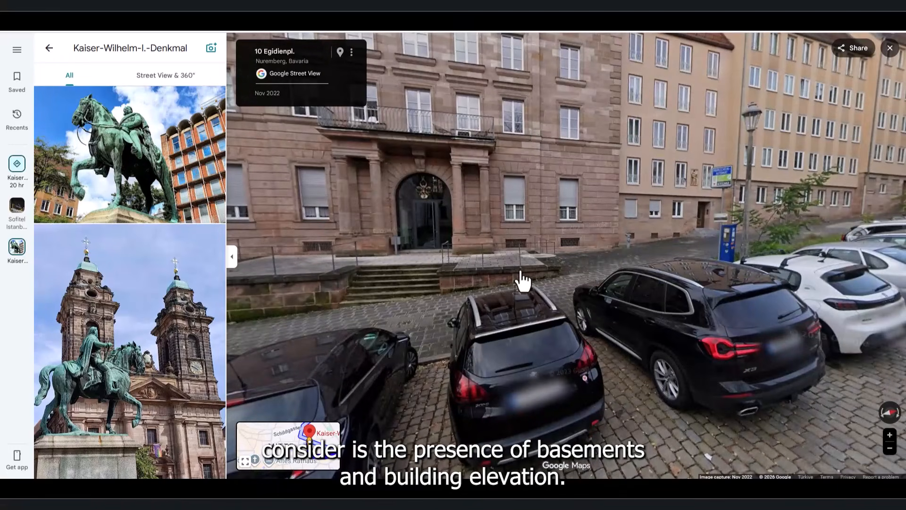
pyautogui.click(708, 243)
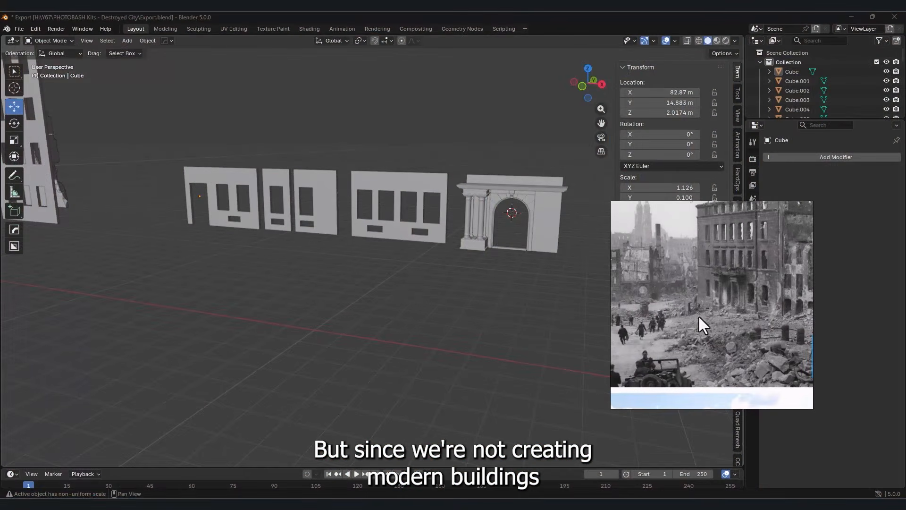
pyautogui.moveTo(377, 296); pyautogui.dragTo(471, 304, button='middle')
pyautogui.scroll(3, 517, 308)
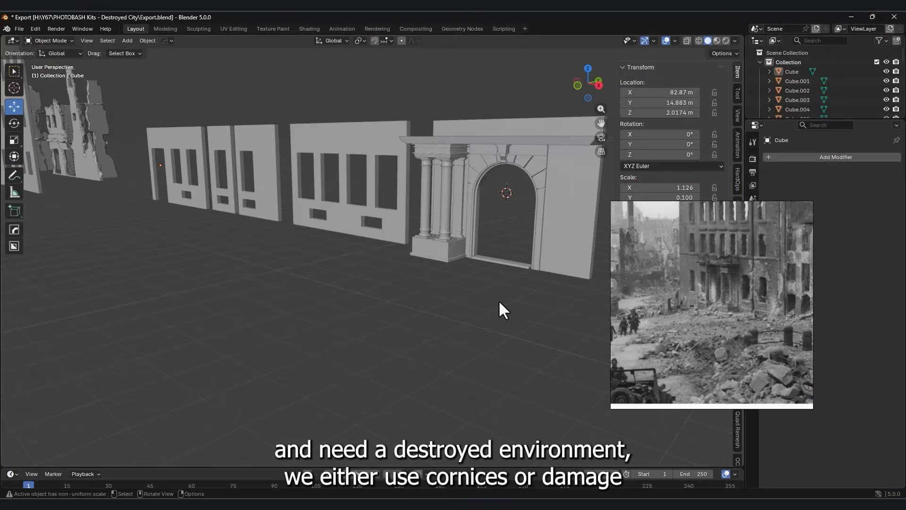
pyautogui.moveTo(498, 299); pyautogui.dragTo(476, 270, button='middle')
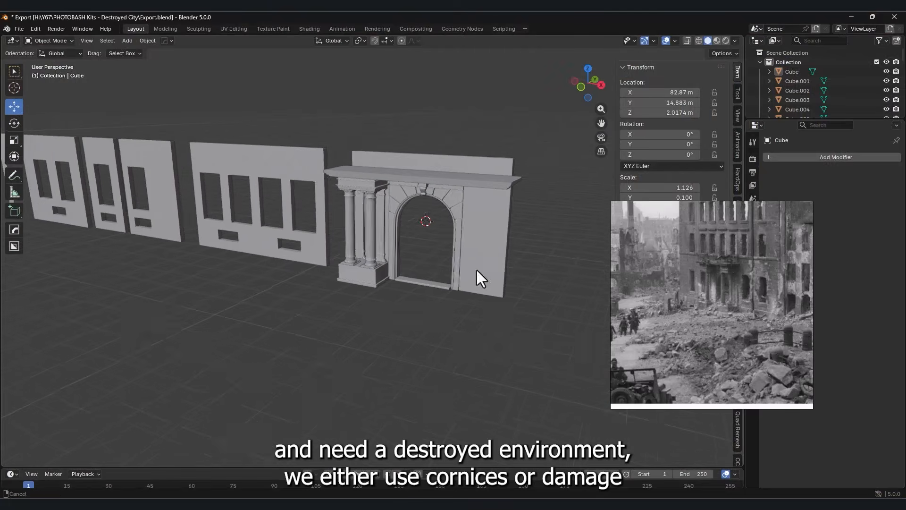
# Add a cube in front view and place it over the lower end of the four-window wall nearest the entrance
pyautogui.press('KP_1')
pyautogui.scroll(3, 469, 253)
pyautogui.hotkey('shift', 'a')
pyautogui.click(437, 263)
pyautogui.press('g')
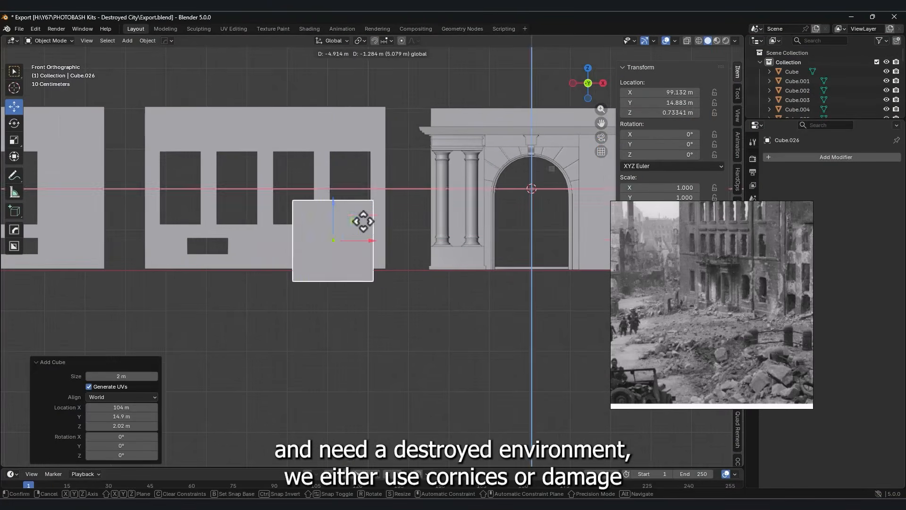
pyautogui.click(377, 219)
# Squash the cube along Z and flatten it along Y into a thin horizontal strip on the wall's front face
pyautogui.press('s')
pyautogui.press('z')
pyautogui.click(378, 234)
pyautogui.press('g')
pyautogui.click(377, 256)
pyautogui.press('s')
pyautogui.moveTo(430, 253); pyautogui.dragTo(415, 268, button='middle')
pyautogui.click(326, 276)
pyautogui.scroll(5, 340, 273)
pyautogui.moveTo(221, 309); pyautogui.dragTo(217, 303)
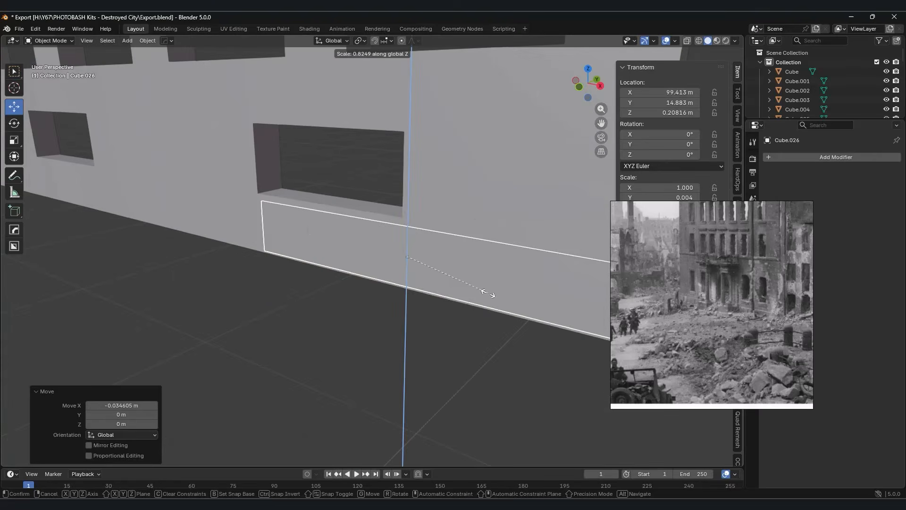
pyautogui.click(424, 265)
# Align the strip with the wall's bottom edge and the end nearest the entrance
pyautogui.scroll(3, 805, 324)
pyautogui.moveTo(454, 310); pyautogui.dragTo(465, 269, button='middle')
pyautogui.moveTo(375, 235); pyautogui.dragTo(329, 213, button='middle')
pyautogui.press('KP_1')
pyautogui.scroll(5, 349, 154)
pyautogui.moveTo(263, 178); pyautogui.dragTo(265, 182)
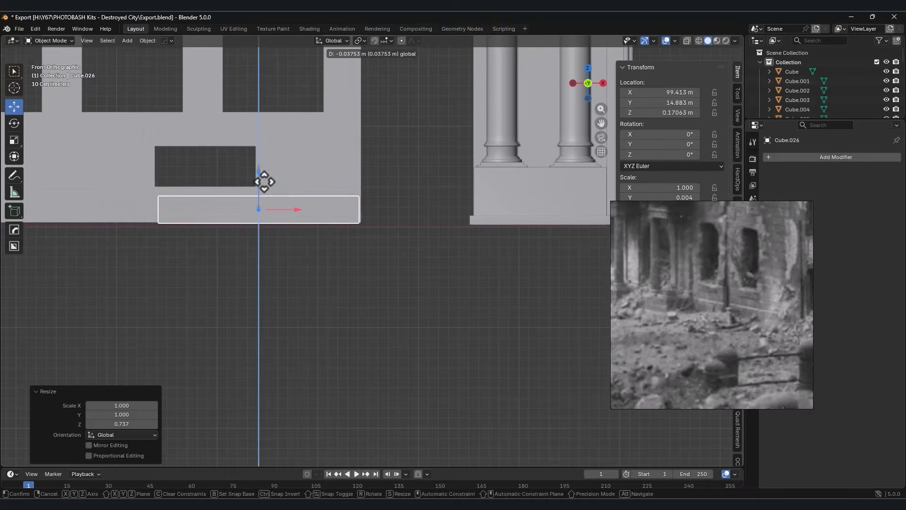
pyautogui.click(302, 209)
pyautogui.moveTo(302, 209); pyautogui.dragTo(81, 75, button='middle')
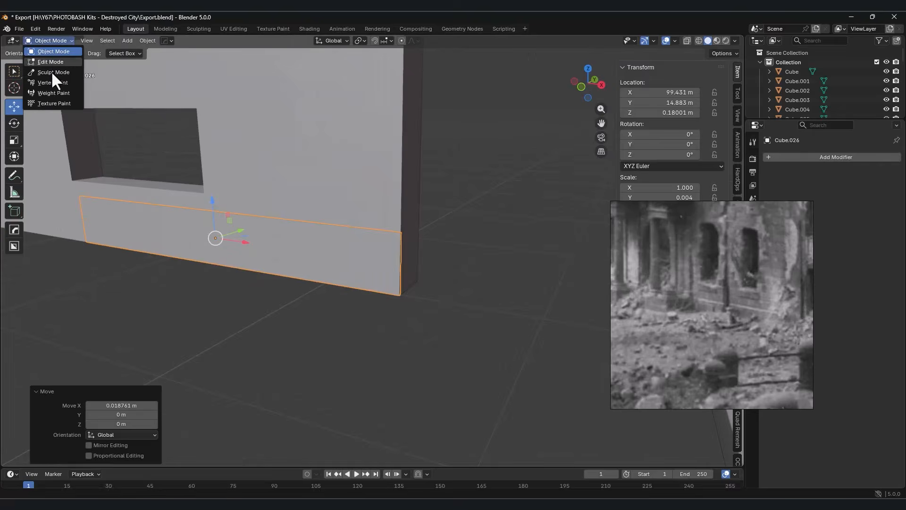
# In Edit Mode, loop cut the strip near its top and extrude the upper band outward as a ledge
pyautogui.click(51, 73)
pyautogui.click(52, 41)
pyautogui.click(52, 62)
pyautogui.hotkey('ctrl', 'r')
pyautogui.click(395, 246)
pyautogui.click(396, 229)
pyautogui.click(96, 41)
pyautogui.click(377, 232)
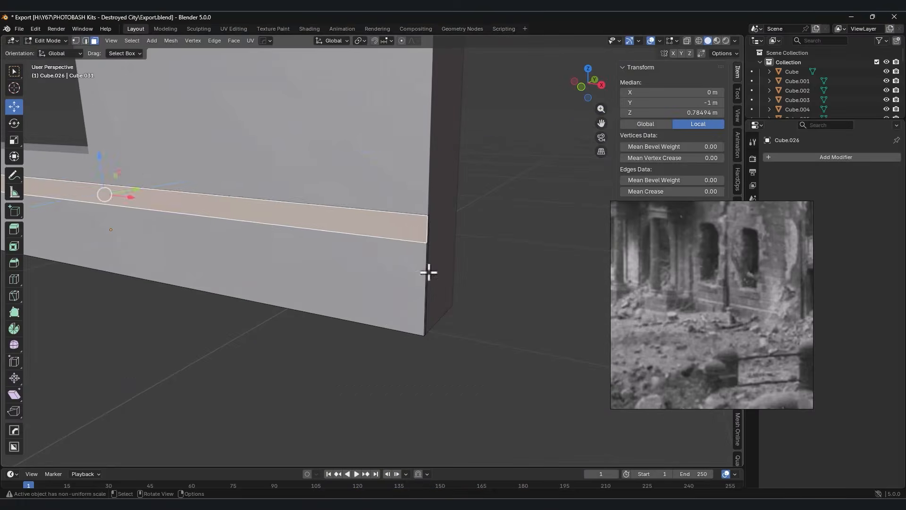
pyautogui.press('e')
pyautogui.click(427, 274)
# Extrude the upper part of the ledge outward by about 0.017 m to form a second step
pyautogui.scroll(-6, 377, 246)
pyautogui.moveTo(377, 264); pyautogui.dragTo(342, 218, button='middle')
pyautogui.scroll(4, 241, 210)
pyautogui.click(86, 41)
pyautogui.click(339, 212)
pyautogui.moveTo(396, 264); pyautogui.dragTo(343, 232, button='middle')
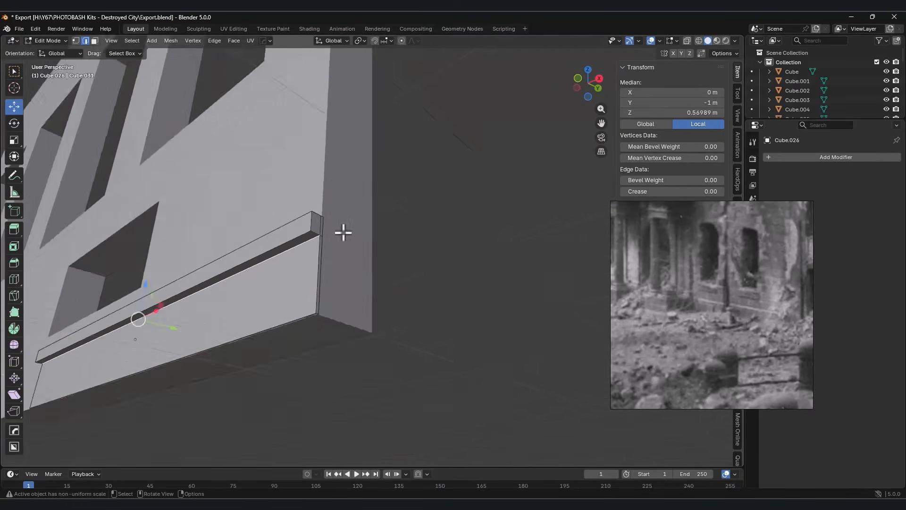
pyautogui.scroll(4, 341, 231)
pyautogui.keyDown('alt'); pyautogui.click(309, 204); pyautogui.keyUp('alt')
pyautogui.click(334, 172)
pyautogui.click(320, 208)
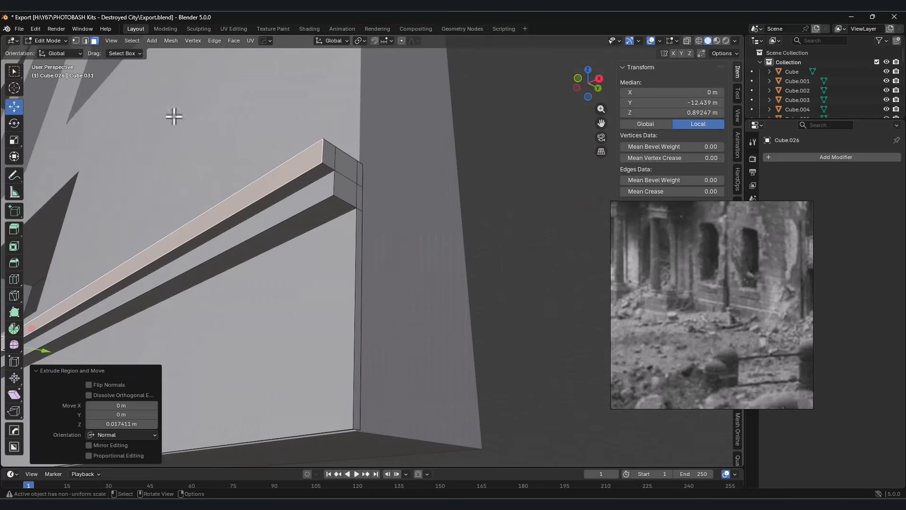
# Apply the strip's scale and bevel the long ledge edges with 2 segments and a width of about 0.004 m
pyautogui.rightClick(323, 207)
pyautogui.click(47, 41)
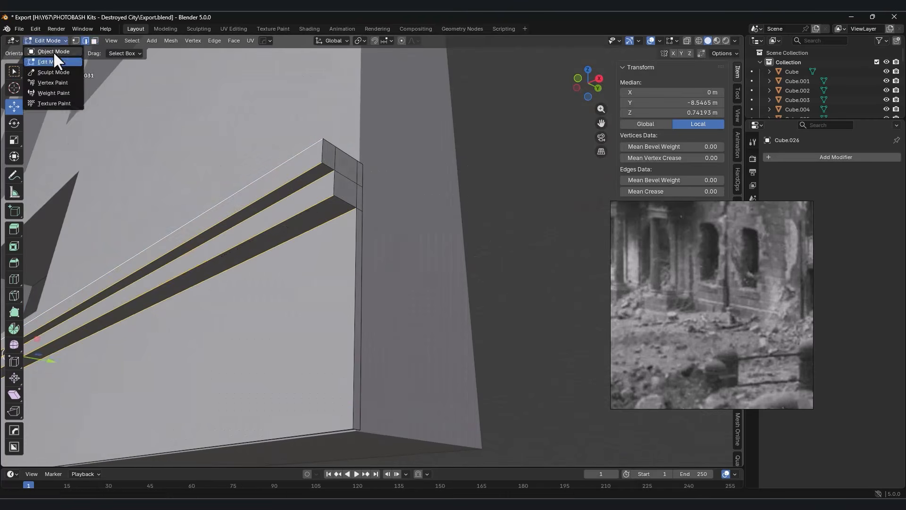
pyautogui.click(53, 51)
pyautogui.click(148, 40)
pyautogui.click(255, 107)
pyautogui.click(47, 41)
pyautogui.click(54, 61)
pyautogui.hotkey('ctrl', 'b')
pyautogui.click(461, 224)
pyautogui.scroll(-5, 415, 245)
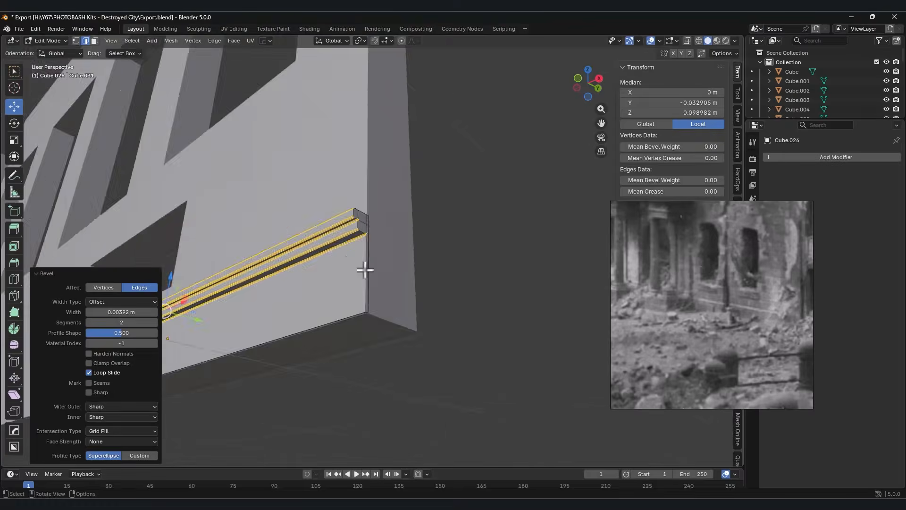
# In Object Mode, stretch the trim strip along X across the base of the four-window wall and set its length to 8 m
pyautogui.moveTo(364, 269); pyautogui.dragTo(424, 287, button='middle')
pyautogui.click(48, 41)
pyautogui.click(56, 51)
pyautogui.click(395, 371)
pyautogui.scroll(-4, 395, 372)
pyautogui.moveTo(395, 371); pyautogui.dragTo(399, 373, button='middle')
pyautogui.click(377, 289)
pyautogui.press('s')
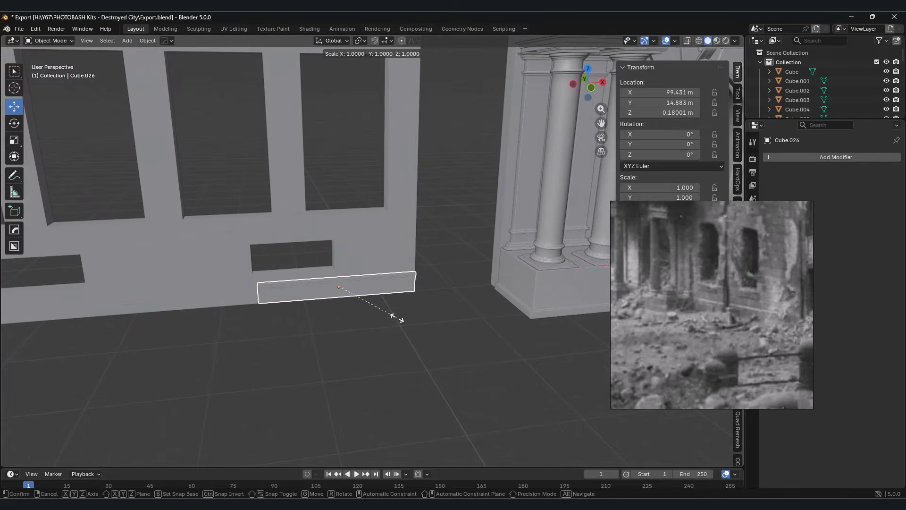
pyautogui.press('x')
pyautogui.click(445, 330)
pyautogui.scroll(-3, 396, 302)
pyautogui.press('s')
pyautogui.press('x')
pyautogui.click(319, 289)
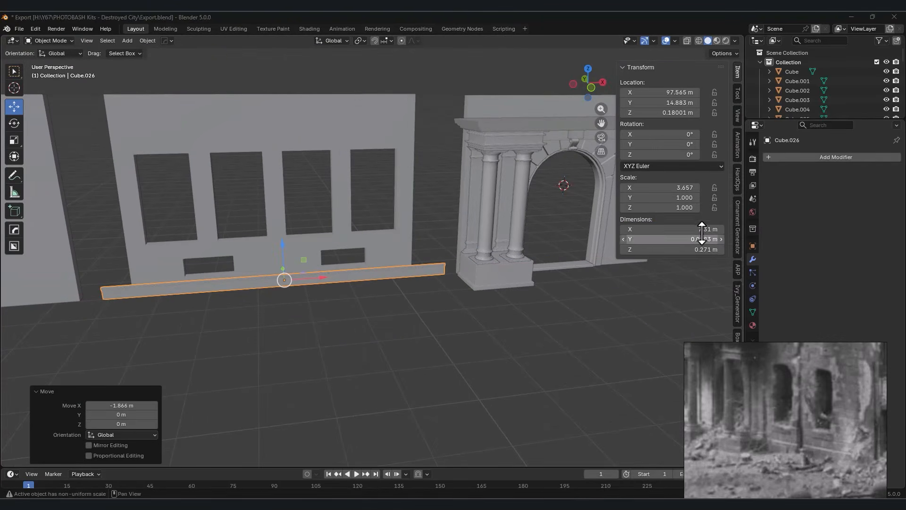
pyautogui.write('8')
pyautogui.press('Return')
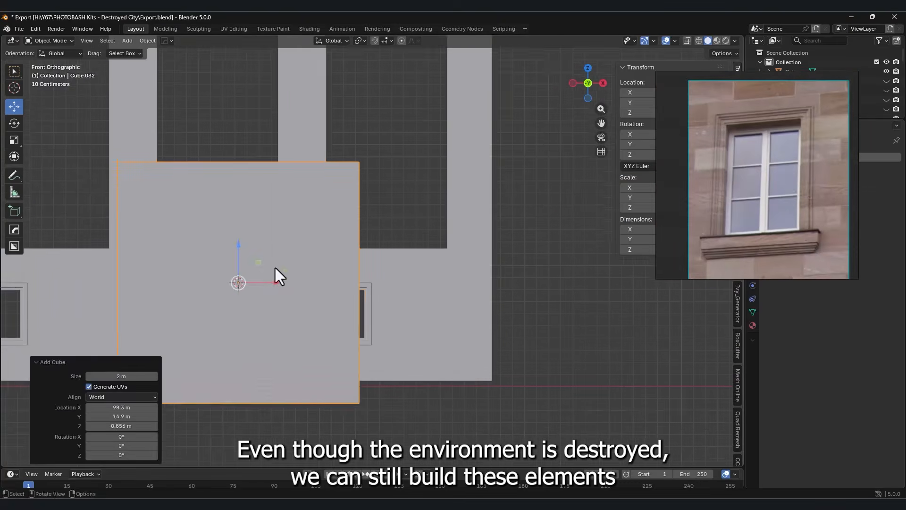
# Fit the new cube to the window opening nearest the entrance in wireframe, and widen it along X by a factor of 1.111
pyautogui.click(699, 41)
pyautogui.click(49, 40)
pyautogui.click(50, 62)
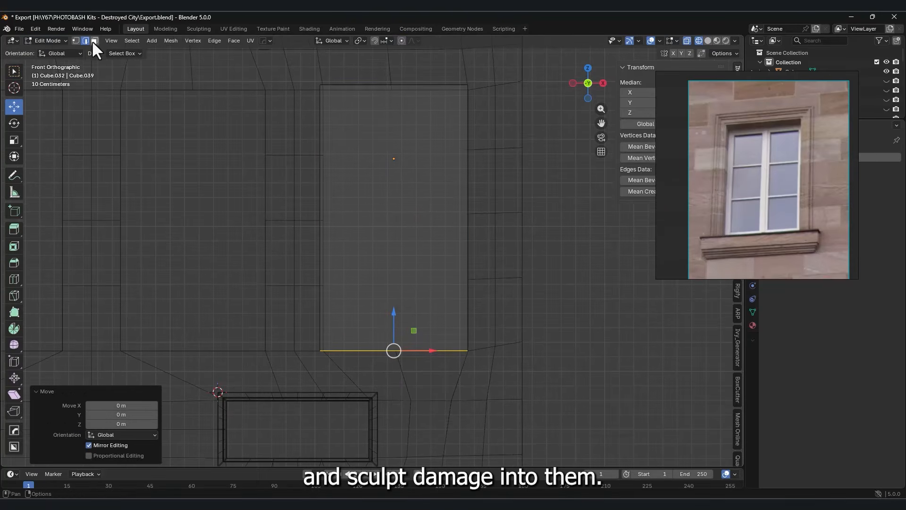
pyautogui.press('Tab')
pyautogui.click(541, 275)
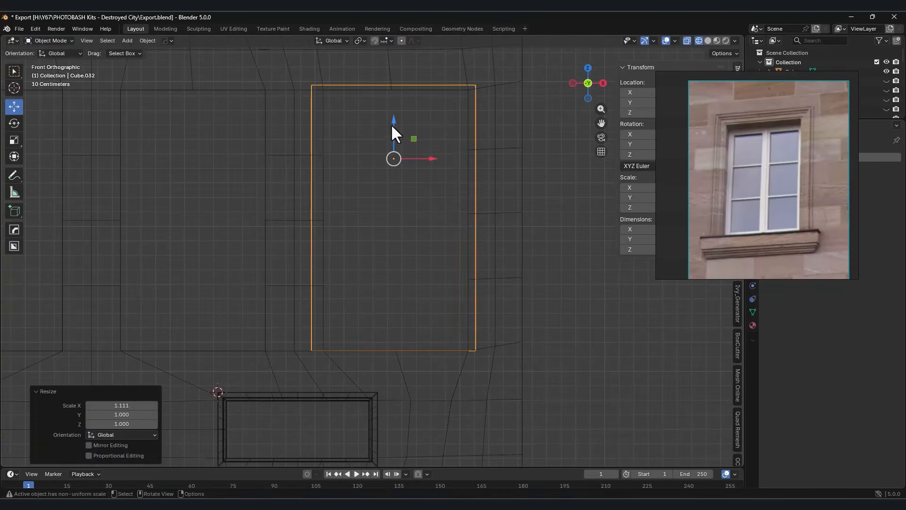
# Adjust the window block's edges in Edit Mode so it extends slightly below the opening
pyautogui.click(49, 41)
pyautogui.click(50, 62)
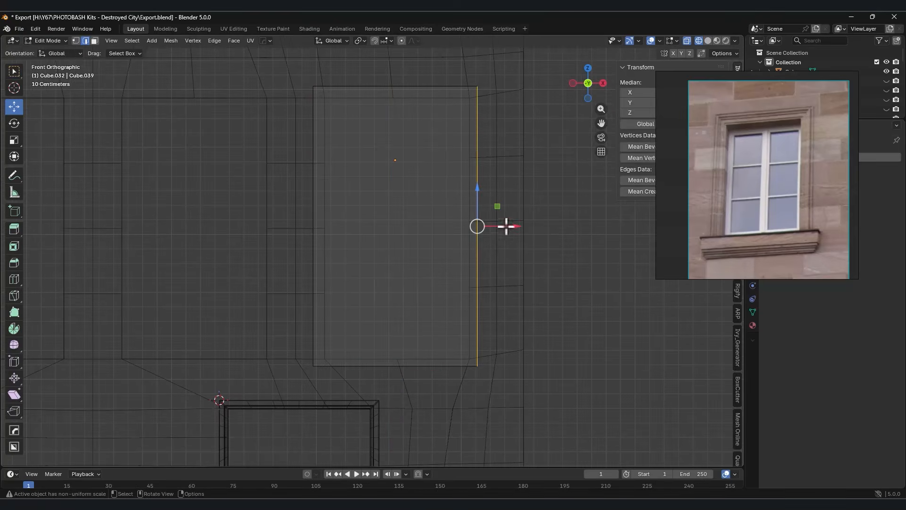
pyautogui.click(48, 41)
pyautogui.click(57, 52)
# Thin the window block along Y and move it about 0.05 m along Y into the wall
pyautogui.moveTo(425, 147)
pyautogui.mouseDown(button='middle')
pyautogui.moveTo(409, 150)
pyautogui.moveTo(393, 228)
pyautogui.moveTo(407, 221)
pyautogui.mouseUp(button='middle')
pyautogui.press('s')
pyautogui.press('y')
pyautogui.click(440, 194)
pyautogui.hotkey('shift', 'z')
pyautogui.moveTo(448, 157); pyautogui.dragTo(420, 158, button='middle')
pyautogui.press('g')
pyautogui.press('y')
pyautogui.click(438, 155)
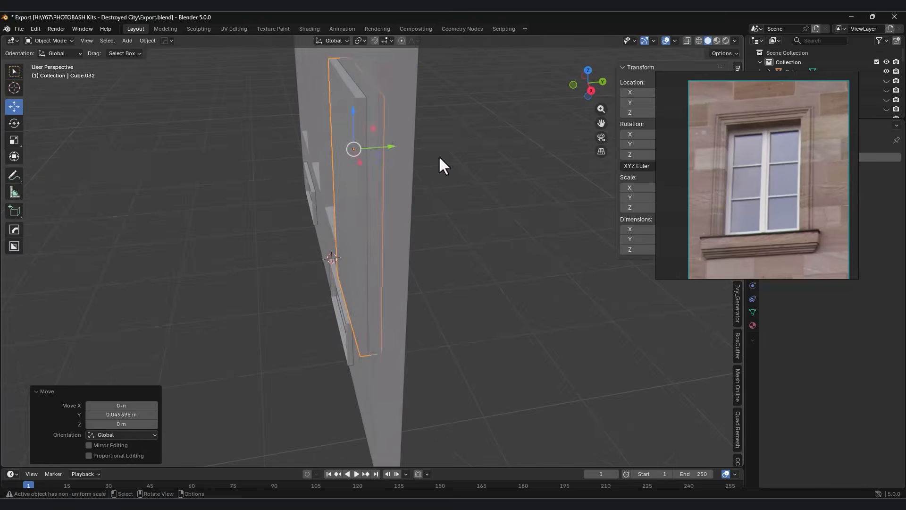
pyautogui.moveTo(376, 148); pyautogui.dragTo(372, 148)
pyautogui.moveTo(401, 148); pyautogui.dragTo(605, 109, button='middle')
# Centre the window block's origin on its geometry and duplicate the block in place
pyautogui.press('KP_1')
pyautogui.hotkey('shift', 'z')
pyautogui.rightClick(418, 188)
pyautogui.click(457, 200)
pyautogui.hotkey('shift', 'd')
pyautogui.press('Escape')
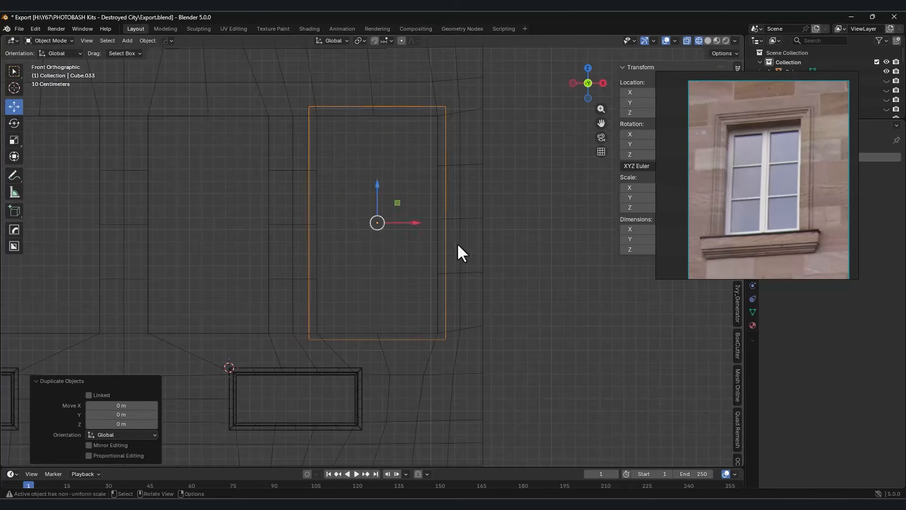
# Scale the duplicate slightly smaller and lower it by about 0.086 m
pyautogui.press('s')
pyautogui.click(451, 239)
pyautogui.press('Escape')
pyautogui.press('g')
pyautogui.press('z')
pyautogui.click(446, 221)
pyautogui.hotkey('shift', 'z')
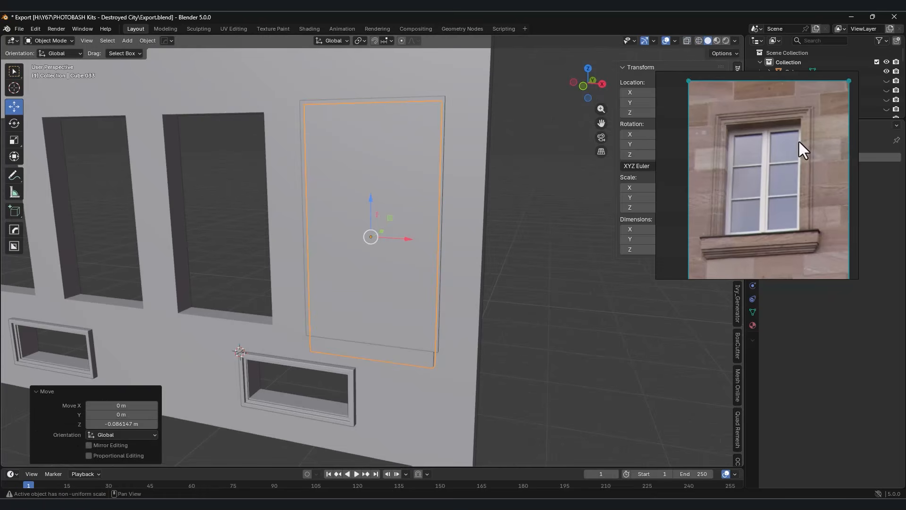
# Thicken the duplicate along Y and scale it to 0.9 so it can cut through the outer block
pyautogui.moveTo(371, 201); pyautogui.dragTo(376, 235, button='middle')
pyautogui.press('s')
pyautogui.press('y')
pyautogui.click(386, 307)
pyautogui.moveTo(386, 308); pyautogui.dragTo(477, 302, button='middle')
pyautogui.press('s')
pyautogui.click(474, 297)
# Adjust the duplicate's top edge vertically in front wireframe view to even out the frame's thickness
pyautogui.click(588, 92)
pyautogui.hotkey('shift', 'z')
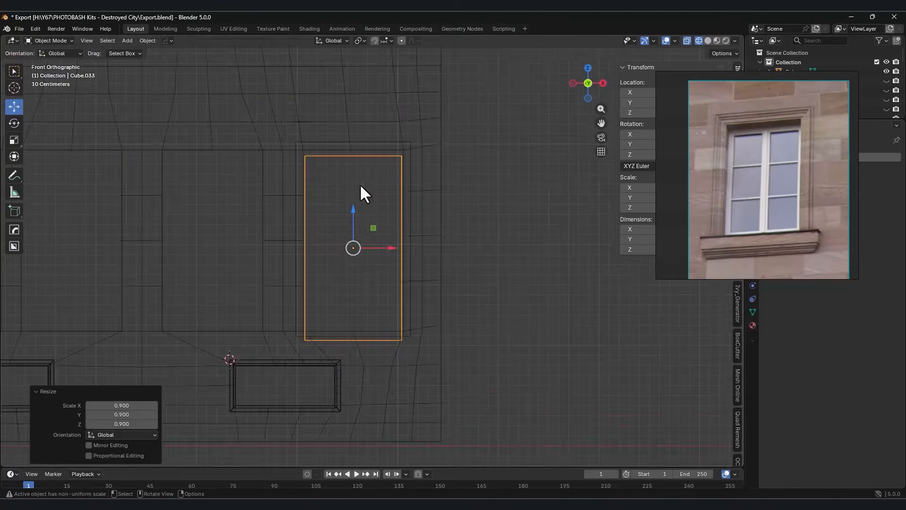
pyautogui.scroll(2, 360, 183)
pyautogui.press('Tab')
pyautogui.moveTo(383, 207); pyautogui.dragTo(488, 143)
pyautogui.moveTo(337, 77); pyautogui.dragTo(337, 78)
pyautogui.press('Tab')
# Subtract the inner block from the outer one with a Boolean Difference modifier, and apply the modifier
pyautogui.keyDown('shift'); pyautogui.click(261, 289); pyautogui.keyUp('shift')
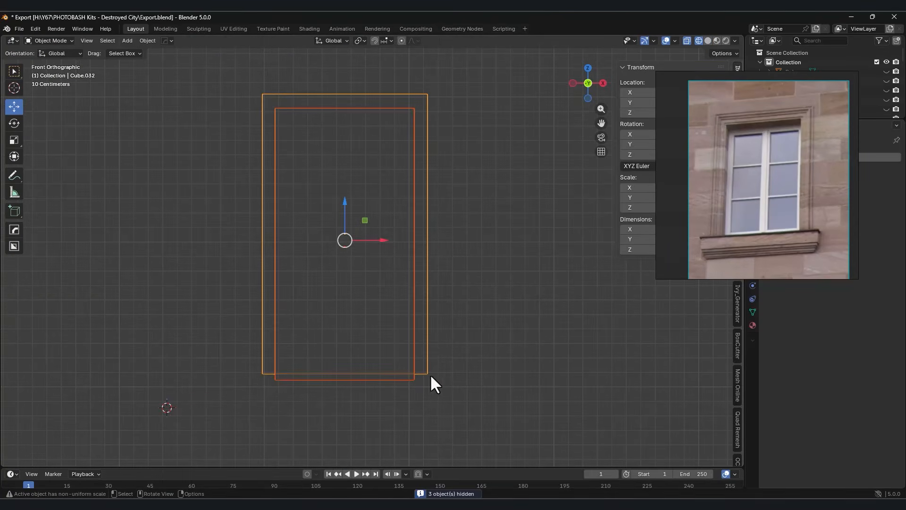
pyautogui.click(808, 153)
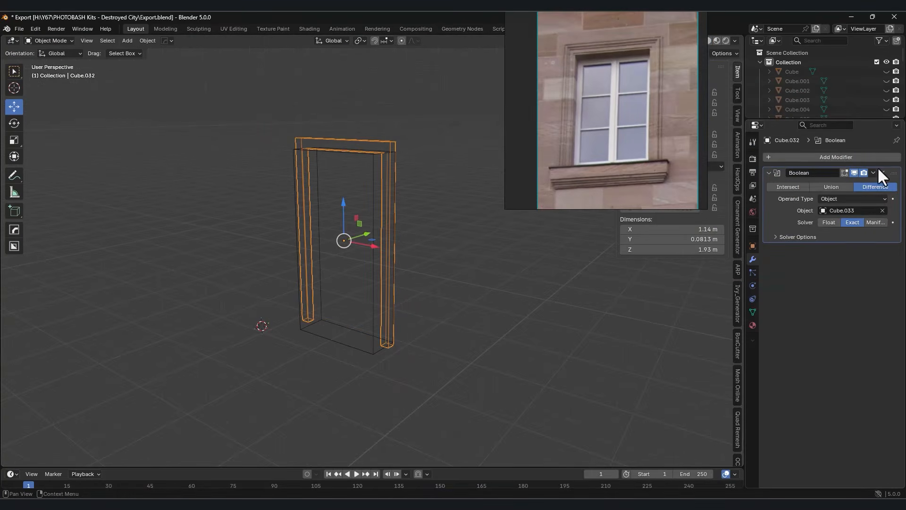
pyautogui.click(872, 173)
pyautogui.click(858, 184)
# Delete the inner cutter block and display the remaining window frame in solid shading
pyautogui.click(351, 350)
pyautogui.press('Delete')
pyautogui.moveTo(350, 350); pyautogui.dragTo(387, 337, button='middle')
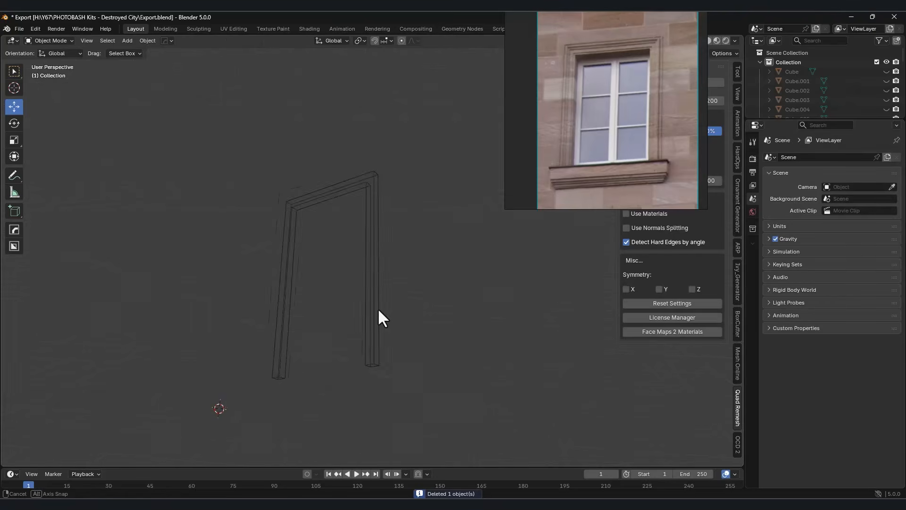
pyautogui.moveTo(356, 251); pyautogui.dragTo(372, 245, button='middle')
pyautogui.moveTo(614, 90); pyautogui.dragTo(613, 209, button='right')
pyautogui.click(707, 41)
pyautogui.moveTo(406, 208); pyautogui.dragTo(331, 198, button='middle')
pyautogui.click(285, 203)
# Cut new edges across the window frame at its upper corners in Edit Mode
pyautogui.click(50, 41)
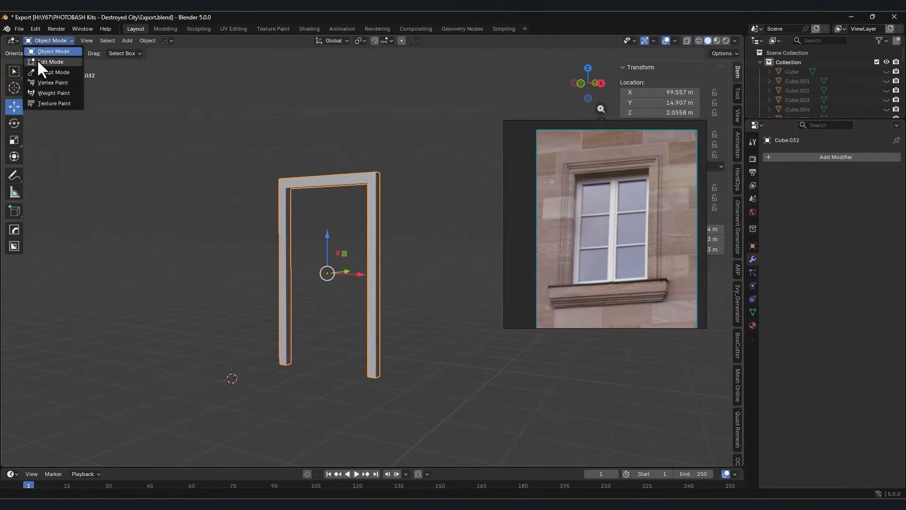
pyautogui.click(37, 61)
pyautogui.scroll(2, 330, 212)
pyautogui.hotkey('ctrl', 'r')
pyautogui.moveTo(386, 172); pyautogui.dragTo(396, 188, button='middle')
pyautogui.click(402, 133)
pyautogui.moveTo(604, 207); pyautogui.dragTo(690, 326, button='right')
pyautogui.click(52, 41)
pyautogui.click(63, 53)
pyautogui.click(51, 41)
pyautogui.click(40, 62)
# Add a lengthwise loop cut to the frame's right jamb and bevel it into a narrow central strip
pyautogui.hotkey('ctrl', 'r')
pyautogui.click(399, 144)
pyautogui.hotkey('ctrl', 'b')
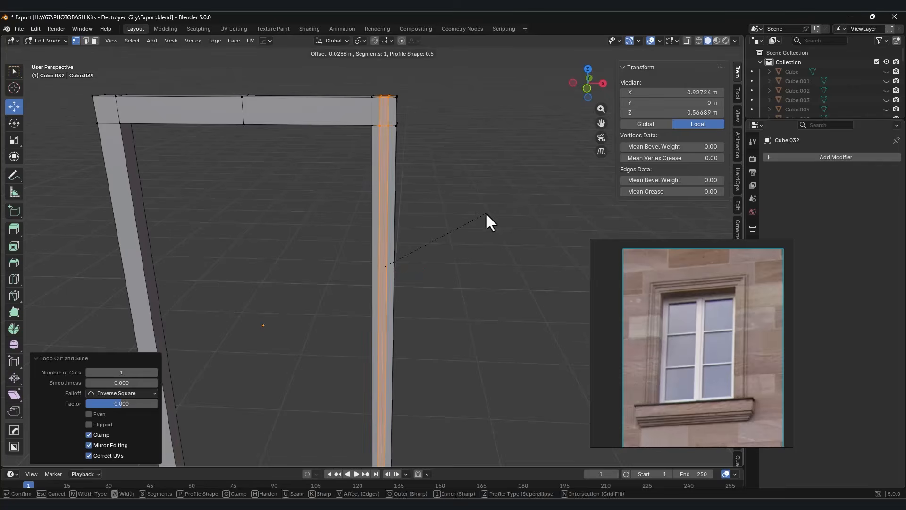
pyautogui.click(485, 212)
pyautogui.moveTo(485, 213); pyautogui.dragTo(467, 196, button='middle')
# Add a lengthwise loop cut to the frame's lintel and bevel it into a matching narrow strip
pyautogui.hotkey('ctrl', 'r')
pyautogui.click(405, 174)
pyautogui.hotkey('ctrl', 'b')
pyautogui.click(499, 201)
# Select the central strip of faces running along the frame's lintel and down its right jamb
pyautogui.press('3')
pyautogui.click(141, 155)
pyautogui.keyDown('ctrl'); pyautogui.click(390, 156); pyautogui.keyUp('ctrl')
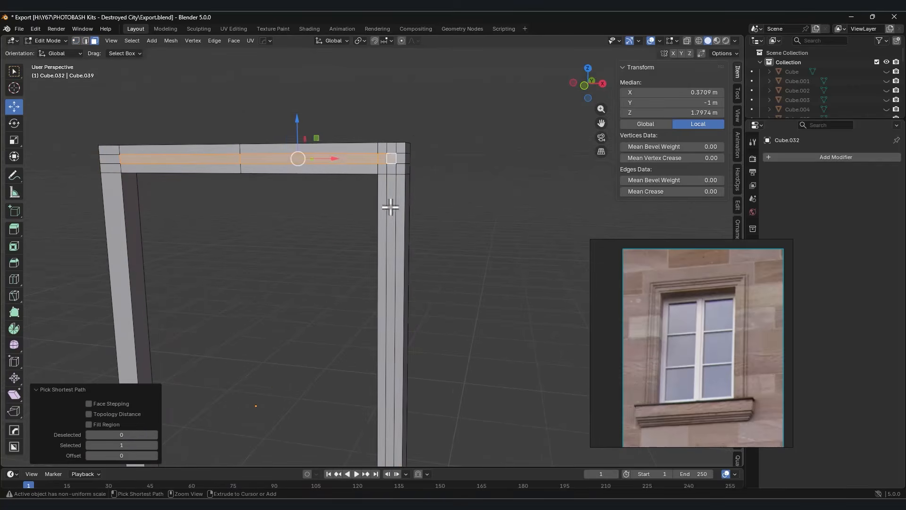
pyautogui.keyDown('ctrl'); pyautogui.click(391, 207); pyautogui.keyUp('ctrl')
pyautogui.moveTo(453, 302); pyautogui.dragTo(437, 242, button='middle')
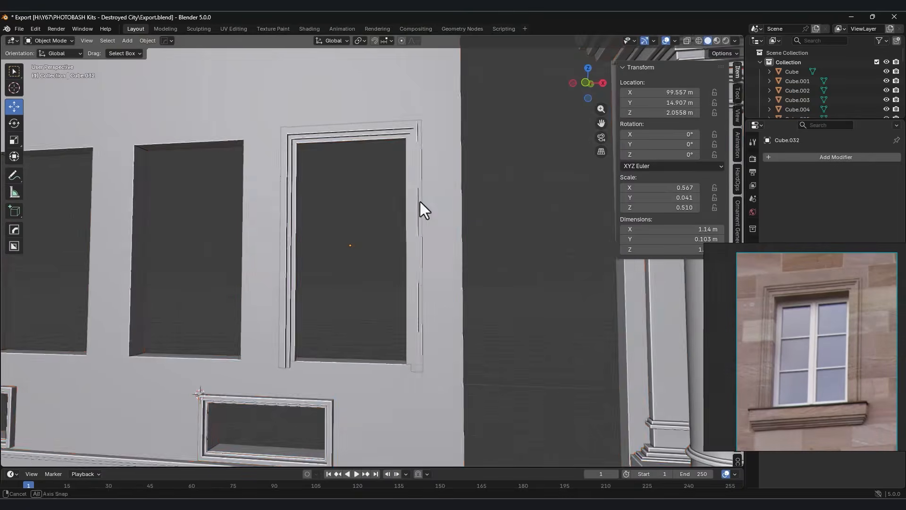
# Move the moulded window frame about 0.06 m along negative Y so it stands out from the wall face
pyautogui.moveTo(420, 202); pyautogui.dragTo(370, 175, button='middle')
pyautogui.moveTo(362, 255); pyautogui.dragTo(355, 256)
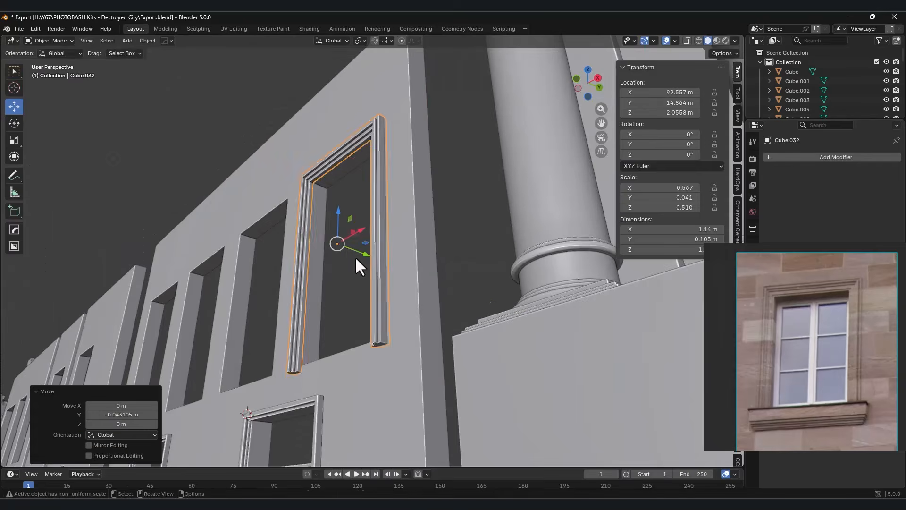
pyautogui.moveTo(355, 256)
pyautogui.mouseDown(button='middle')
pyautogui.moveTo(474, 392)
pyautogui.moveTo(496, 361)
pyautogui.mouseUp(button='middle')
pyautogui.moveTo(367, 253); pyautogui.dragTo(368, 254)
# Pull the frame's rear vertices forward along Y to make the window frame about 0.076 m deep
pyautogui.click(587, 71)
pyautogui.hotkey('shift', 'z')
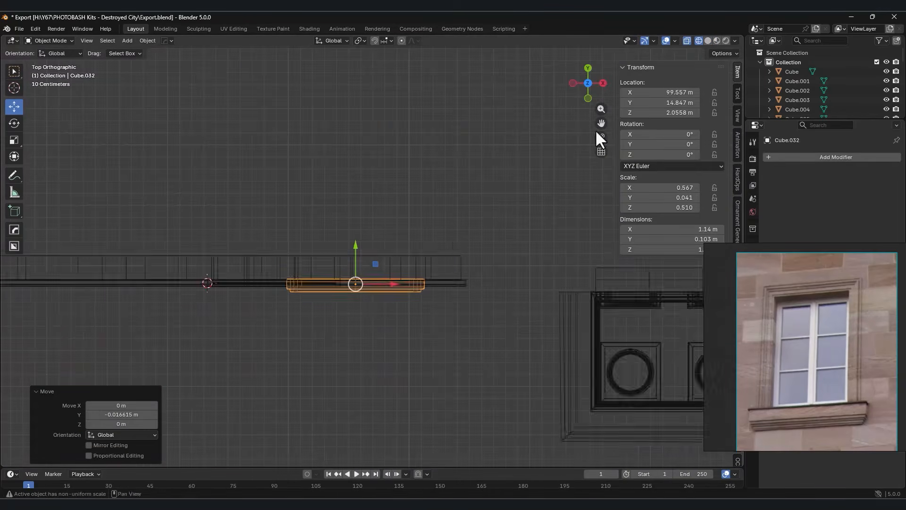
pyautogui.scroll(3, 356, 309)
pyautogui.click(49, 41)
pyautogui.click(44, 62)
pyautogui.scroll(2, 491, 260)
pyautogui.click(76, 40)
pyautogui.moveTo(543, 273); pyautogui.dragTo(127, 205)
pyautogui.moveTo(350, 227); pyautogui.dragTo(352, 235)
pyautogui.click(40, 44)
pyautogui.click(42, 53)
pyautogui.moveTo(496, 307)
pyautogui.mouseDown(button='middle')
pyautogui.moveTo(451, 206)
pyautogui.moveTo(409, 175)
pyautogui.mouseUp(button='middle')
pyautogui.hotkey('shift', 'z')
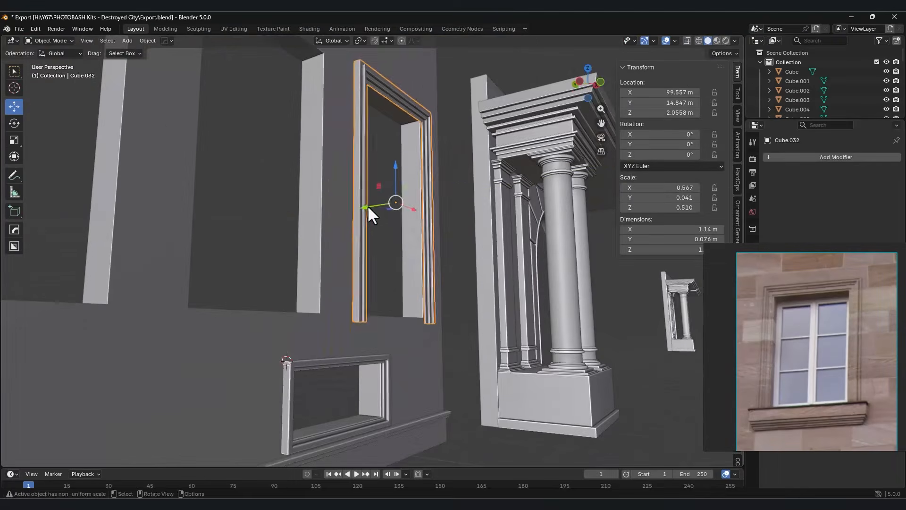
pyautogui.moveTo(367, 205); pyautogui.dragTo(371, 205)
pyautogui.moveTo(415, 212)
pyautogui.mouseDown(button='middle')
pyautogui.moveTo(526, 235)
pyautogui.moveTo(427, 212)
pyautogui.mouseUp(button='middle')
pyautogui.click(526, 235)
# Raise the bottom ends of both window frame jambs by about 0.052 m along Z
pyautogui.click(588, 82)
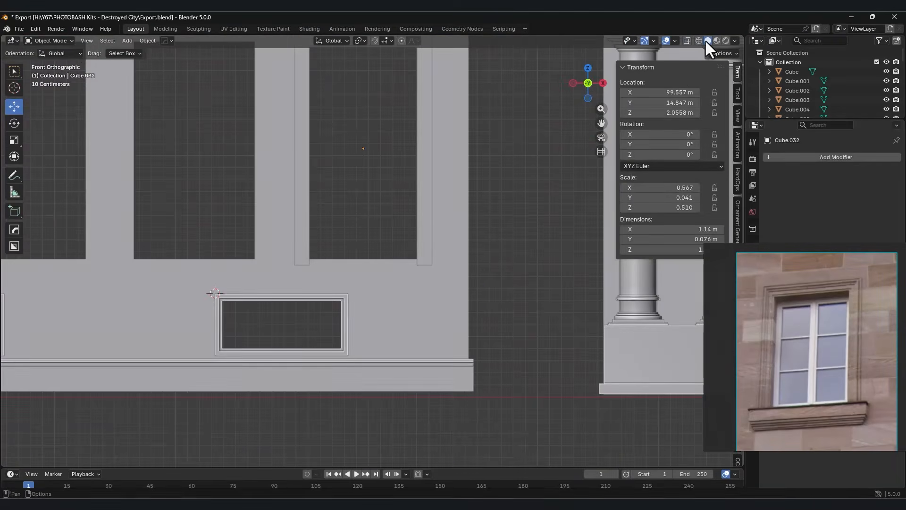
pyautogui.click(699, 40)
pyautogui.click(302, 188)
pyautogui.click(48, 41)
pyautogui.click(49, 60)
pyautogui.scroll(3, 302, 236)
pyautogui.moveTo(203, 246); pyautogui.dragTo(510, 306)
pyautogui.moveTo(357, 238); pyautogui.dragTo(357, 227)
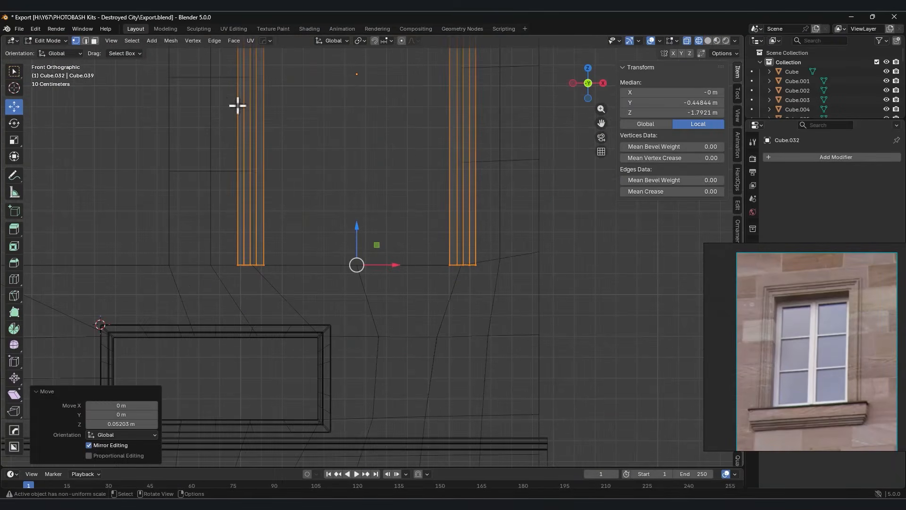
pyautogui.click(44, 53)
pyautogui.keyDown('shift'); pyautogui.moveTo(491, 284); pyautogui.dragTo(452, 222, button='middle'); pyautogui.keyUp('shift')
pyautogui.hotkey('shift', 'a')
pyautogui.click(479, 240)
pyautogui.scroll(-6, 434, 295)
pyautogui.hotkey('ctrl', 'z')
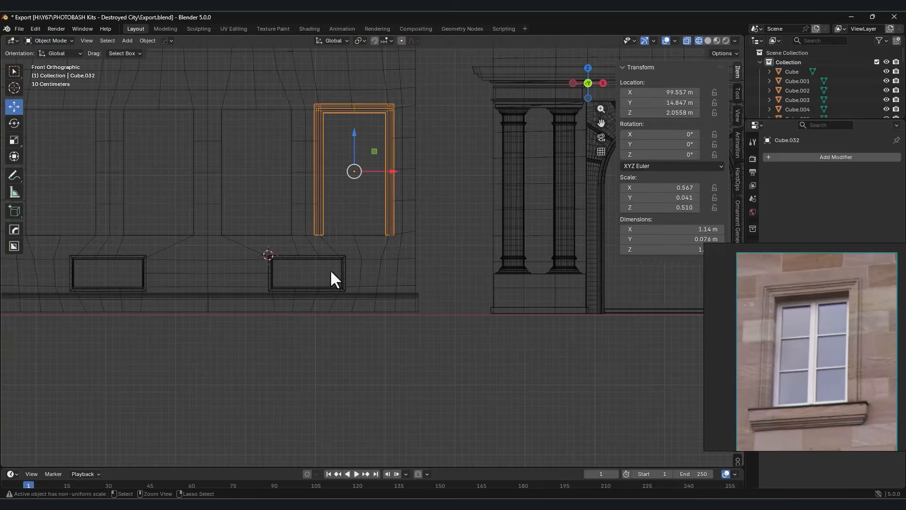
pyautogui.click(49, 41)
pyautogui.click(50, 61)
pyautogui.click(48, 41)
pyautogui.click(50, 52)
# Add a cube for the window sill, scale it to 0.169 and place it just under the frame's jambs
pyautogui.scroll(3, 417, 244)
pyautogui.hotkey('shift', 'a')
pyautogui.click(455, 253)
pyautogui.press('s')
pyautogui.click(235, 268)
pyautogui.moveTo(212, 238); pyautogui.dragTo(386, 227)
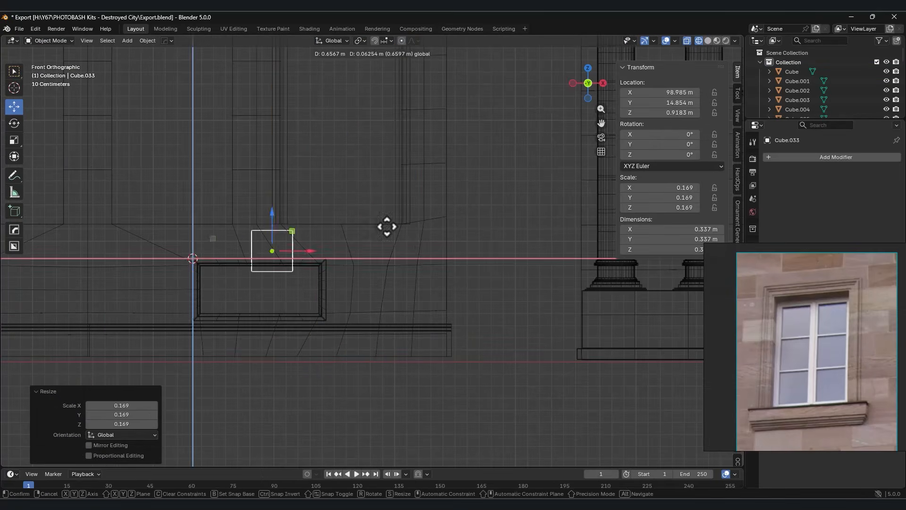
# Stretch one end of the sill cube about 0.855 m along X so it spans the window frame
pyautogui.click(48, 41)
pyautogui.click(49, 62)
pyautogui.scroll(2, 302, 227)
pyautogui.moveTo(265, 195); pyautogui.dragTo(459, 239)
pyautogui.moveTo(459, 239); pyautogui.dragTo(499, 235, button='middle')
pyautogui.hotkey('shift', 'z')
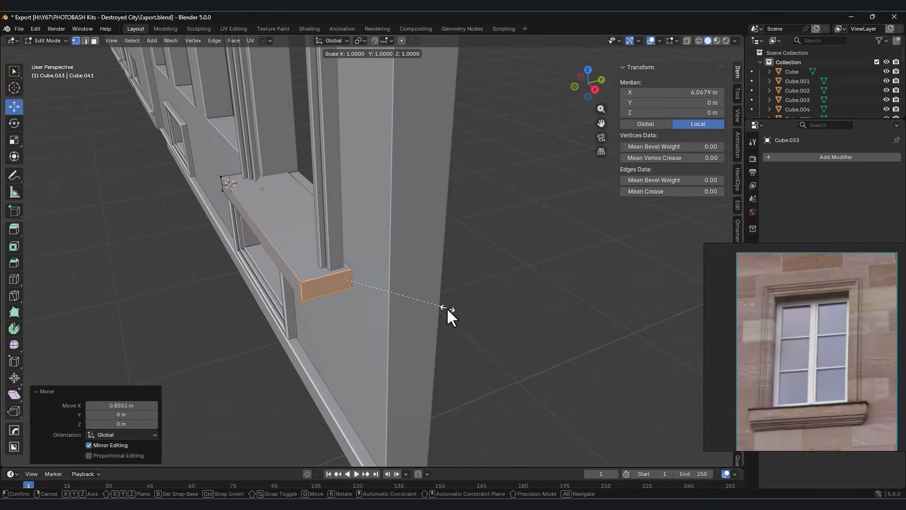
# Scale the whole sill block to 0.218 along Y and shift it along Y against the wall
pyautogui.press('a')
pyautogui.press('s')
pyautogui.press('y')
pyautogui.click(330, 219)
pyautogui.press('g')
pyautogui.press('y')
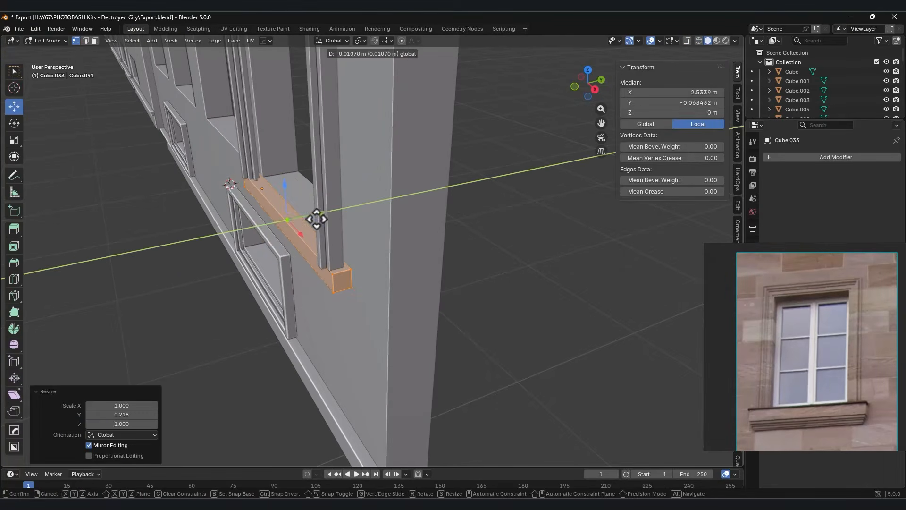
# Adjust the sill's proportions by moving its front face along Y and its underside face along Z
pyautogui.click(95, 40)
pyautogui.click(312, 260)
pyautogui.press('g')
pyautogui.press('y')
pyautogui.click(303, 213)
pyautogui.moveTo(303, 213); pyautogui.dragTo(321, 139, button='middle')
pyautogui.scroll(2, 396, 242)
pyautogui.click(390, 239)
pyautogui.press('g')
pyautogui.press('z')
pyautogui.click(370, 231)
# Add lengthwise loop cuts across the sill's depth and extrude the underside strips behind its front edge
pyautogui.hotkey('ctrl', 'r')
pyautogui.scroll(3, 314, 138)
pyautogui.click(313, 138)
pyautogui.click(94, 40)
pyautogui.click(316, 146)
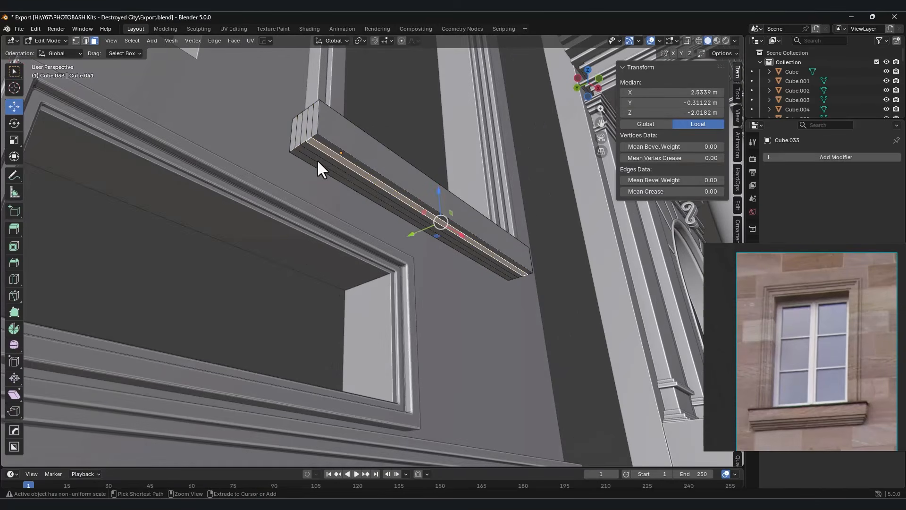
pyautogui.keyDown('ctrl'); pyautogui.click(316, 163); pyautogui.keyUp('ctrl')
pyautogui.press('e')
pyautogui.click(424, 207)
# Extrude the narrower group of rear underside strips about 0.035 m down to form the sill's second tier
pyautogui.click(334, 165)
pyautogui.keyDown('ctrl'); pyautogui.click(319, 175); pyautogui.keyUp('ctrl')
pyautogui.press('e')
pyautogui.click(382, 202)
pyautogui.hotkey('ctrl', 'z')
pyautogui.press('e')
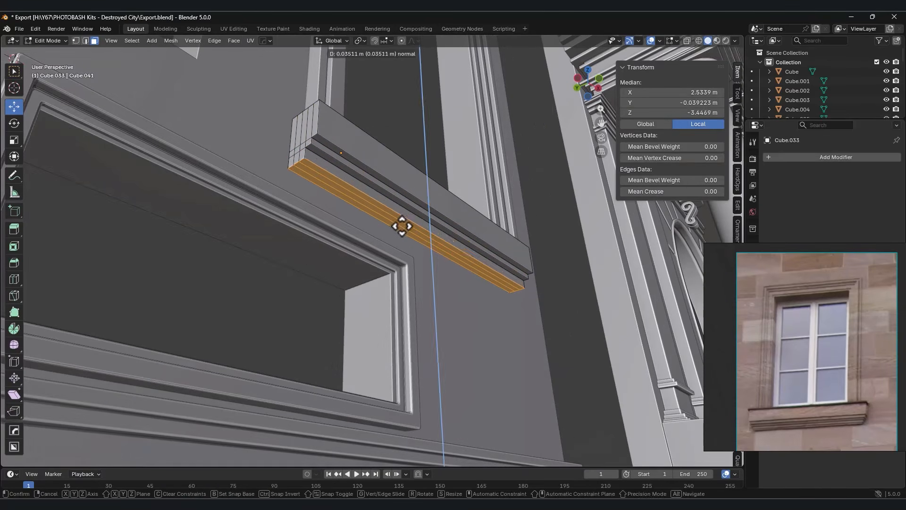
pyautogui.click(400, 224)
# Add the neighbouring strip to the selected underside faces and extrude them along Z as another sill tier
pyautogui.keyDown('shift'); pyautogui.click(317, 162); pyautogui.keyUp('shift')
pyautogui.press('e')
pyautogui.press('z')
pyautogui.click(406, 222)
pyautogui.moveTo(455, 205); pyautogui.dragTo(372, 236, button='middle')
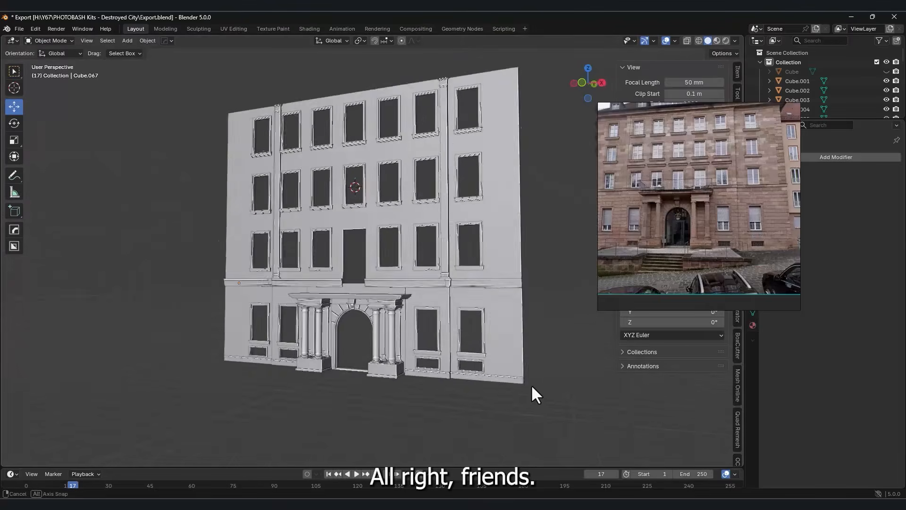
# Try shifting separate cornice and trim pieces of the completed facade out of place
pyautogui.moveTo(437, 252); pyautogui.dragTo(307, 244, button='middle')
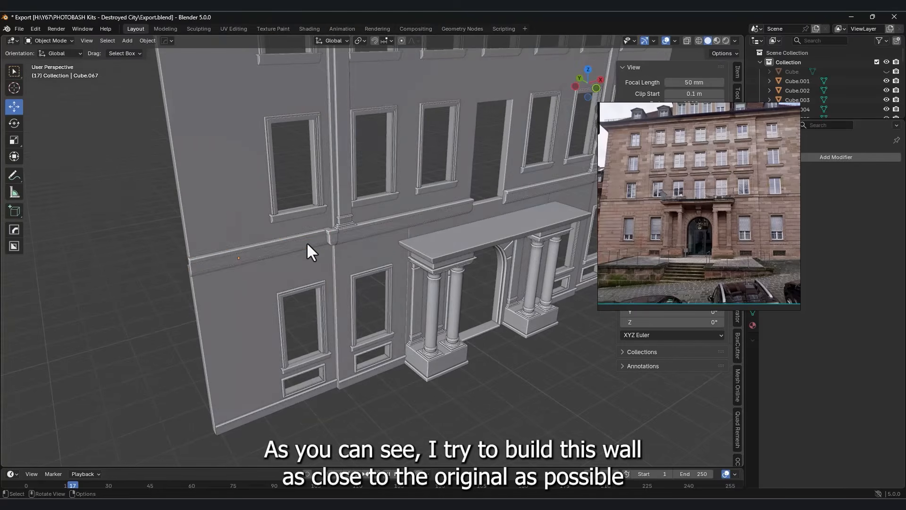
pyautogui.moveTo(276, 249); pyautogui.dragTo(293, 245)
pyautogui.hotkey('ctrl', 'z')
pyautogui.click(391, 220)
pyautogui.moveTo(426, 218); pyautogui.dragTo(454, 211)
pyautogui.hotkey('ctrl', 'z')
# Examine the facade's separate entrance, column and pilaster pieces up close against the reference photo
pyautogui.keyDown('shift'); pyautogui.moveTo(459, 231); pyautogui.dragTo(436, 168, button='middle'); pyautogui.keyUp('shift')
pyautogui.click(328, 323)
pyautogui.click(299, 334)
pyautogui.moveTo(300, 334); pyautogui.dragTo(254, 269, button='middle')
pyautogui.moveTo(347, 324); pyautogui.dragTo(333, 273, button='middle')
pyautogui.scroll(3, 421, 239)
pyautogui.click(346, 237)
pyautogui.click(401, 309)
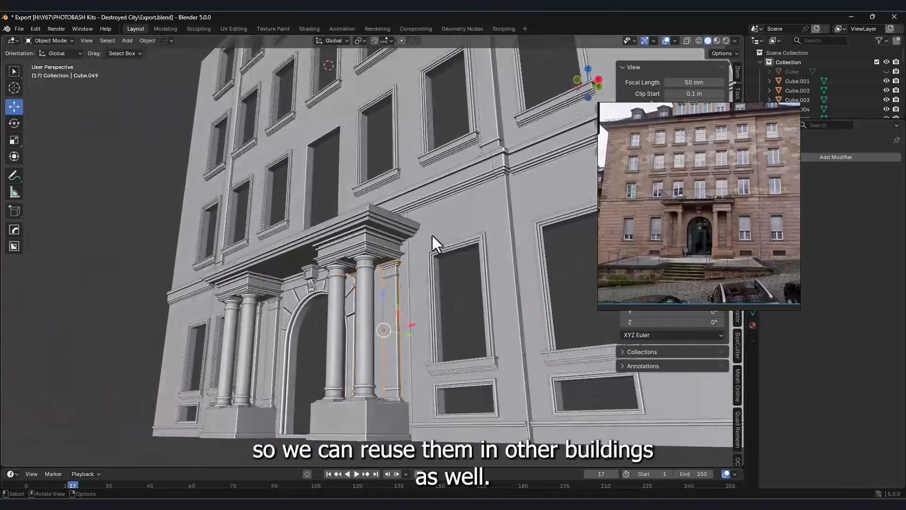
pyautogui.keyDown('shift'); pyautogui.moveTo(432, 236); pyautogui.dragTo(401, 330, button='middle'); pyautogui.keyUp('shift')
pyautogui.click(417, 187)
# Unhide all hidden objects in the scene
pyautogui.scroll(-3, 417, 187)
pyautogui.keyDown('shift'); pyautogui.moveTo(417, 187); pyautogui.dragTo(453, 259, button='middle'); pyautogui.keyUp('shift')
pyautogui.keyDown('shift'); pyautogui.moveTo(452, 260); pyautogui.dragTo(440, 285, button='middle'); pyautogui.keyUp('shift')
pyautogui.scroll(-2, 466, 219)
pyautogui.hotkey('alt', 'h')
# Examine the individual modular wall panels and cornice pieces laid out beside the assembled facade
pyautogui.keyDown('shift'); pyautogui.moveTo(371, 346); pyautogui.dragTo(543, 326, button='middle'); pyautogui.keyUp('shift')
pyautogui.click(290, 344)
pyautogui.keyDown('shift'); pyautogui.moveTo(289, 344); pyautogui.dragTo(374, 347, button='middle'); pyautogui.keyUp('shift')
pyautogui.click(322, 233)
pyautogui.keyDown('shift'); pyautogui.moveTo(322, 233); pyautogui.dragTo(387, 243, button='middle'); pyautogui.keyUp('shift')
pyautogui.click(309, 247)
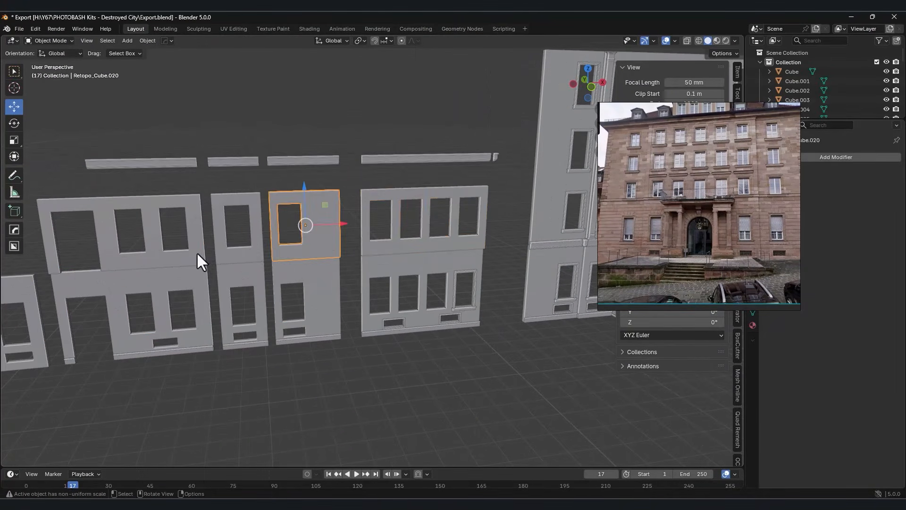
pyautogui.click(197, 252)
pyautogui.scroll(-2, 197, 252)
pyautogui.keyDown('shift'); pyautogui.moveTo(257, 195); pyautogui.dragTo(278, 203, button='middle'); pyautogui.keyUp('shift')
pyautogui.click(353, 312)
pyautogui.scroll(3, 352, 311)
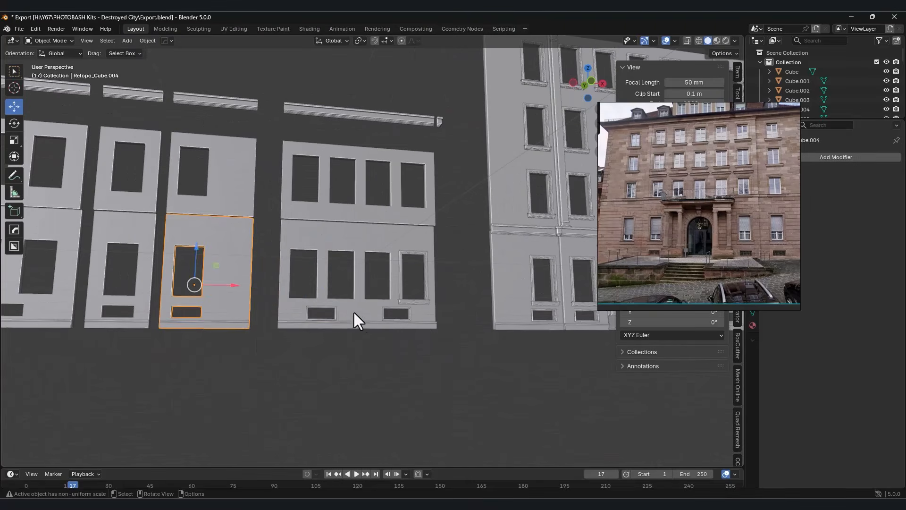
pyautogui.scroll(-4, 348, 318)
pyautogui.moveTo(347, 317); pyautogui.dragTo(307, 261, button='middle')
pyautogui.moveTo(307, 261); pyautogui.dragTo(346, 229, button='middle')
# Duplicate the facade's three-storey upper wall panel along X and place the copy beside the building
pyautogui.click(351, 231)
pyautogui.keyDown('shift'); pyautogui.moveTo(394, 272); pyautogui.dragTo(388, 285, button='middle'); pyautogui.keyUp('shift')
pyautogui.hotkey('shift', 'd')
pyautogui.press('x')
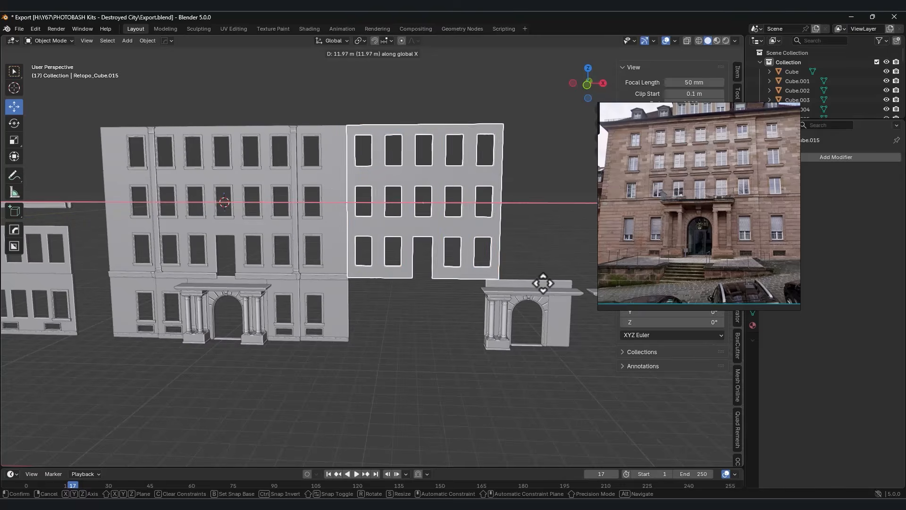
pyautogui.click(413, 307)
pyautogui.click(408, 299)
# Duplicate the tall pilaster about 3 m along X to cover the joint between the two upper walls
pyautogui.scroll(2, 386, 293)
pyautogui.click(264, 272)
pyautogui.hotkey('shift', 'd')
pyautogui.press('x')
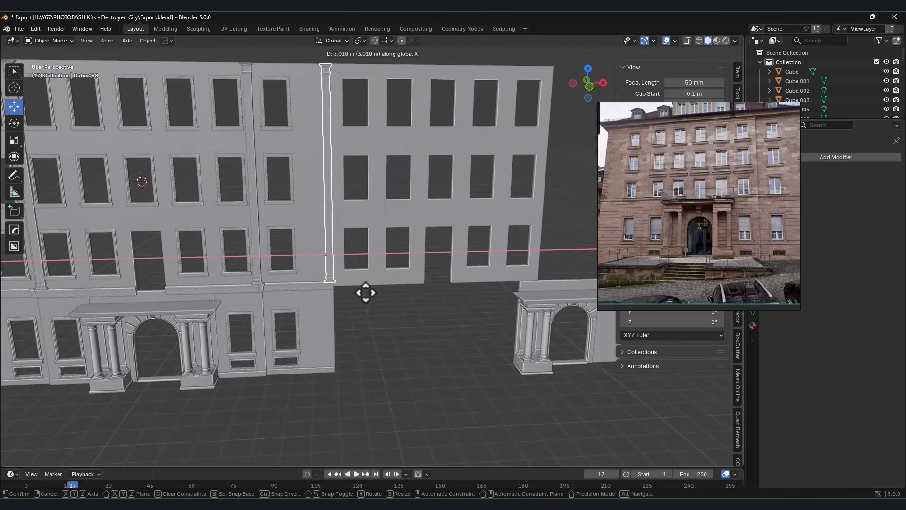
pyautogui.click(362, 293)
pyautogui.moveTo(387, 284); pyautogui.dragTo(418, 300, button='middle')
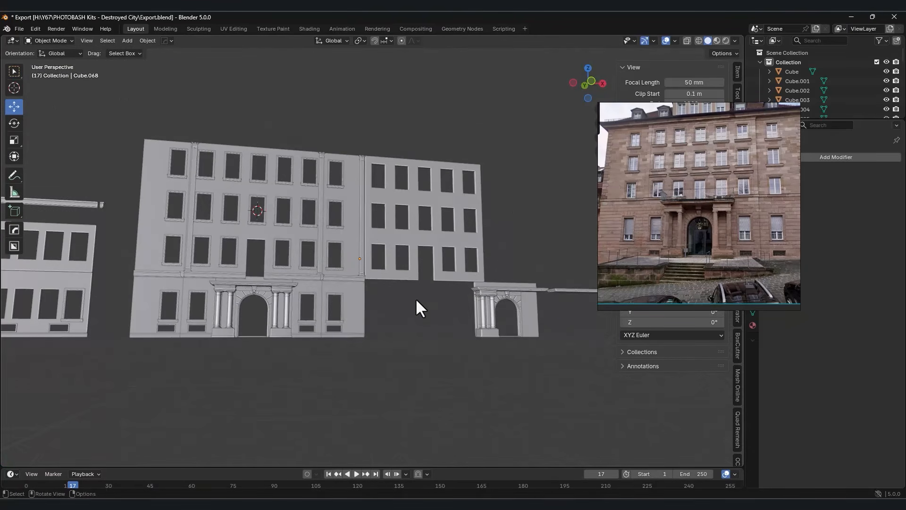
# Undo the duplicated upper wall panel and pilaster
pyautogui.hotkey('ctrl', 'z')
pyautogui.hotkey('ctrl', 'z')
pyautogui.hotkey('ctrl', 'z')
pyautogui.hotkey('ctrl', 'z')
pyautogui.hotkey('ctrl', 'z')
pyautogui.click(415, 298)
pyautogui.keyDown('shift'); pyautogui.moveTo(320, 284); pyautogui.dragTo(367, 285, button='middle'); pyautogui.keyUp('shift')
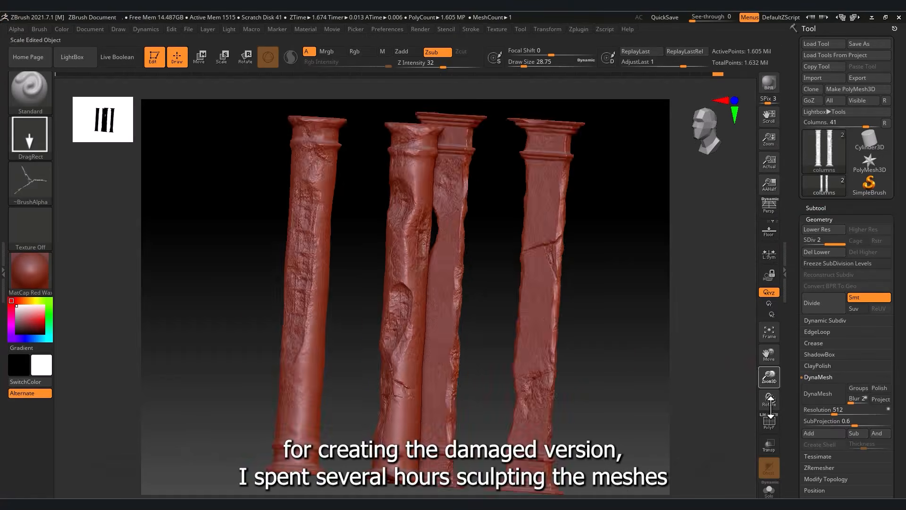
# Switch to ZBrush and examine the sculpted damage on the columns, base blocks and entry arch from several angles
pyautogui.moveTo(770, 406); pyautogui.dragTo(771, 437)
pyautogui.moveTo(601, 368); pyautogui.dragTo(621, 366)
pyautogui.moveTo(768, 379); pyautogui.dragTo(542, 328)
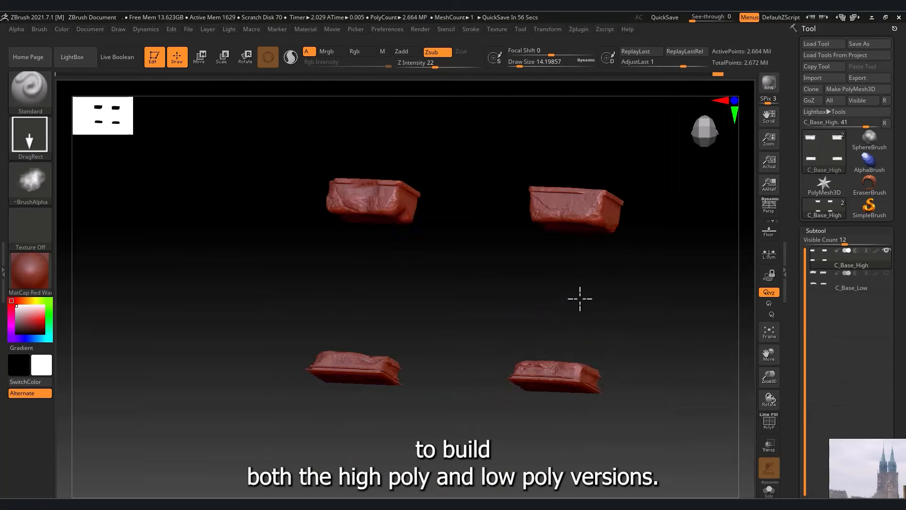
pyautogui.moveTo(579, 297); pyautogui.dragTo(581, 162)
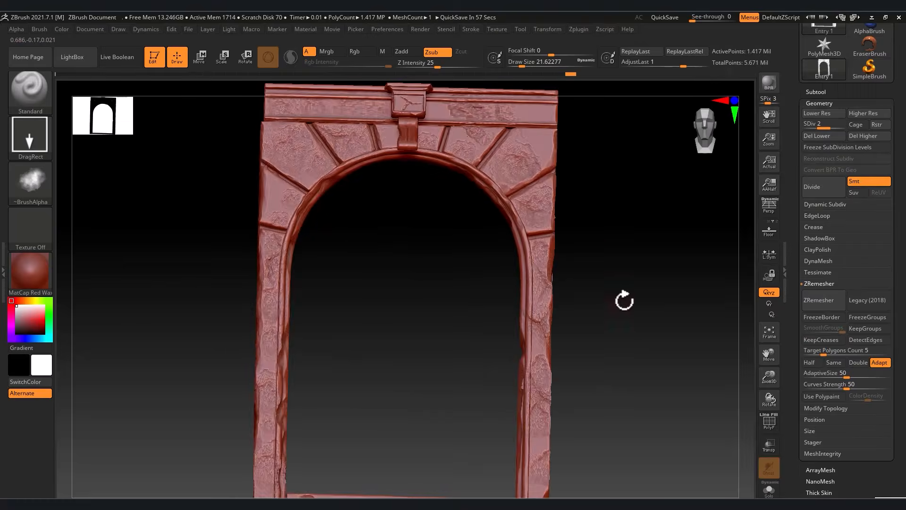
pyautogui.moveTo(624, 300)
pyautogui.mouseDown()
pyautogui.moveTo(639, 299)
pyautogui.moveTo(617, 304)
pyautogui.moveTo(621, 290)
pyautogui.mouseUp()
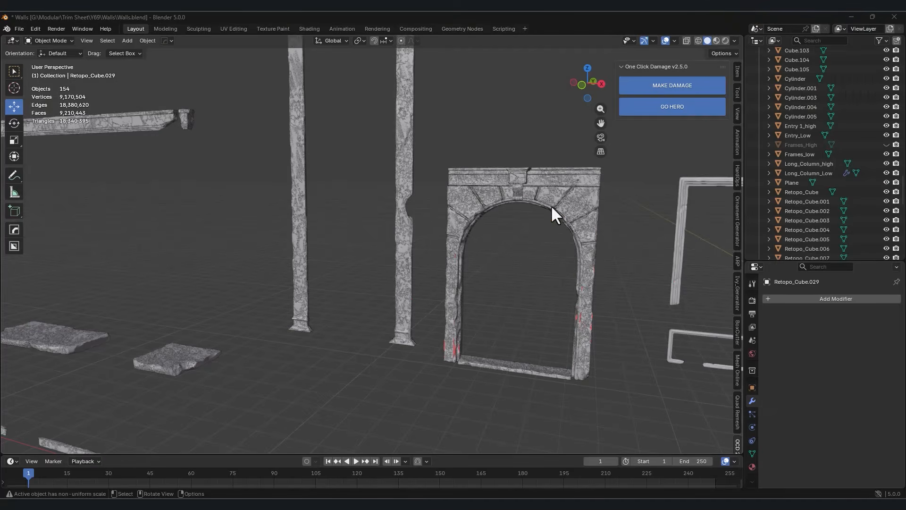
# Switch to Blender and compare the Entry 1_high and low-poly arch wireframes side by side, then clear the high-poly arch's location
pyautogui.click(479, 200)
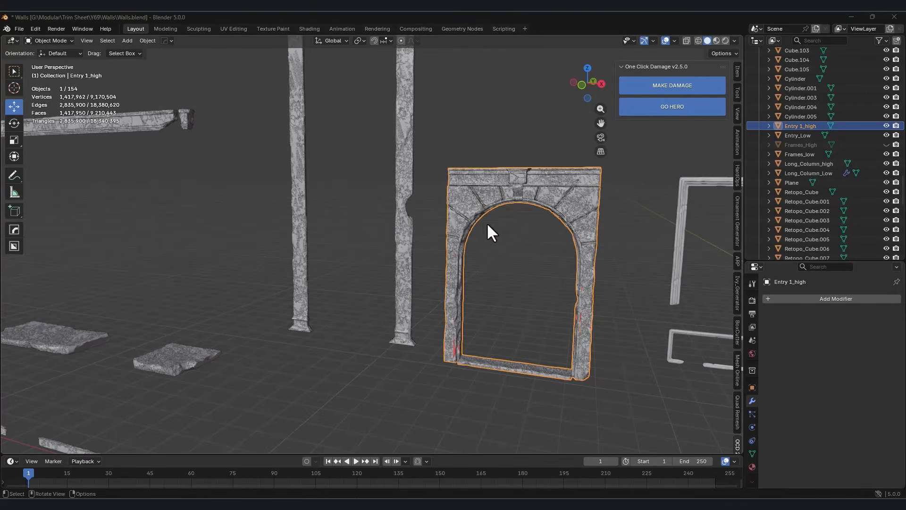
pyautogui.rightClick(486, 222)
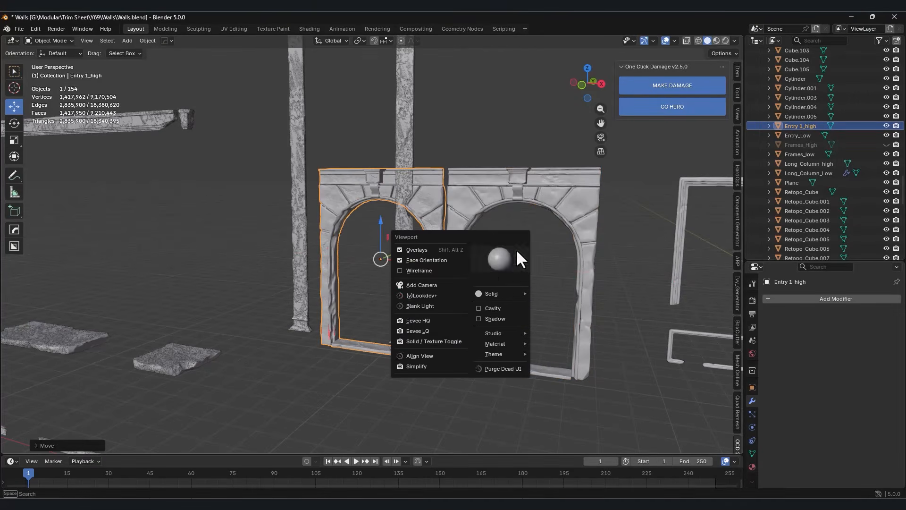
pyautogui.click(516, 248)
pyautogui.scroll(3, 476, 214)
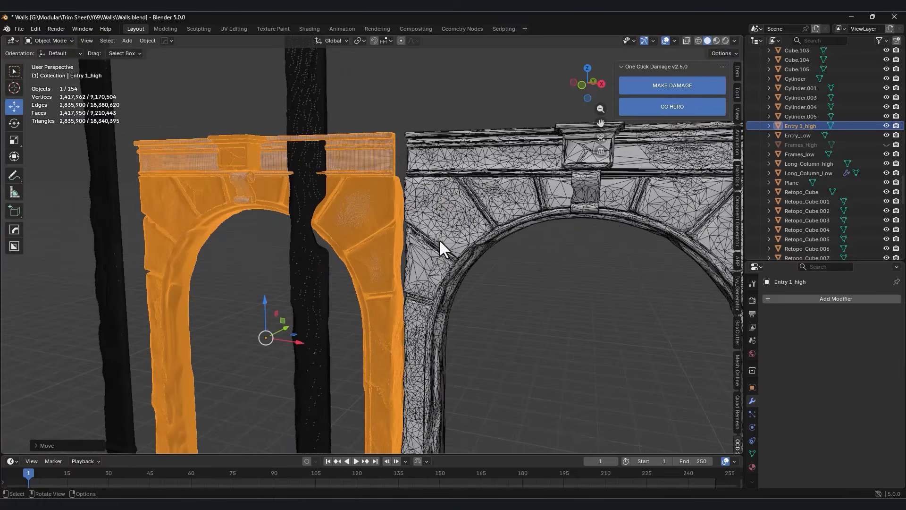
pyautogui.scroll(-4, 439, 238)
pyautogui.hotkey('alt', 'g')
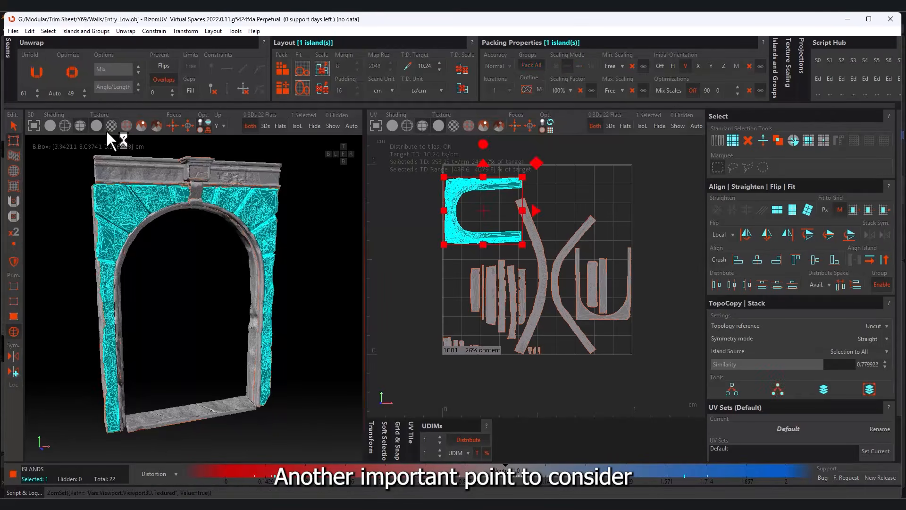
# Switch to RizomUV and display the checker texture on the Entry_Low arch to inspect its UVs
pyautogui.click(126, 146)
pyautogui.scroll(3, 165, 229)
pyautogui.scroll(-2, 165, 228)
pyautogui.keyDown('alt'); pyautogui.moveTo(174, 236); pyautogui.dragTo(283, 279); pyautogui.keyUp('alt')
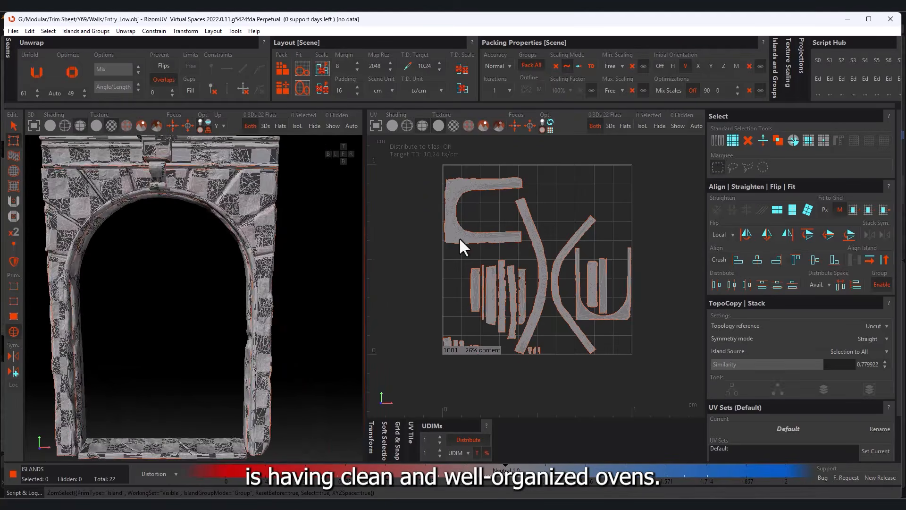
# Select the arch's large front UV island and rotate it upright in the UV tile
pyautogui.click(458, 237)
pyautogui.keyDown('alt'); pyautogui.moveTo(508, 189); pyautogui.dragTo(507, 241, button='middle'); pyautogui.keyUp('alt')
pyautogui.moveTo(507, 241); pyautogui.dragTo(546, 288)
pyautogui.keyDown('alt'); pyautogui.moveTo(559, 309); pyautogui.dragTo(540, 284, button='middle'); pyautogui.keyUp('alt')
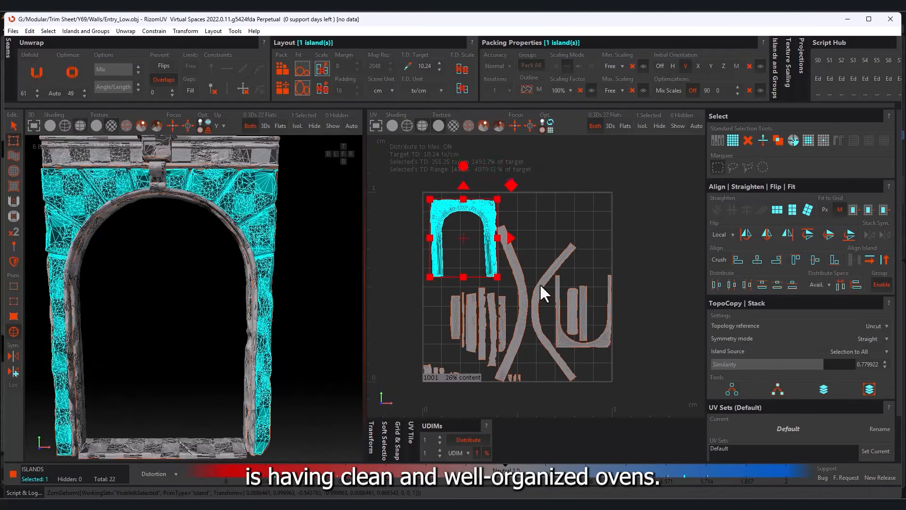
# Optimize and repack all of the arch's UV islands in the tile, then examine the model in plain solid shading
pyautogui.click(523, 285)
pyautogui.click(73, 75)
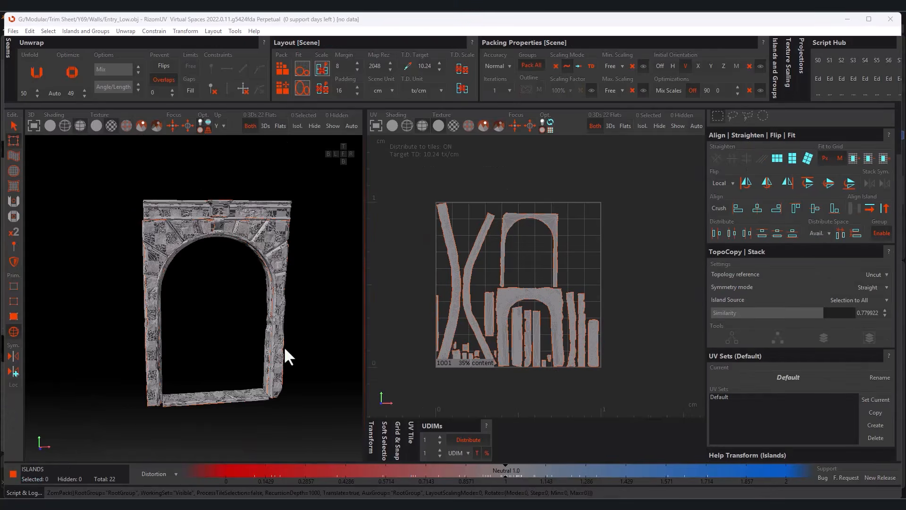
pyautogui.keyDown('alt'); pyautogui.moveTo(285, 348); pyautogui.dragTo(277, 356); pyautogui.keyUp('alt')
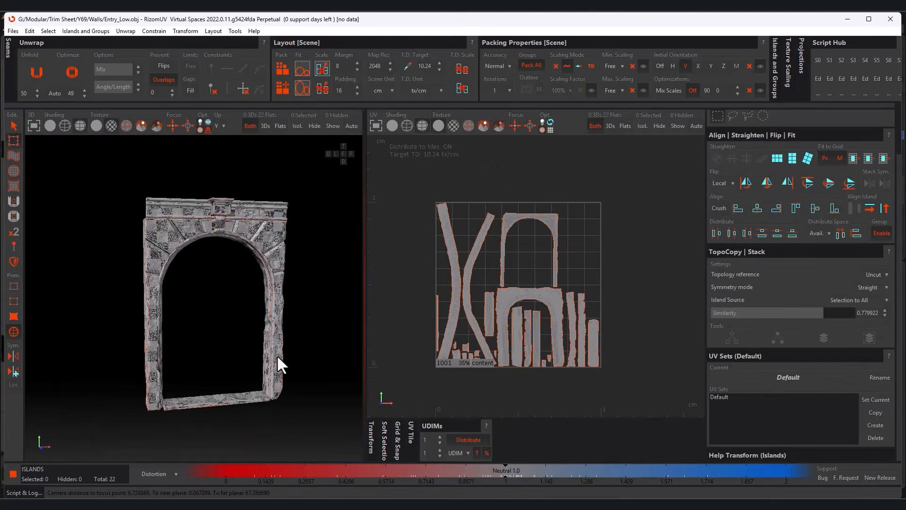
pyautogui.scroll(3, 277, 355)
pyautogui.click(50, 126)
pyautogui.keyDown('alt'); pyautogui.moveTo(290, 244); pyautogui.dragTo(196, 323); pyautogui.keyUp('alt')
pyautogui.keyDown('alt'); pyautogui.moveTo(196, 323); pyautogui.dragTo(212, 291, button='middle'); pyautogui.keyUp('alt')
pyautogui.keyDown('alt'); pyautogui.moveTo(210, 288); pyautogui.dragTo(226, 304); pyautogui.keyUp('alt')
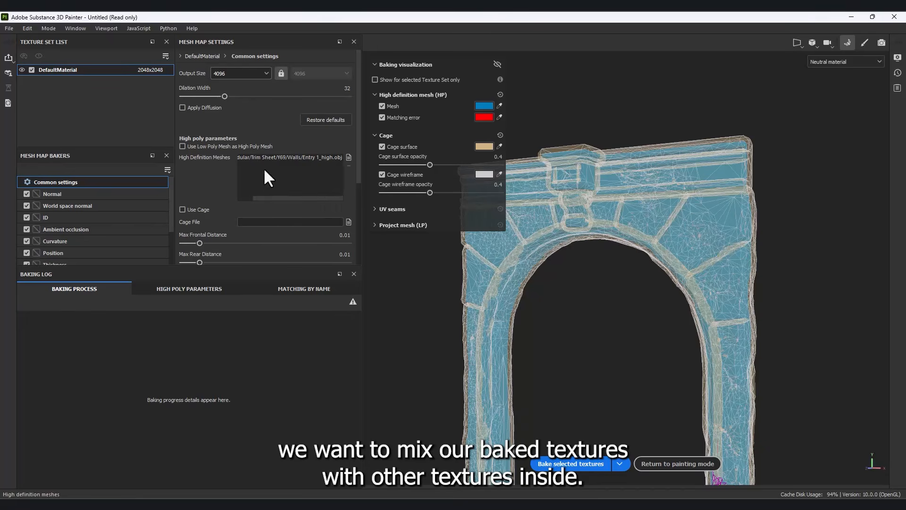
# Switch to Substance 3D Painter, bake the selected mesh maps from Entry 1_high.obj at 4096 and inspect the arch in painting mode
pyautogui.click(578, 461)
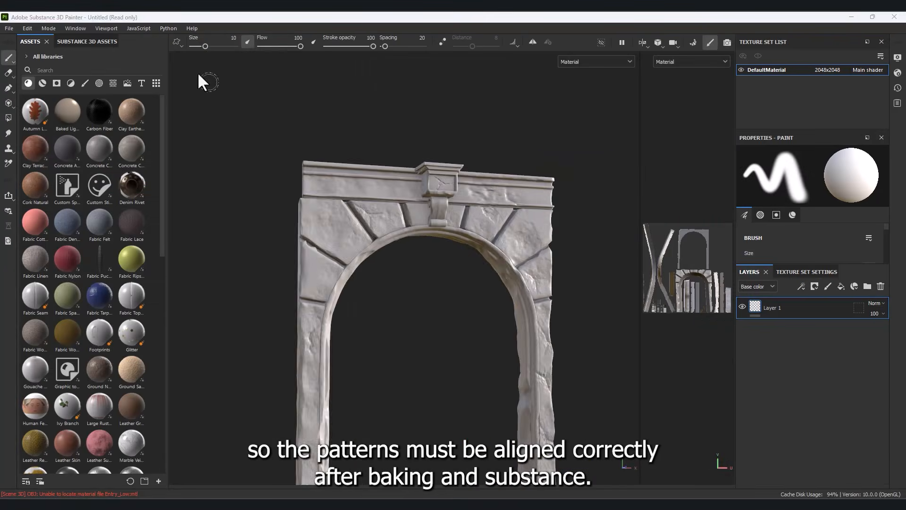
pyautogui.keyDown('alt'); pyautogui.moveTo(492, 304); pyautogui.dragTo(434, 255); pyautogui.keyUp('alt')
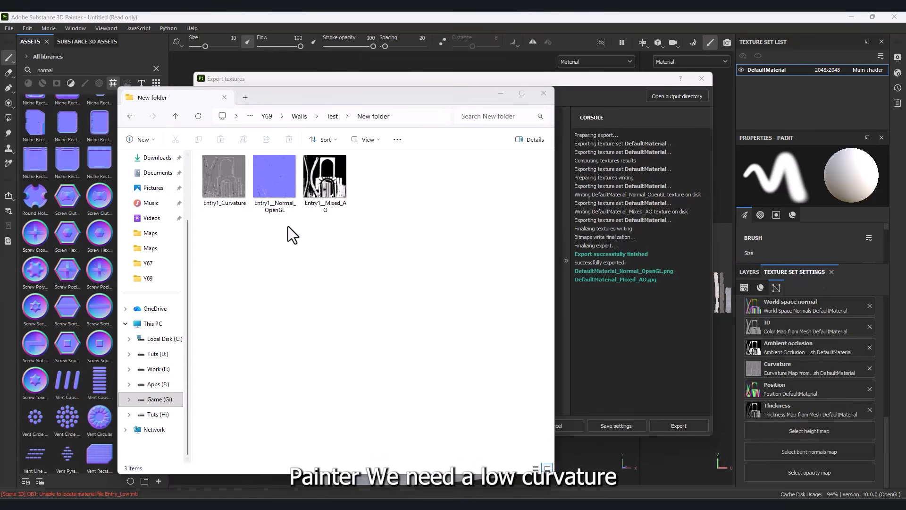
# Review the exported Entry1 curvature, OpenGL normal and mixed AO maps in the output folder
pyautogui.click(232, 200)
pyautogui.moveTo(458, 102); pyautogui.dragTo(500, 104)
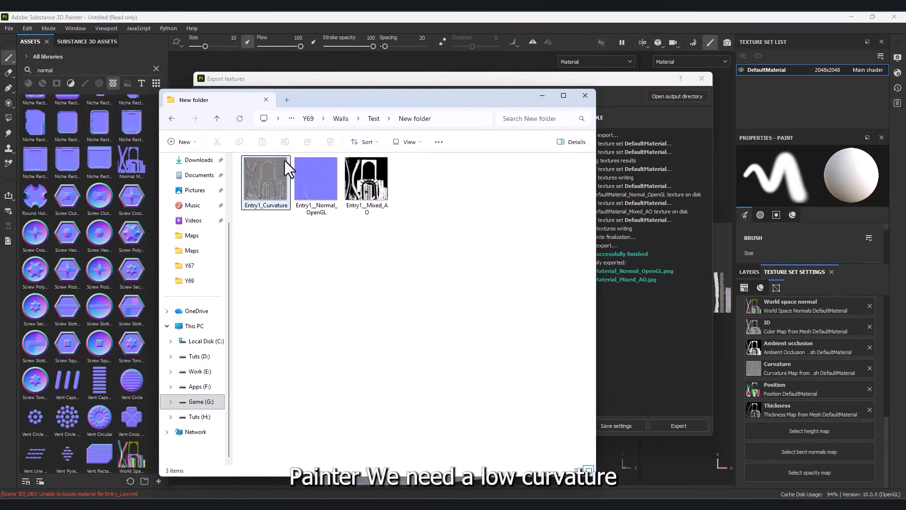
pyautogui.click(275, 182)
pyautogui.click(332, 188)
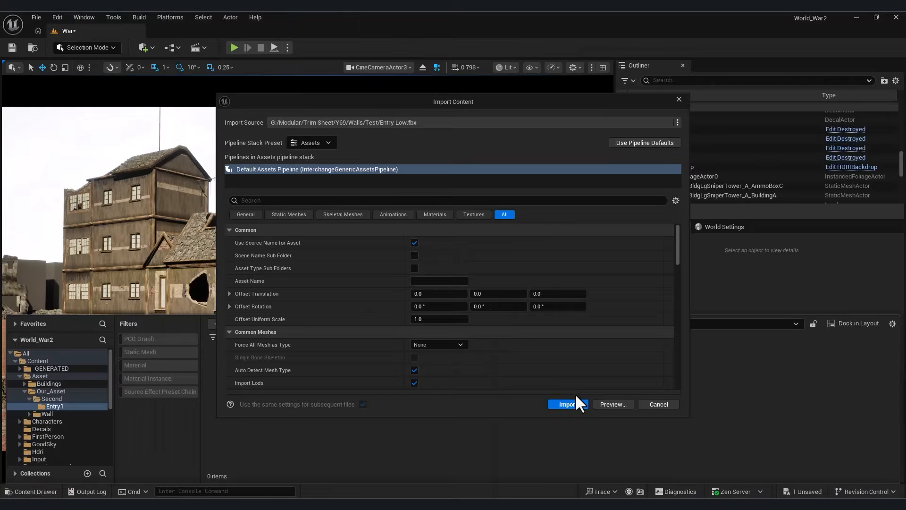
# Switch to Unreal Engine, import Entry Low.fbx into the Entry1 folder and place the arch in the level
pyautogui.click(563, 405)
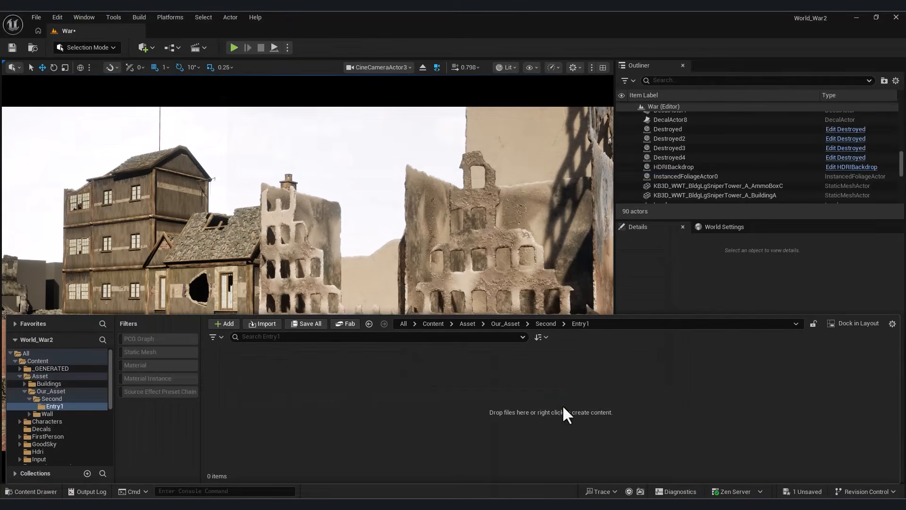
pyautogui.moveTo(238, 359); pyautogui.dragTo(302, 400)
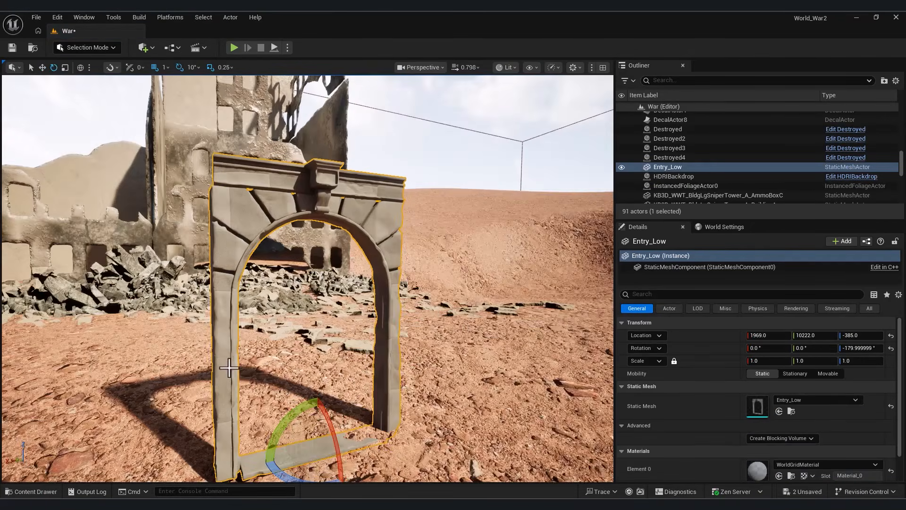
# Create a material named Entry1 in the Entry1 folder and open it for editing
pyautogui.click(52, 488)
pyautogui.rightClick(309, 394)
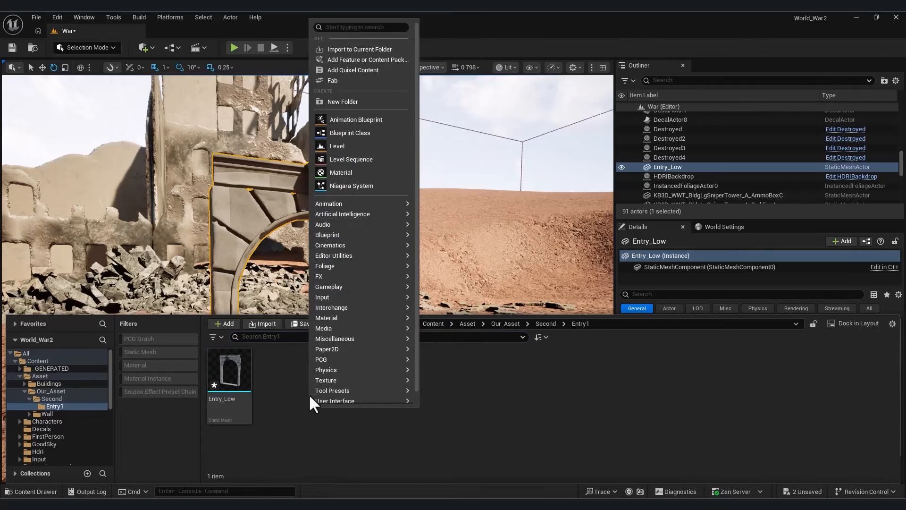
pyautogui.click(357, 175)
pyautogui.write('Entry1')
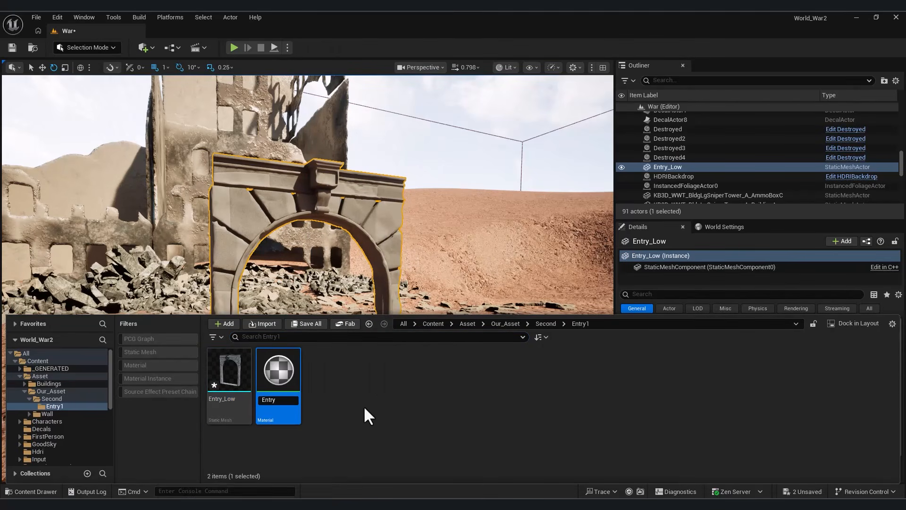
pyautogui.press('Return')
pyautogui.doubleClick(230, 366)
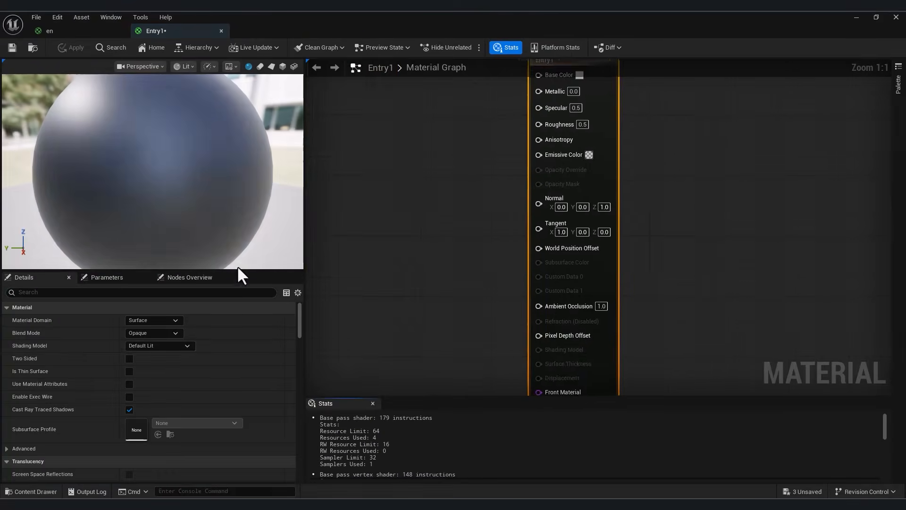
# Bring the three Entry1 maps into the project and add Entry1__Normal_OpenGL to the material graph as a texture sample
pyautogui.click(33, 492)
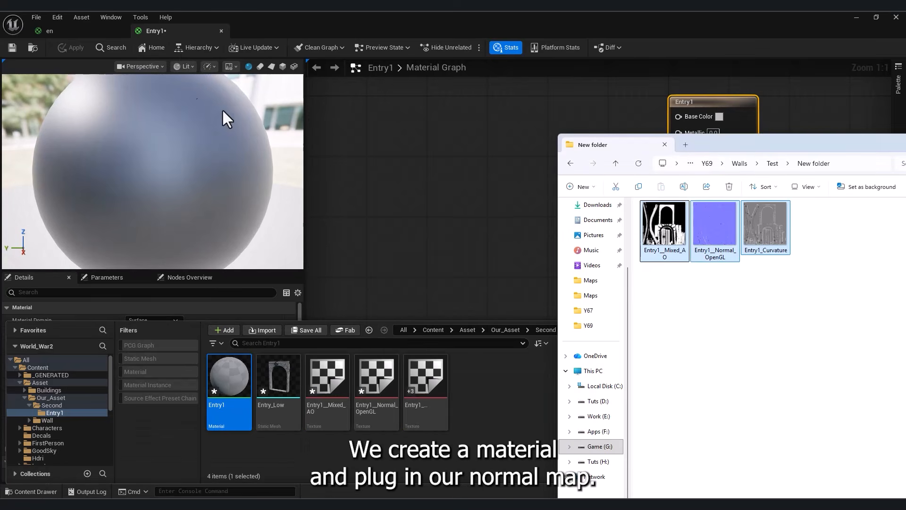
pyautogui.moveTo(339, 404); pyautogui.dragTo(504, 142)
pyautogui.moveTo(542, 152); pyautogui.dragTo(397, 284)
pyautogui.moveTo(557, 391); pyautogui.dragTo(633, 208, button='right')
# Add a BlendAngleCorrectedNormals node and connect the normal texture's RGB output to its BaseNormal input
pyautogui.rightClick(596, 205)
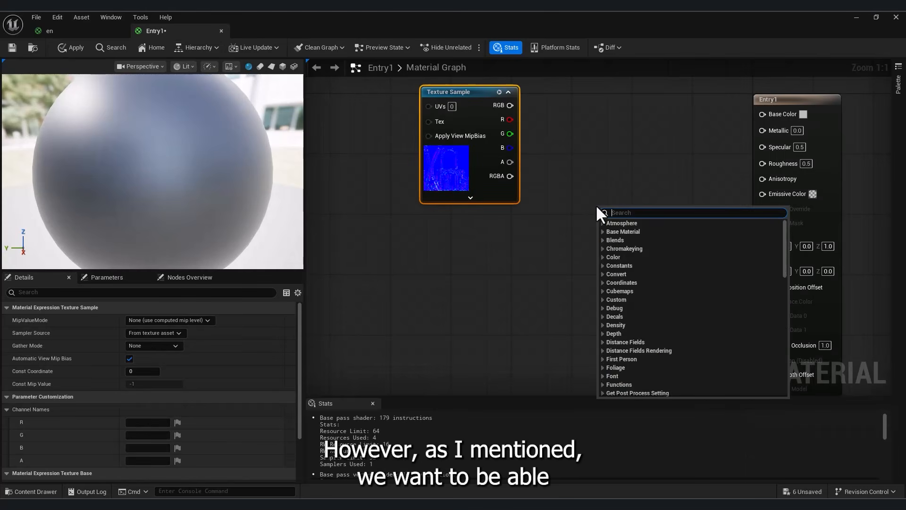
pyautogui.write('blend')
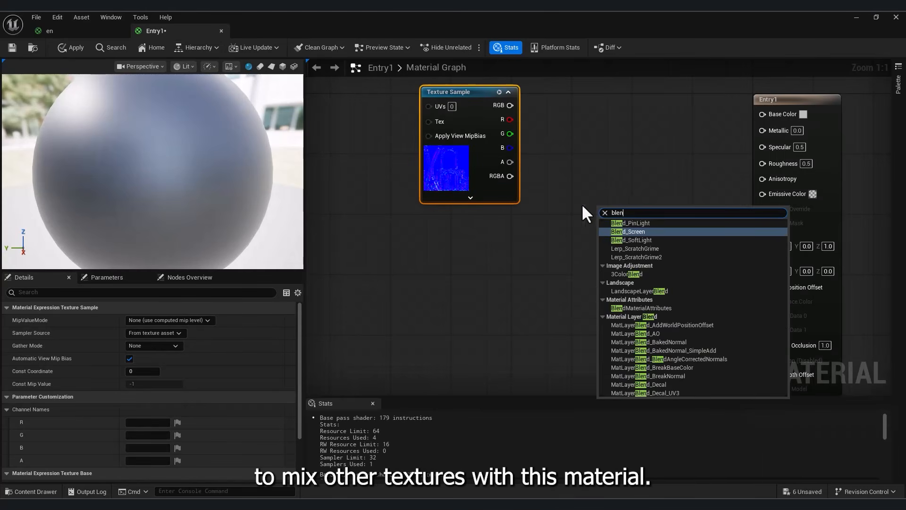
pyautogui.click(581, 202)
pyautogui.rightClick(646, 226)
pyautogui.write('blendan')
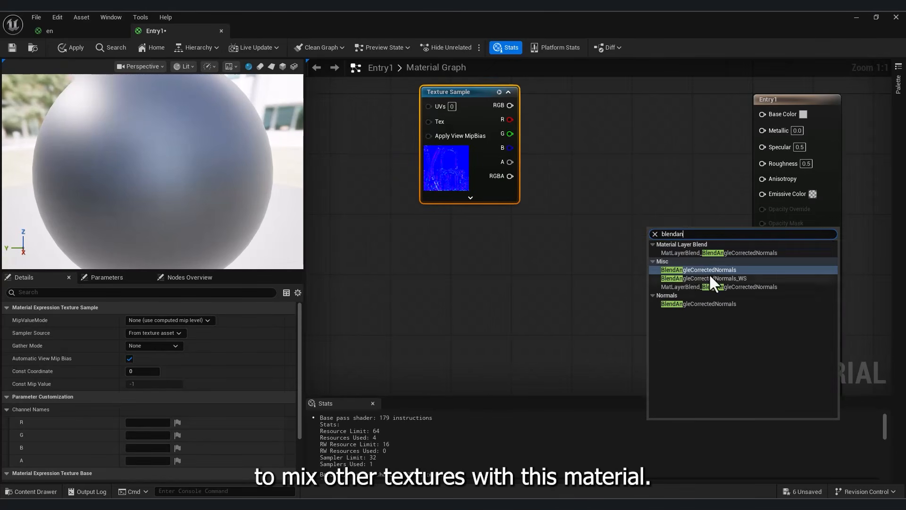
pyautogui.click(709, 272)
pyautogui.moveTo(683, 231); pyautogui.dragTo(573, 235)
pyautogui.moveTo(467, 247); pyautogui.dragTo(540, 265, button='right')
pyautogui.moveTo(514, 180); pyautogui.dragTo(438, 174)
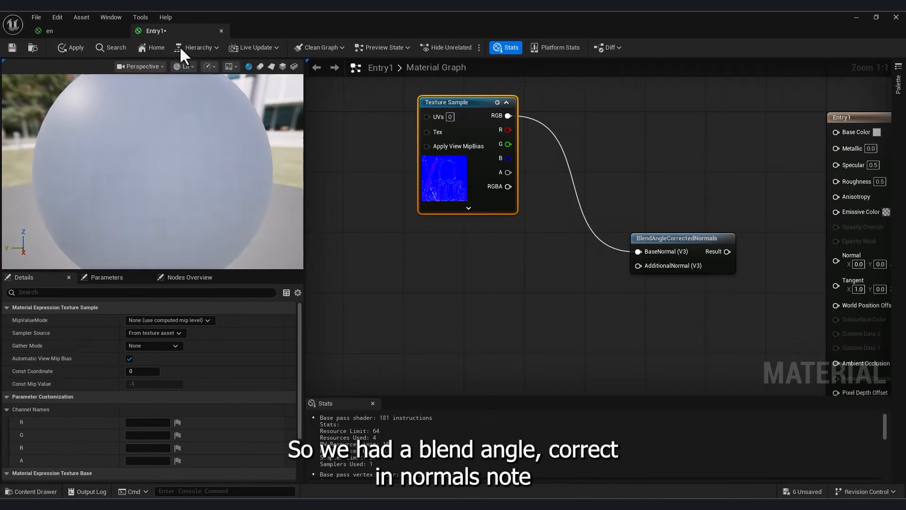
# Add a 2D texture sample parameter named Second Noraml and connect its RGB output to the AdditionalNormal input
pyautogui.click(459, 285)
pyautogui.rightClick(431, 261)
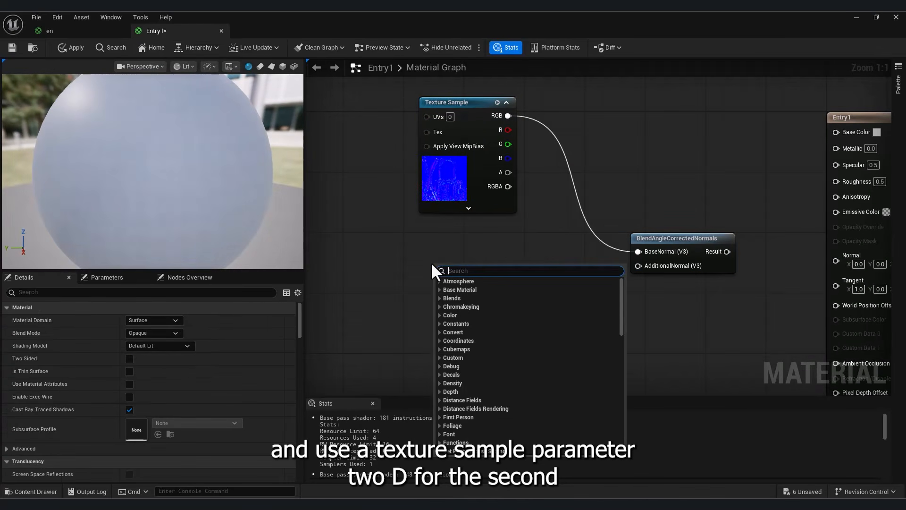
pyautogui.write('texture')
pyautogui.press('Down')
pyautogui.press('Return')
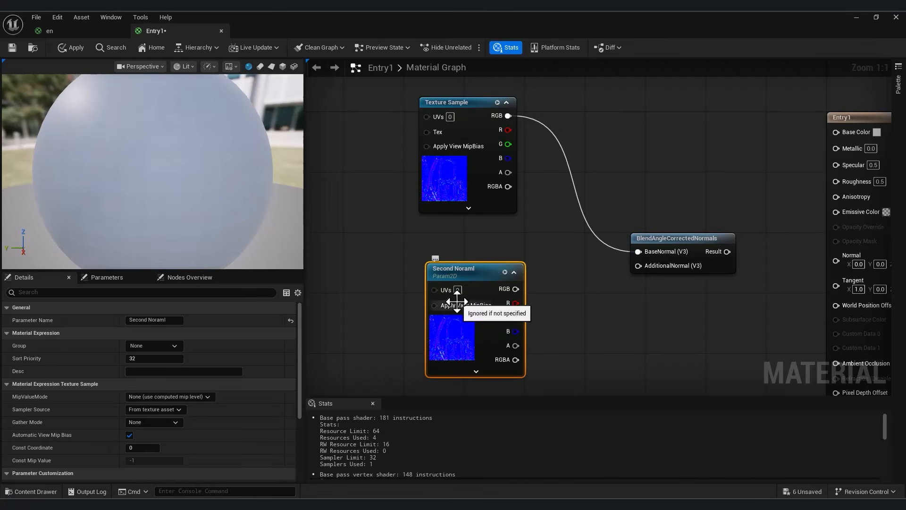
pyautogui.moveTo(647, 266); pyautogui.dragTo(646, 266)
pyautogui.moveTo(472, 272); pyautogui.dragTo(465, 257)
pyautogui.moveTo(582, 298); pyautogui.dragTo(542, 319, button='right')
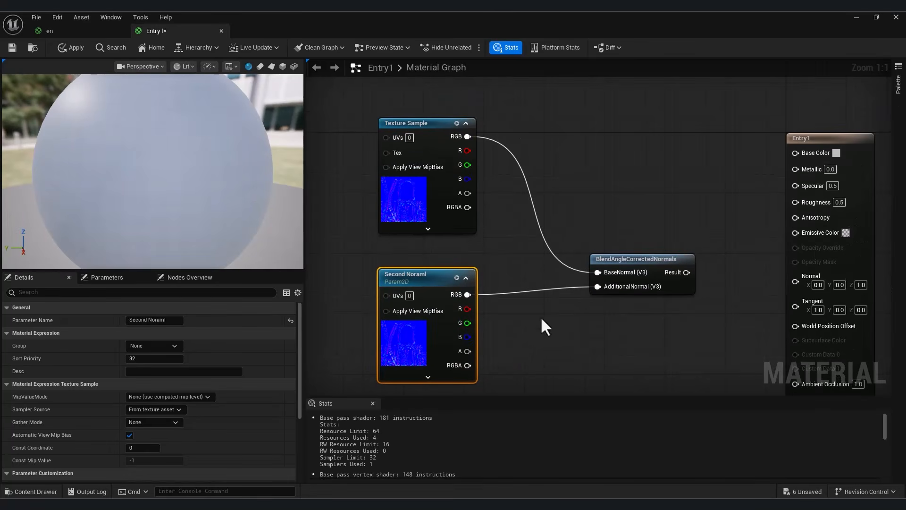
# Connect the blend node's Result to the material's Normal input, save the material and return to the level
pyautogui.moveTo(625, 342); pyautogui.dragTo(558, 302, button='right')
pyautogui.moveTo(618, 233); pyautogui.dragTo(727, 236)
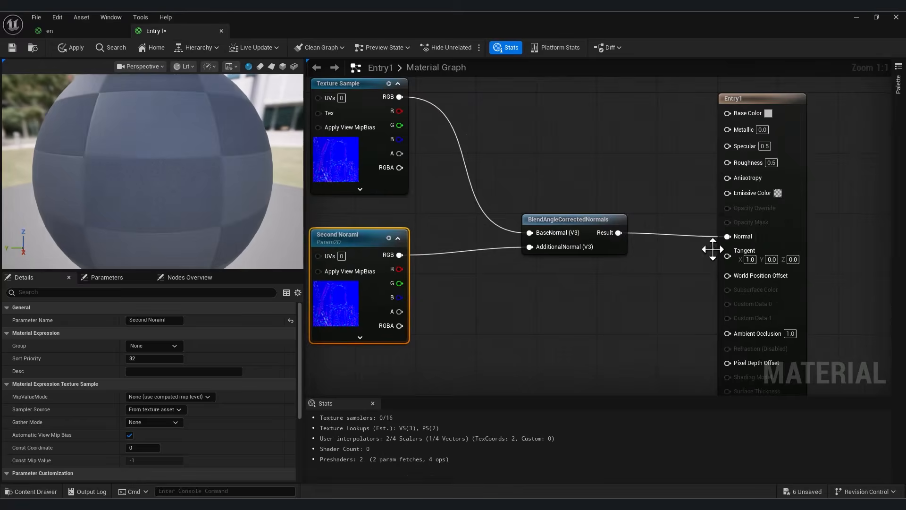
pyautogui.moveTo(576, 282); pyautogui.dragTo(611, 290, button='right')
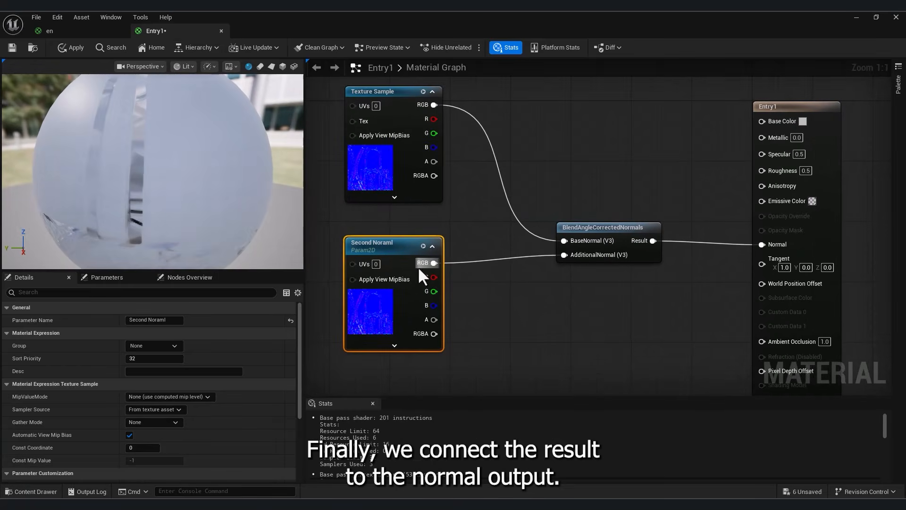
pyautogui.click(9, 48)
pyautogui.click(857, 24)
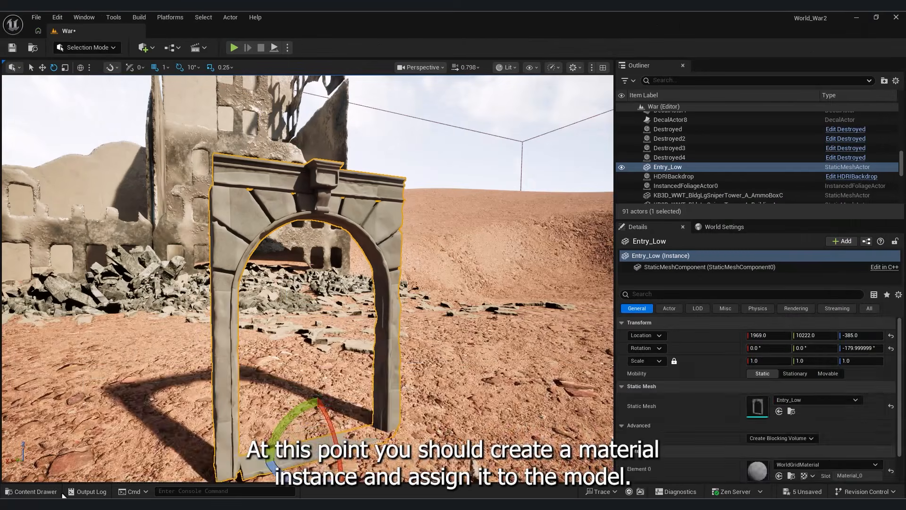
# Create a material instance Entry1_Inst from the Entry1 material and open it
pyautogui.click(30, 491)
pyautogui.rightClick(228, 373)
pyautogui.click(312, 97)
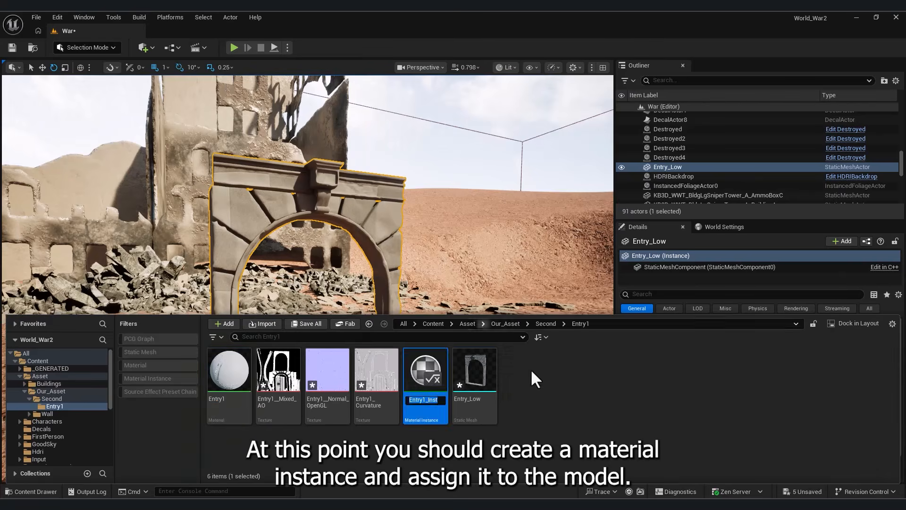
pyautogui.doubleClick(427, 370)
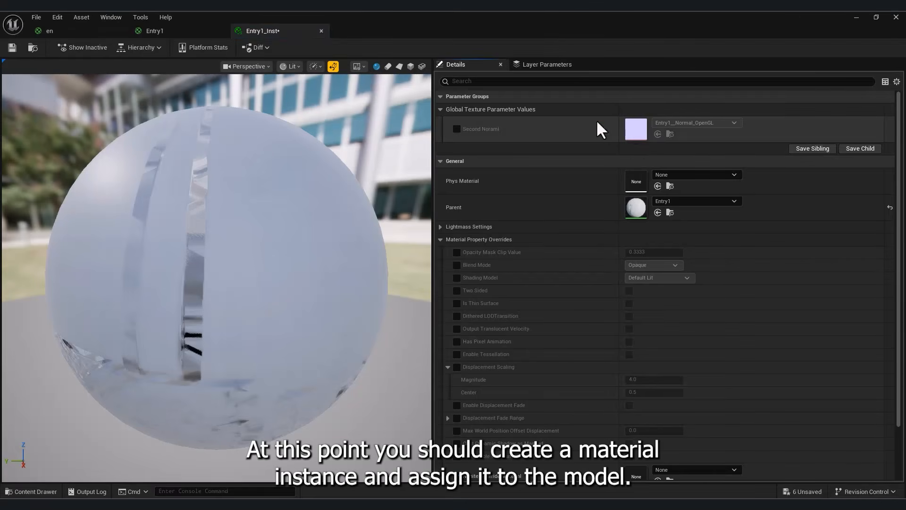
# Override the instance's Second Noraml parameter with the brick wall normal map T_Brick_Wall_xertbj1_2K_N
pyautogui.click(456, 129)
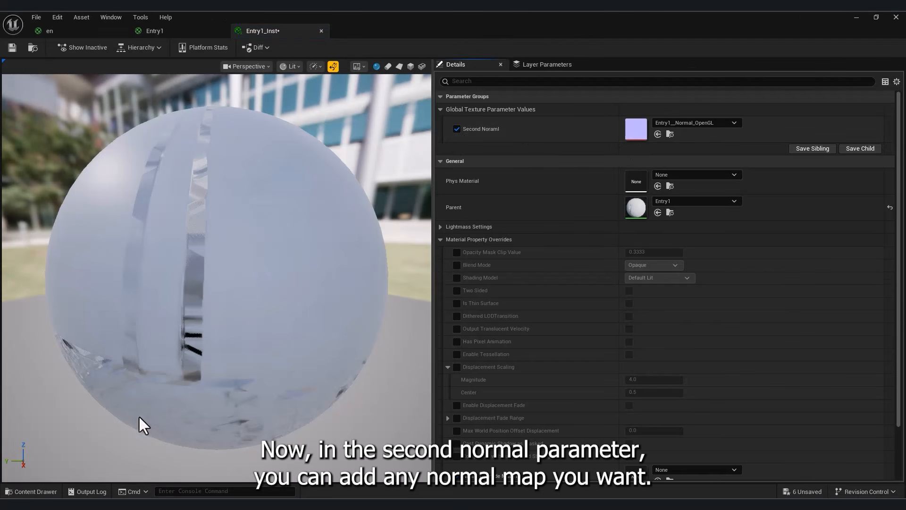
pyautogui.click(48, 487)
pyautogui.click(66, 397)
pyautogui.moveTo(327, 377); pyautogui.dragTo(634, 128)
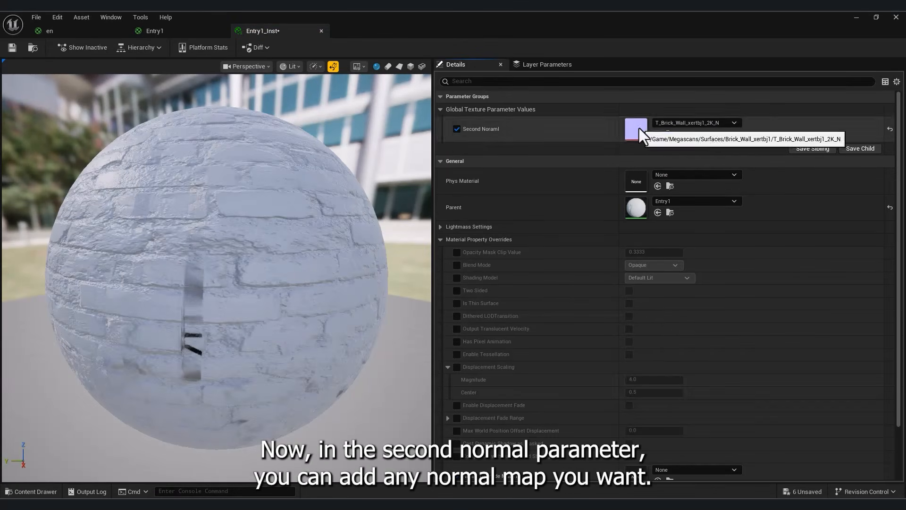
# Assign the Entry1_Inst material instance to the Entry_Low arch in the level
pyautogui.click(856, 17)
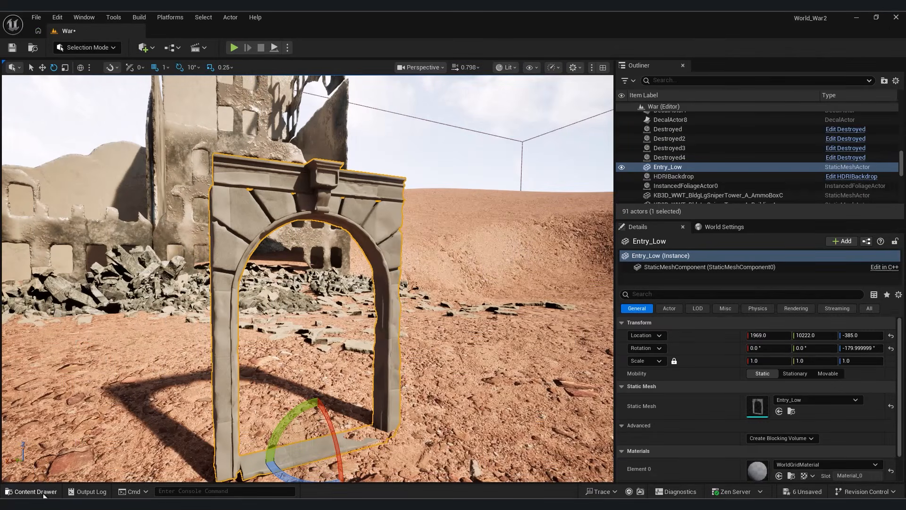
pyautogui.click(43, 495)
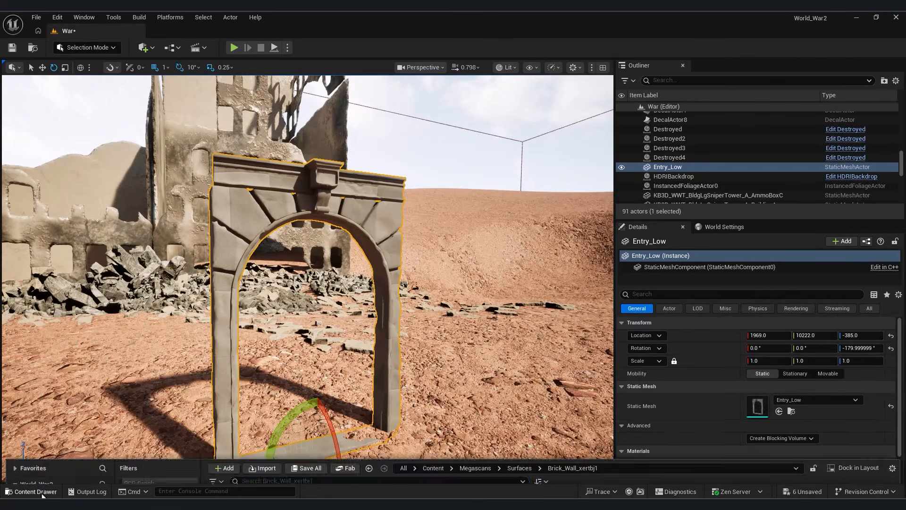
pyautogui.click(44, 495)
pyautogui.click(46, 495)
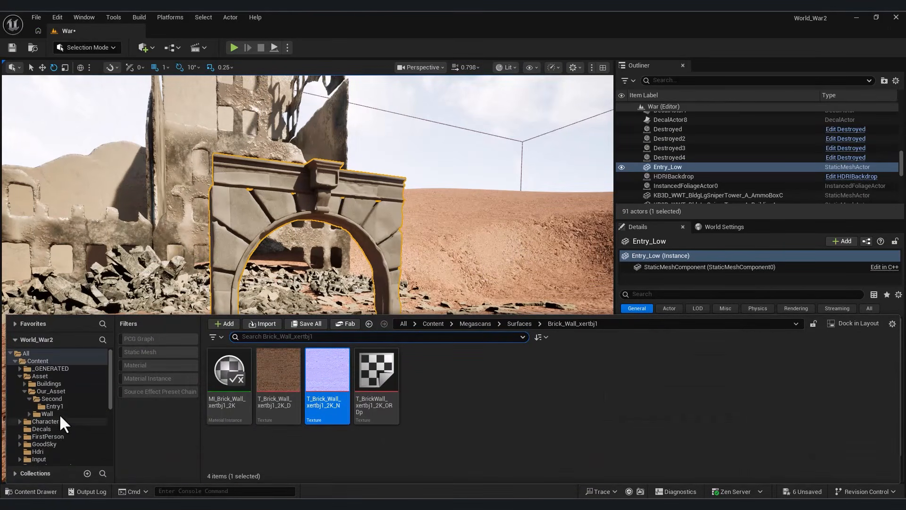
pyautogui.click(53, 405)
pyautogui.moveTo(425, 371); pyautogui.dragTo(777, 447)
pyautogui.moveTo(278, 215); pyautogui.dragTo(282, 214, button='right')
# Connect the baked normal texture directly to the Entry1 material's Normal input, save, and inspect the arch with only that normal
pyautogui.click(44, 491)
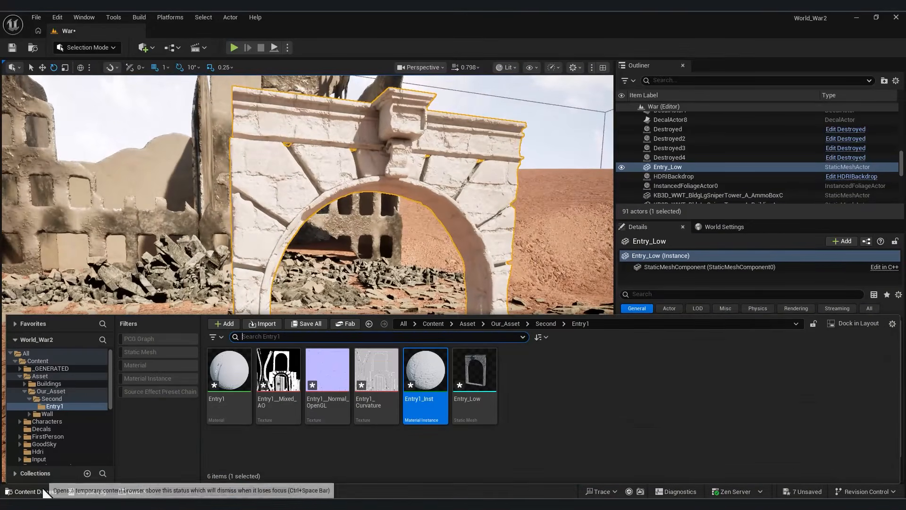
pyautogui.doubleClick(229, 378)
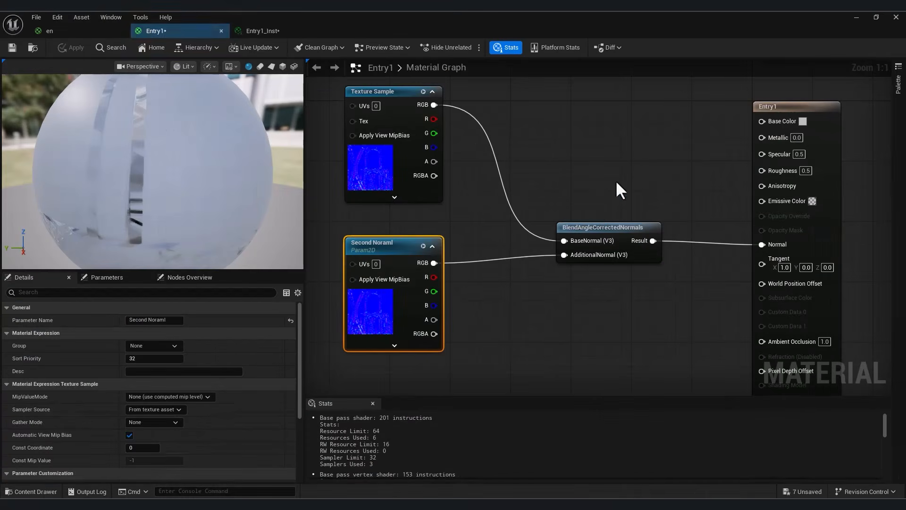
pyautogui.moveTo(763, 247); pyautogui.dragTo(762, 244)
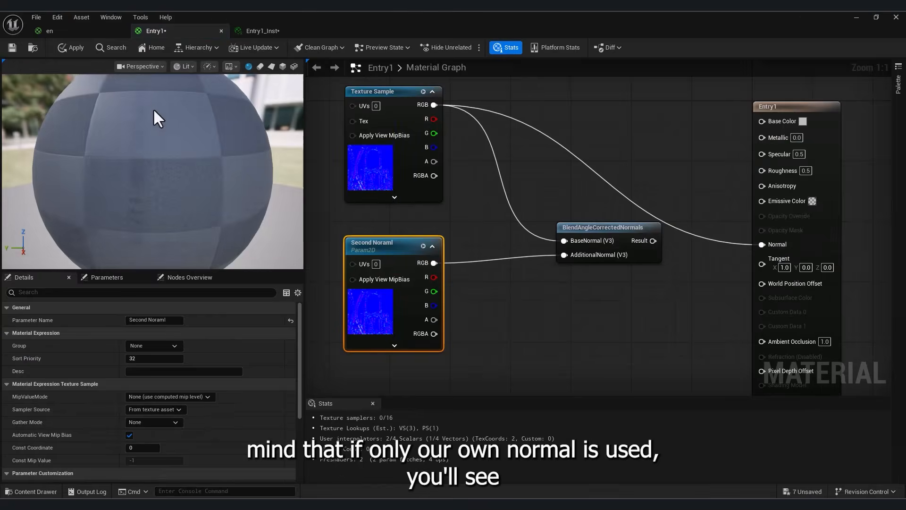
pyautogui.click(13, 47)
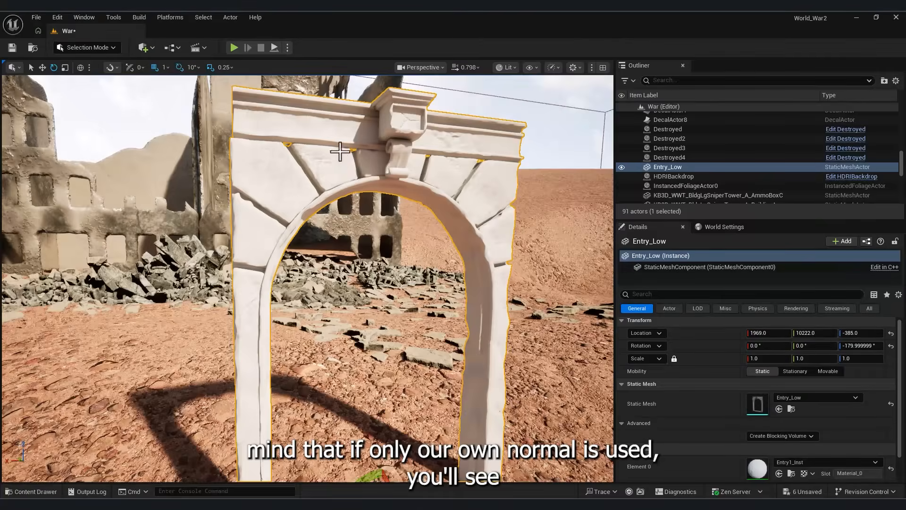
pyautogui.moveTo(340, 151); pyautogui.dragTo(337, 125, button='right')
pyautogui.moveTo(202, 260)
pyautogui.mouseDown(button='right')
pyautogui.moveTo(231, 274)
pyautogui.moveTo(201, 259)
pyautogui.mouseUp(button='right')
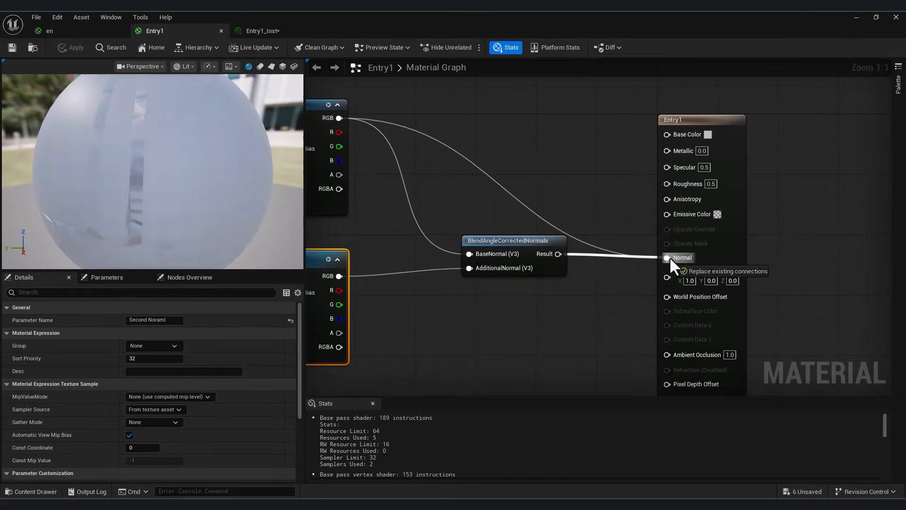
# Restore the blended normal on the Entry1 material, save it, and show the Entry1_Inst parameters beside the arch in the level
pyautogui.click(45, 491)
pyautogui.click(857, 16)
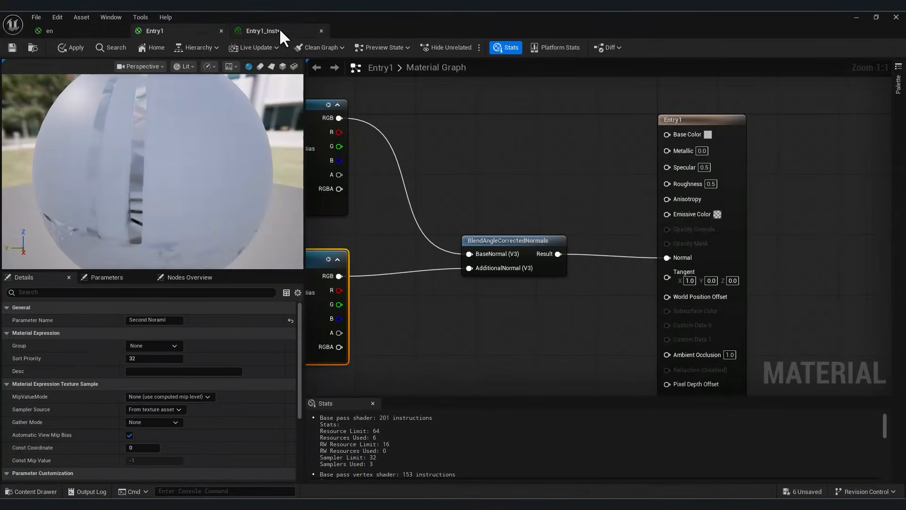
pyautogui.click(279, 31)
pyautogui.click(876, 17)
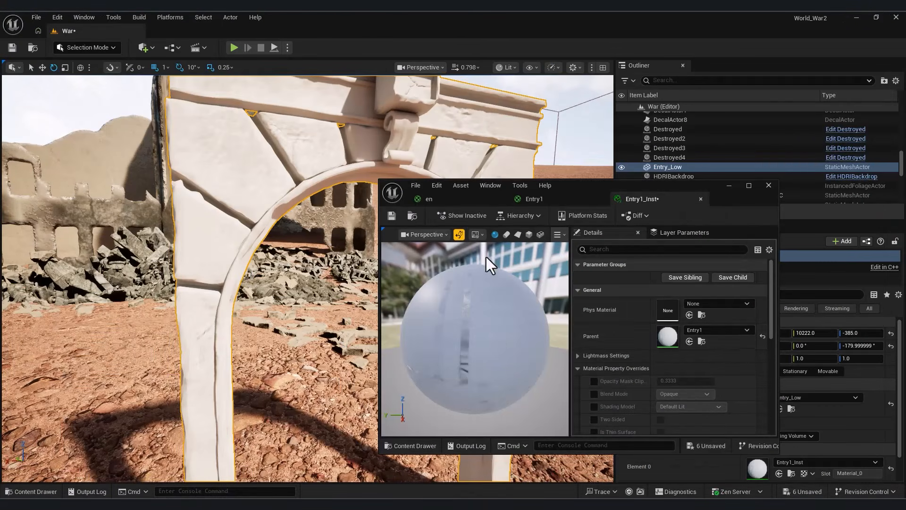
pyautogui.click(553, 197)
pyautogui.click(396, 215)
pyautogui.click(623, 199)
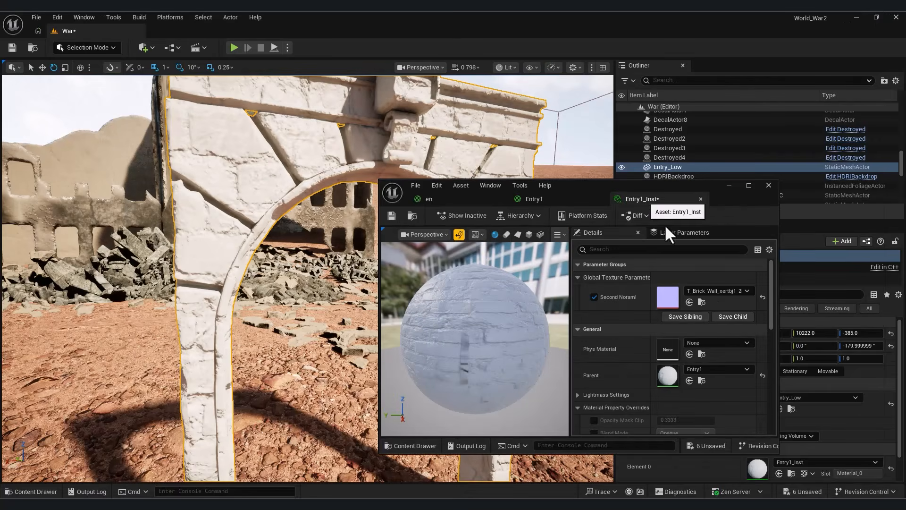
# Replace the instance's Second Noraml texture with T_Desert_Outback_Ground_Dirt_Rocky_09_xisbchvs_4K_N from the Megascans surfaces
pyautogui.click(31, 494)
pyautogui.moveTo(111, 373); pyautogui.dragTo(108, 415)
pyautogui.click(80, 409)
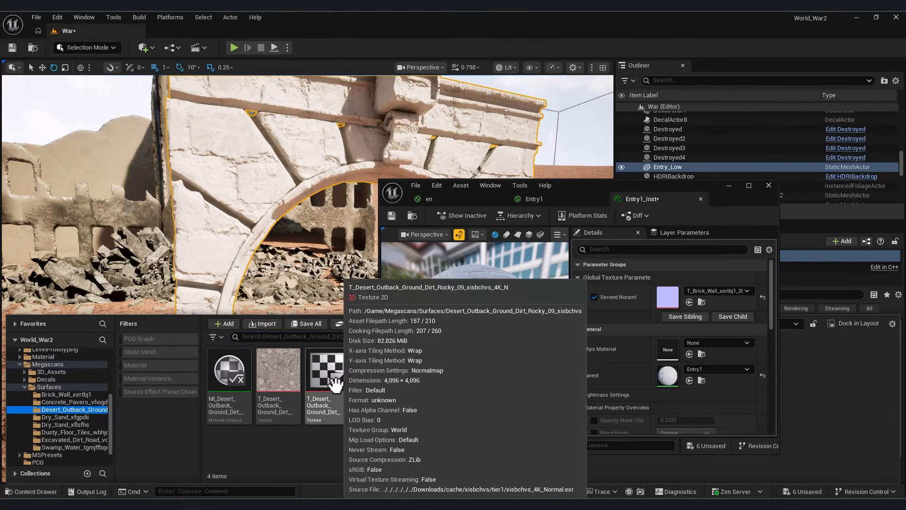
pyautogui.moveTo(325, 373); pyautogui.dragTo(668, 298)
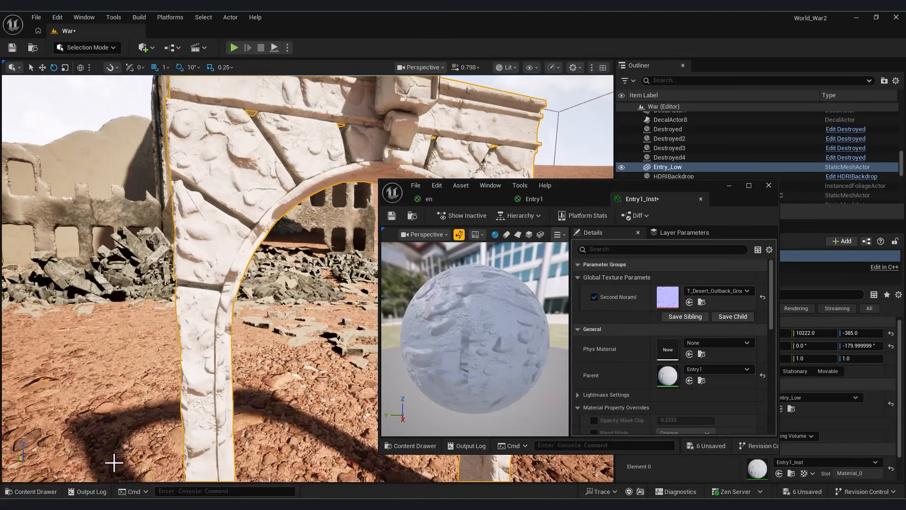
# In the Entry1 material graph, add a FlattenNormal node fed by the Second Noraml texture's RGB output
pyautogui.click(568, 197)
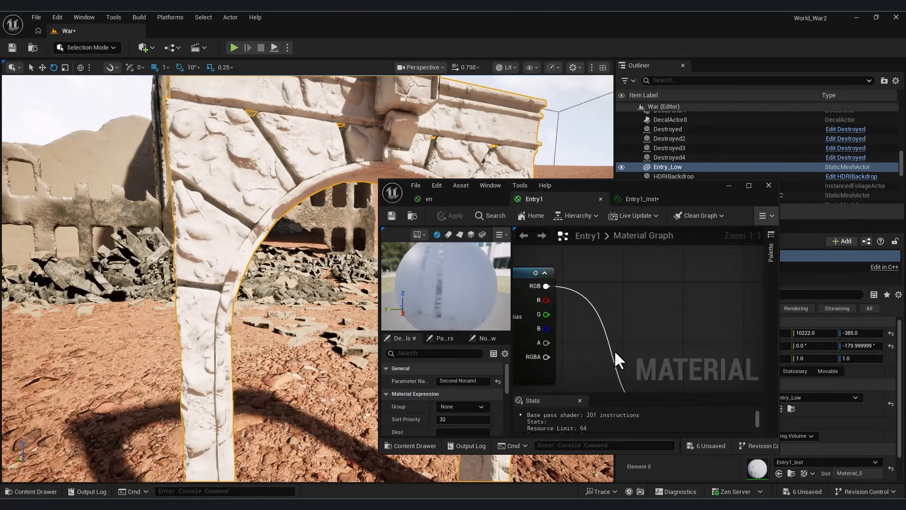
pyautogui.click(748, 186)
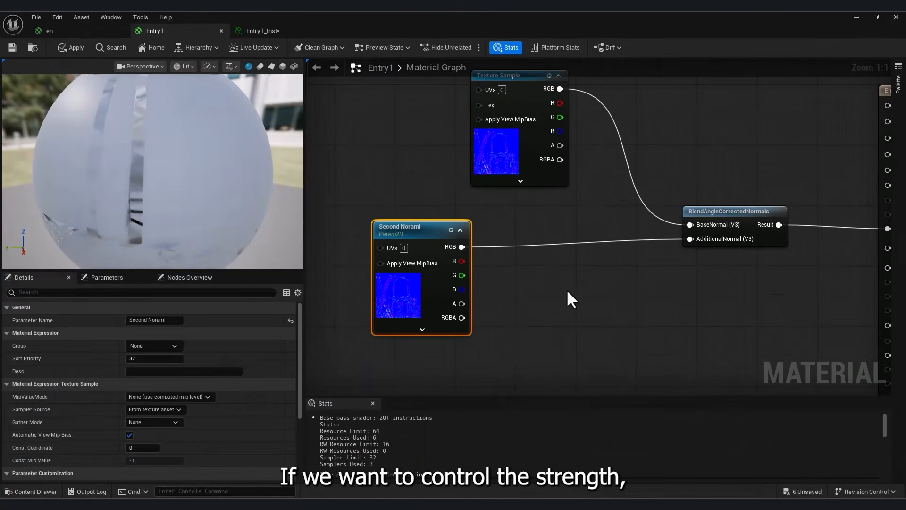
pyautogui.moveTo(461, 247); pyautogui.dragTo(554, 299)
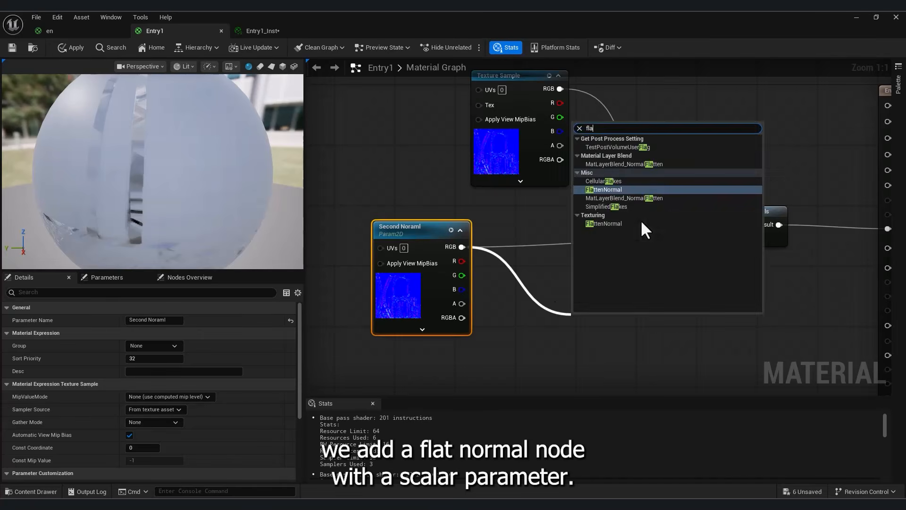
pyautogui.click(641, 219)
pyautogui.press('Delete')
pyautogui.moveTo(462, 247); pyautogui.dragTo(645, 275)
pyautogui.write('fla')
pyautogui.click(585, 338)
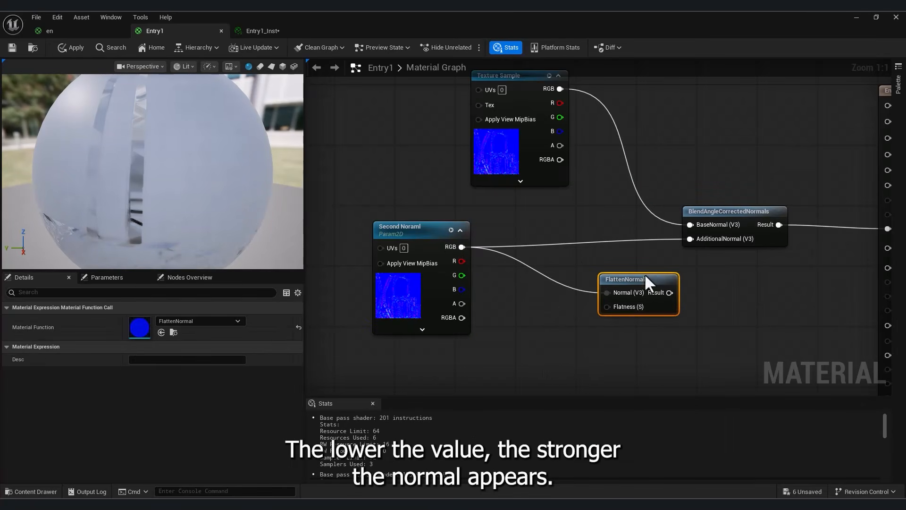
# Feed a constant of 0.5 into the FlattenNormal's Flatness and connect its result to the blend node's AdditionalNormal input
pyautogui.press('1')
pyautogui.click(546, 342)
pyautogui.moveTo(562, 349); pyautogui.dragTo(606, 306)
pyautogui.write('0.5')
pyautogui.press('Return')
pyautogui.moveTo(669, 293); pyautogui.dragTo(689, 238)
# Insert a second FlattenNormal between the baked normal texture and the blend's BaseNormal input, with a new constant driving its Flatness
pyautogui.moveTo(604, 198); pyautogui.dragTo(624, 321, button='right')
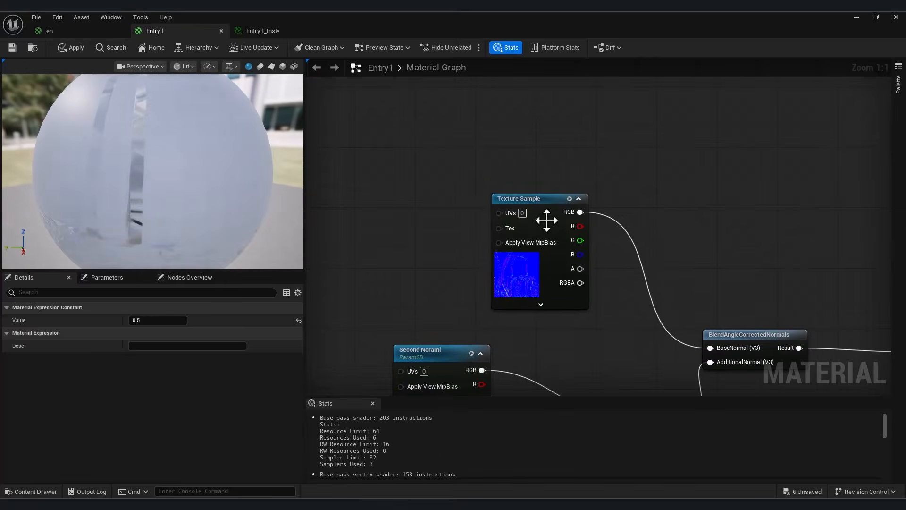
pyautogui.moveTo(546, 220); pyautogui.dragTo(456, 160)
pyautogui.moveTo(519, 211); pyautogui.dragTo(507, 179, button='right')
pyautogui.press('1')
pyautogui.click(499, 235)
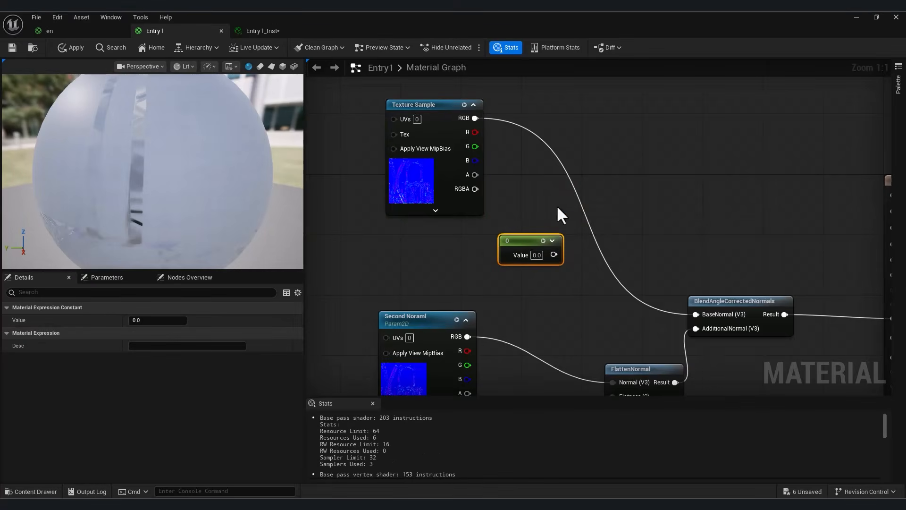
pyautogui.rightClick(626, 173)
pyautogui.write('flat')
pyautogui.press('Return')
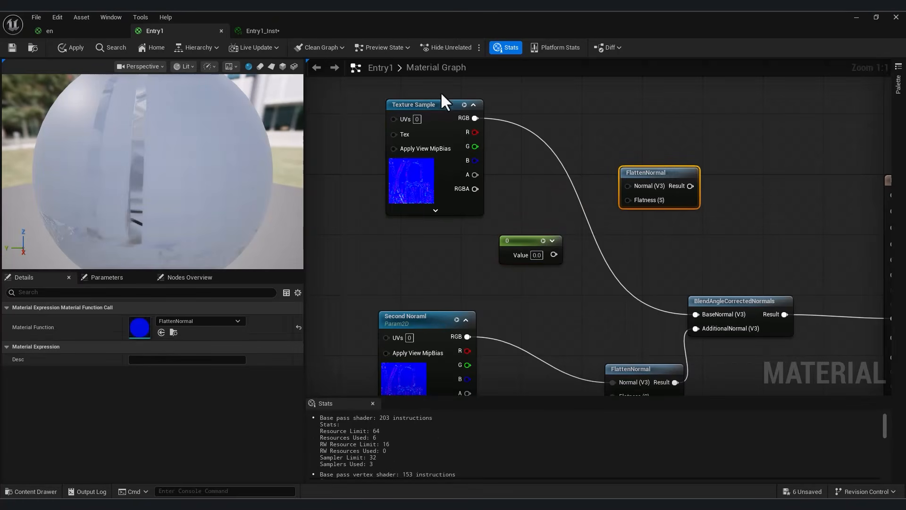
pyautogui.moveTo(475, 118); pyautogui.dragTo(627, 186)
pyautogui.moveTo(554, 255); pyautogui.dragTo(628, 200)
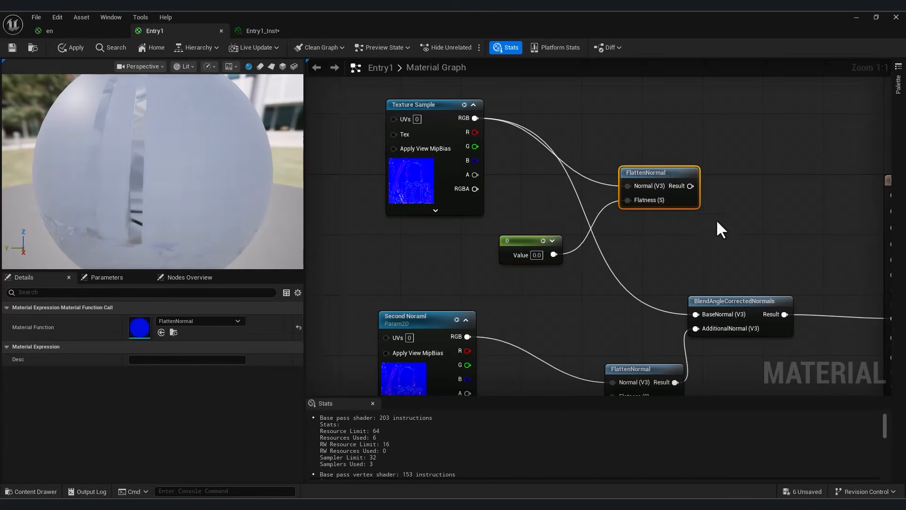
pyautogui.moveTo(690, 186); pyautogui.dragTo(700, 316)
# Set the flatness constants to 0.1 for the baked normal and 0.8 for the second normal, save, and inspect the arch
pyautogui.moveTo(590, 268); pyautogui.dragTo(567, 262, button='right')
pyautogui.click(513, 248)
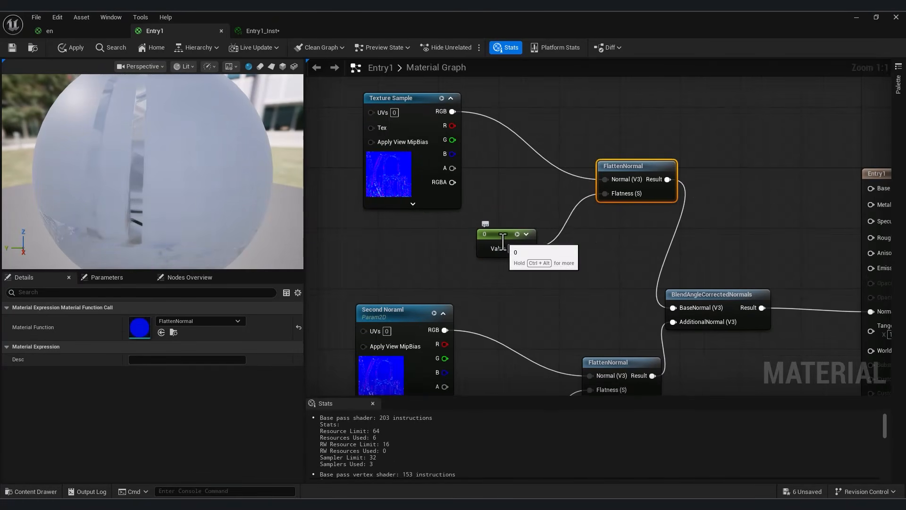
pyautogui.write('0.1')
pyautogui.moveTo(529, 302); pyautogui.dragTo(532, 175, button='right')
pyautogui.click(507, 319)
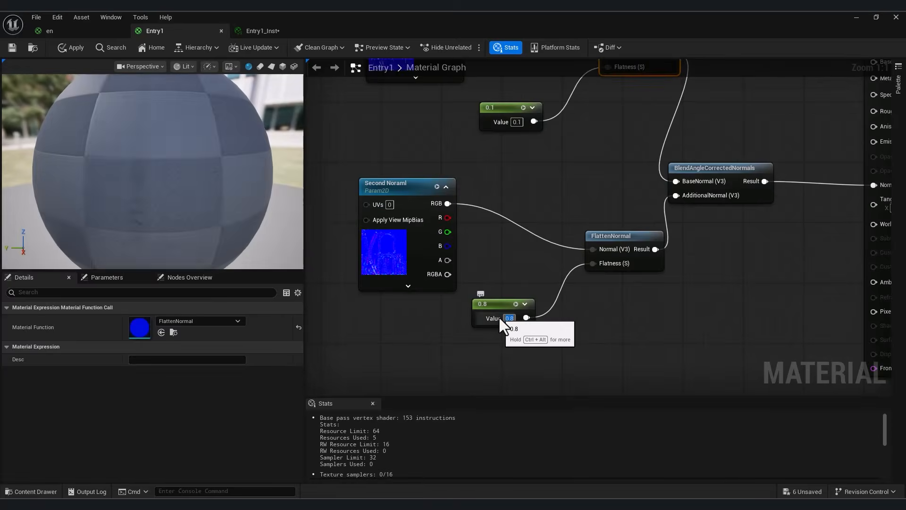
pyautogui.click(13, 49)
pyautogui.click(896, 17)
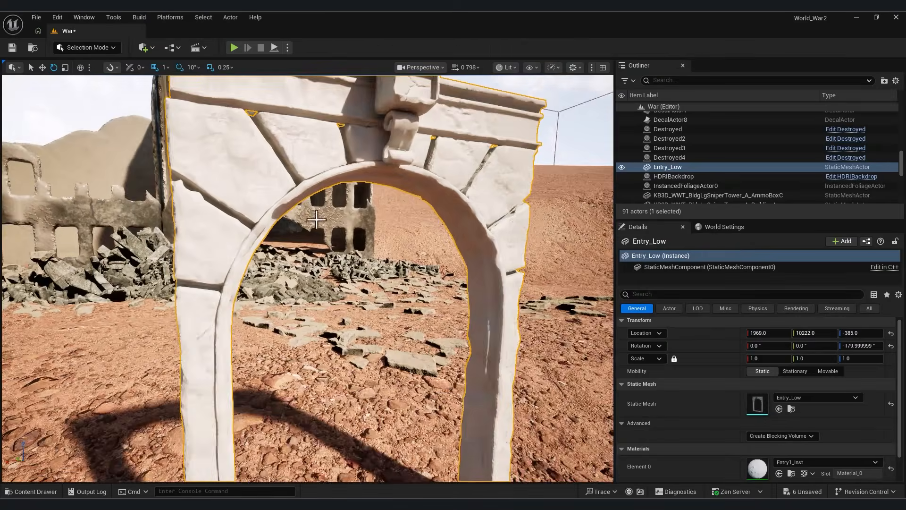
pyautogui.press('w')
pyautogui.moveTo(307, 278); pyautogui.dragTo(295, 309, button='right')
pyautogui.press('s')
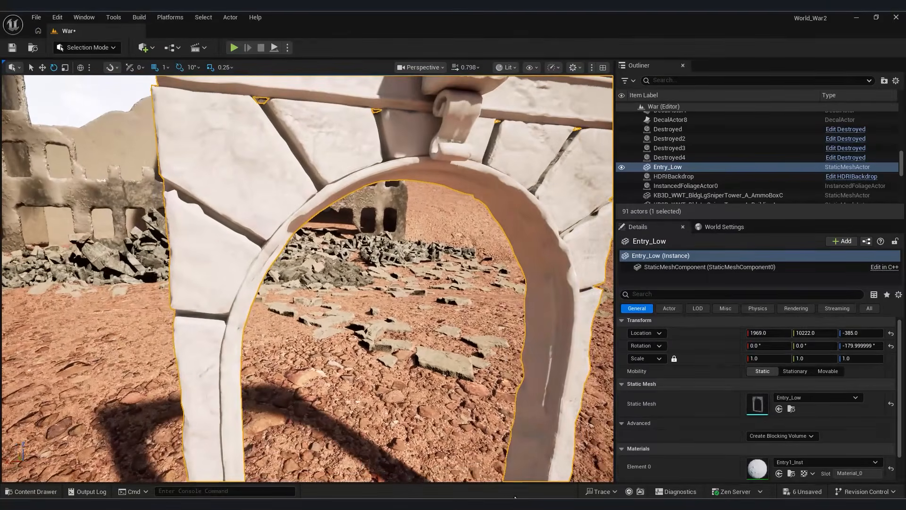
# Show the material graph beside the level, set the second normal's flatness constant to 0.1, and save the material
pyautogui.moveTo(537, 503)
pyautogui.click(594, 472)
pyautogui.click(878, 18)
pyautogui.moveTo(706, 382); pyautogui.dragTo(631, 239, button='right')
pyautogui.click(633, 295)
pyautogui.write('0.1')
pyautogui.press('Return')
pyautogui.click(391, 216)
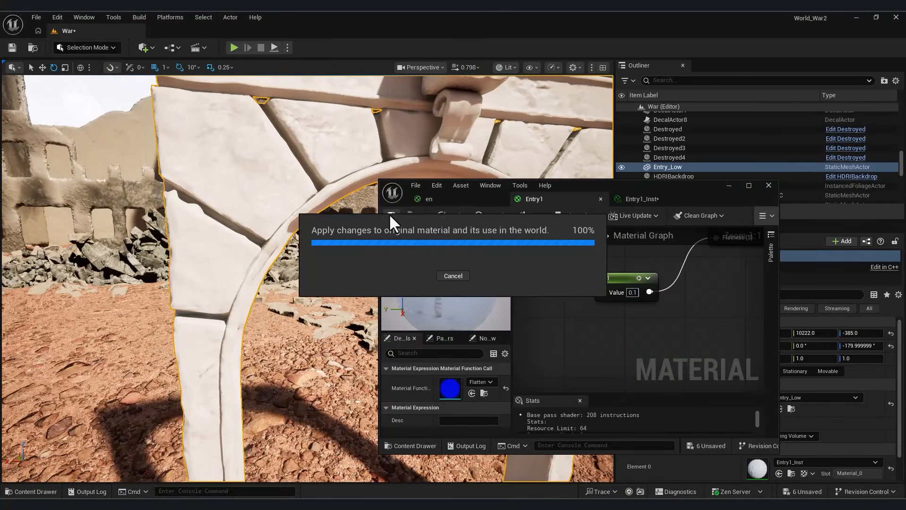
# Set the second normal's flatness constant to 0.99 and save the material to compare the effect on the arch
pyautogui.click(632, 292)
pyautogui.write('0.99')
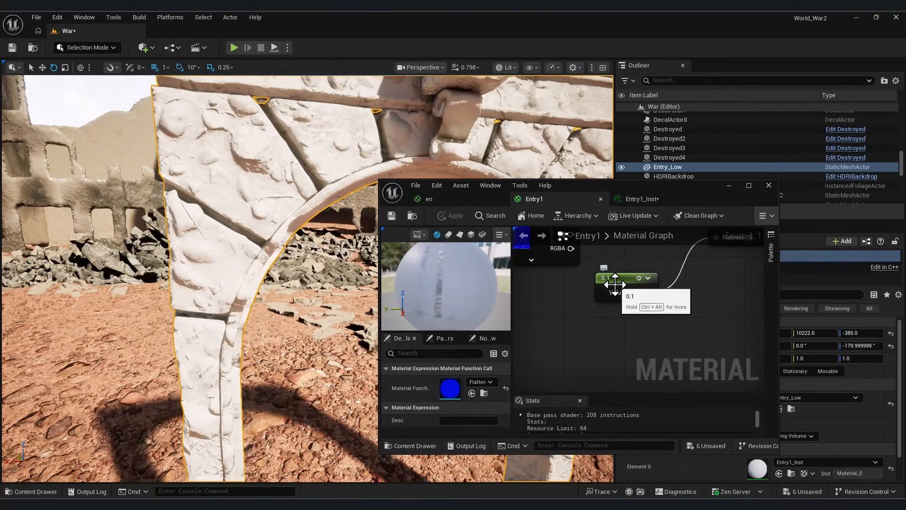
pyautogui.press('Return')
pyautogui.click(391, 216)
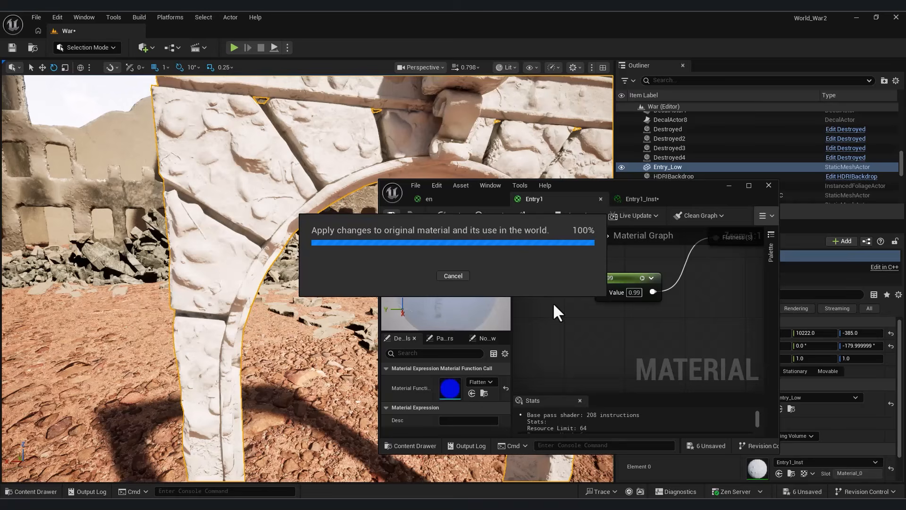
# Set the baked normal's flatness constant to 0.01 and save the material
pyautogui.moveTo(615, 360); pyautogui.dragTo(623, 330, button='right')
pyautogui.click(620, 316)
pyautogui.write('0.01')
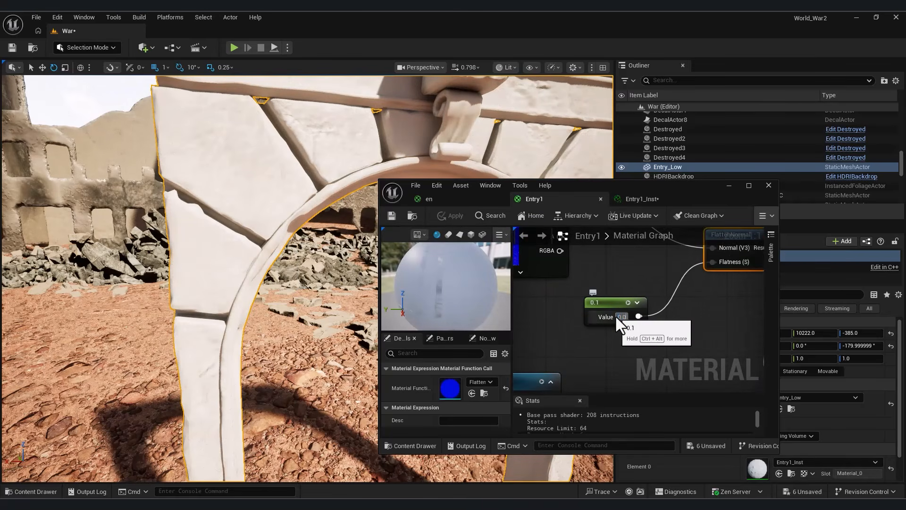
pyautogui.press('Return')
pyautogui.click(391, 216)
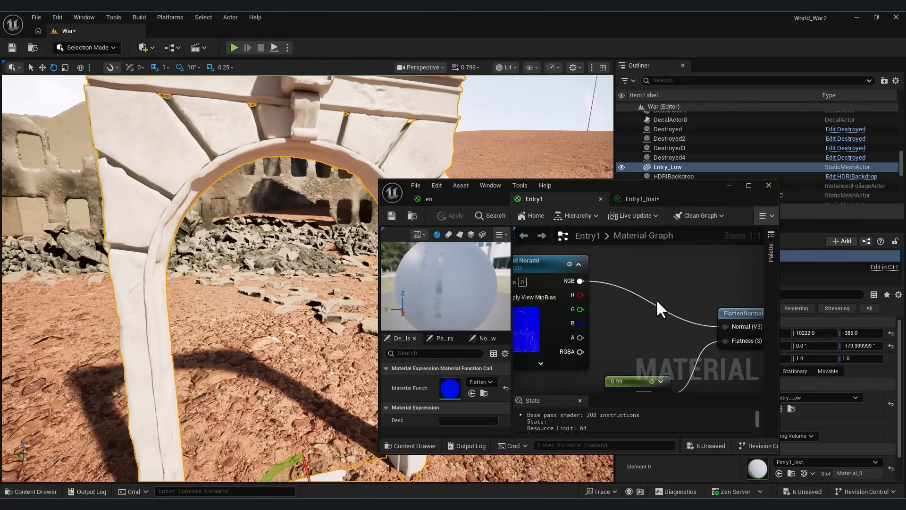
# Set the second normal's flatness constant to 0.65, save the material, and check the arch in the level
pyautogui.moveTo(656, 299); pyautogui.dragTo(623, 202, button='right')
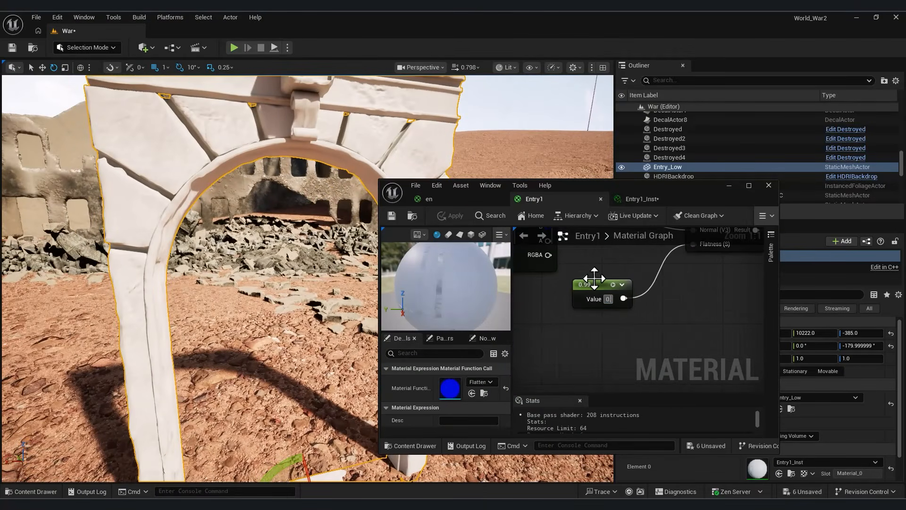
pyautogui.write('65')
pyautogui.click(391, 215)
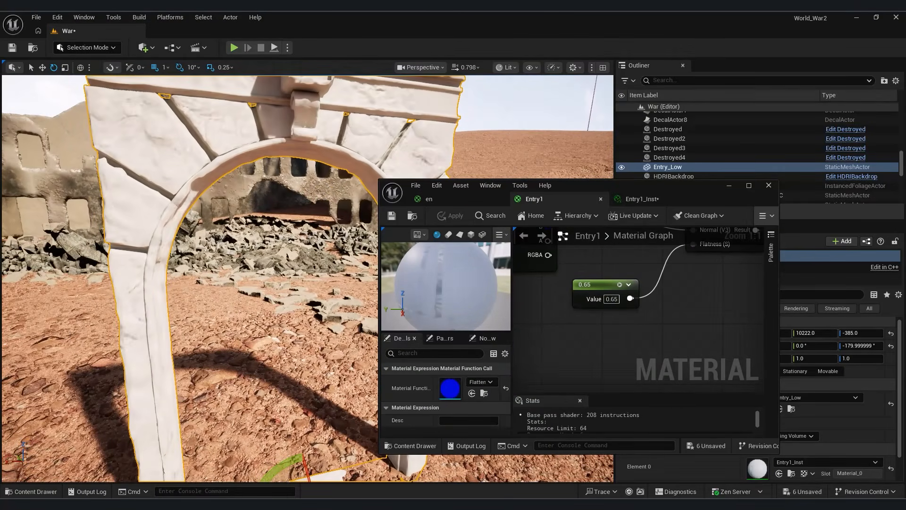
pyautogui.moveTo(387, 176)
pyautogui.mouseDown(button='right')
pyautogui.moveTo(331, 176)
pyautogui.moveTo(387, 176)
pyautogui.mouseUp(button='right')
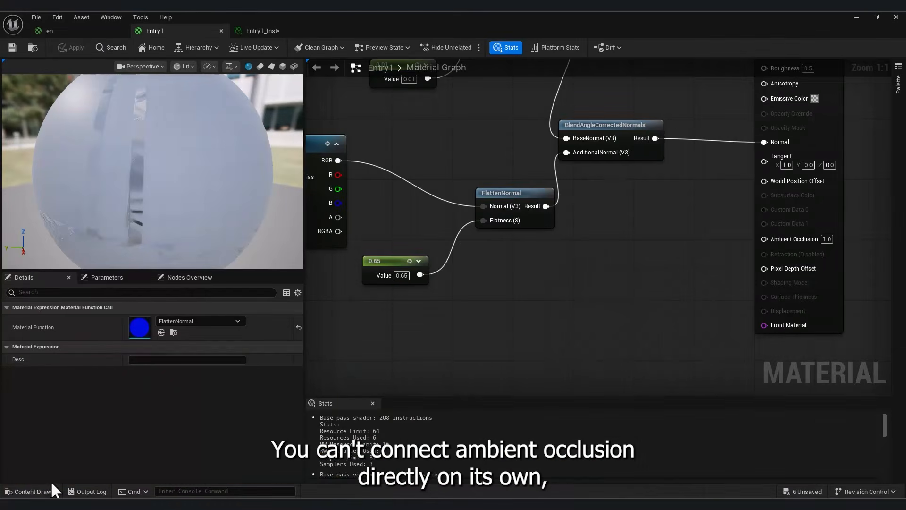
# Add the Entry1__Mixed_AO texture from the Entry1 asset folder to the material graph, below the FlattenNormal node
pyautogui.click(47, 487)
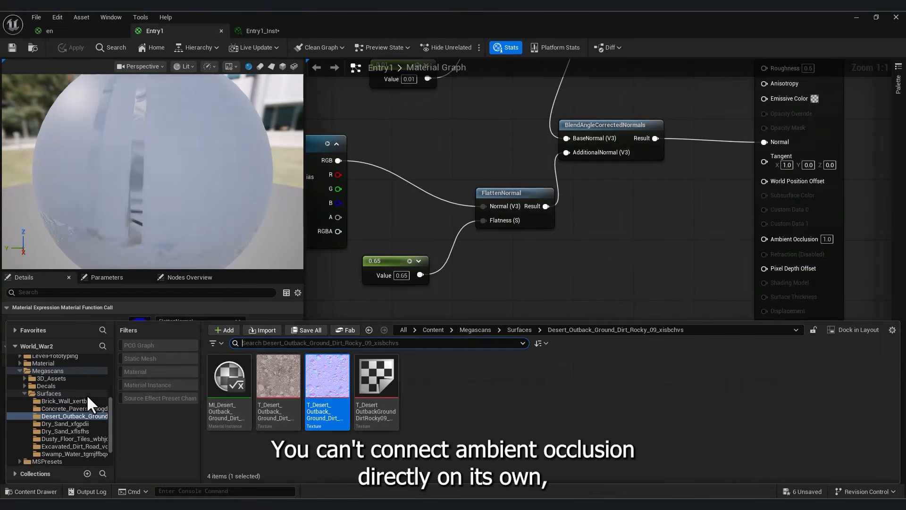
pyautogui.scroll(5, 70, 405)
pyautogui.click(56, 413)
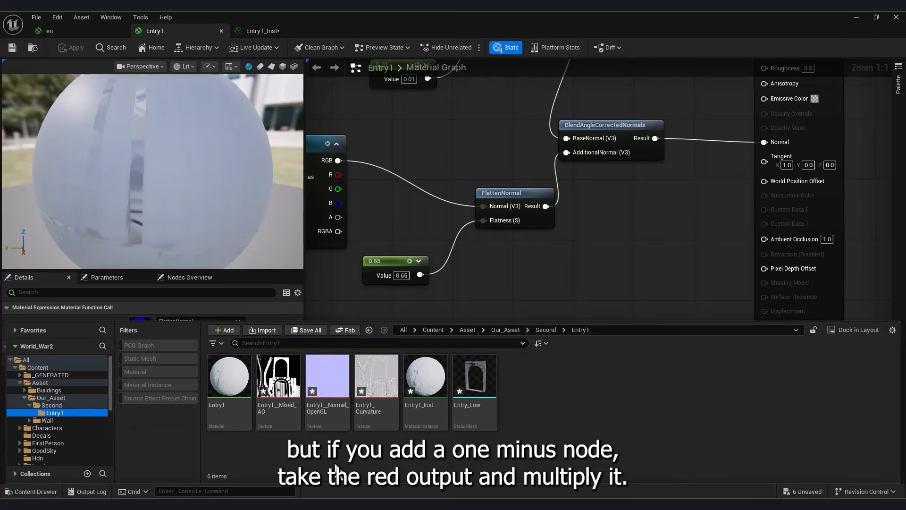
pyautogui.moveTo(278, 377); pyautogui.dragTo(552, 274)
pyautogui.moveTo(599, 291); pyautogui.dragTo(531, 298)
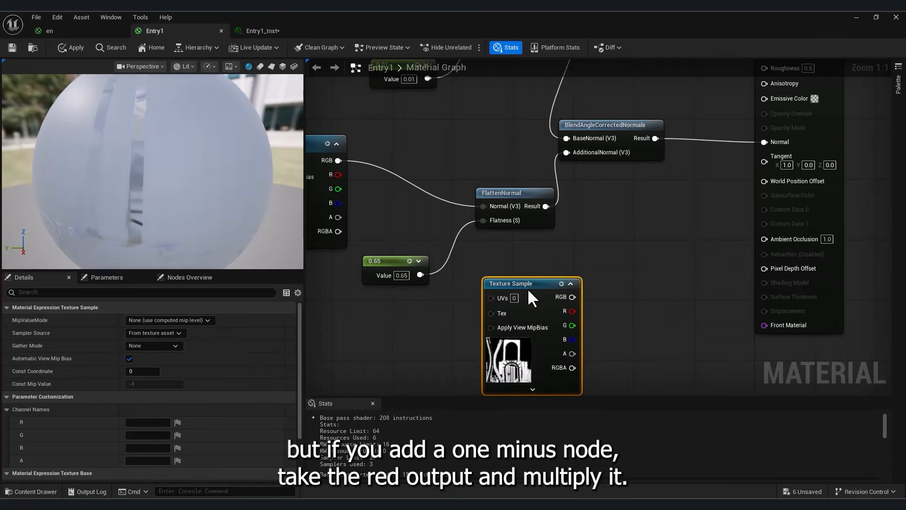
# Connect the AO texture's RGB output to the material's Ambient Occlusion input and save, with the level in view
pyautogui.click(876, 17)
pyautogui.scroll(-3, 614, 293)
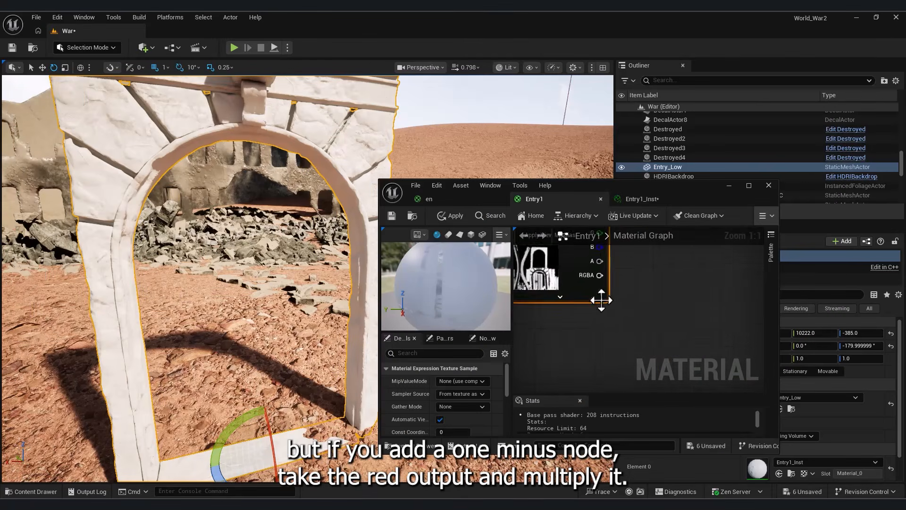
pyautogui.moveTo(656, 315); pyautogui.dragTo(618, 361, button='right')
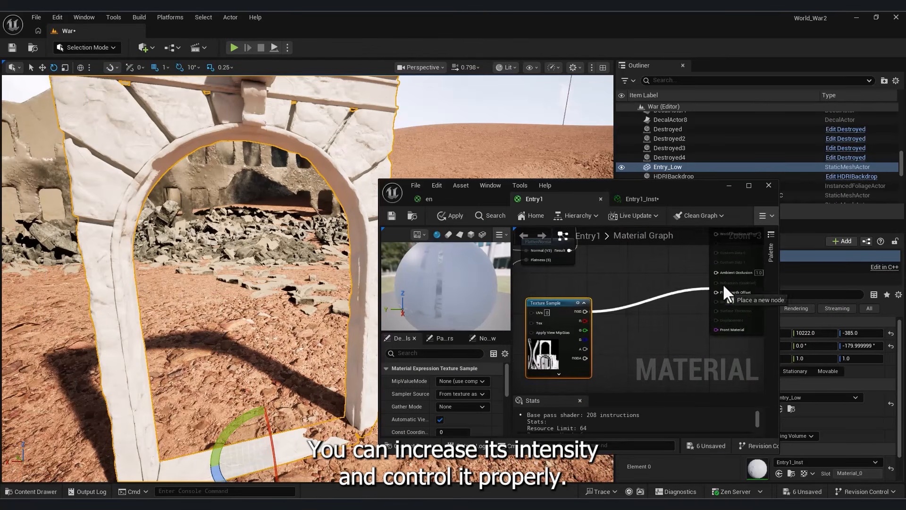
pyautogui.moveTo(723, 284); pyautogui.dragTo(717, 273)
pyautogui.click(397, 215)
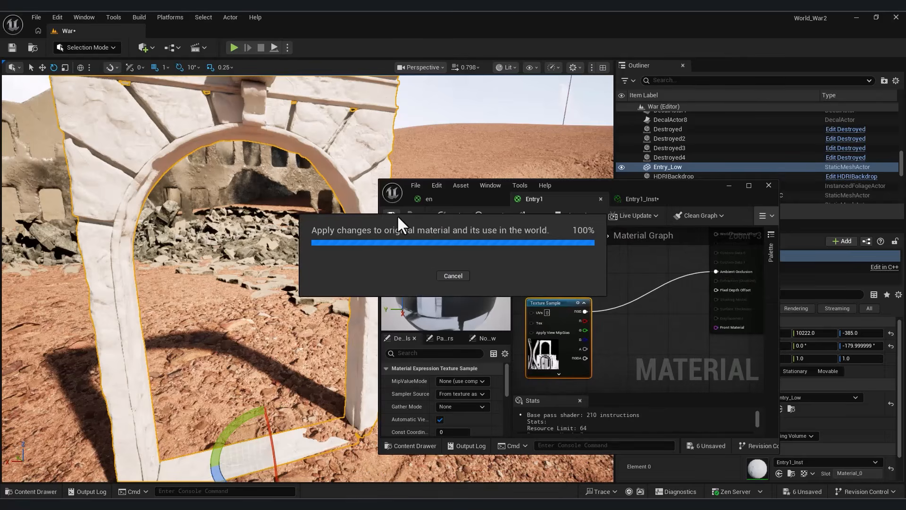
# Add OneMinus and Multiply nodes beside the AO texture and connect the texture's RGB output to the Multiply's A input
pyautogui.moveTo(635, 334); pyautogui.dragTo(653, 287, button='right')
pyautogui.rightClick(640, 304)
pyautogui.write('one')
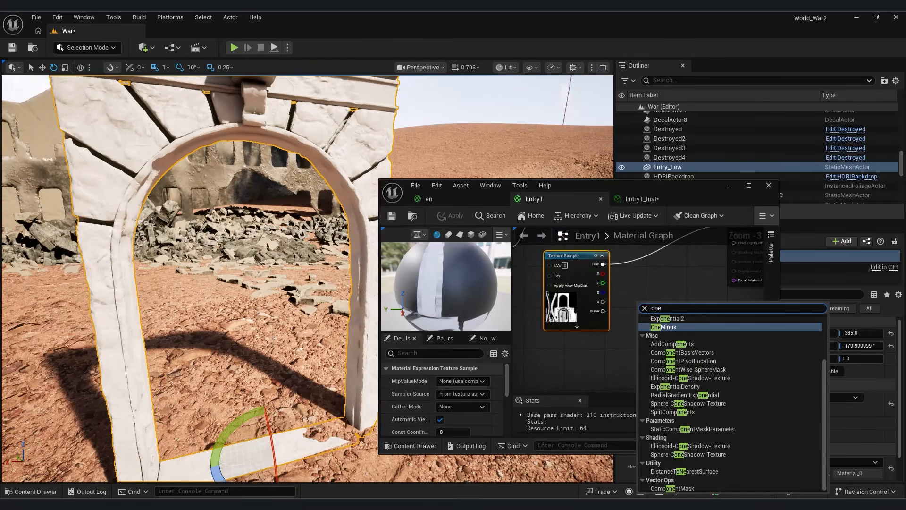
pyautogui.click(669, 326)
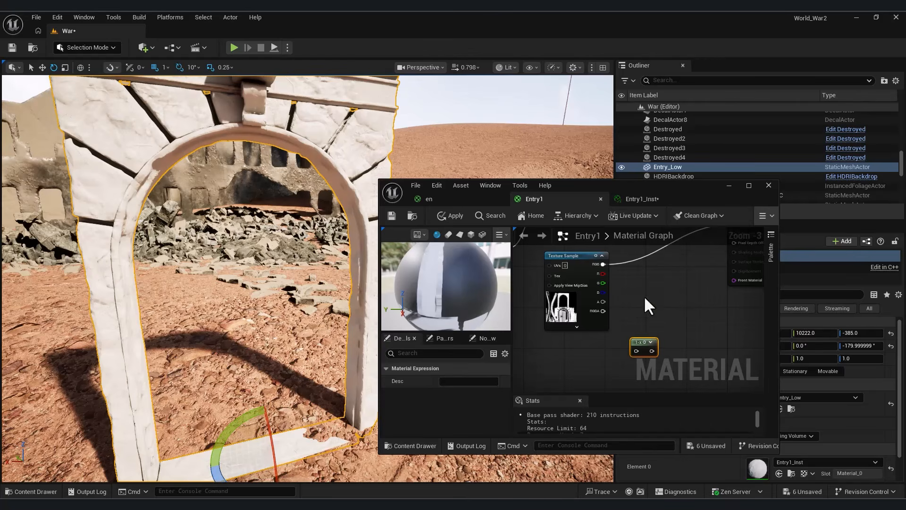
pyautogui.rightClick(644, 296)
pyautogui.write('mu')
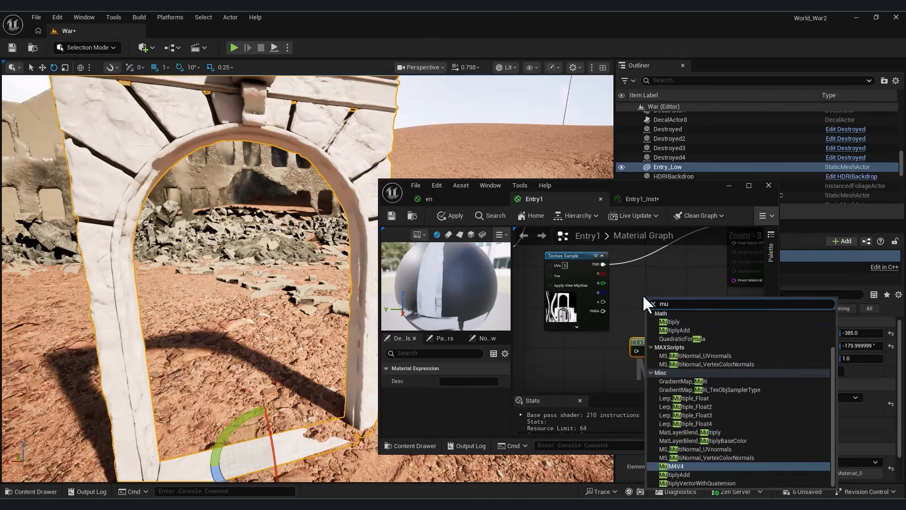
pyautogui.click(669, 322)
pyautogui.moveTo(603, 264); pyautogui.dragTo(647, 307)
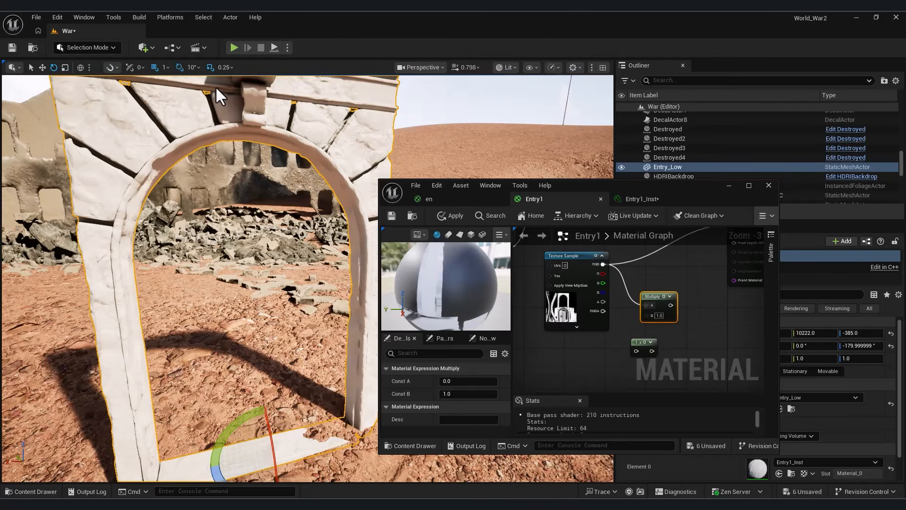
# Route the AO texture's red channel through the OneMinus node into the Multiply node's B input
pyautogui.moveTo(639, 302)
pyautogui.mouseDown()
pyautogui.moveTo(637, 286)
pyautogui.moveTo(648, 307)
pyautogui.mouseUp()
pyautogui.click(617, 295)
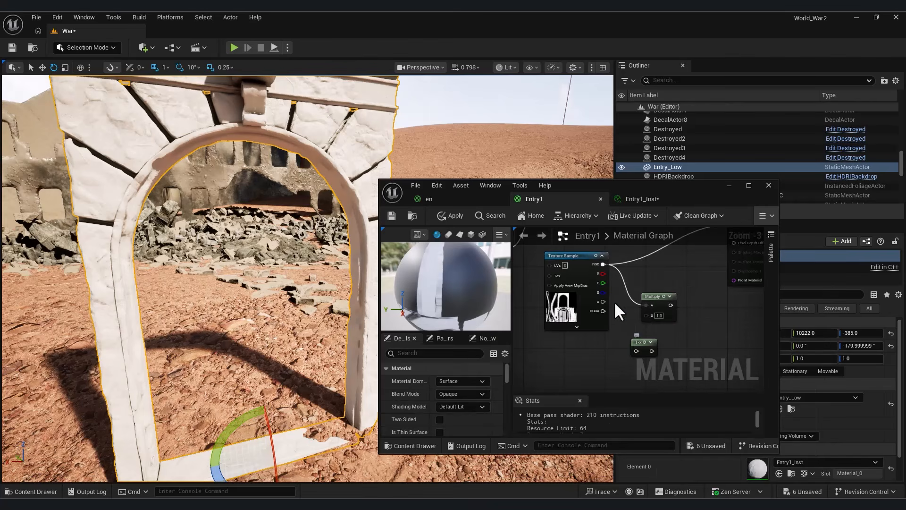
pyautogui.moveTo(642, 339); pyautogui.dragTo(645, 313)
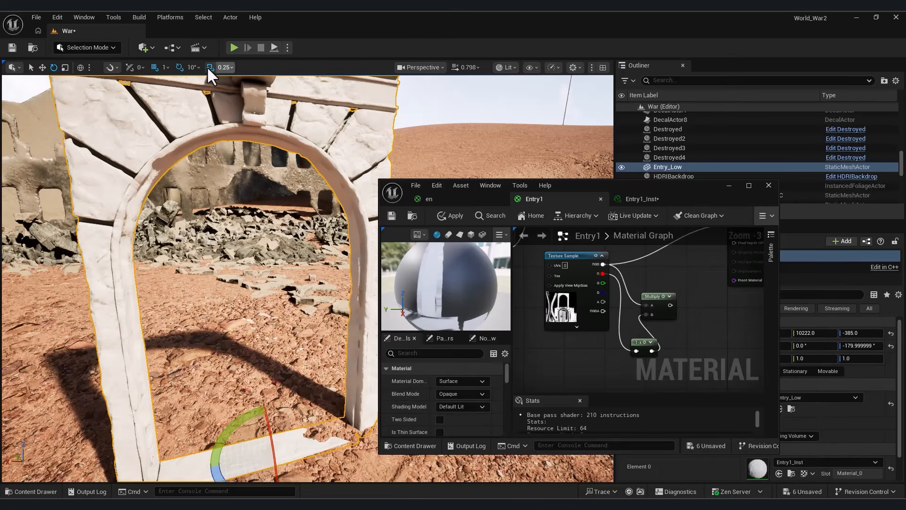
# Connect the AO Multiply output to the material's Ambient Occlusion input and save the material
pyautogui.moveTo(637, 286); pyautogui.dragTo(542, 349, button='right')
pyautogui.moveTo(575, 367); pyautogui.dragTo(640, 286)
pyautogui.click(390, 216)
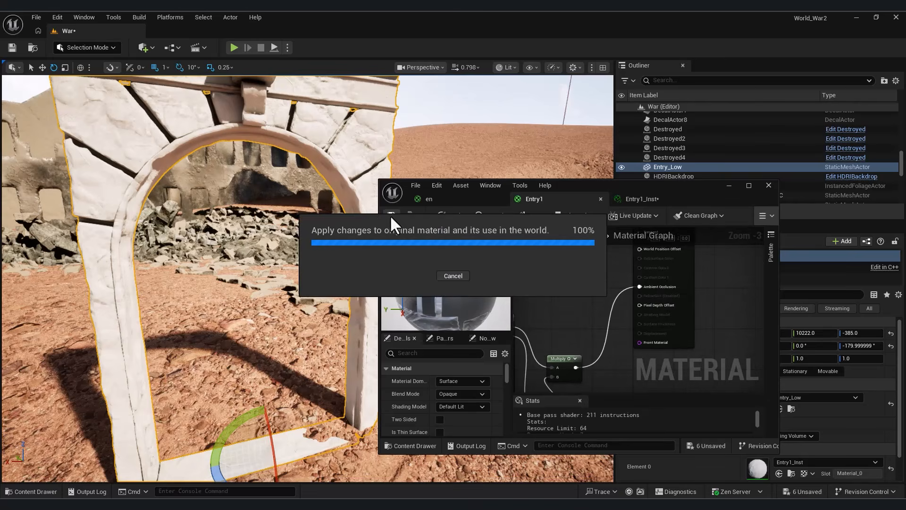
pyautogui.moveTo(330, 254); pyautogui.dragTo(232, 100, button='right')
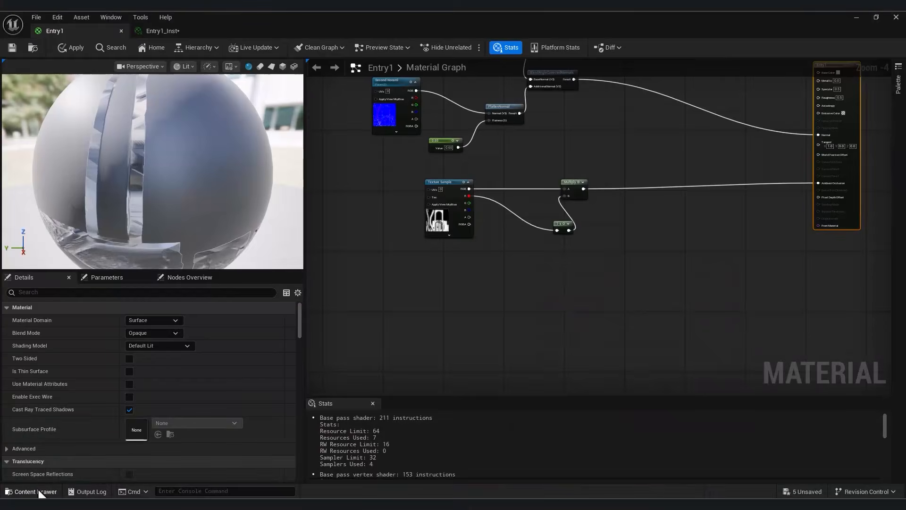
# Add a texture sample parameter named Curve using the Entry1_Curvature texture from the Entry1 folder, below the AO nodes
pyautogui.click(40, 492)
pyautogui.scroll(2, 60, 392)
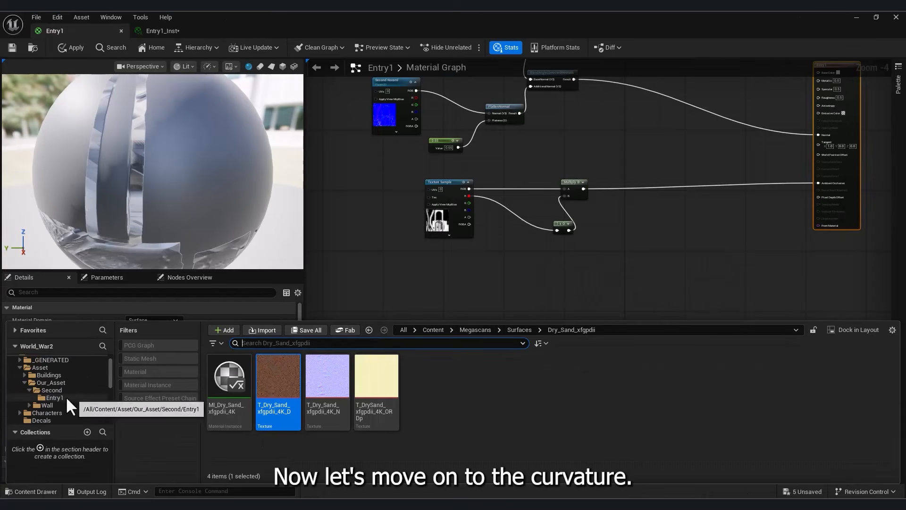
pyautogui.click(61, 398)
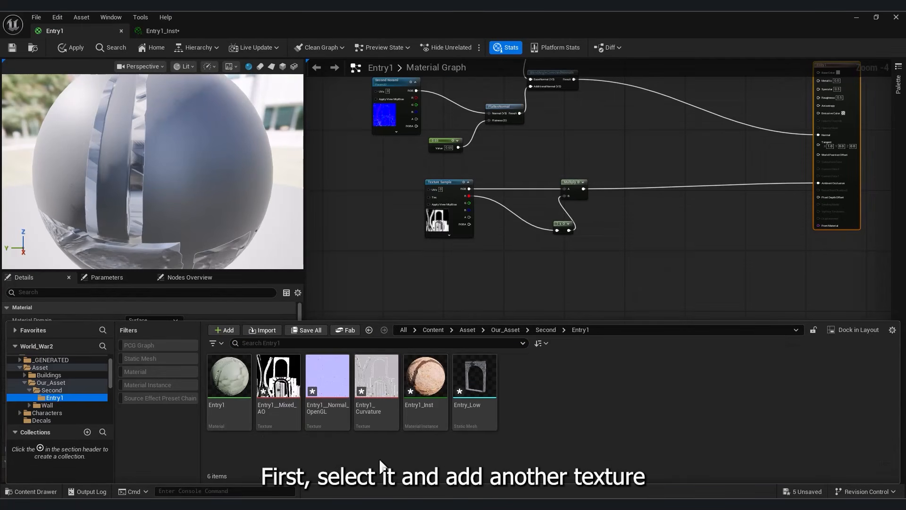
pyautogui.click(493, 274)
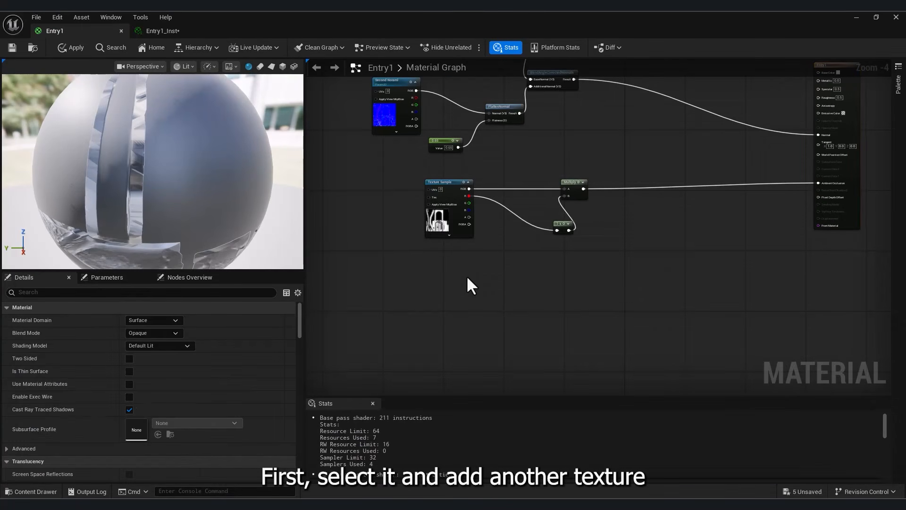
pyautogui.moveTo(484, 283); pyautogui.dragTo(486, 296, button='right')
pyautogui.rightClick(484, 296)
pyautogui.write('te')
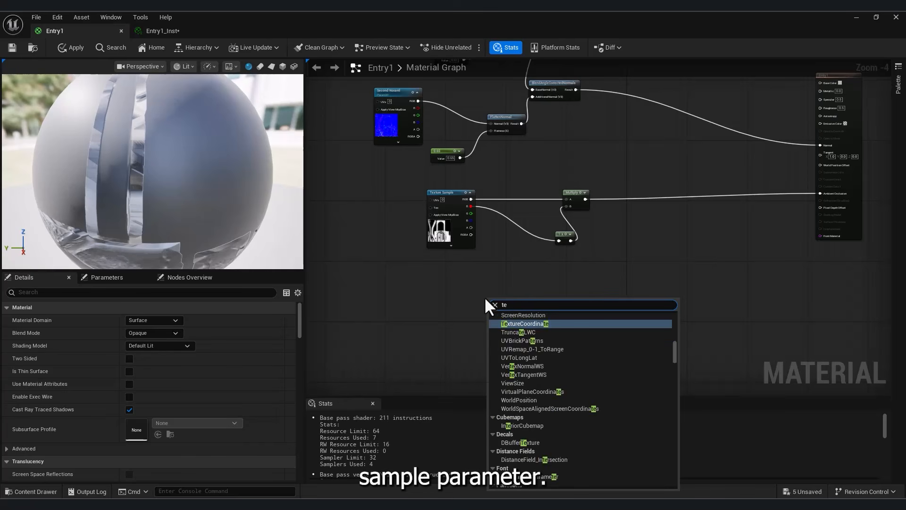
pyautogui.write('xture')
pyautogui.click(531, 328)
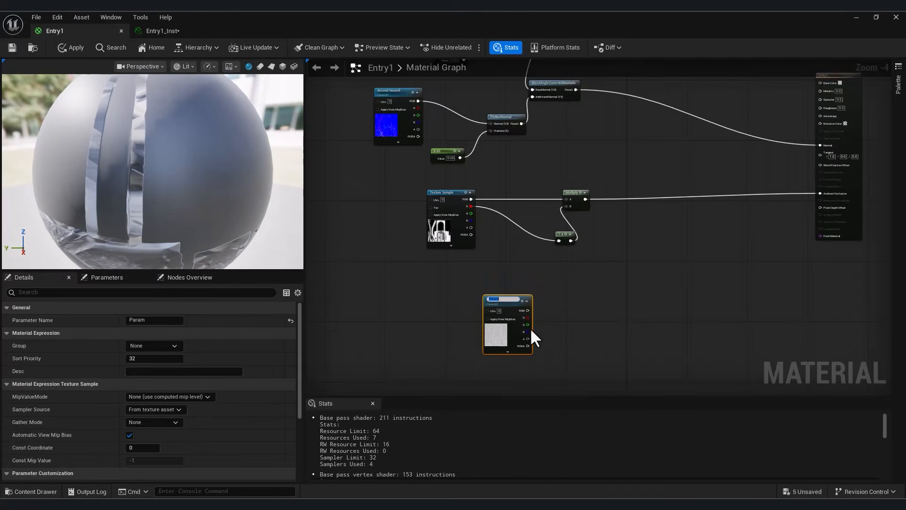
pyautogui.scroll(3, 531, 330)
pyautogui.write('Curve_')
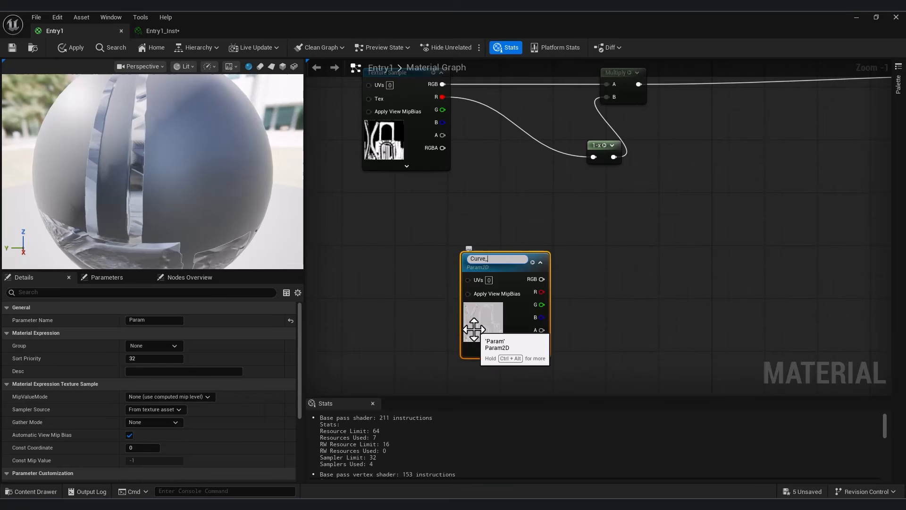
pyautogui.moveTo(474, 328); pyautogui.dragTo(395, 315)
# Feed the Curve texture's red channel into a new Power node, and its result into a new Multiply's A input
pyautogui.moveTo(464, 276); pyautogui.dragTo(556, 288)
pyautogui.write('pow')
pyautogui.click(597, 320)
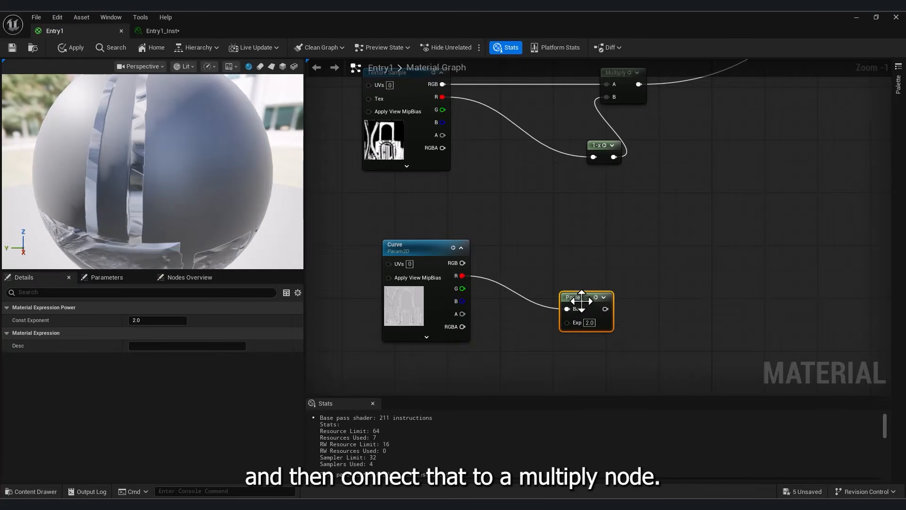
pyautogui.moveTo(562, 336); pyautogui.dragTo(507, 303, button='right')
pyautogui.moveTo(552, 234); pyautogui.dragTo(567, 295)
pyautogui.write('mul')
pyautogui.click(604, 362)
pyautogui.moveTo(538, 343); pyautogui.dragTo(561, 309, button='right')
# Create a scalar parameter named Edge_Intensity with default value 0.5 and connect it to the curvature Multiply's B input
pyautogui.moveTo(500, 313); pyautogui.dragTo(527, 299, button='right')
pyautogui.rightClick(528, 300)
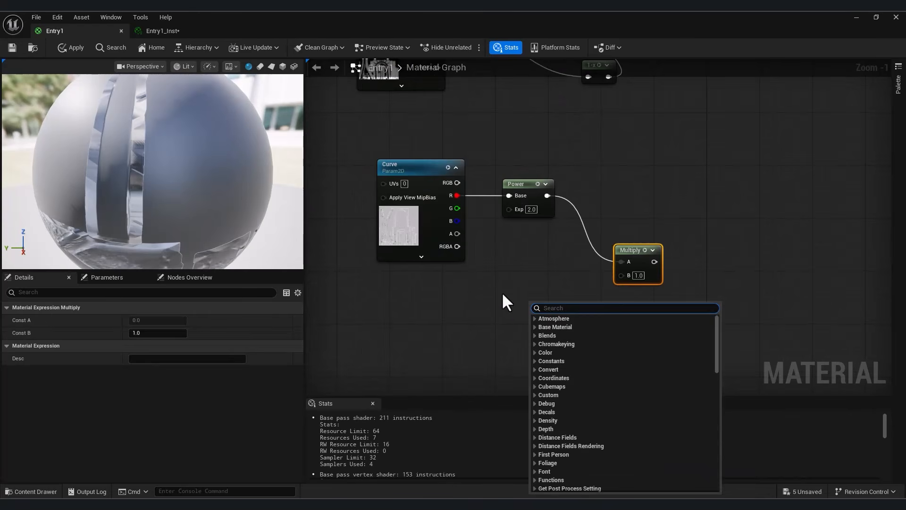
pyautogui.click(503, 294)
pyautogui.click(517, 307)
pyautogui.rightClick(537, 312)
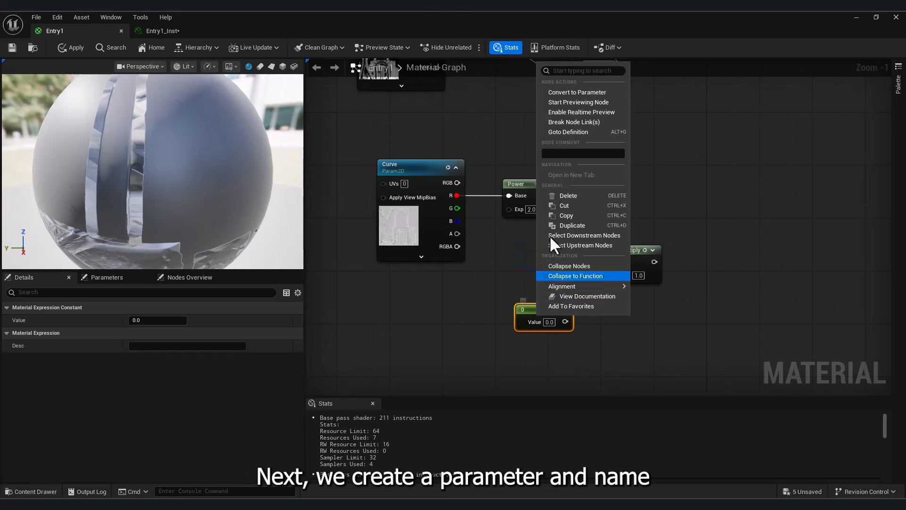
pyautogui.click(578, 92)
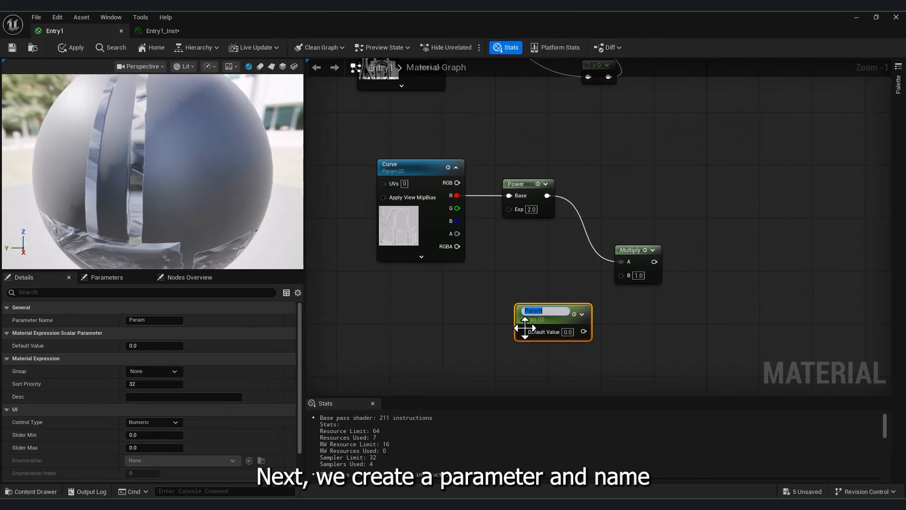
pyautogui.write('Edger')
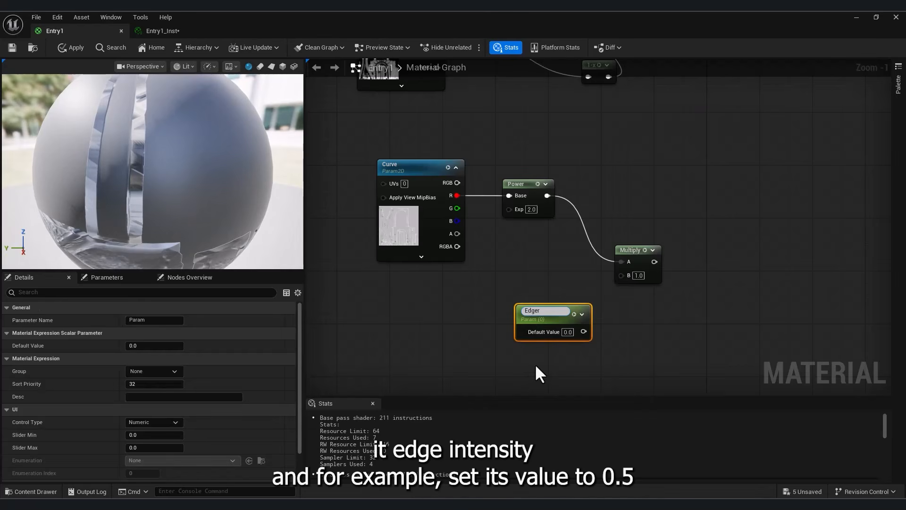
pyautogui.press('BackSpace')
pyautogui.write('_Intensity')
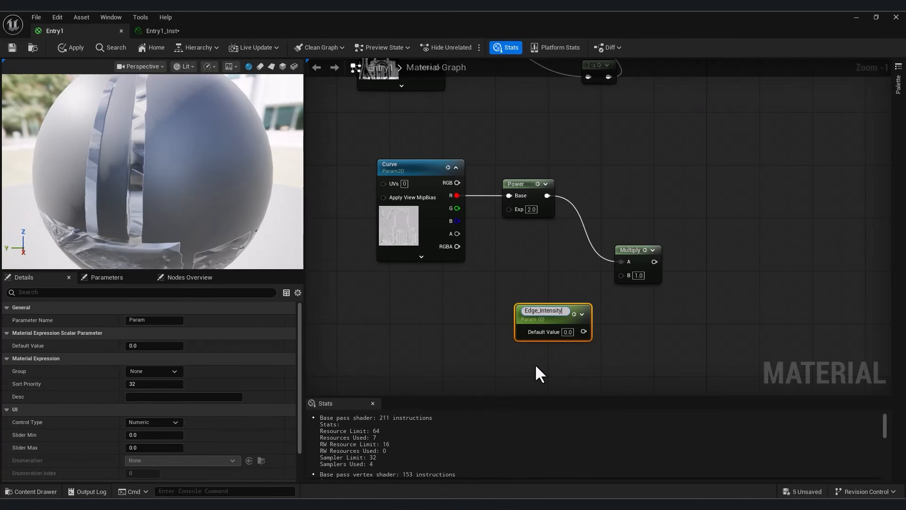
pyautogui.press('Return')
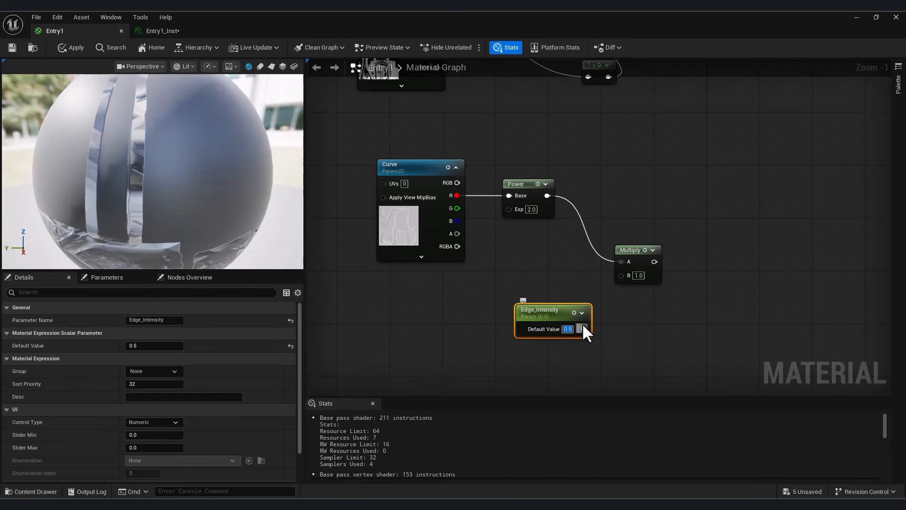
pyautogui.moveTo(583, 329); pyautogui.dragTo(621, 276)
# Combine the curvature Multiply result with the AO's OneMinus output in a new Multiply node to form the edge mask
pyautogui.scroll(-2, 588, 278)
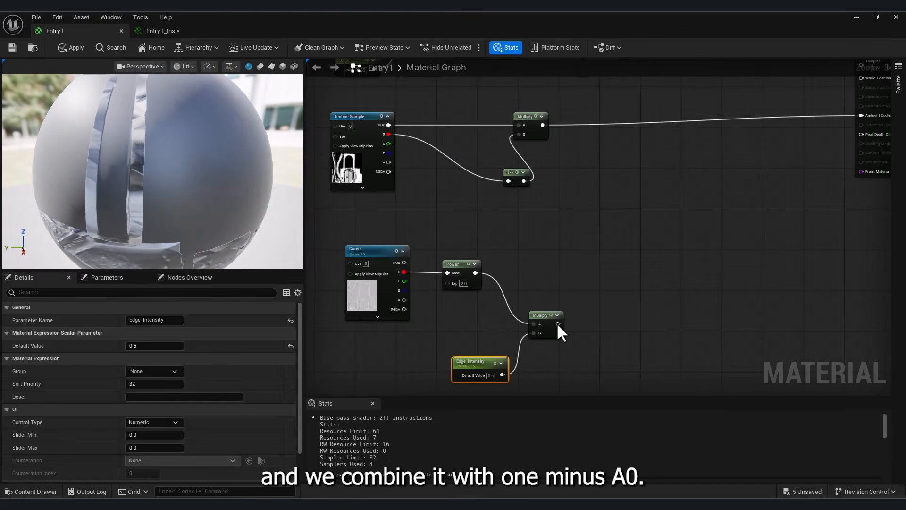
pyautogui.moveTo(558, 324); pyautogui.dragTo(596, 268)
pyautogui.write('mul')
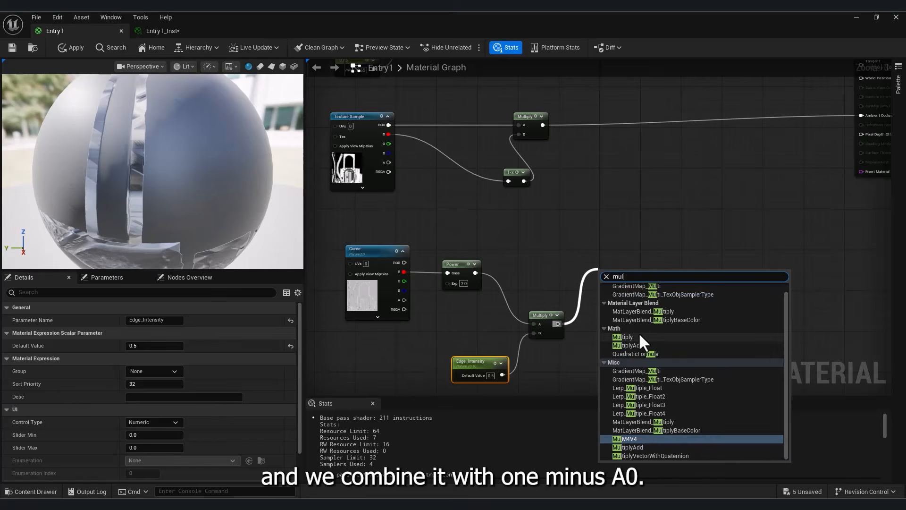
pyautogui.click(623, 337)
pyautogui.moveTo(525, 181); pyautogui.dragTo(600, 286)
pyautogui.moveTo(667, 243); pyautogui.dragTo(586, 313, button='right')
pyautogui.click(324, 203)
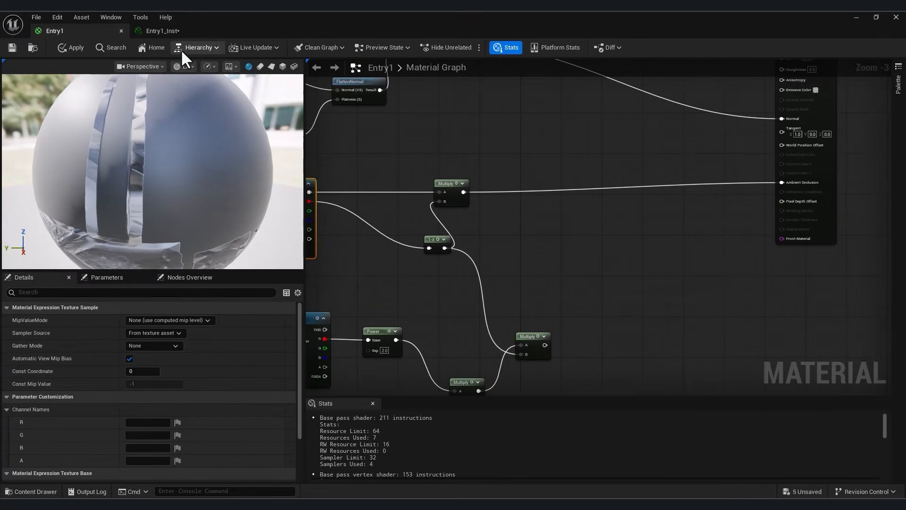
# Add a texture sample parameter named base_Color in the free space between the normal nodes and the material output
pyautogui.click(547, 80)
pyautogui.moveTo(547, 79); pyautogui.dragTo(577, 290, button='right')
pyautogui.rightClick(625, 219)
pyautogui.write('tex')
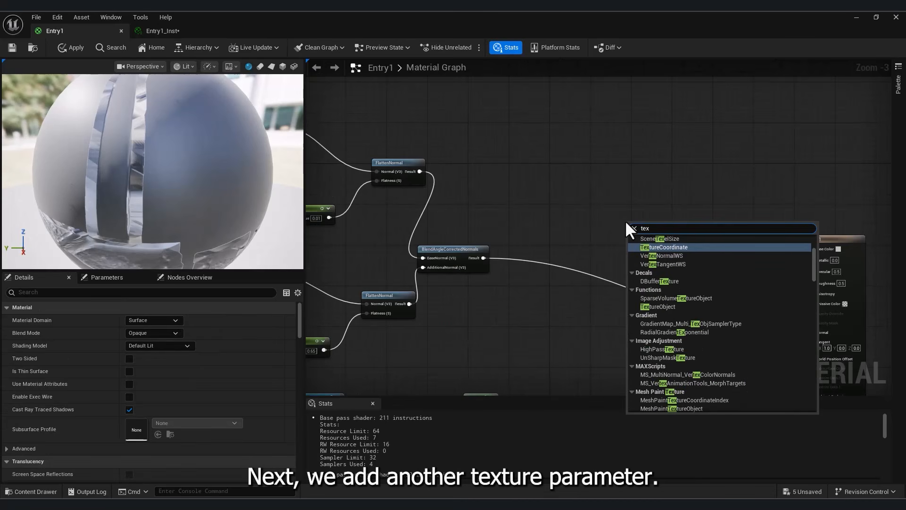
pyautogui.write('ture')
pyautogui.click(684, 255)
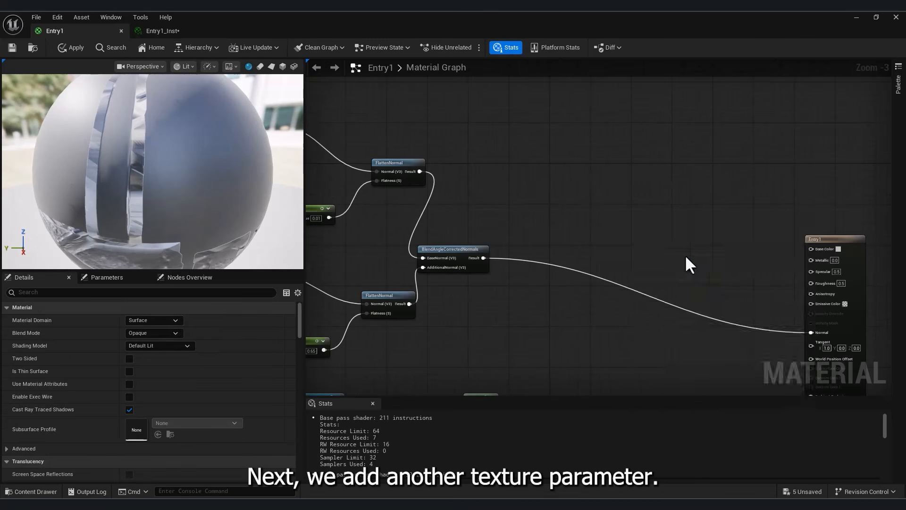
pyautogui.moveTo(659, 256); pyautogui.dragTo(609, 203)
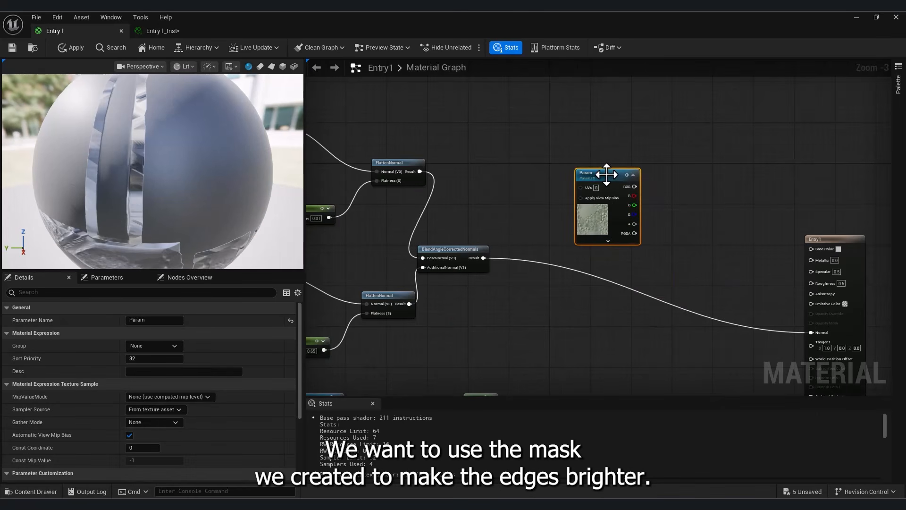
pyautogui.doubleClick(606, 174)
pyautogui.write('base')
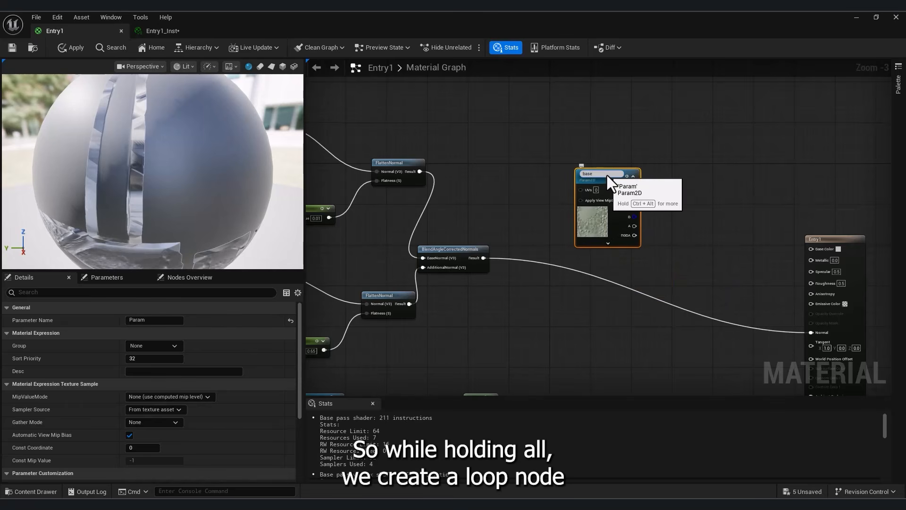
pyautogui.write('_Color')
pyautogui.press('Return')
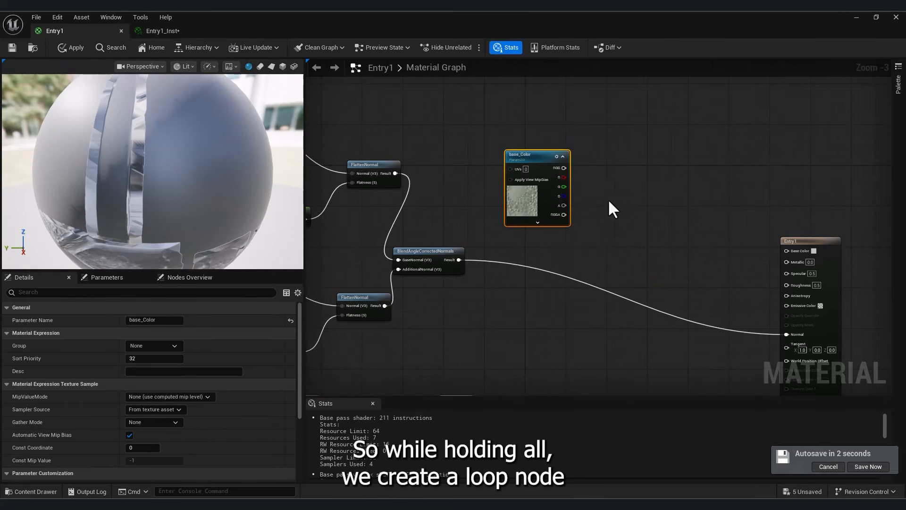
# Multiply the base_Color RGB output by 1.5 with a new Multiply node and space the two nodes apart
pyautogui.moveTo(564, 168); pyautogui.dragTo(610, 222)
pyautogui.write('mul')
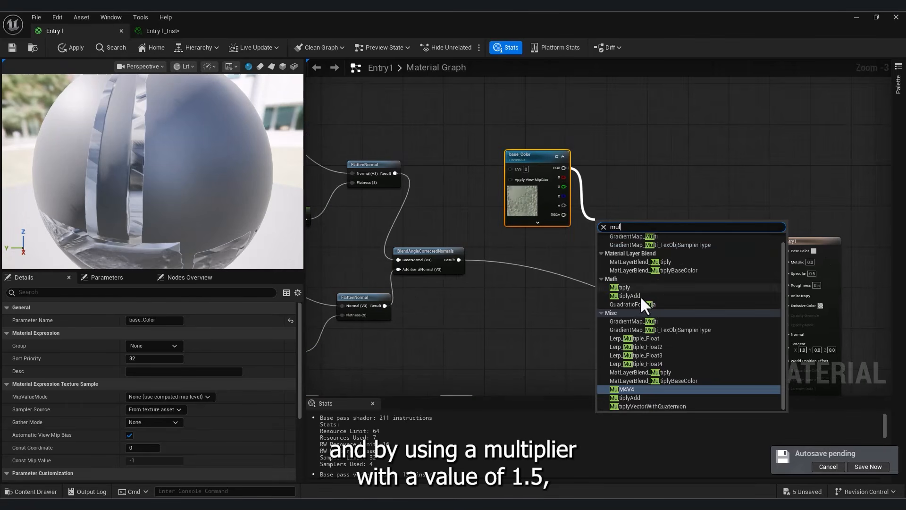
pyautogui.click(622, 287)
pyautogui.click(608, 240)
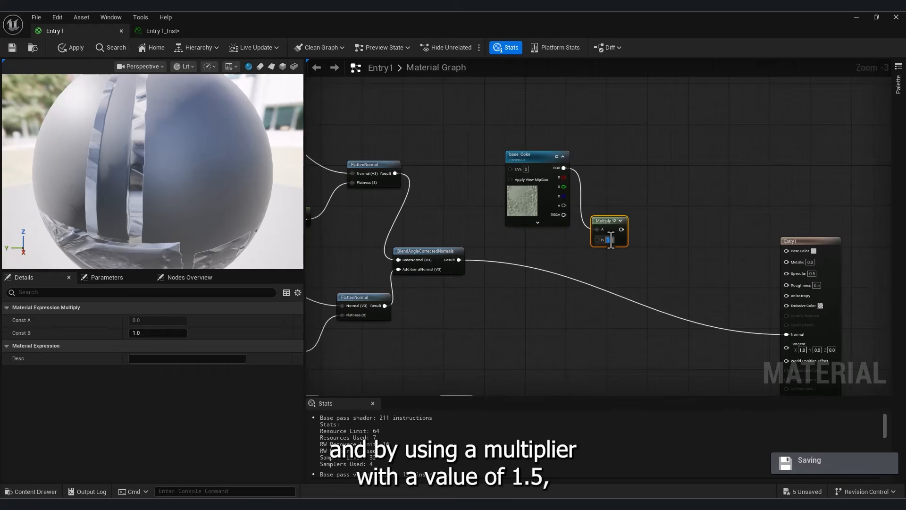
pyautogui.write('1.5')
pyautogui.press('Return')
pyautogui.moveTo(602, 234); pyautogui.dragTo(613, 259)
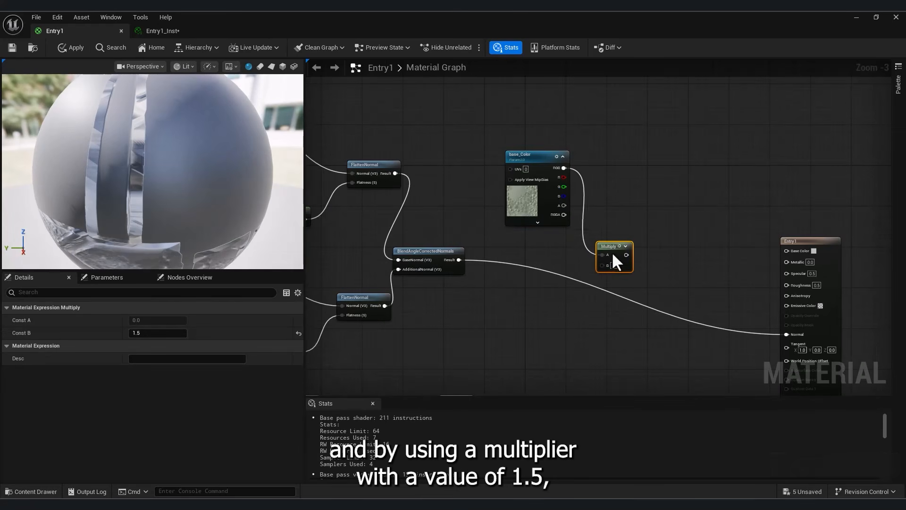
pyautogui.moveTo(517, 197); pyautogui.dragTo(470, 186)
pyautogui.moveTo(620, 252); pyautogui.dragTo(589, 246)
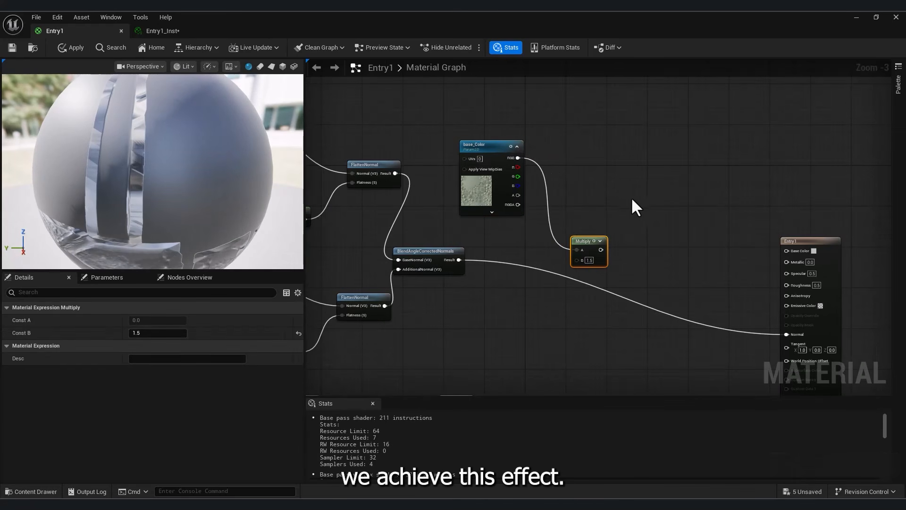
# Add a Lerp node with base_Color's RGB output as A and the 1.5 Multiply result as B
pyautogui.click(624, 193)
pyautogui.moveTo(520, 158); pyautogui.dragTo(628, 205)
pyautogui.moveTo(601, 249); pyautogui.dragTo(629, 215)
# Connect the edge mask's final Multiply output to the Lerp node's Alpha input
pyautogui.scroll(-2, 630, 215)
pyautogui.moveTo(609, 230); pyautogui.dragTo(599, 104, button='right')
pyautogui.scroll(3, 555, 296)
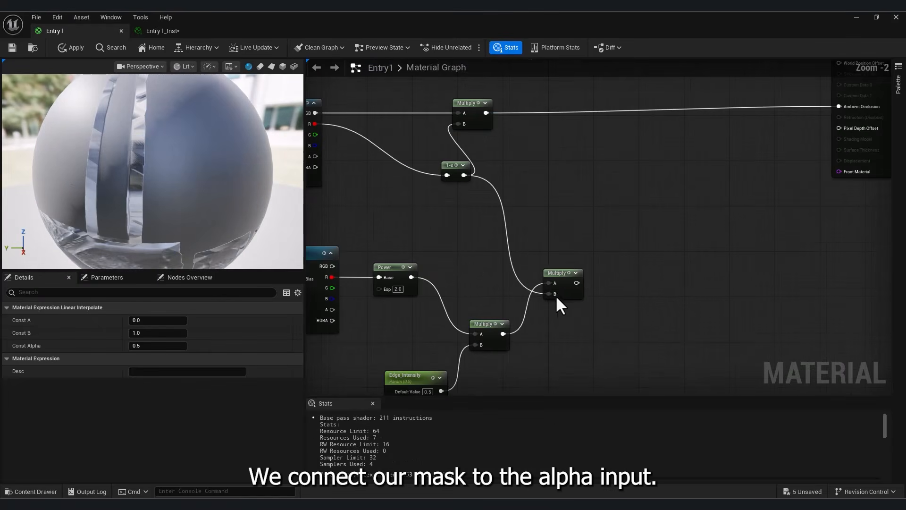
pyautogui.moveTo(569, 294); pyautogui.dragTo(587, 264)
pyautogui.scroll(-3, 562, 321)
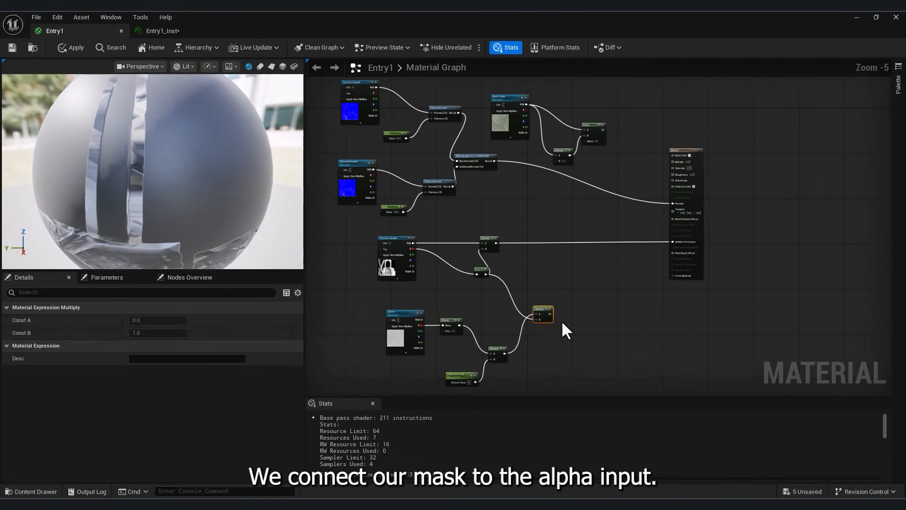
pyautogui.moveTo(550, 313); pyautogui.dragTo(585, 141)
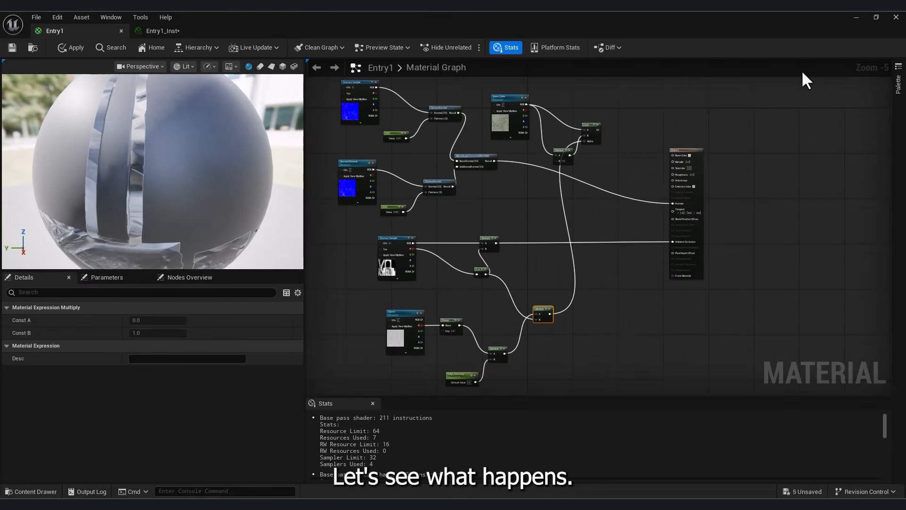
# Connect the Lerp output to the material's Base Color, save Entry1, and open the Entry1_Inst material instance
pyautogui.moveTo(626, 128); pyautogui.dragTo(607, 185, button='right')
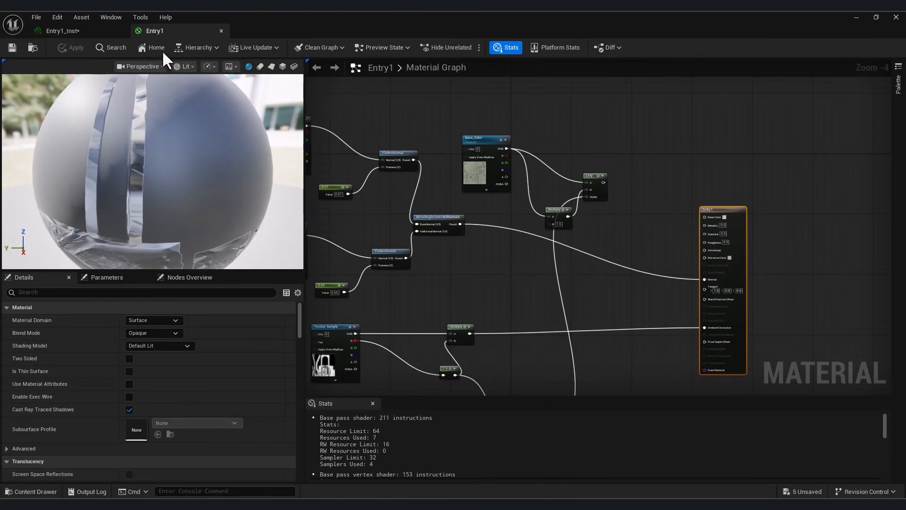
pyautogui.moveTo(603, 183); pyautogui.dragTo(705, 217)
pyautogui.click(12, 47)
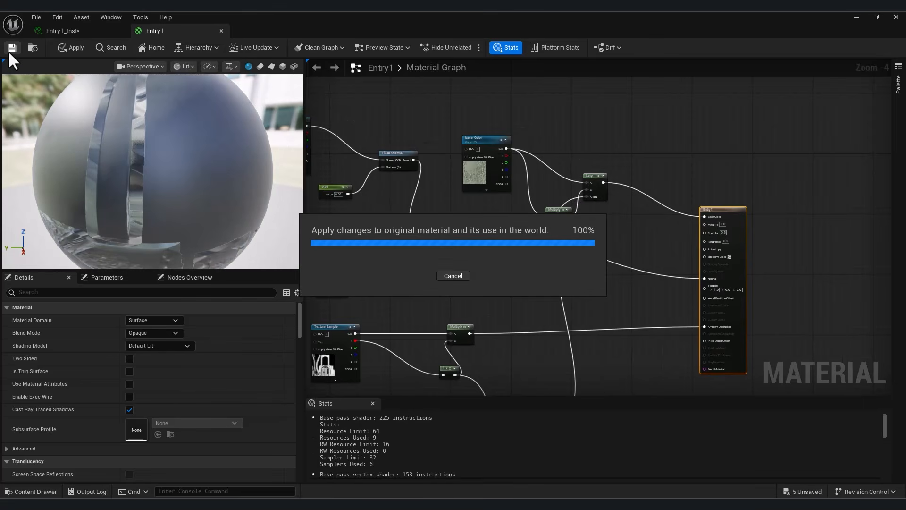
pyautogui.click(63, 30)
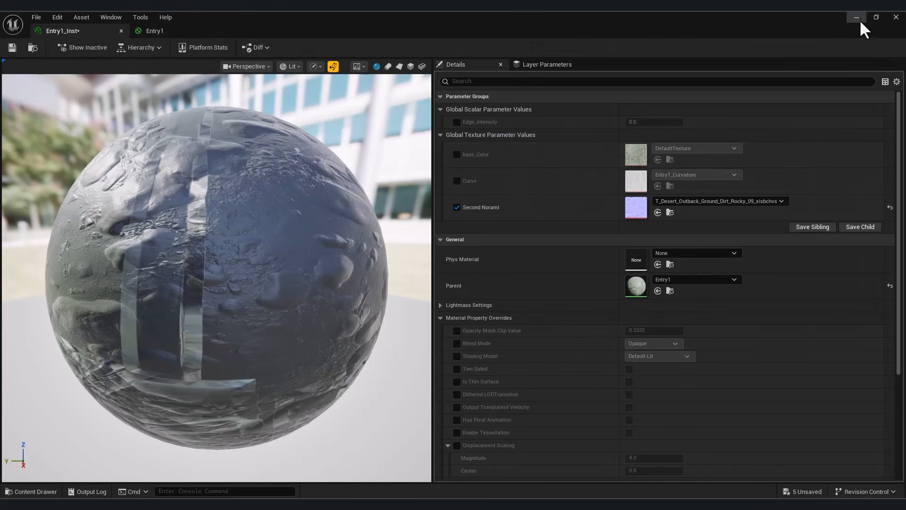
# Enable the Edge_Intensity and base_Color overrides in Entry1_Inst and assign the T_Dry_Sand_xfgpdii texture to base_Color
pyautogui.click(456, 122)
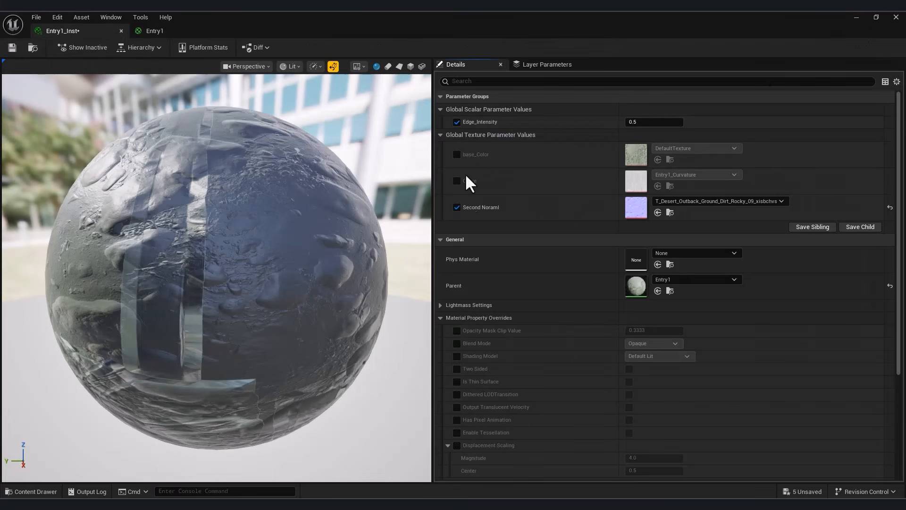
pyautogui.click(876, 17)
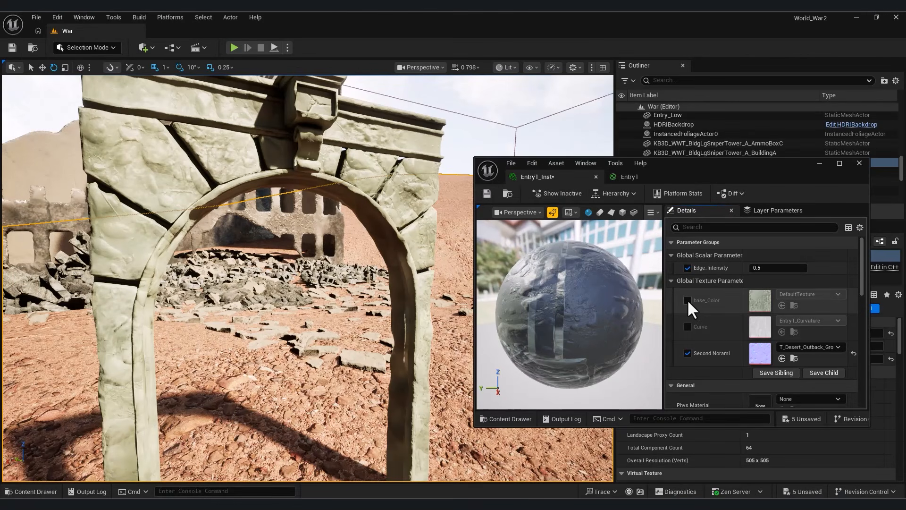
pyautogui.click(687, 299)
pyautogui.click(30, 491)
pyautogui.scroll(-5, 68, 398)
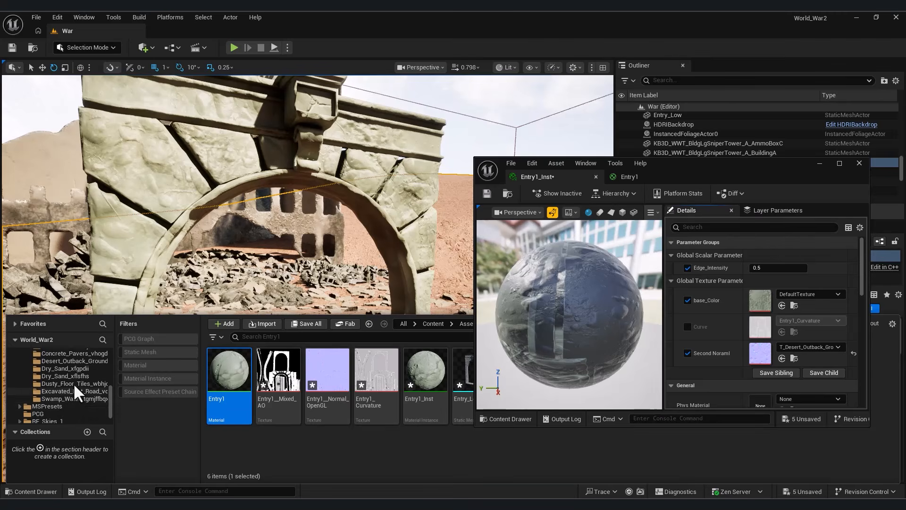
pyautogui.click(66, 368)
pyautogui.moveTo(284, 382); pyautogui.dragTo(760, 300)
# Try an exponent of 6 on the curvature Power node in the Entry1 material
pyautogui.moveTo(163, 280)
pyautogui.mouseDown(button='right')
pyautogui.moveTo(142, 269)
pyautogui.moveTo(160, 276)
pyautogui.mouseUp(button='right')
pyautogui.click(629, 177)
pyautogui.scroll(4, 729, 325)
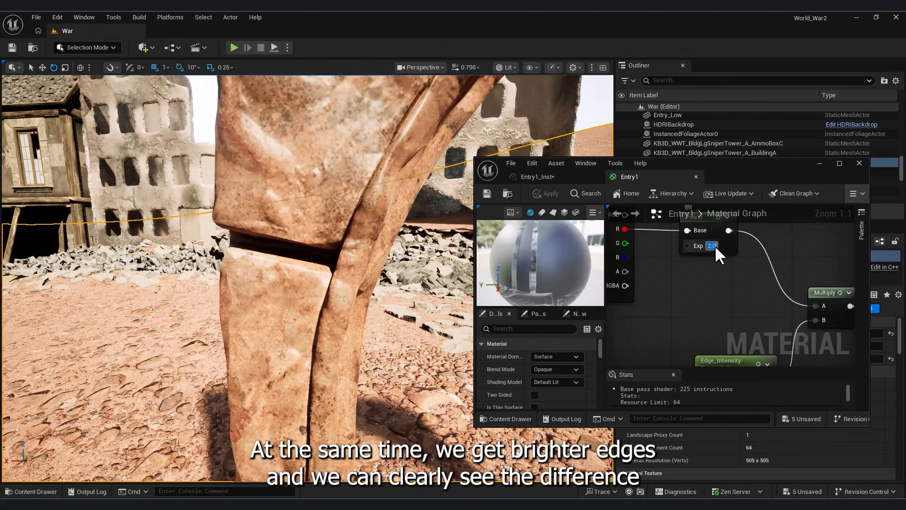
pyautogui.write('6')
pyautogui.press('Return')
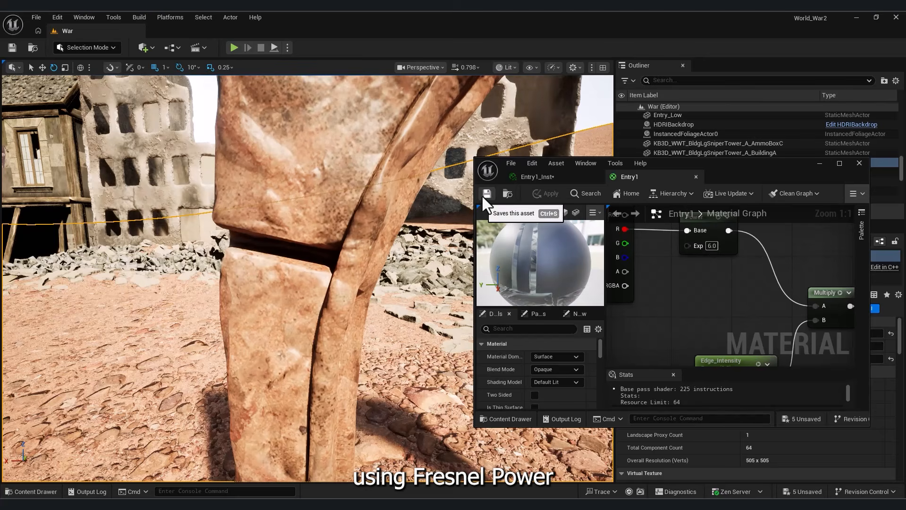
# Set the curvature Power node's exponent to 0.1 and save the Entry1 material
pyautogui.click(712, 245)
pyautogui.write('0')
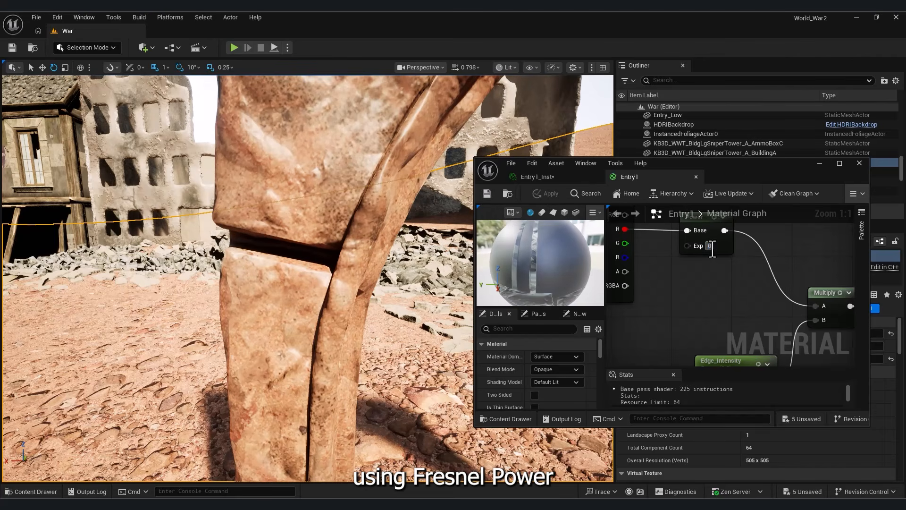
pyautogui.write('.1')
pyautogui.press('Return')
pyautogui.click(487, 191)
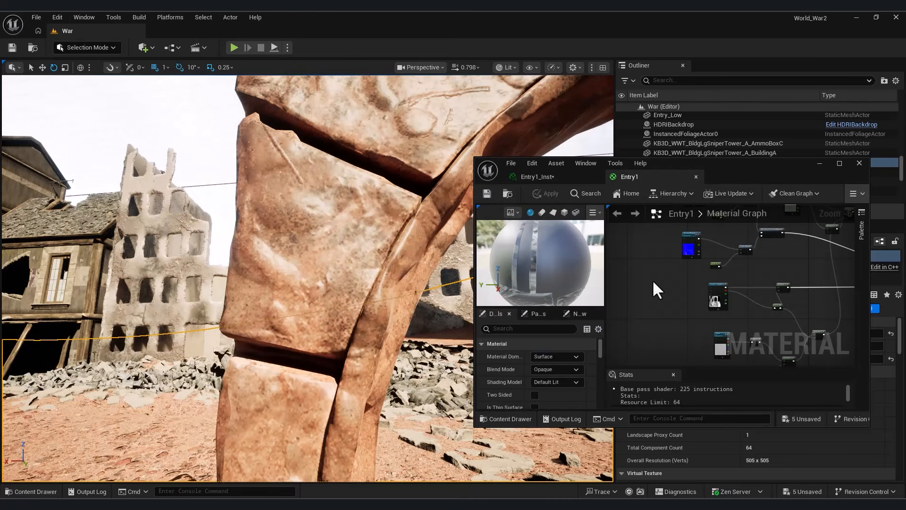
# Set Edge_Intensity in the Entry1_Inst material instance to about 2.9
pyautogui.scroll(6, 740, 322)
pyautogui.moveTo(738, 359); pyautogui.dragTo(682, 217, button='right')
pyautogui.click(542, 177)
pyautogui.moveTo(779, 268); pyautogui.dragTo(760, 268)
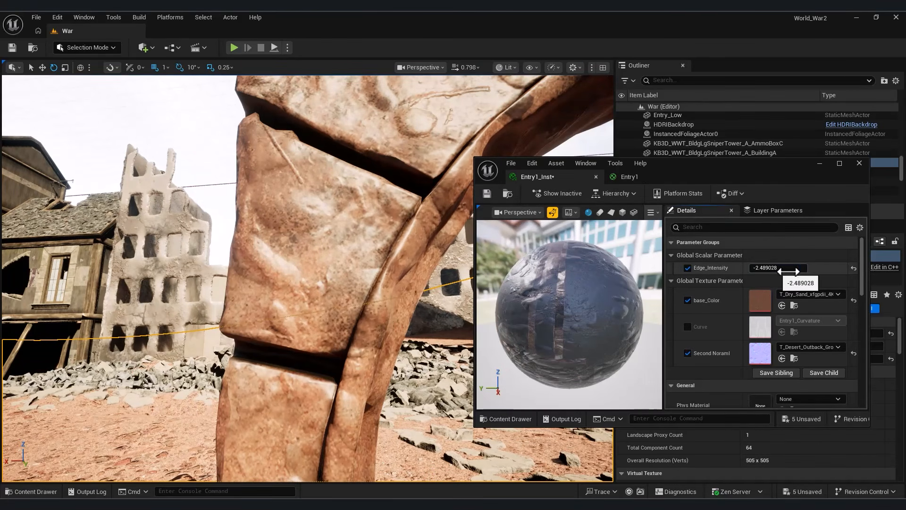
pyautogui.moveTo(781, 267)
pyautogui.mouseDown()
pyautogui.moveTo(768, 267)
pyautogui.moveTo(787, 267)
pyautogui.mouseUp()
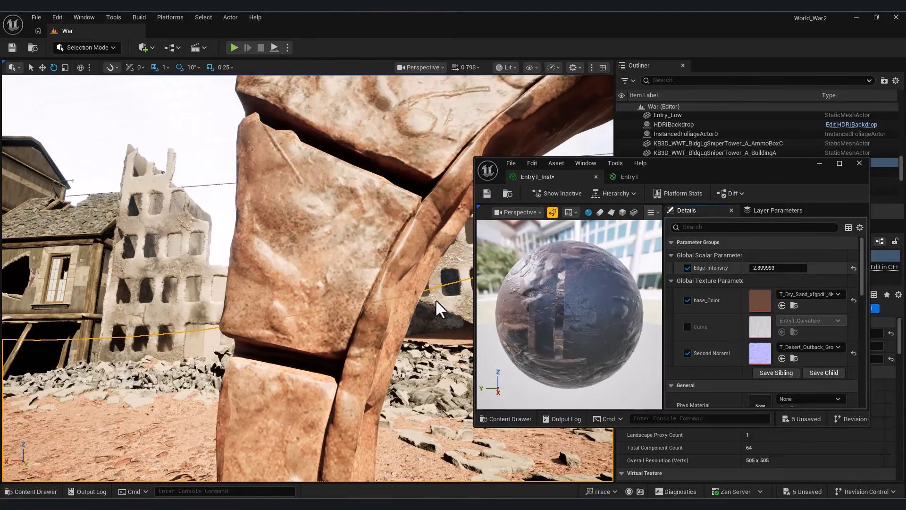
pyautogui.moveTo(439, 305)
pyautogui.mouseDown(button='right')
pyautogui.moveTo(353, 289)
pyautogui.moveTo(220, 75)
pyautogui.mouseUp(button='right')
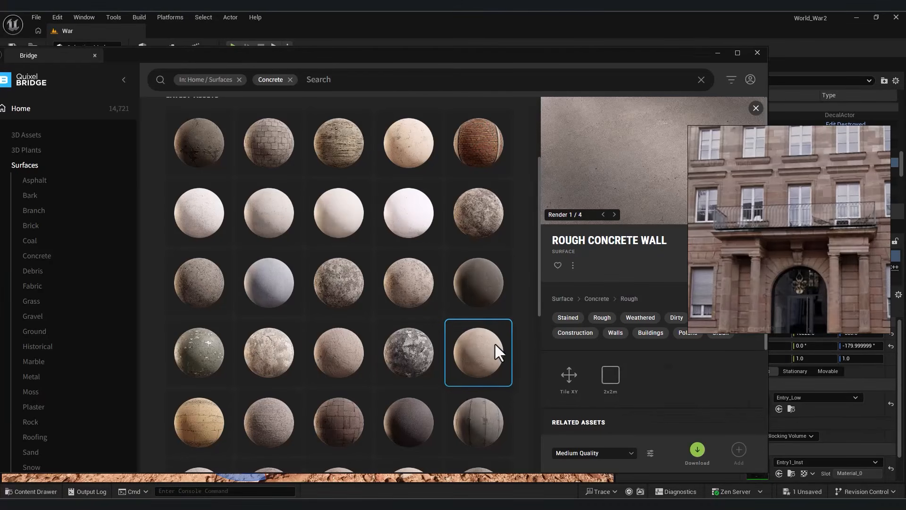
# Download the Rough Concrete Wall surface from Bridge in High Quality and minimize Bridge
pyautogui.click(602, 454)
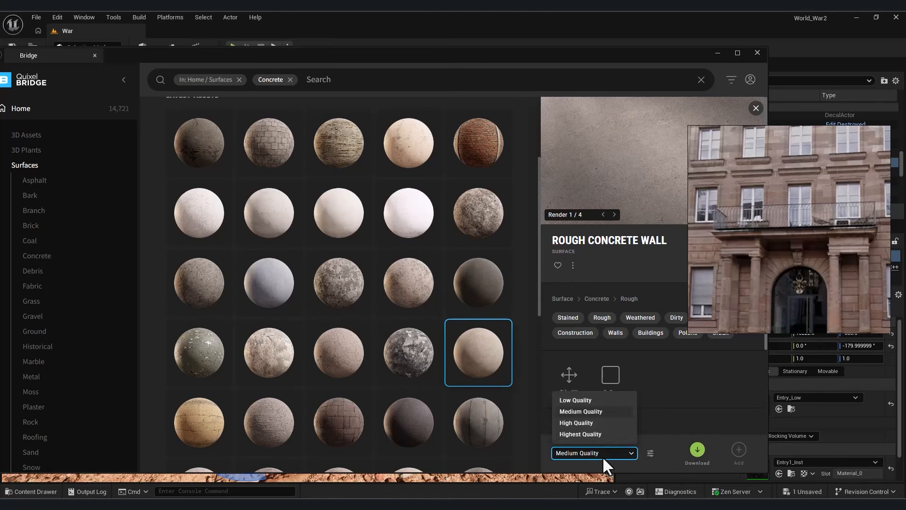
pyautogui.click(576, 423)
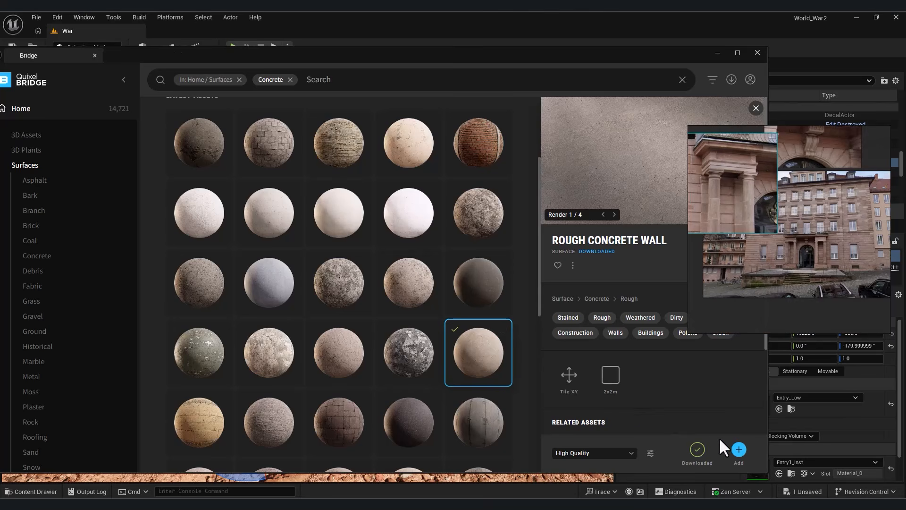
pyautogui.click(717, 52)
# Connect the Vertex Color node to the Alpha input of the BlendMaterialAttributes node in Entry1
pyautogui.moveTo(443, 214); pyautogui.dragTo(331, 157)
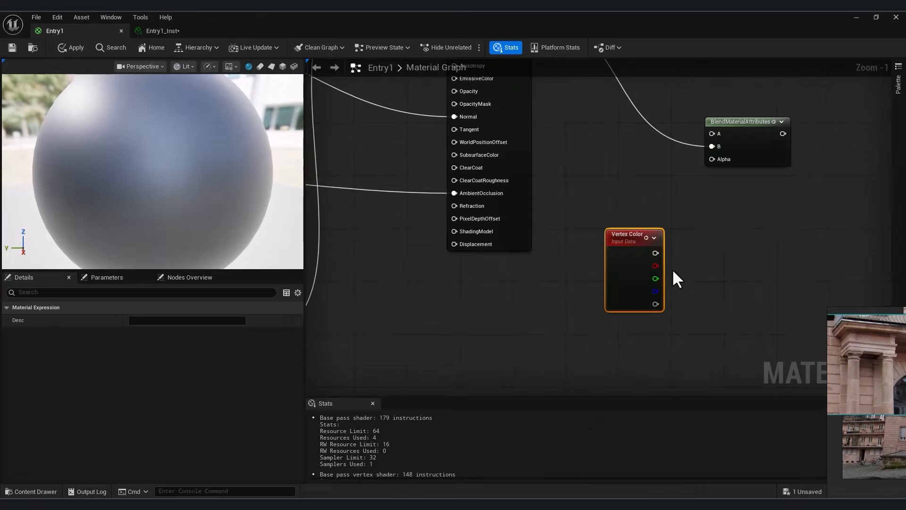
pyautogui.scroll(-4, 661, 274)
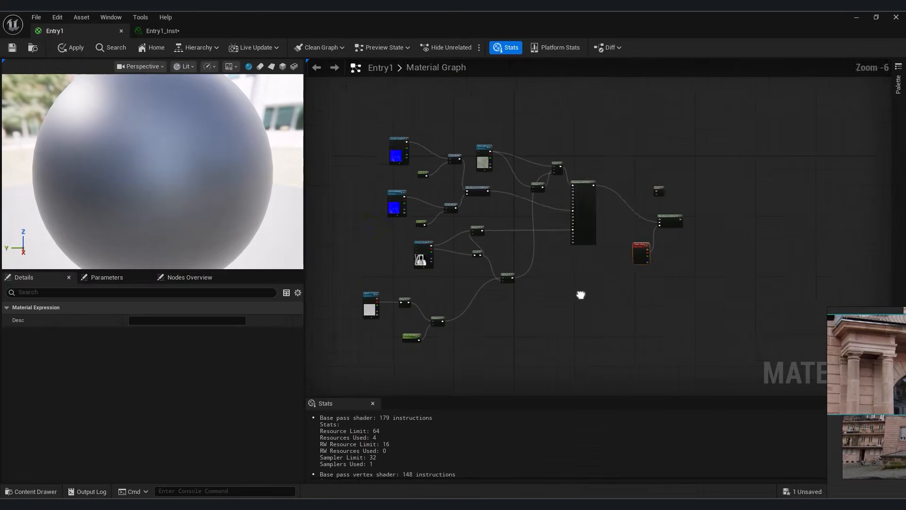
pyautogui.scroll(2, 423, 227)
pyautogui.click(422, 224)
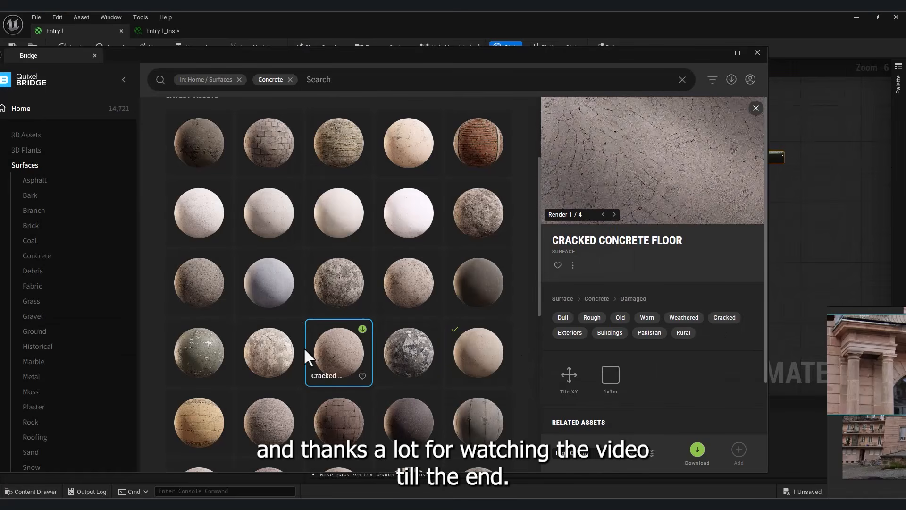
# Choose the Dirty Concrete Wall surface in Bridge, assign its 4K normal and color textures to Entry1_Inst's Material_B parameters, and save
pyautogui.click(280, 351)
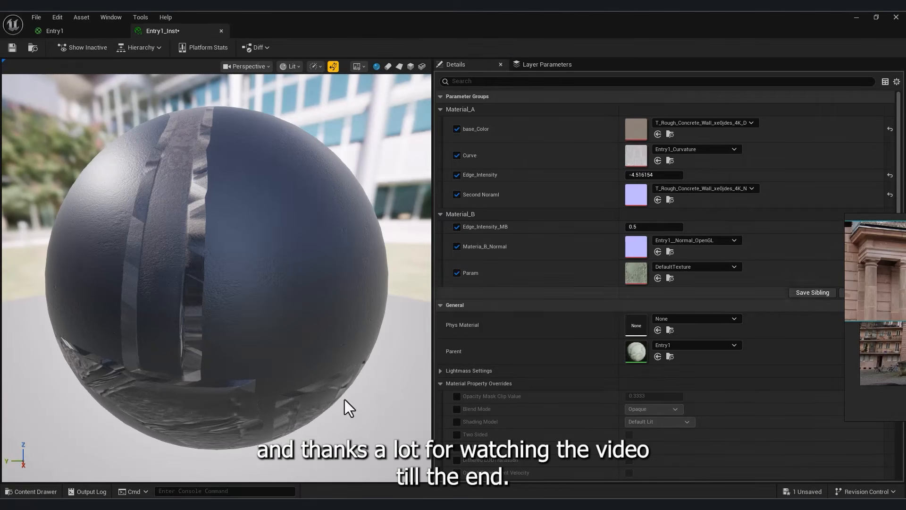
pyautogui.hotkey('ctrl', 'space')
pyautogui.click(71, 386)
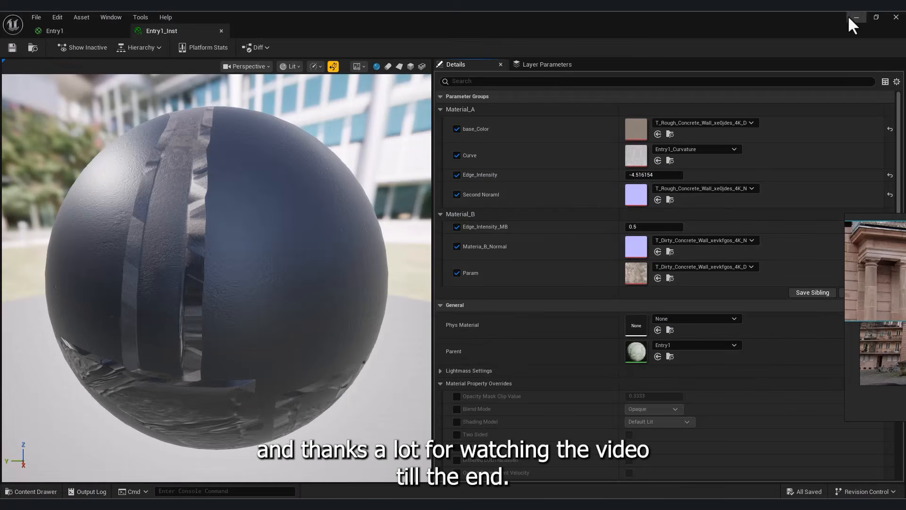
pyautogui.click(849, 18)
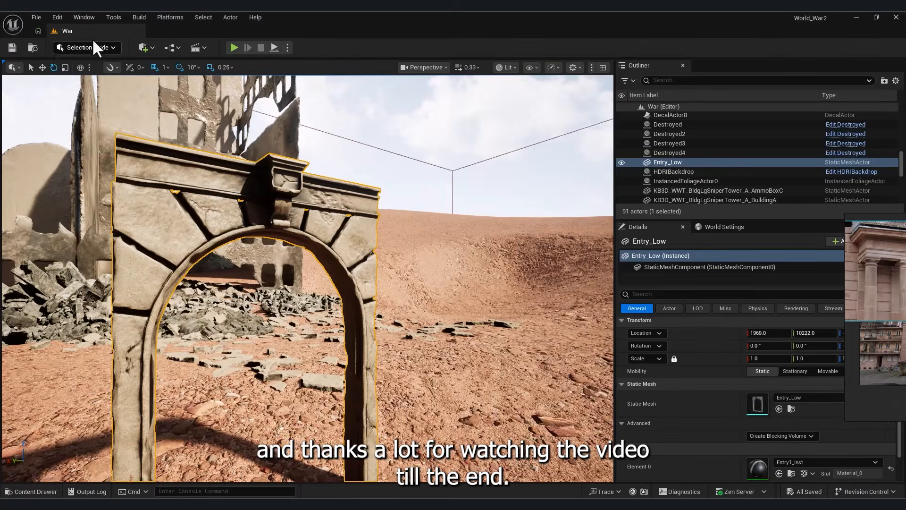
# Start Paint Vertex Colors on the Entry_Low arch in Modeling Mode and set its Material Mode to Original Material
pyautogui.click(89, 47)
pyautogui.click(78, 97)
pyautogui.click(97, 102)
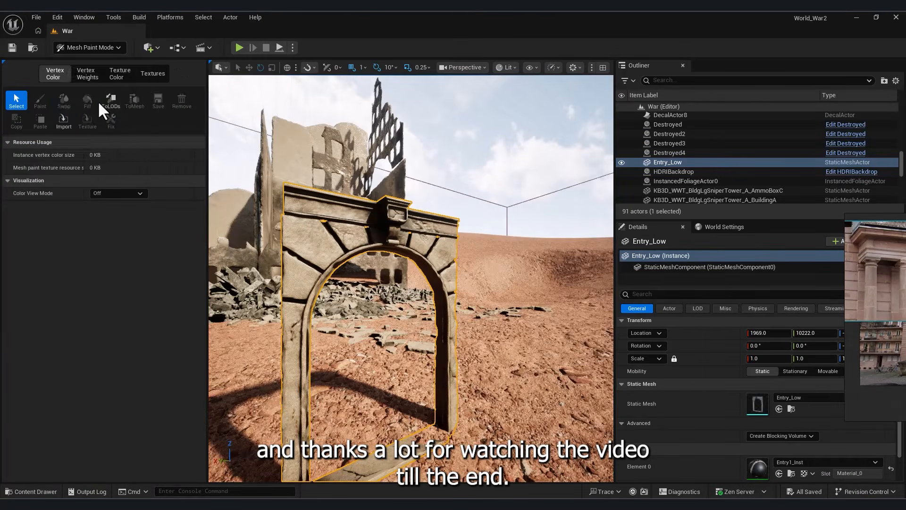
pyautogui.click(70, 187)
pyautogui.scroll(-6, 140, 361)
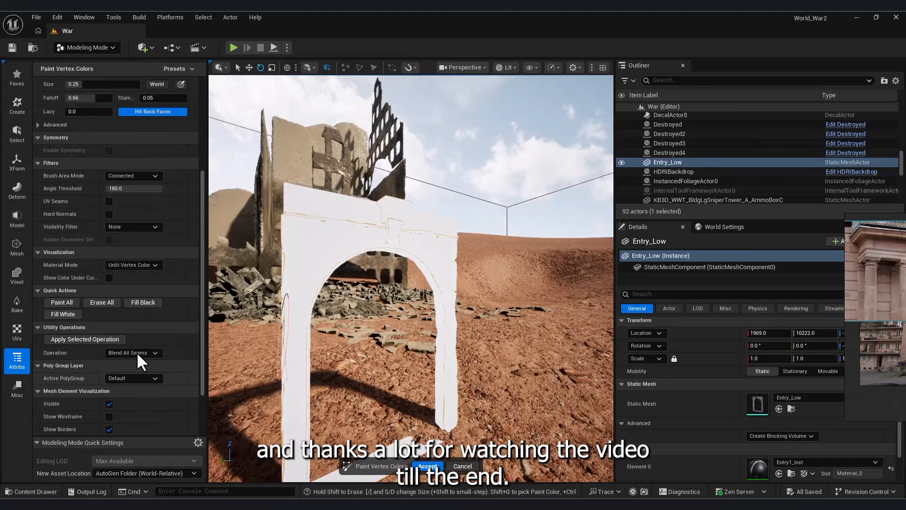
pyautogui.click(152, 264)
pyautogui.click(137, 293)
# Undo the trial vertex paint strokes on the arch
pyautogui.moveTo(326, 302); pyautogui.dragTo(391, 330, button='right')
pyautogui.hotkey('ctrl', 'z')
pyautogui.moveTo(382, 374)
pyautogui.mouseDown(button='right')
pyautogui.moveTo(406, 265)
pyautogui.moveTo(492, 230)
pyautogui.moveTo(486, 213)
pyautogui.moveTo(449, 243)
pyautogui.mouseUp(button='right')
pyautogui.hotkey('ctrl', 'z')
# Set the vertex paint brush size to 0.07 for finer strokes on the arch's pillar
pyautogui.scroll(5, 138, 281)
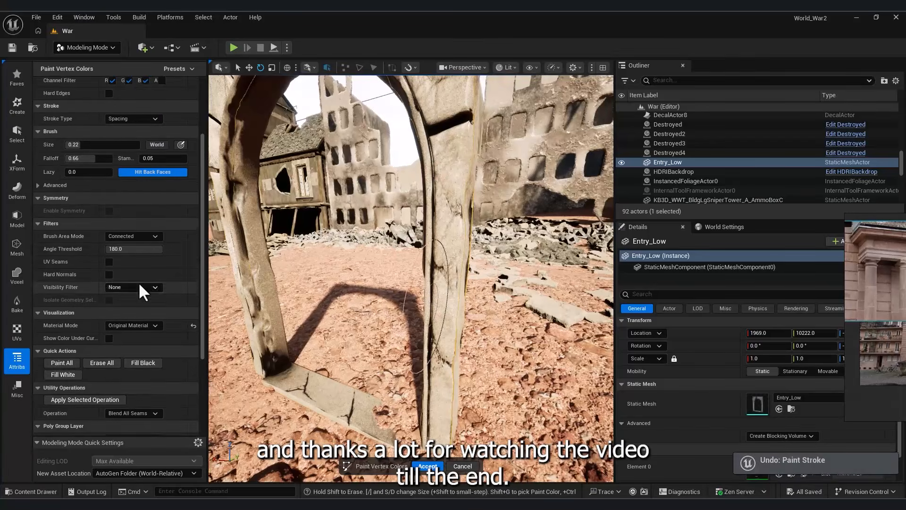
pyautogui.moveTo(154, 251); pyautogui.dragTo(152, 252)
pyautogui.moveTo(98, 238); pyautogui.dragTo(87, 238)
pyautogui.moveTo(454, 170); pyautogui.dragTo(461, 133, button='right')
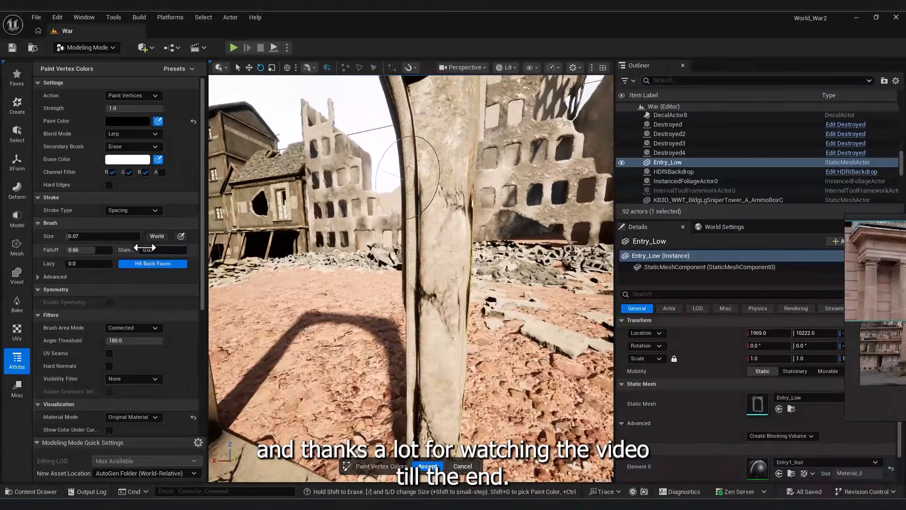
# Adjust the vertex paint brush's stamp spacing and enlarge the brush by two increments
pyautogui.moveTo(143, 248); pyautogui.dragTo(148, 248)
pyautogui.moveTo(439, 222)
pyautogui.mouseDown(button='right')
pyautogui.moveTo(407, 307)
pyautogui.moveTo(424, 264)
pyautogui.moveTo(476, 257)
pyautogui.moveTo(443, 274)
pyautogui.moveTo(363, 352)
pyautogui.moveTo(449, 312)
pyautogui.moveTo(453, 278)
pyautogui.moveTo(428, 245)
pyautogui.moveTo(558, 348)
pyautogui.moveTo(542, 359)
pyautogui.mouseUp(button='right')
pyautogui.press(']')
pyautogui.press(']')
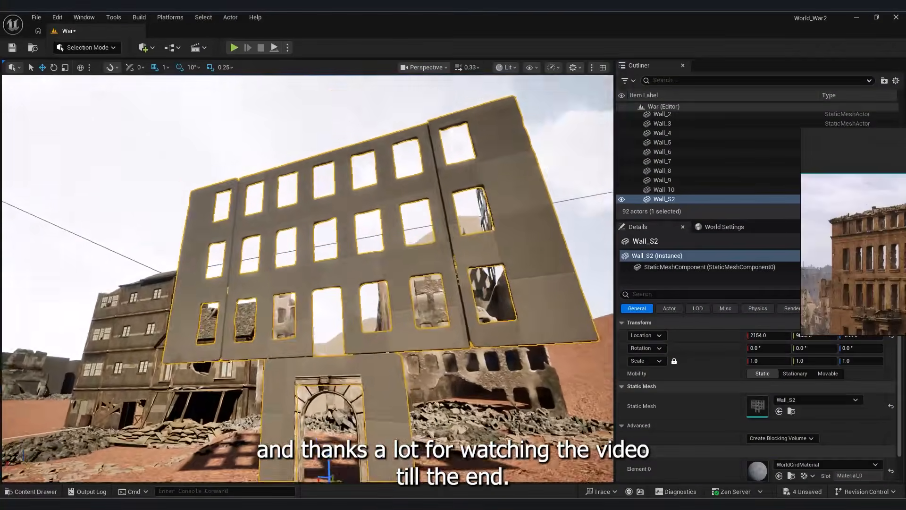
pyautogui.scroll(-5, 310, 367)
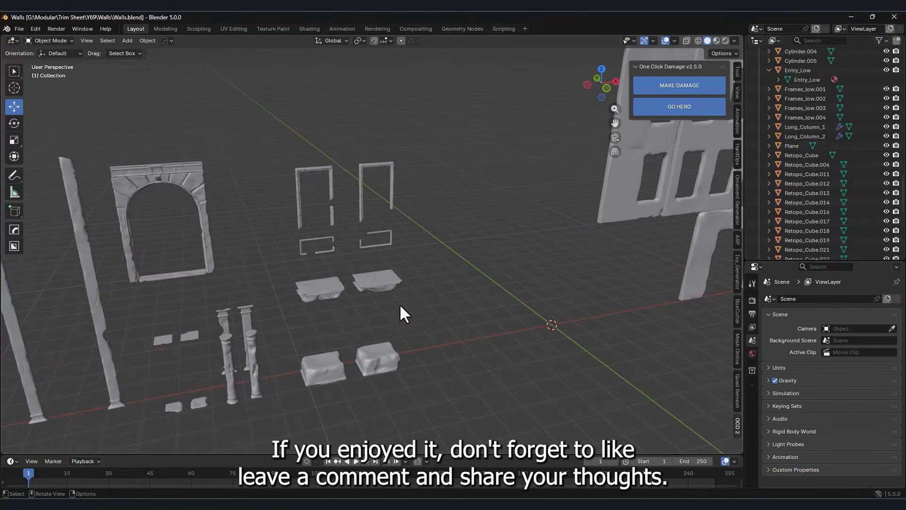
pyautogui.keyDown('shift'); pyautogui.moveTo(366, 318); pyautogui.dragTo(265, 328, button='middle'); pyautogui.keyUp('shift')
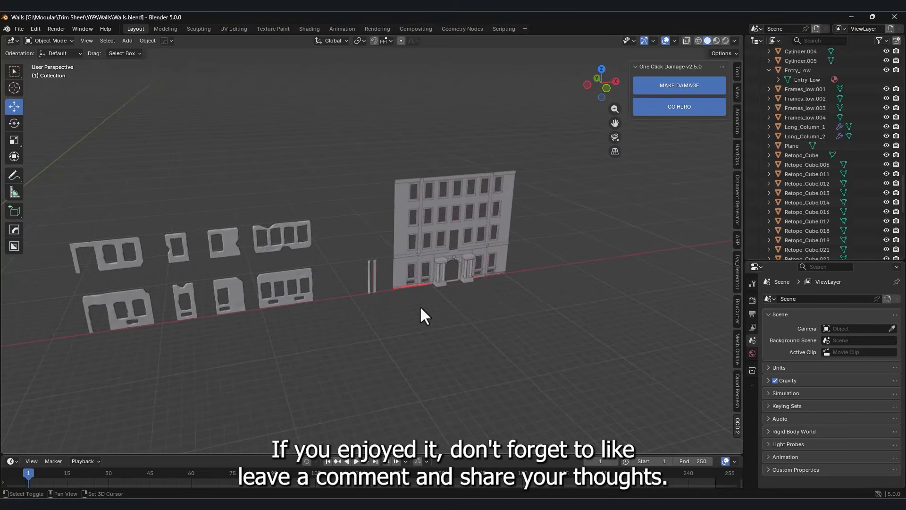
pyautogui.keyDown('shift'); pyautogui.moveTo(315, 312); pyautogui.dragTo(410, 312, button='middle'); pyautogui.keyUp('shift')
pyautogui.scroll(-3, 378, 321)
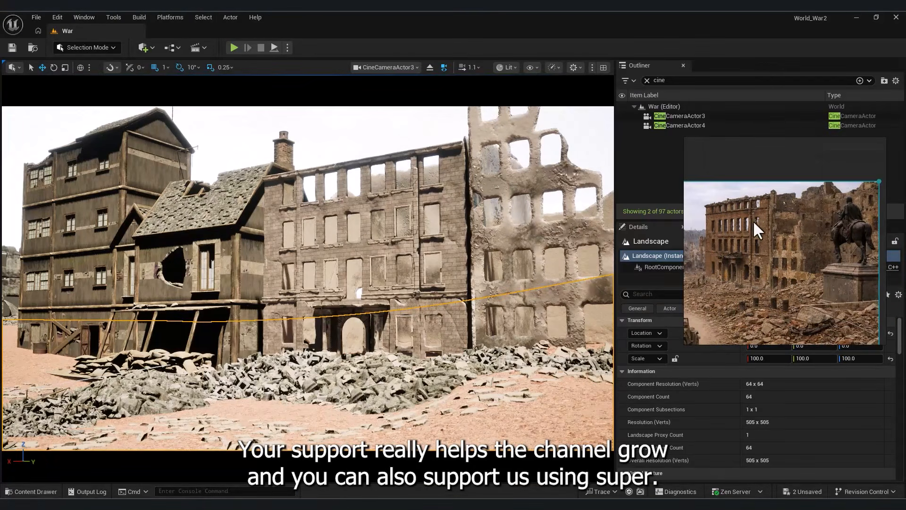
# View the ruined city through CineCameraActor4 in the viewport
pyautogui.press('w')
pyautogui.moveTo(406, 273)
pyautogui.mouseDown(button='right')
pyautogui.moveTo(432, 269)
pyautogui.moveTo(420, 272)
pyautogui.moveTo(427, 286)
pyautogui.moveTo(419, 284)
pyautogui.moveTo(429, 252)
pyautogui.moveTo(420, 255)
pyautogui.moveTo(419, 290)
pyautogui.moveTo(434, 260)
pyautogui.moveTo(420, 264)
pyautogui.mouseUp(button='right')
pyautogui.press('s')
pyautogui.click(409, 67)
pyautogui.click(420, 135)
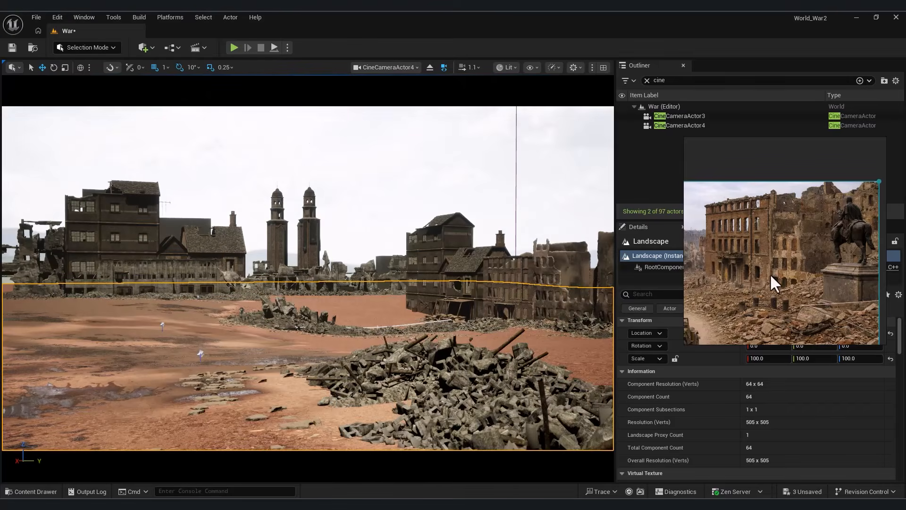